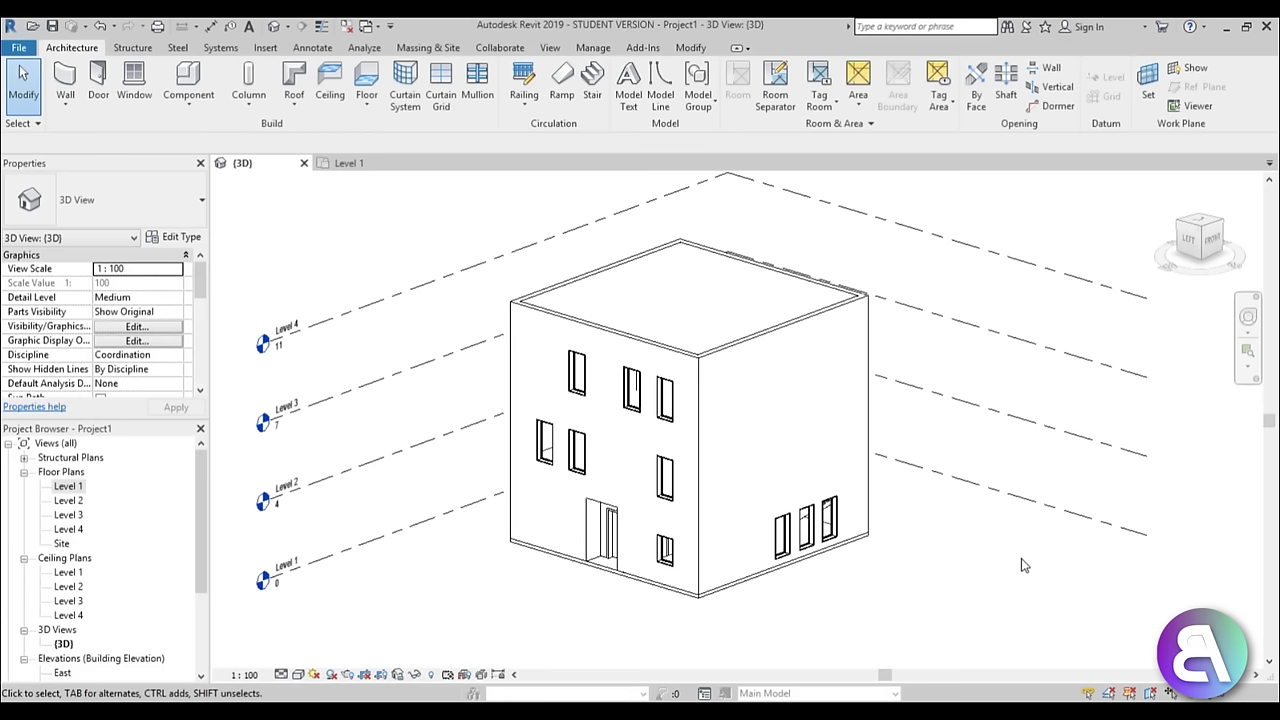
Examine the three-storey building's entrance facade and adjacent window wall from several angles in the 3D view
mouse_move(951, 507)
middle_mouse_down("shift")
mouse_move(968, 554)
mouse_move(960, 528)
middle_mouse_up("shift")
middle_click_drag(892, 576, 898, 558, "shift")
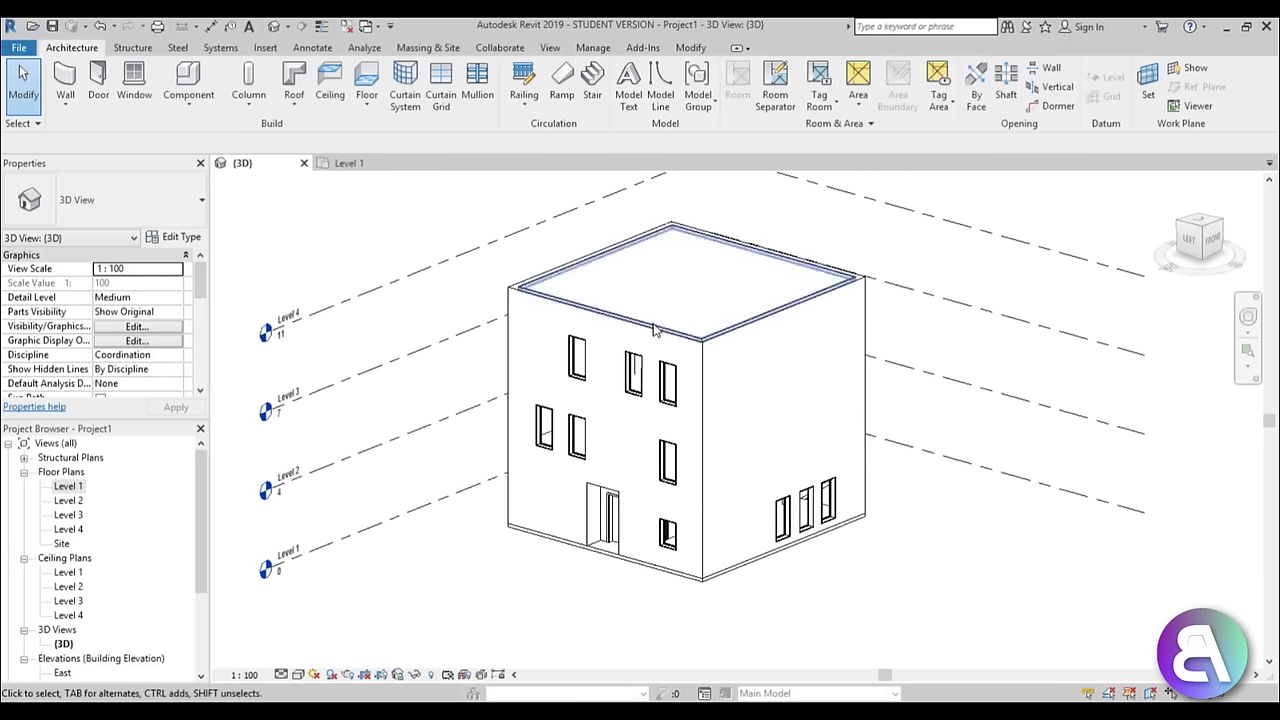
middle_click_drag(609, 591, 653, 628, "shift")
scroll(638, 548, "up", 4)
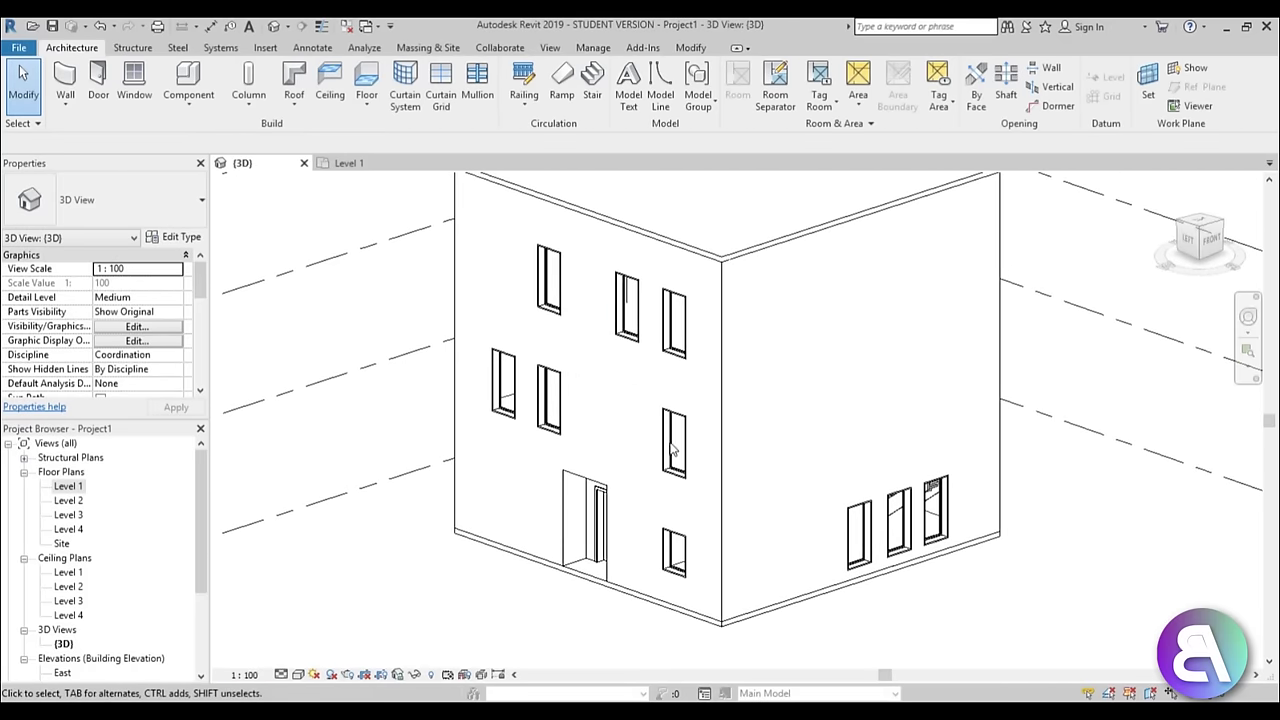
middle_click_drag(678, 445, 714, 465)
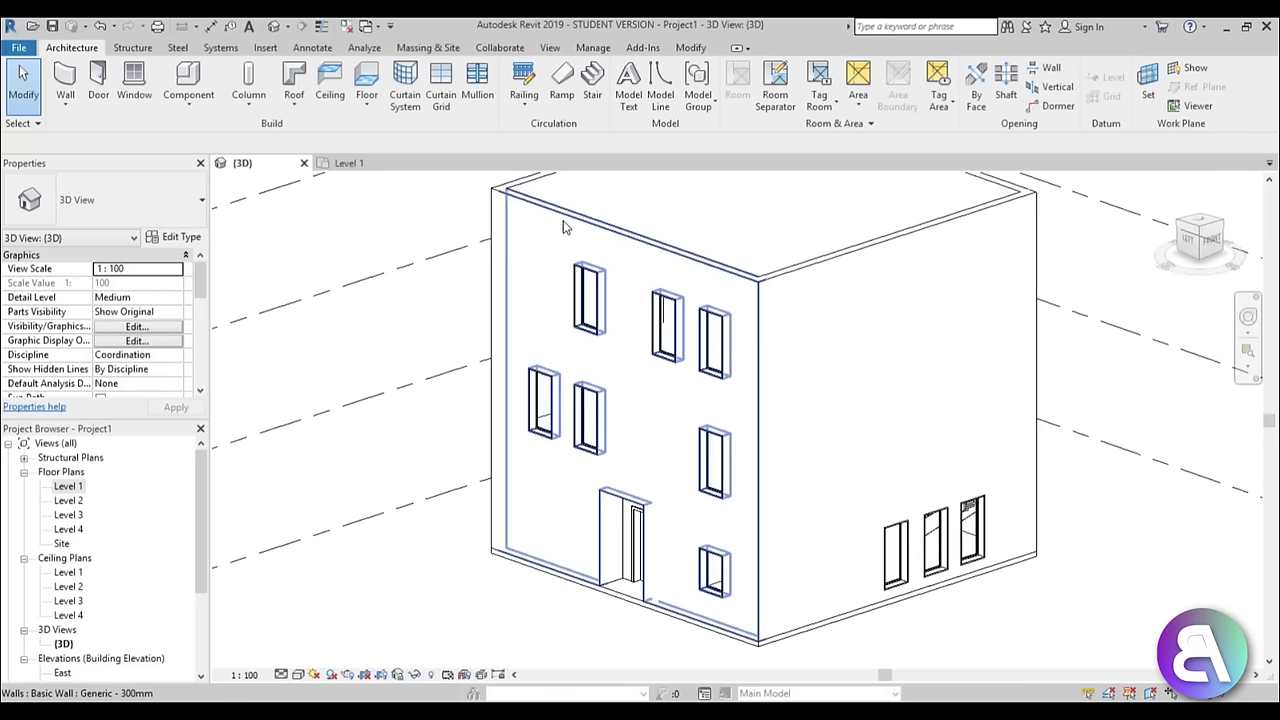
left_click(492, 362)
middle_click_drag(492, 362, 493, 372, "shift")
key("Escape")
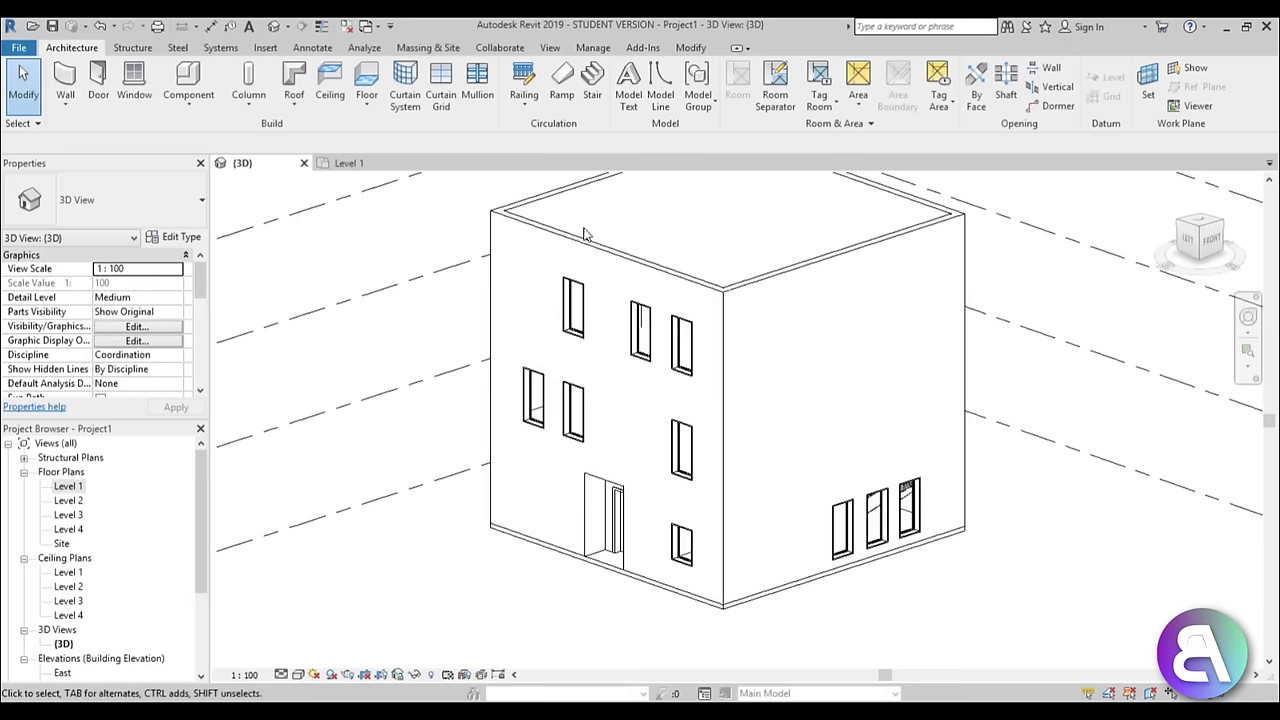
middle_click_drag(749, 491, 772, 479, "shift")
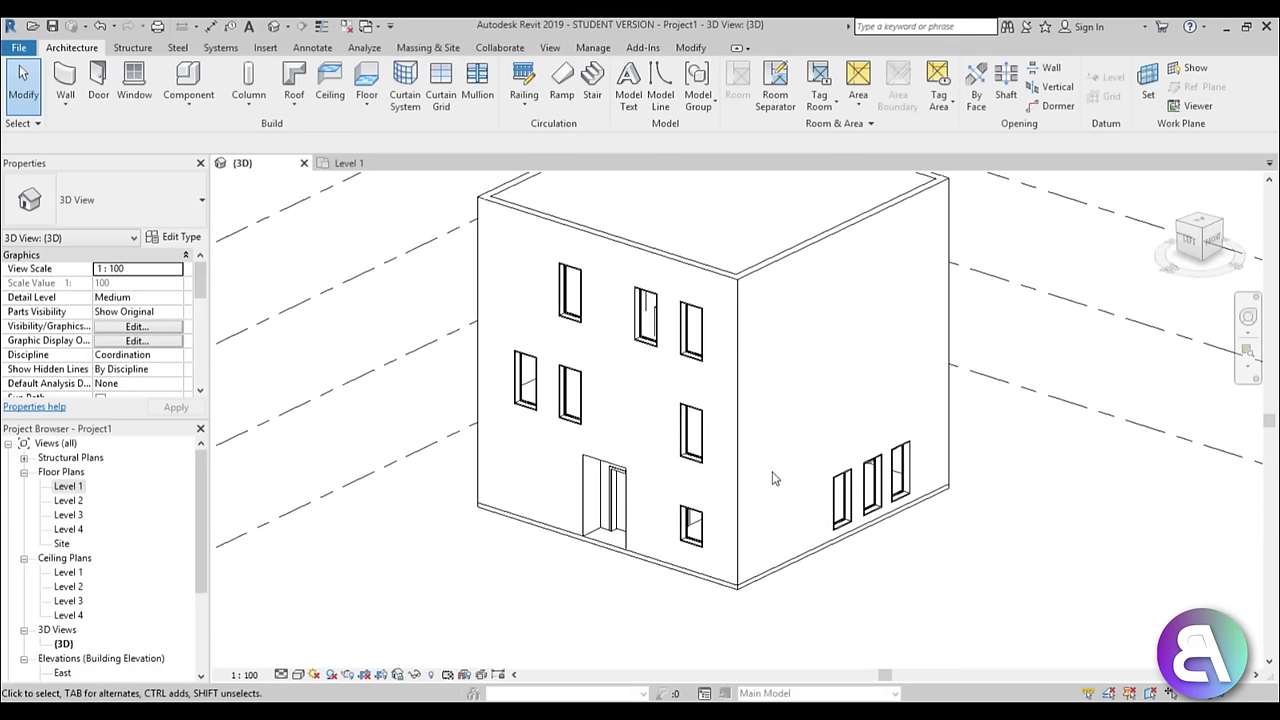
Start an in-place mass for the building with the name Mass 1
left_click(427, 50)
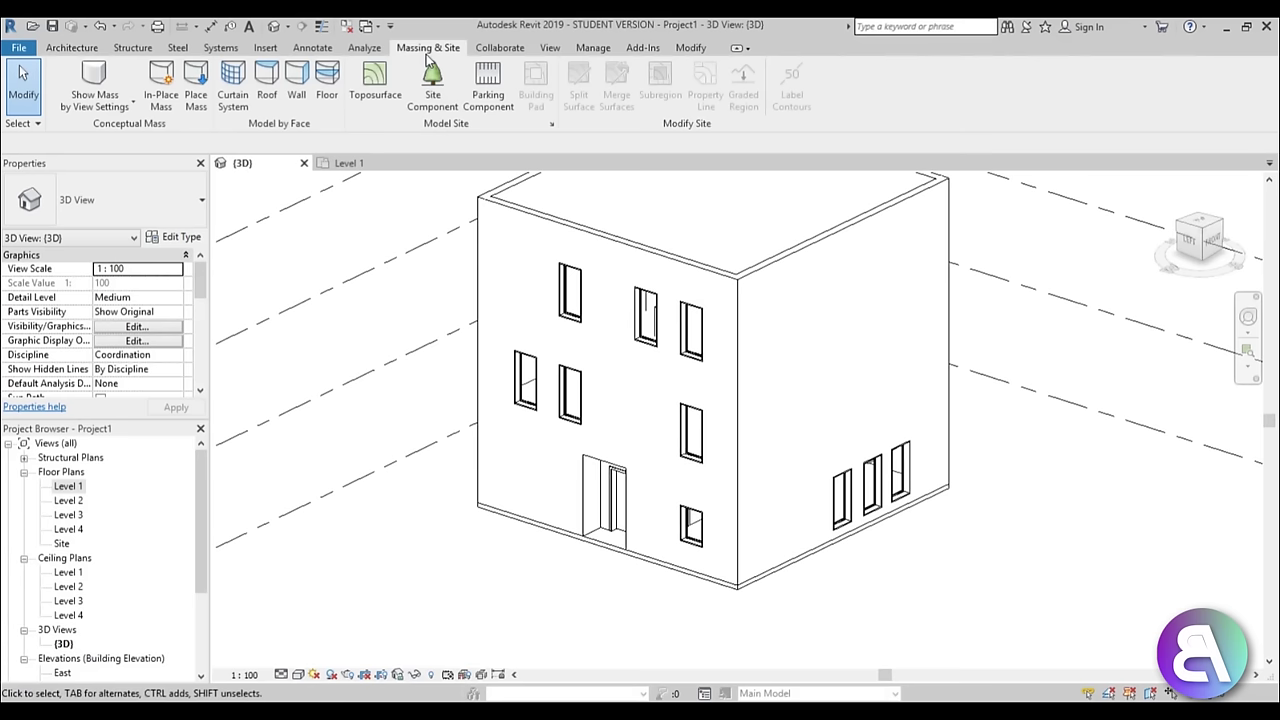
left_click(163, 100)
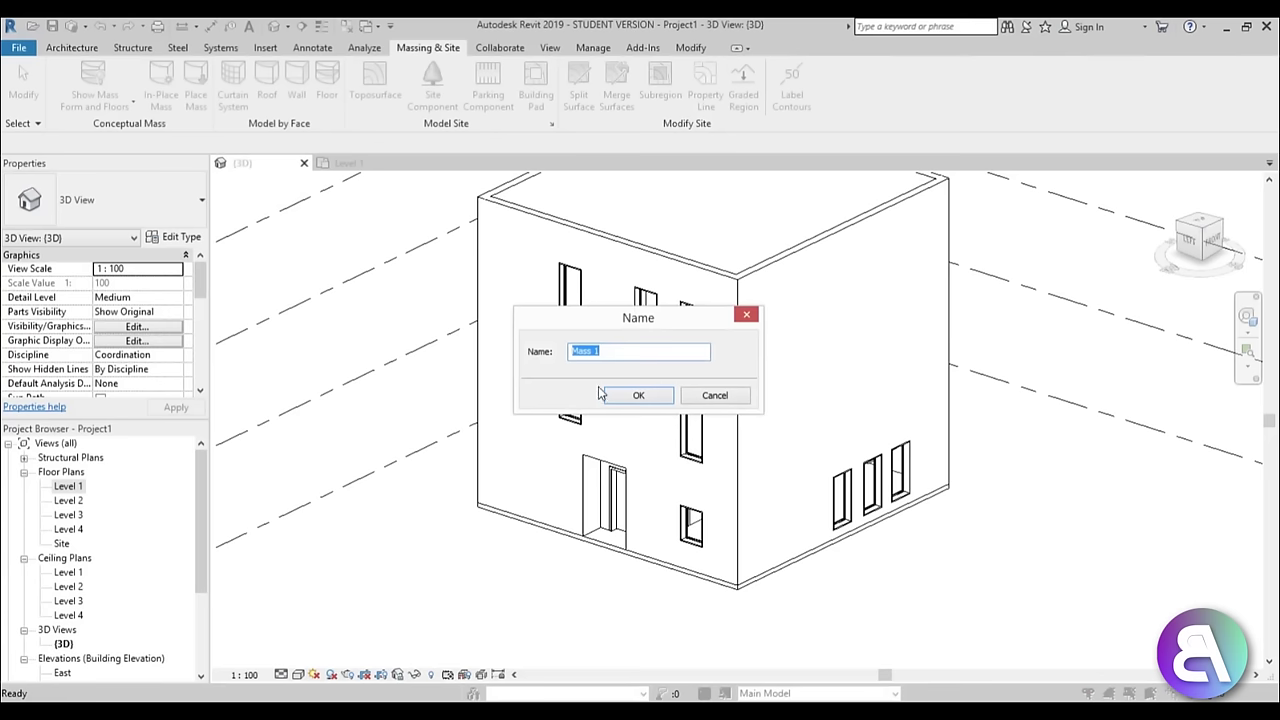
left_click(630, 402)
middle_click_drag(630, 402, 634, 374)
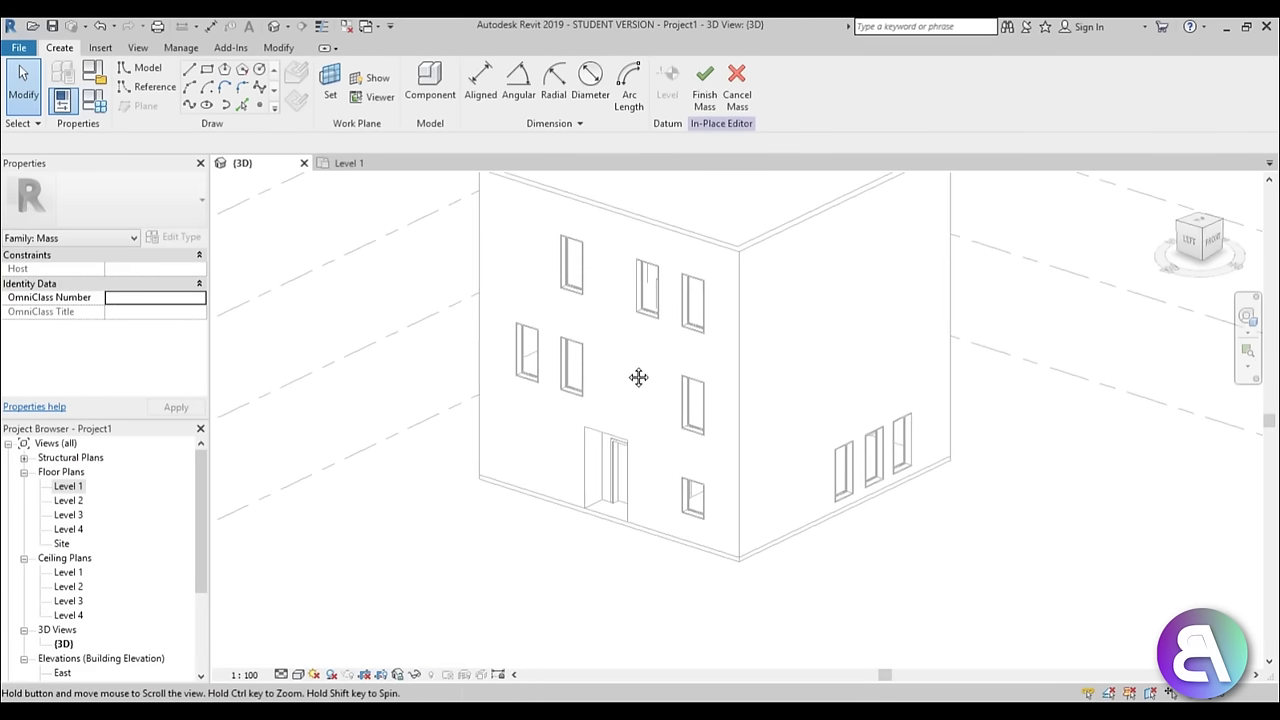
middle_click_drag(281, 560, 309, 575)
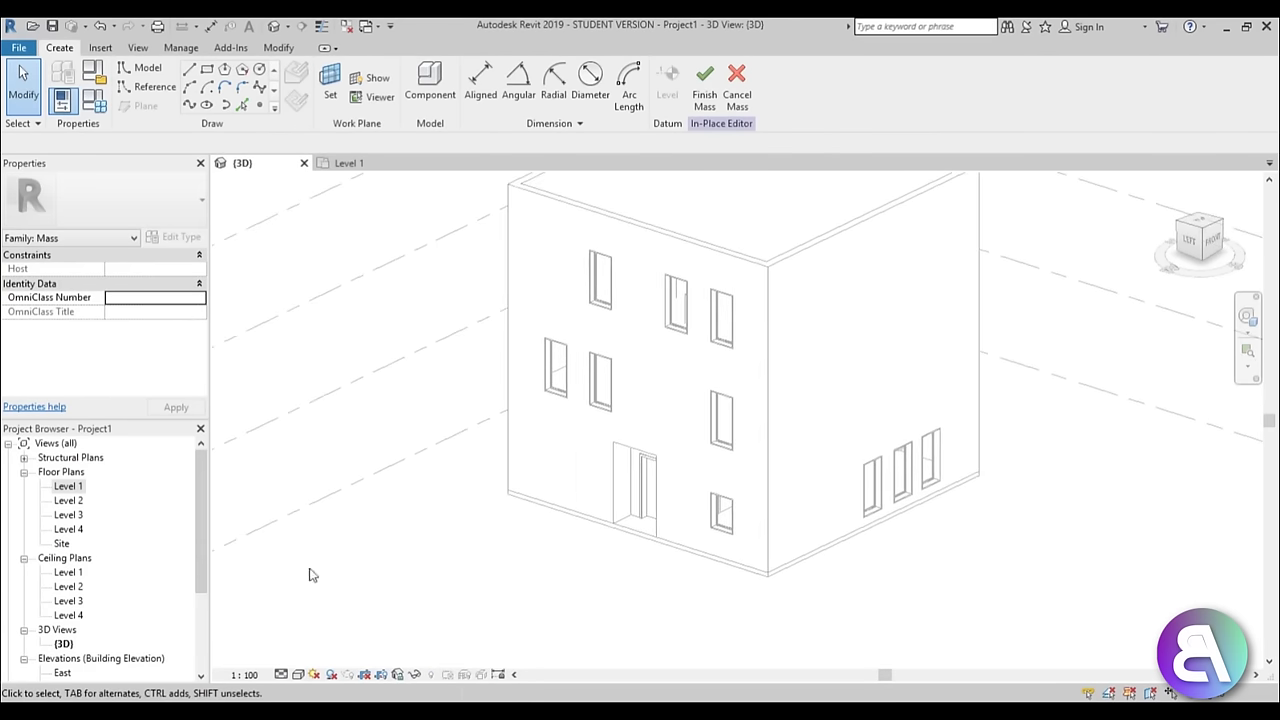
In the Level 1 floor plan, draw a horizontal reference plane running outward from the lower-left exterior corner of the building
double_click(68, 487)
middle_click_drag(760, 499, 644, 398)
key("r")
key("p")
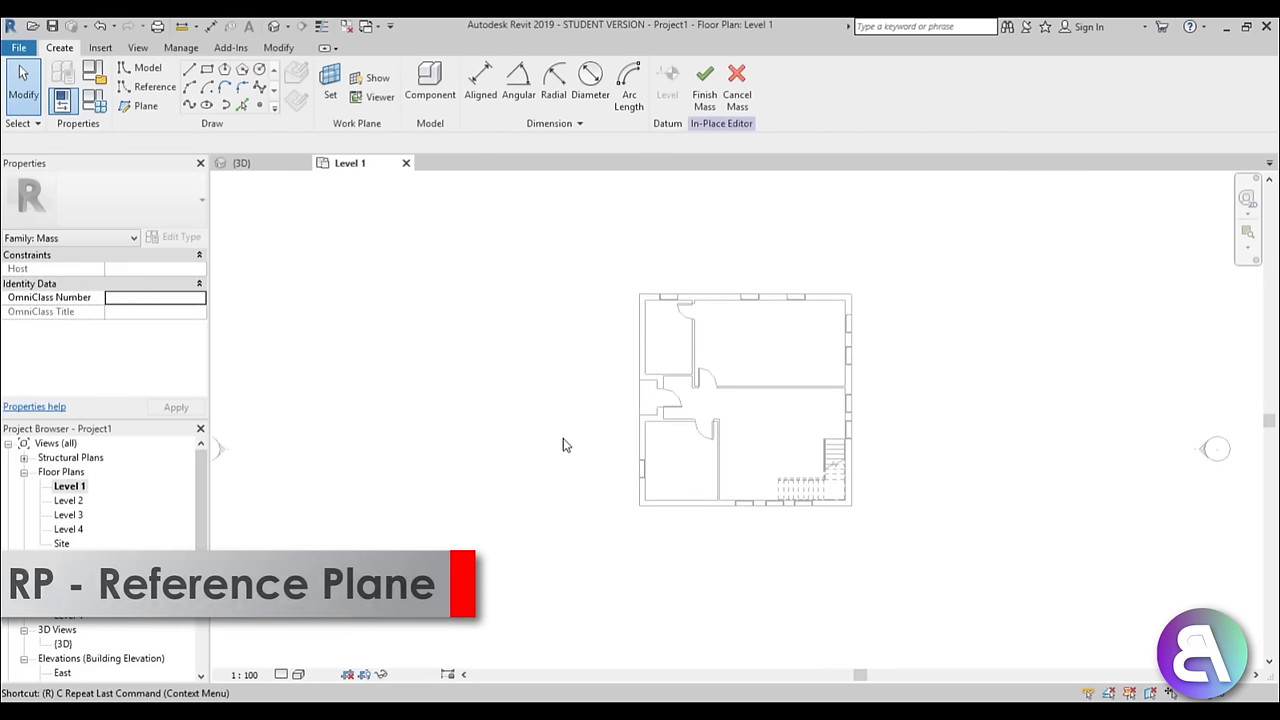
middle_click_drag(557, 477, 591, 466)
scroll(650, 500, "up", 1)
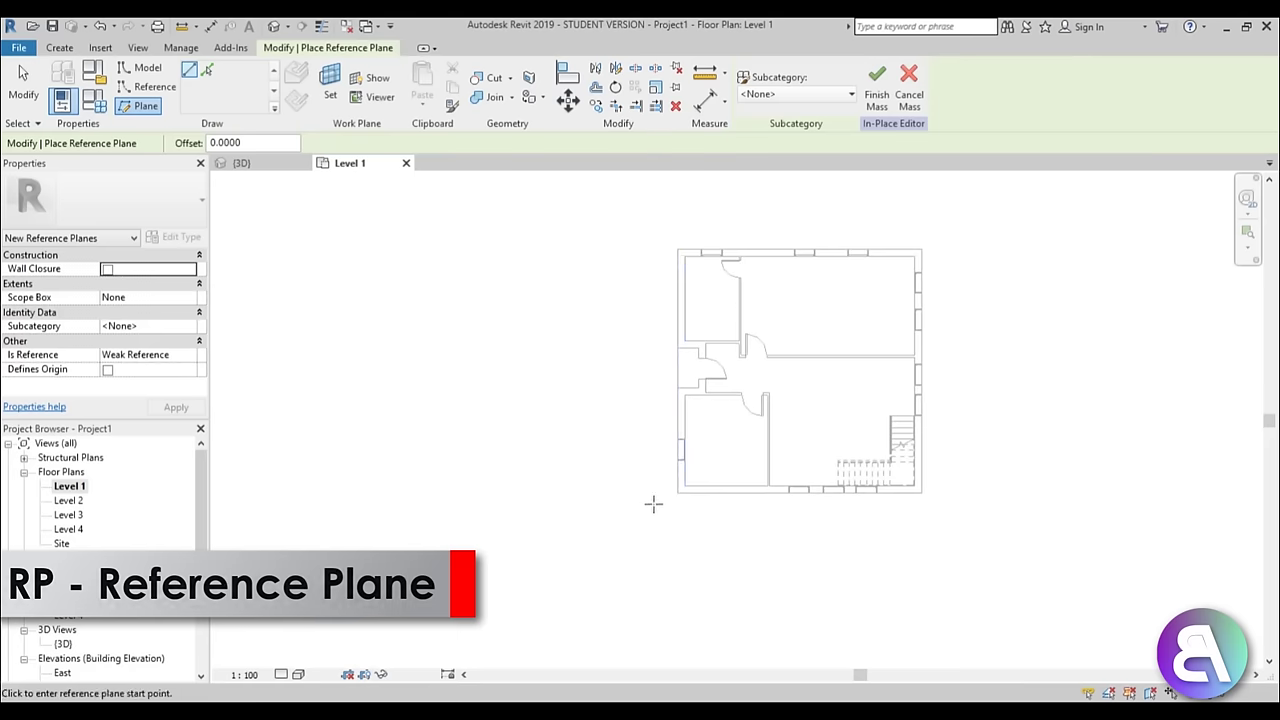
left_click(677, 493)
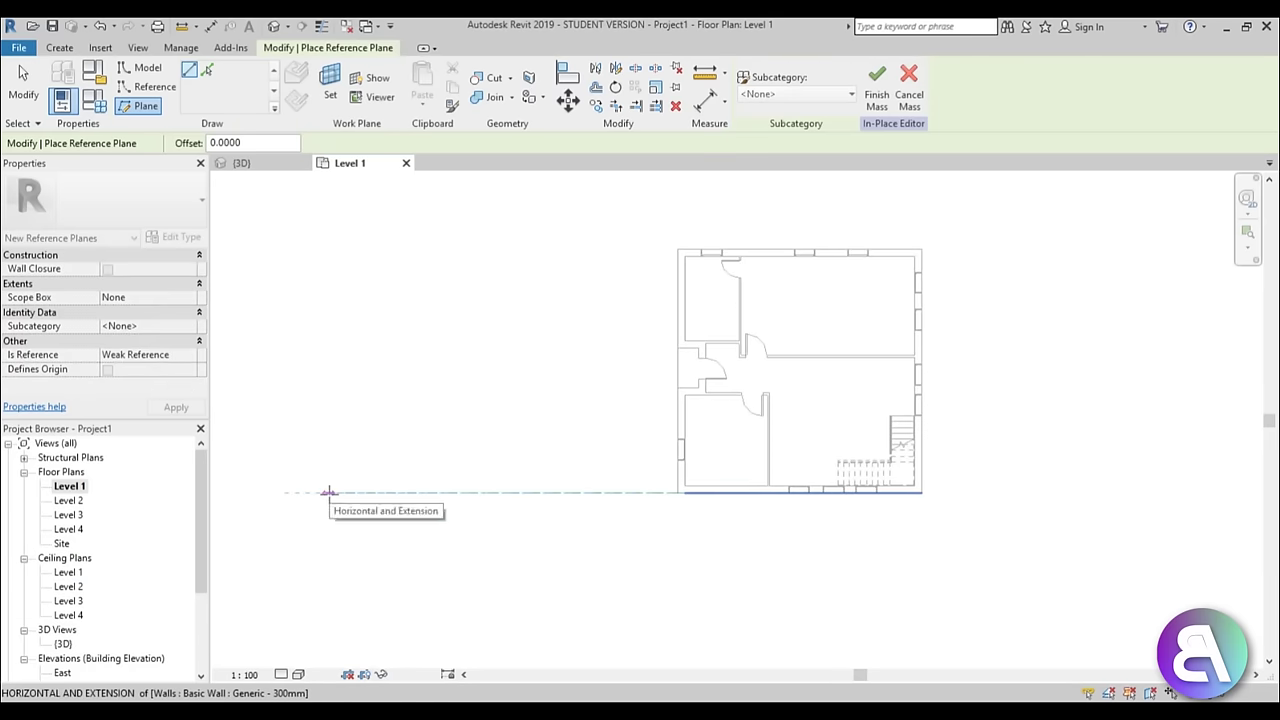
left_click(329, 492)
Draw three more horizontal reference planes outward from the entrance wall, two along its length and one at the upper-left corner
scroll(674, 503, "up", 3)
scroll(751, 497, "down", 5)
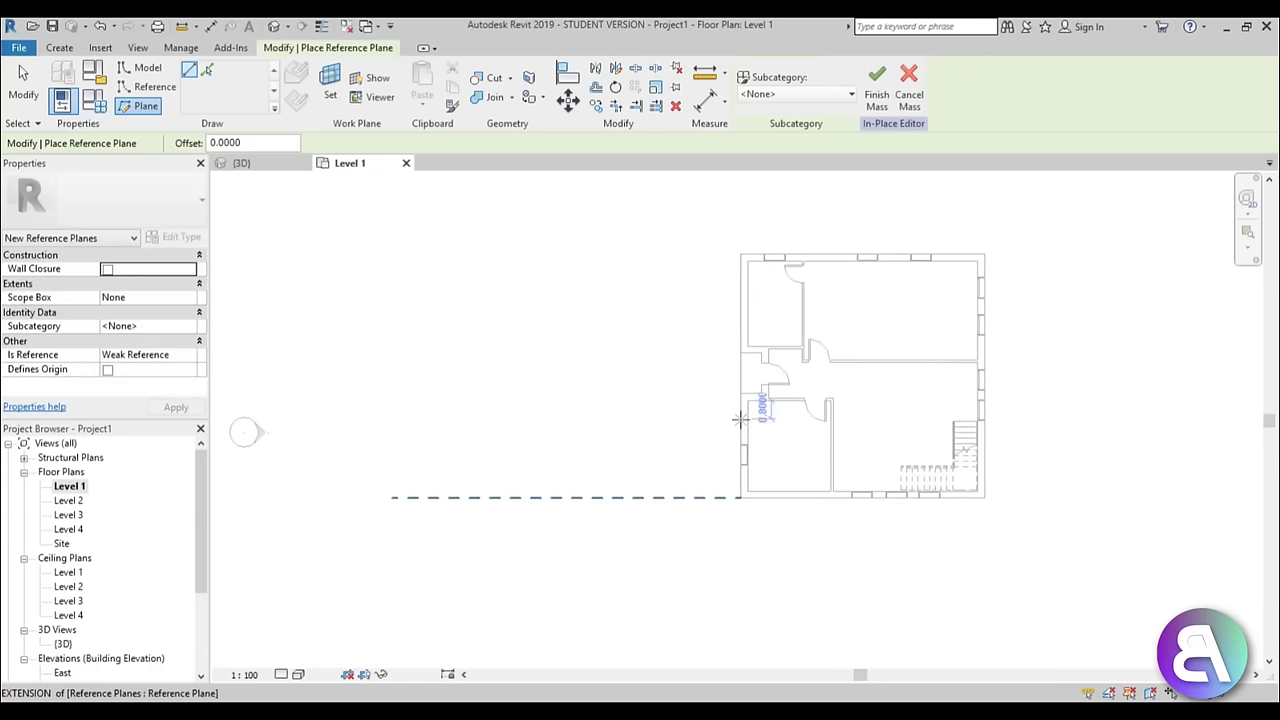
left_click(739, 418)
left_click(413, 418)
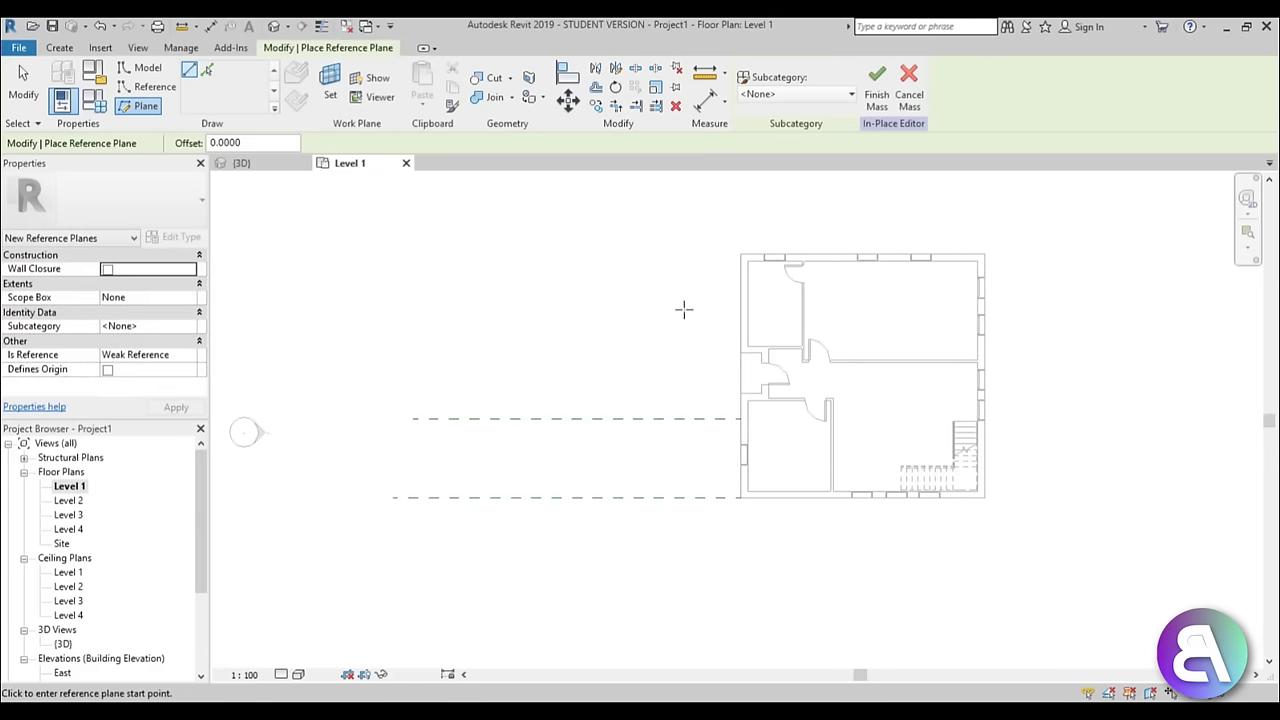
left_click(738, 317)
left_click(418, 318)
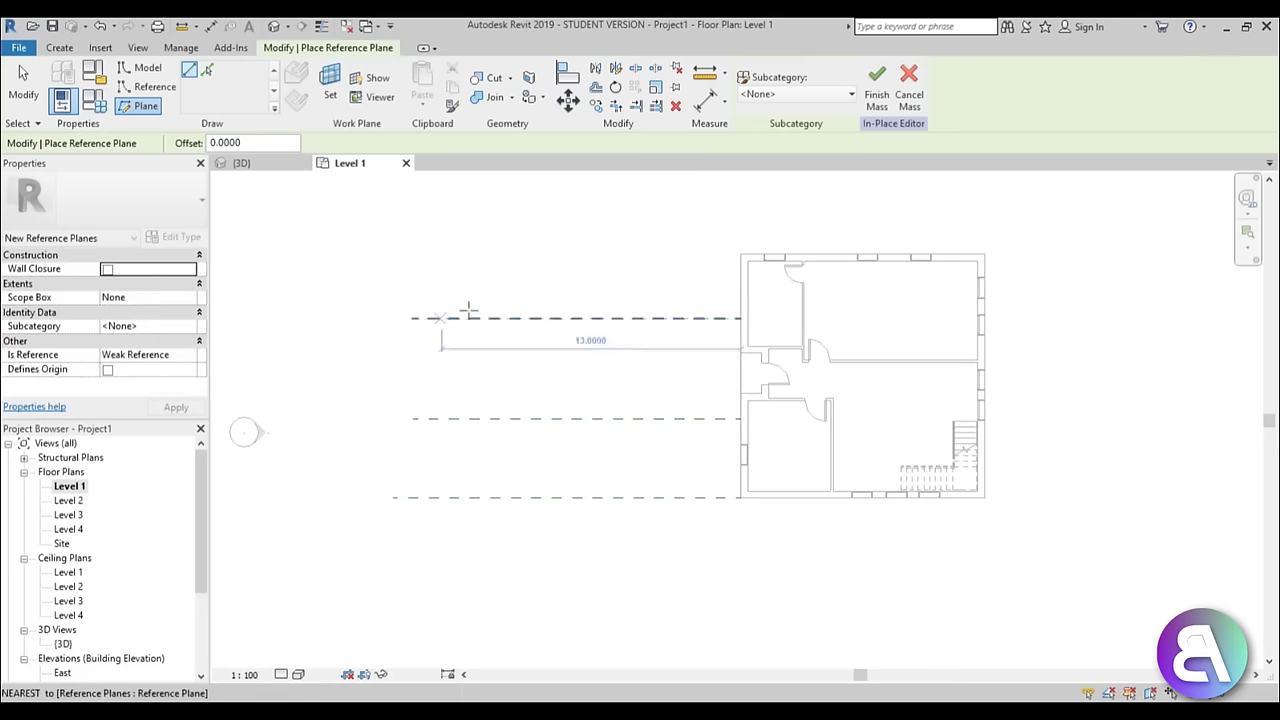
left_click(741, 254)
left_click(429, 254)
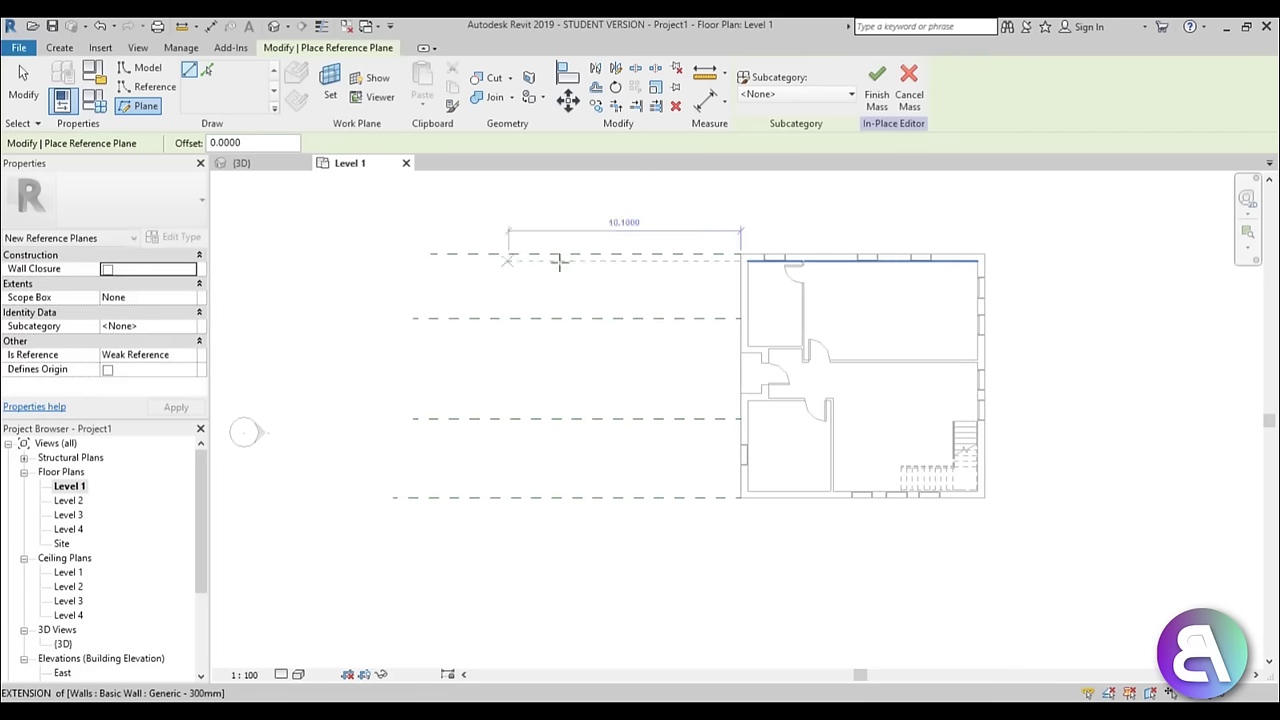
key("Escape")
key("Escape")
Place one continuous aligned dimension chain across all four reference planes beside the building
scroll(700, 257, "up", 4)
scroll(634, 251, "up", 2)
scroll(583, 319, "down", 6)
scroll(583, 318, "down", 1)
middle_click_drag(583, 318, 648, 316)
key("d")
key("i")
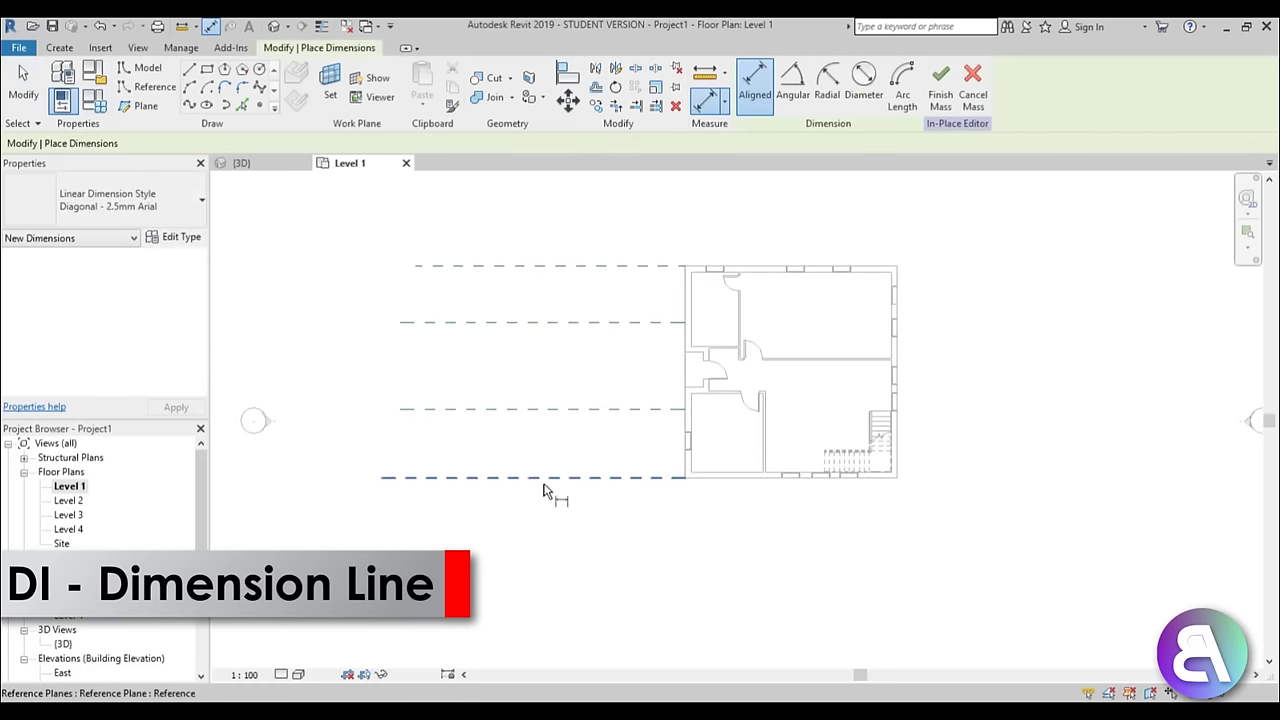
left_click(548, 477)
left_click(551, 409)
left_click(545, 322)
left_click(543, 266)
left_click(457, 245)
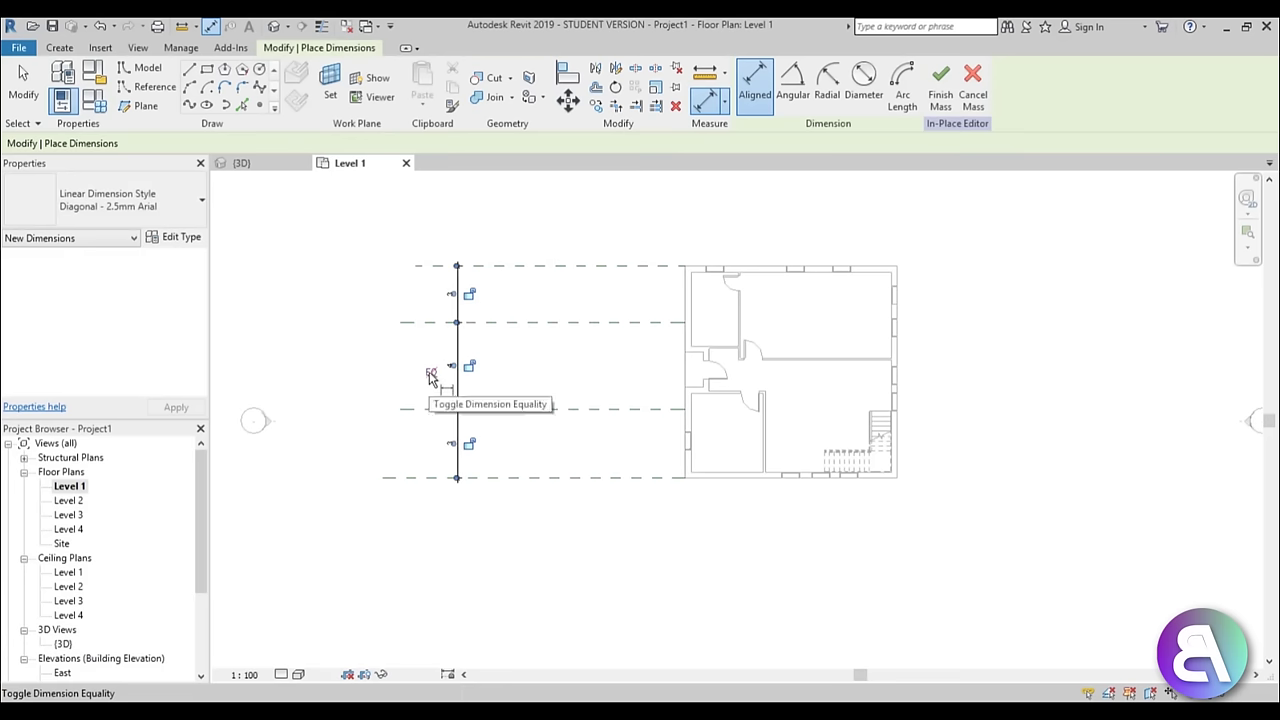
Space the four reference planes equally using the dimension's equality constraint, and delete the dimension chain
left_click(432, 375)
key("Escape")
key("Escape")
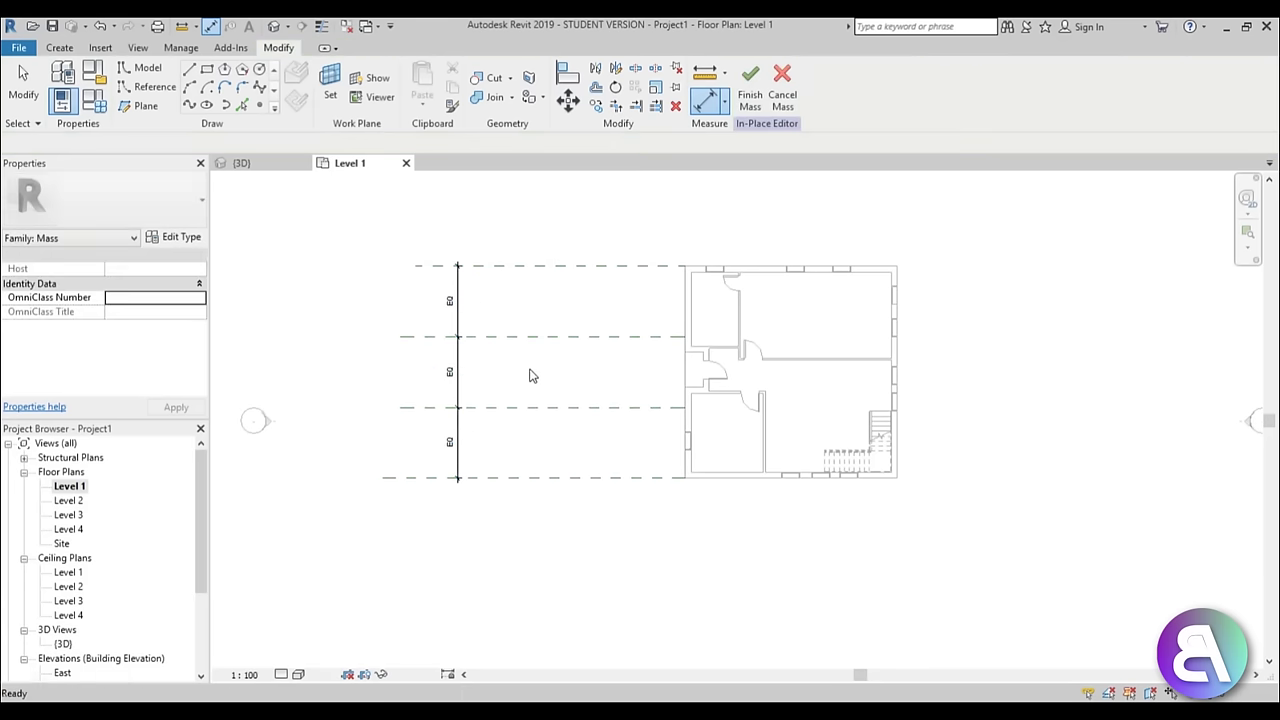
left_click(458, 378)
key("Delete")
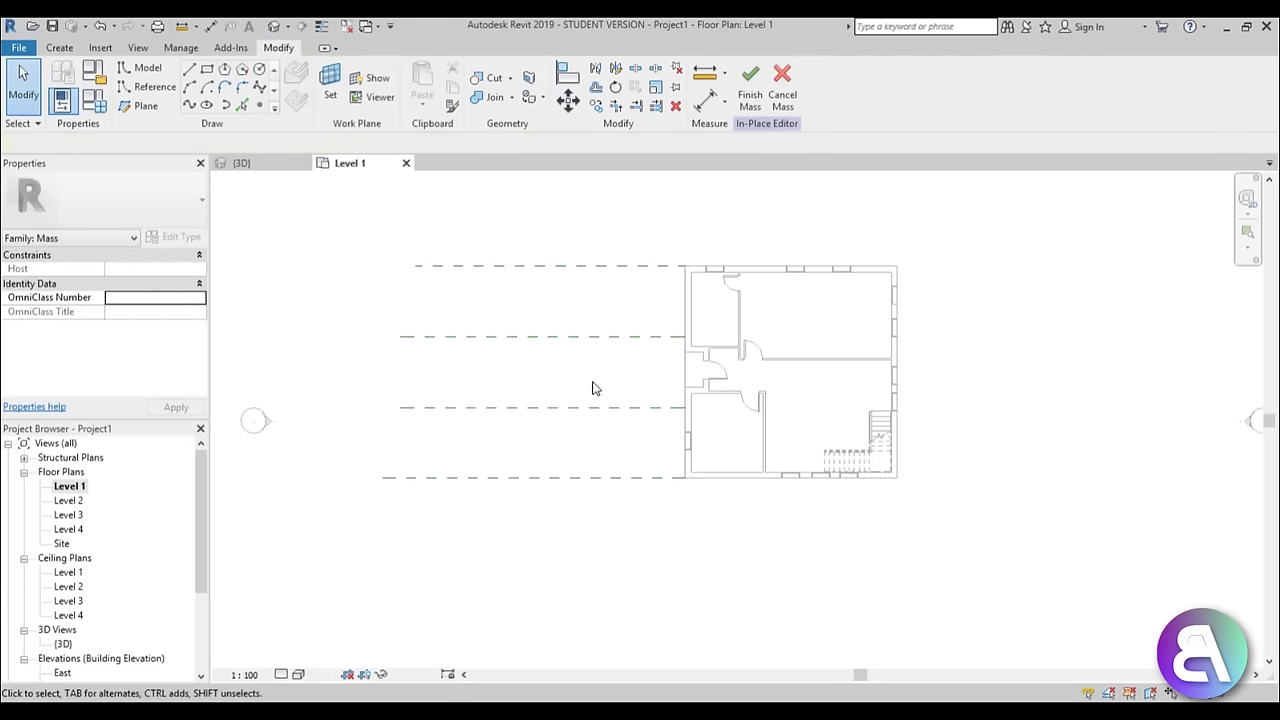
Name the lowest horizontal reference plane 1
middle_click_drag(589, 541, 607, 521)
left_click(612, 463)
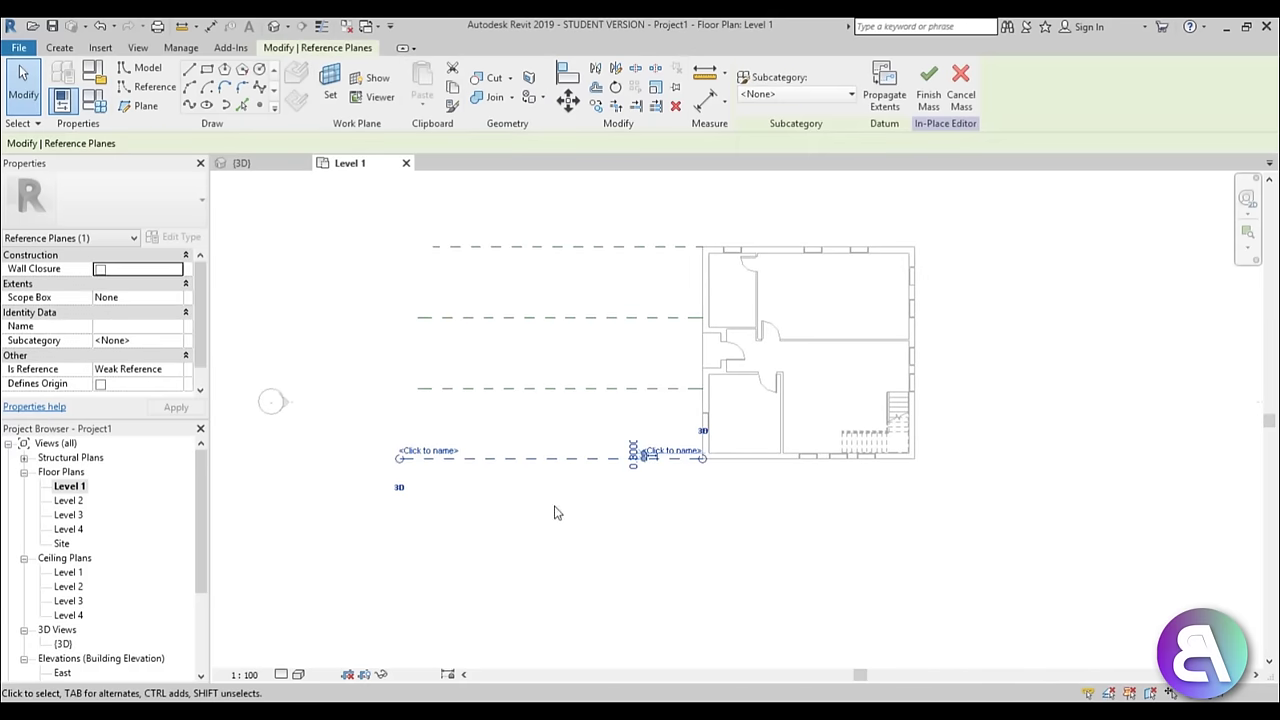
left_click(643, 446)
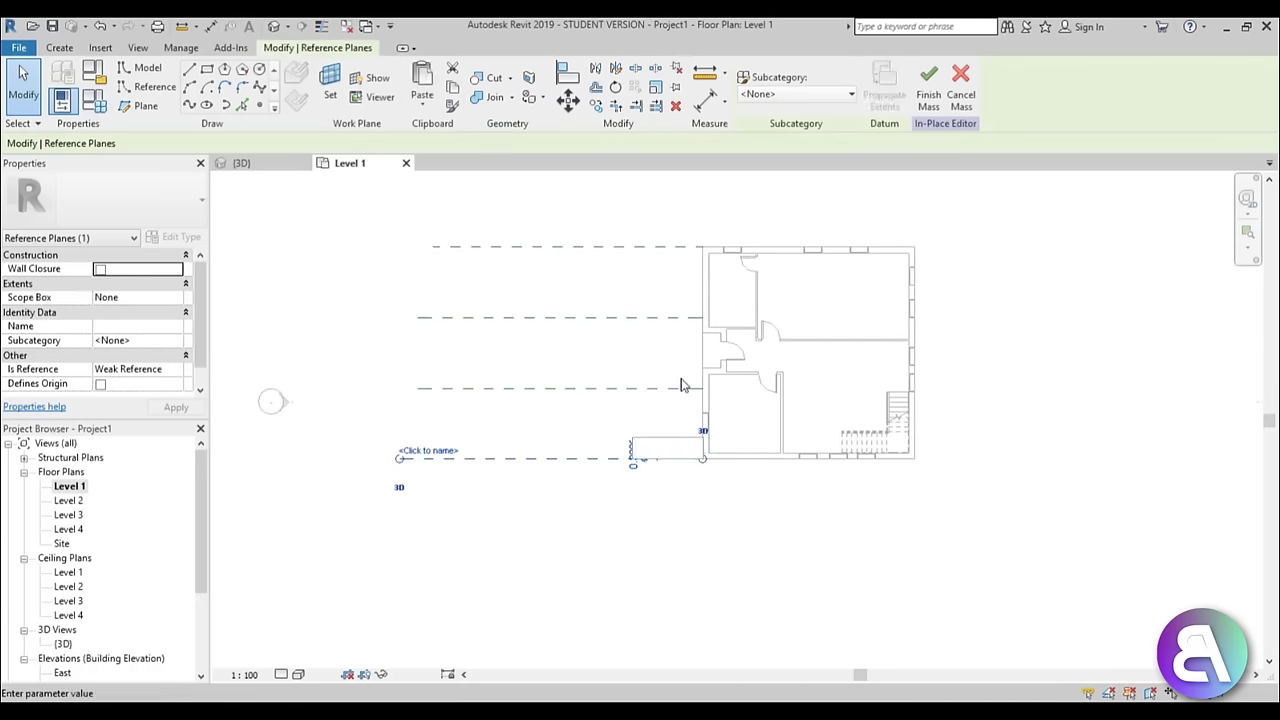
type("1")
key("Return")
Name the second reference plane from the bottom 2
left_click(677, 388)
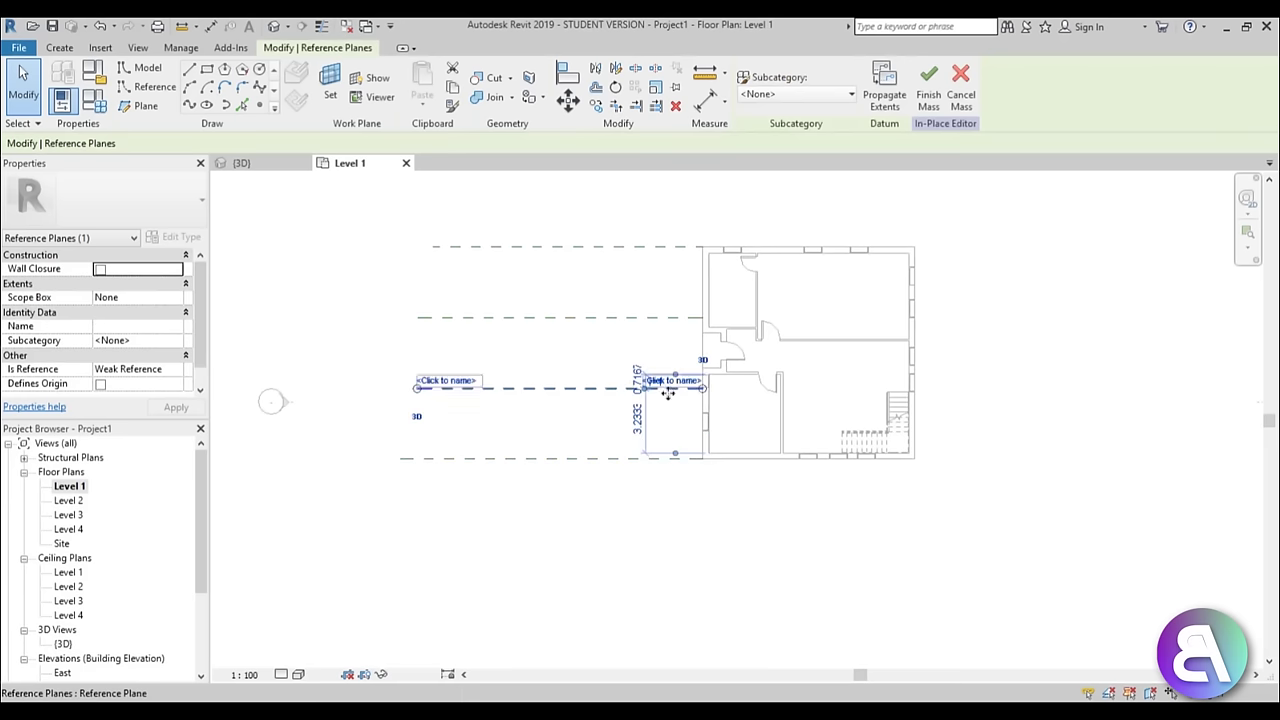
key("Escape")
left_click(683, 390)
scroll(685, 388, "up", 3)
left_click(688, 382)
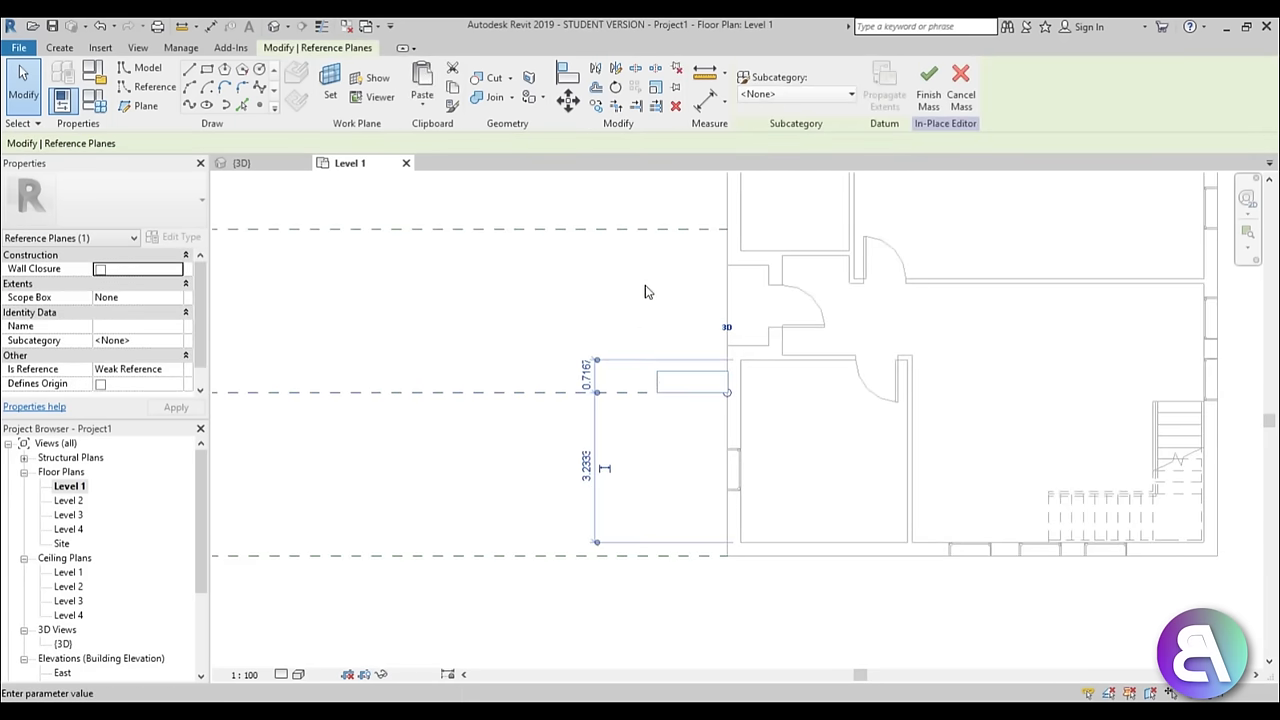
type("2")
key("Return")
Name the third reference plane from the bottom 3
left_click(652, 248)
left_click(648, 230)
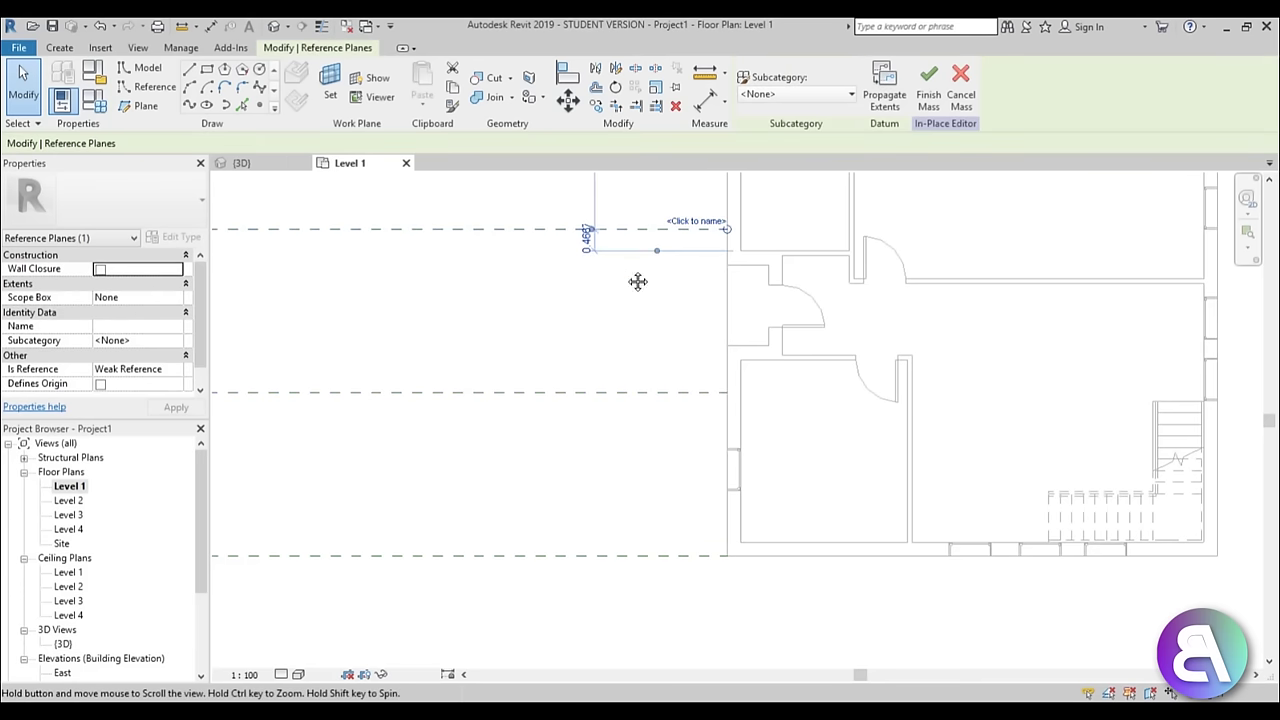
middle_click_drag(637, 280, 601, 486)
left_click(655, 425)
type("3")
key("Return")
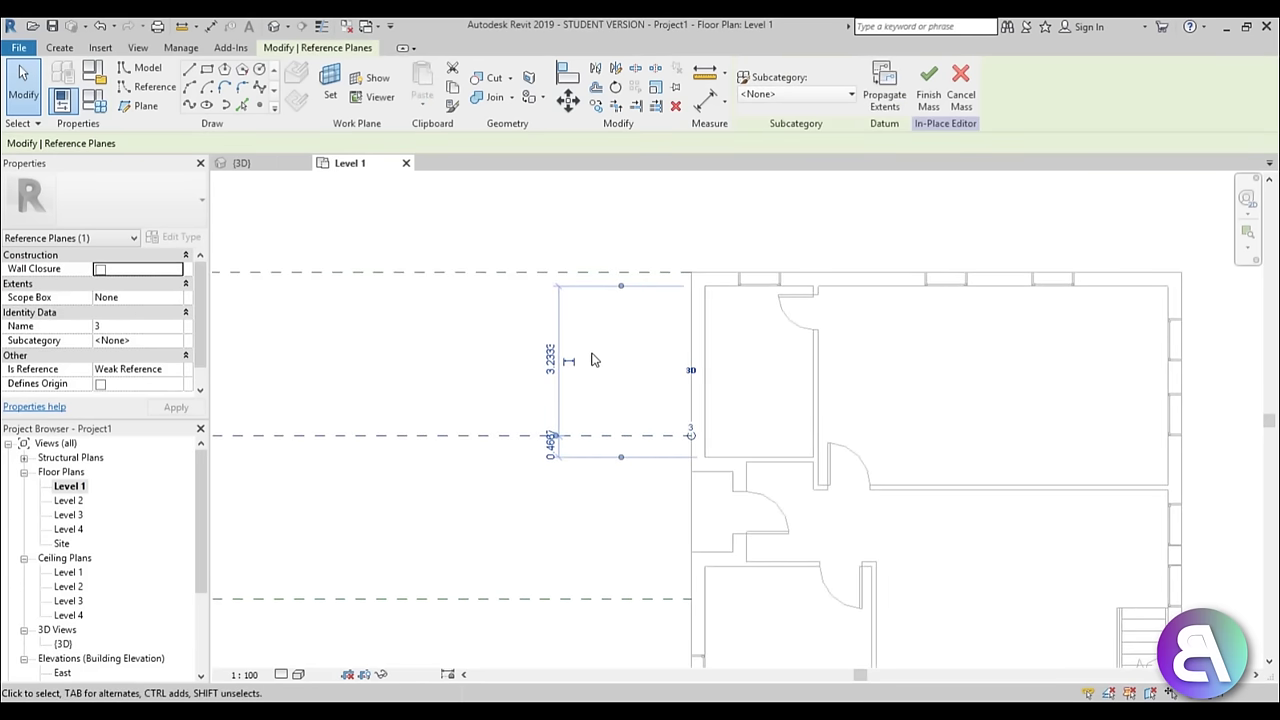
Name the topmost reference plane, aligned with the building's upper exterior wall, 4
left_click(610, 271)
left_click(650, 262)
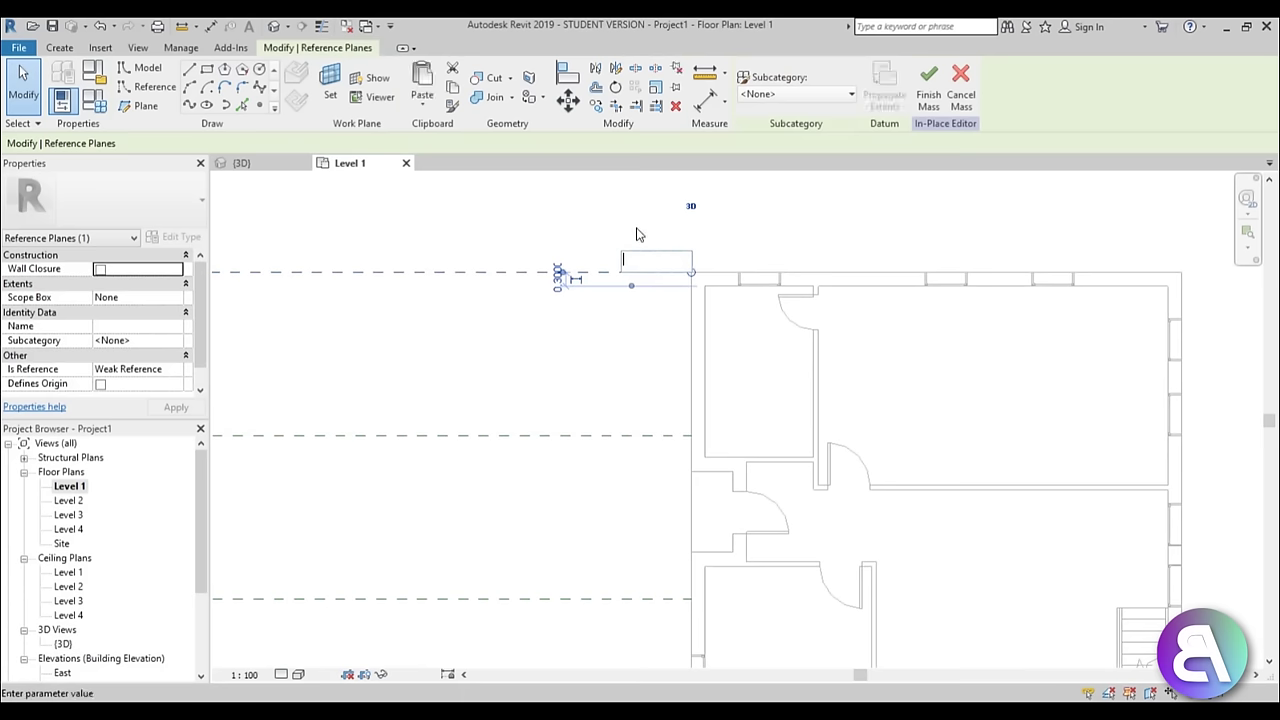
type("4")
key("Return")
left_click(636, 238)
scroll(620, 300, "down", 4)
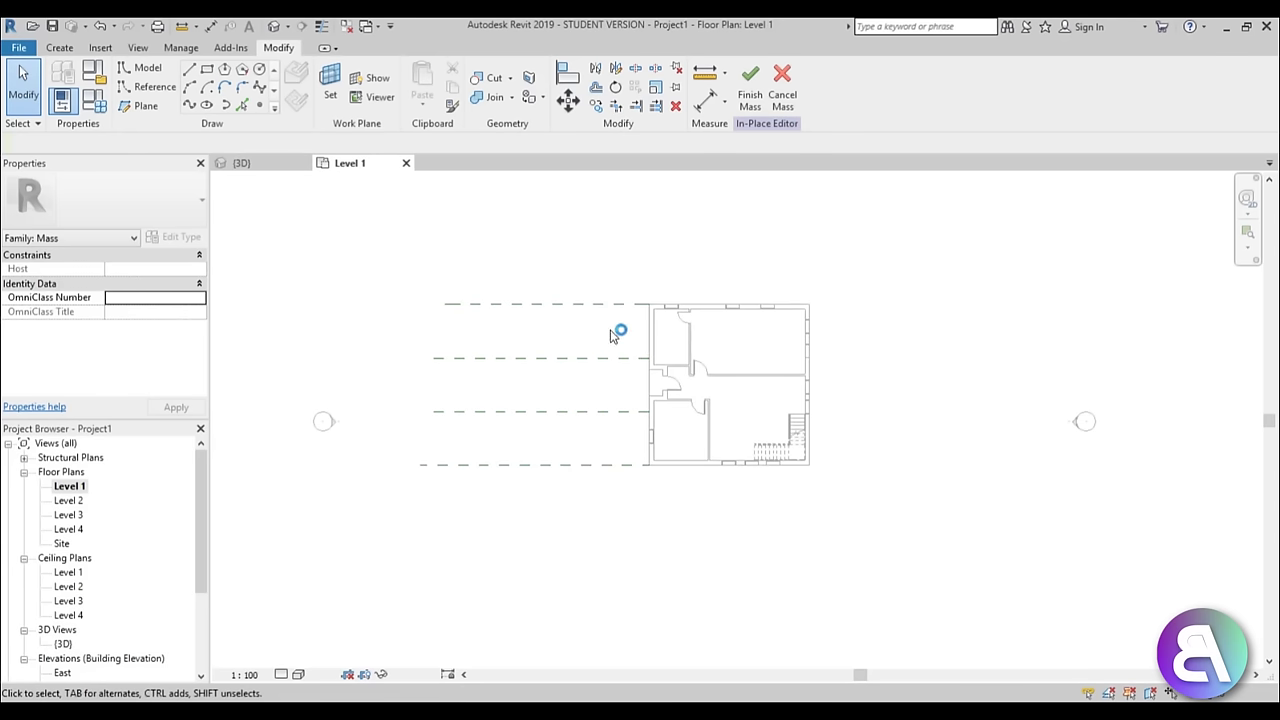
Open the South building elevation view
scroll(603, 349, "up", 3)
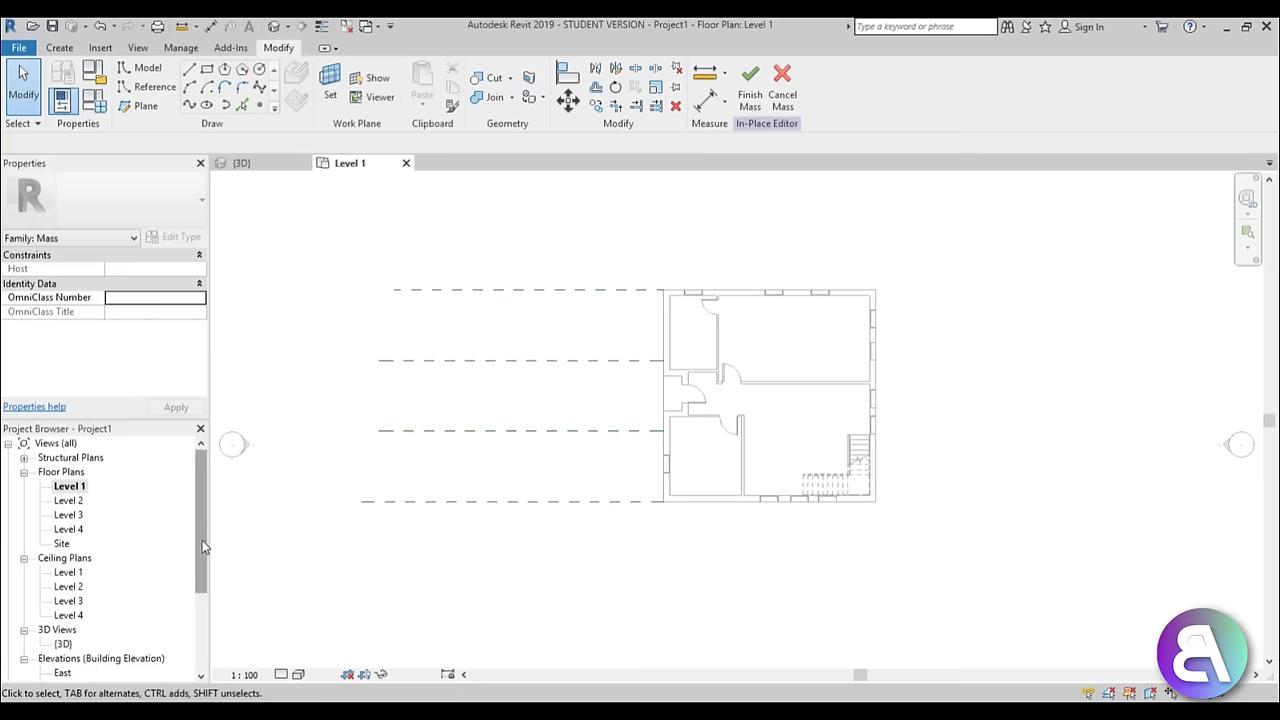
left_click_drag(202, 540, 202, 615)
scroll(597, 340, "down", 2)
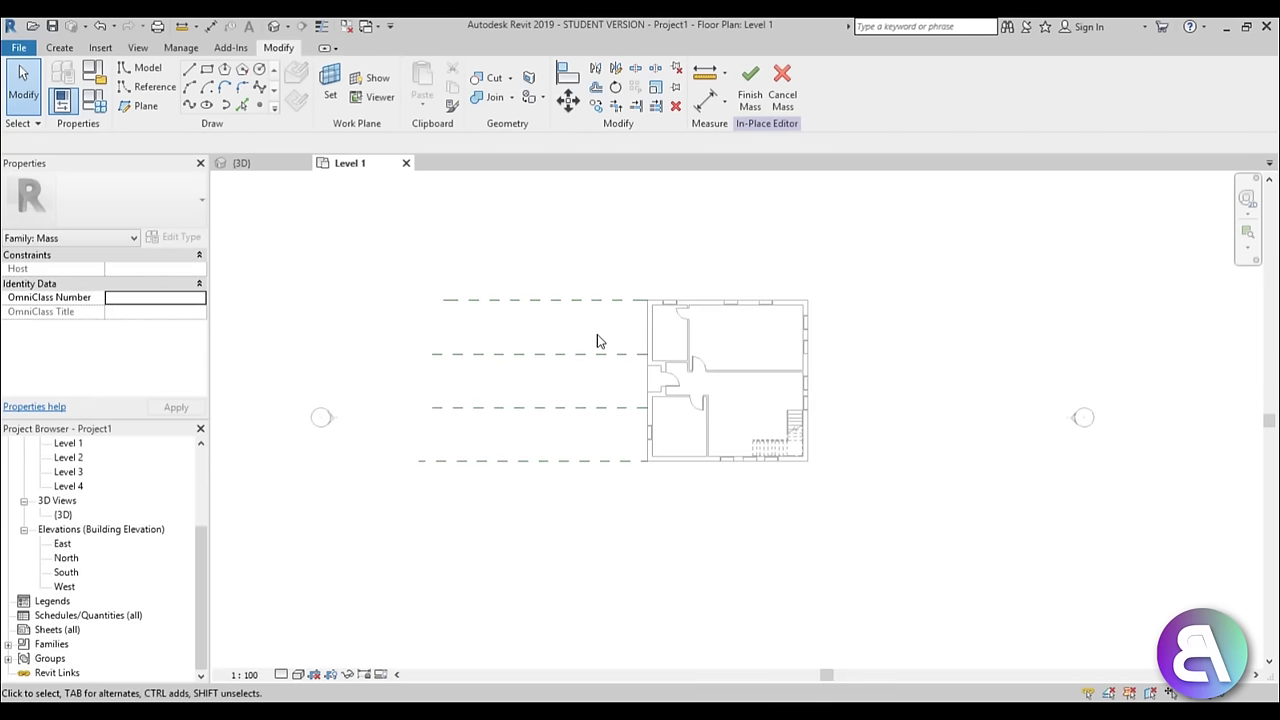
scroll(597, 341, "down", 2)
double_click(66, 572)
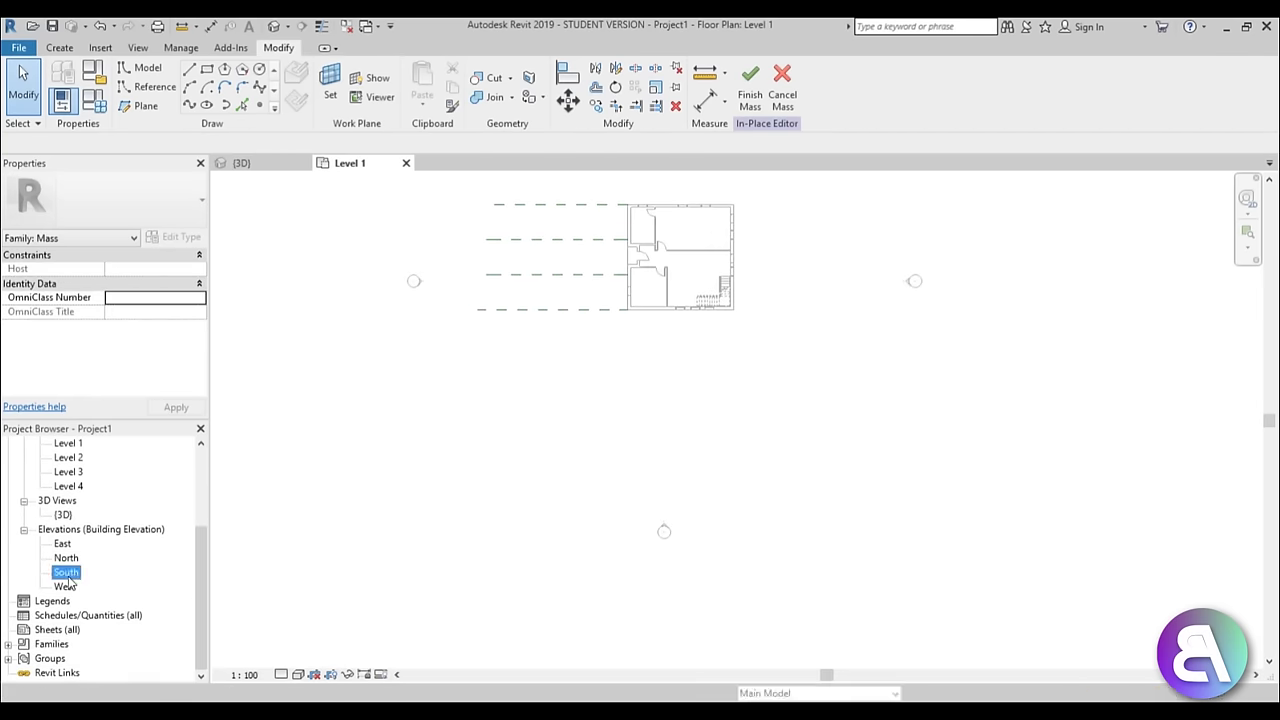
Start a model line in the South elevation with Reference Plane : 1 as its work plane
scroll(650, 420, "down", 2)
scroll(670, 341, "up", 2)
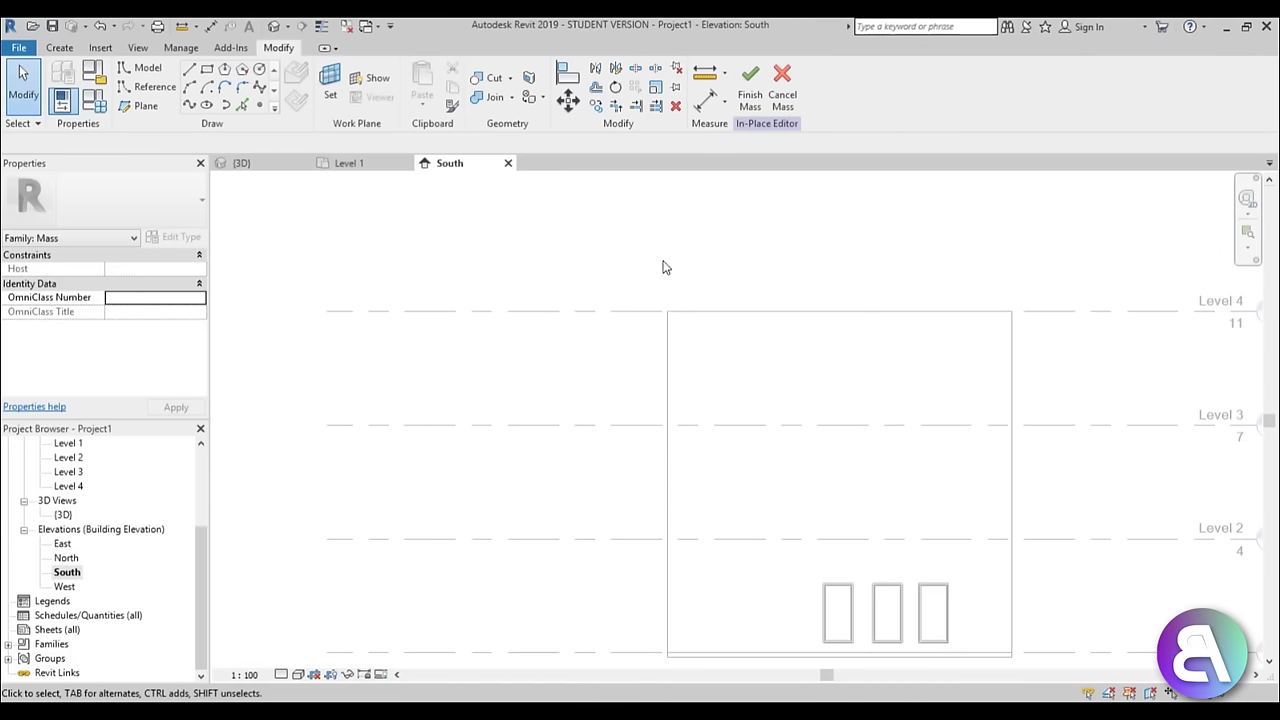
scroll(648, 356, "down", 2)
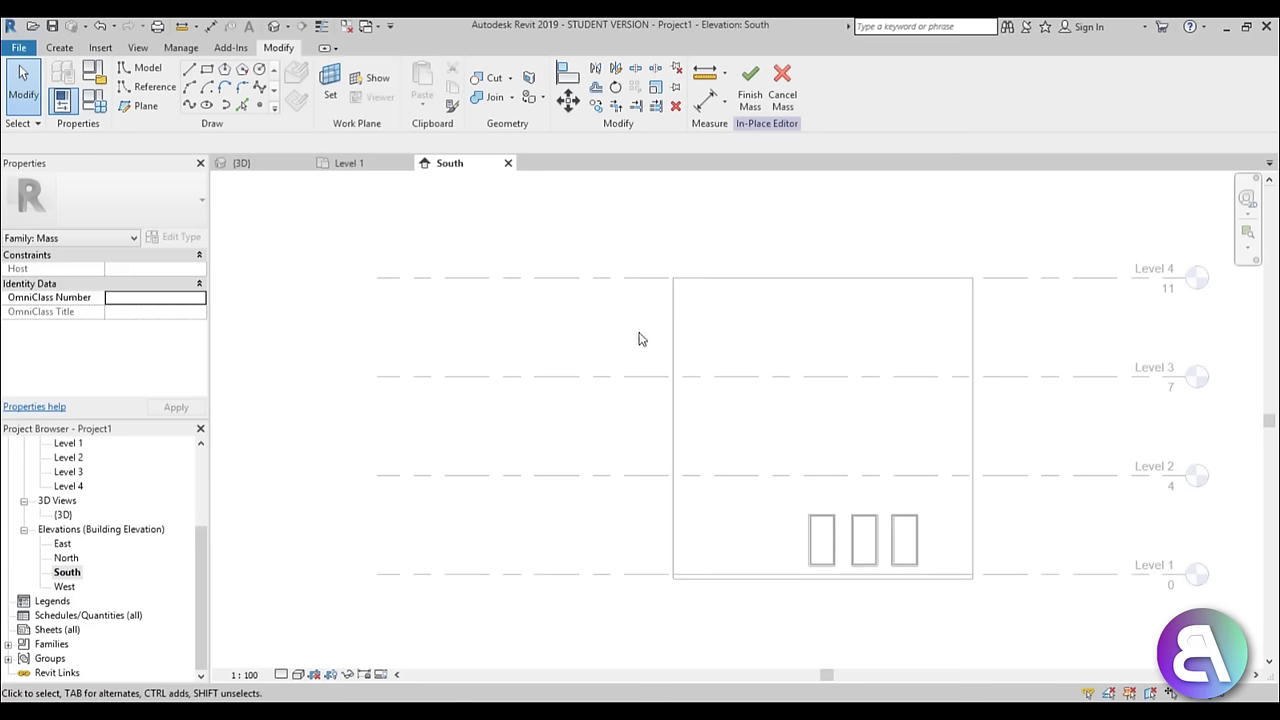
scroll(651, 354, "up", 2)
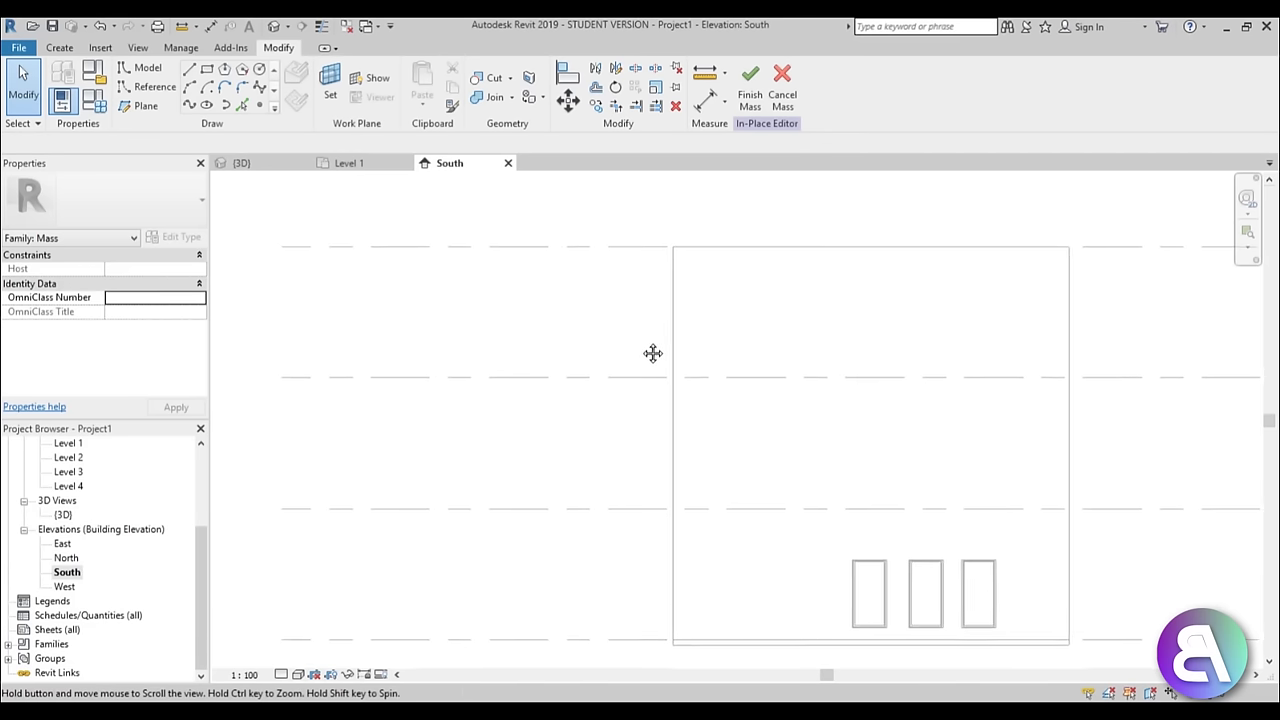
left_click(147, 67)
left_click_drag(613, 260, 627, 280)
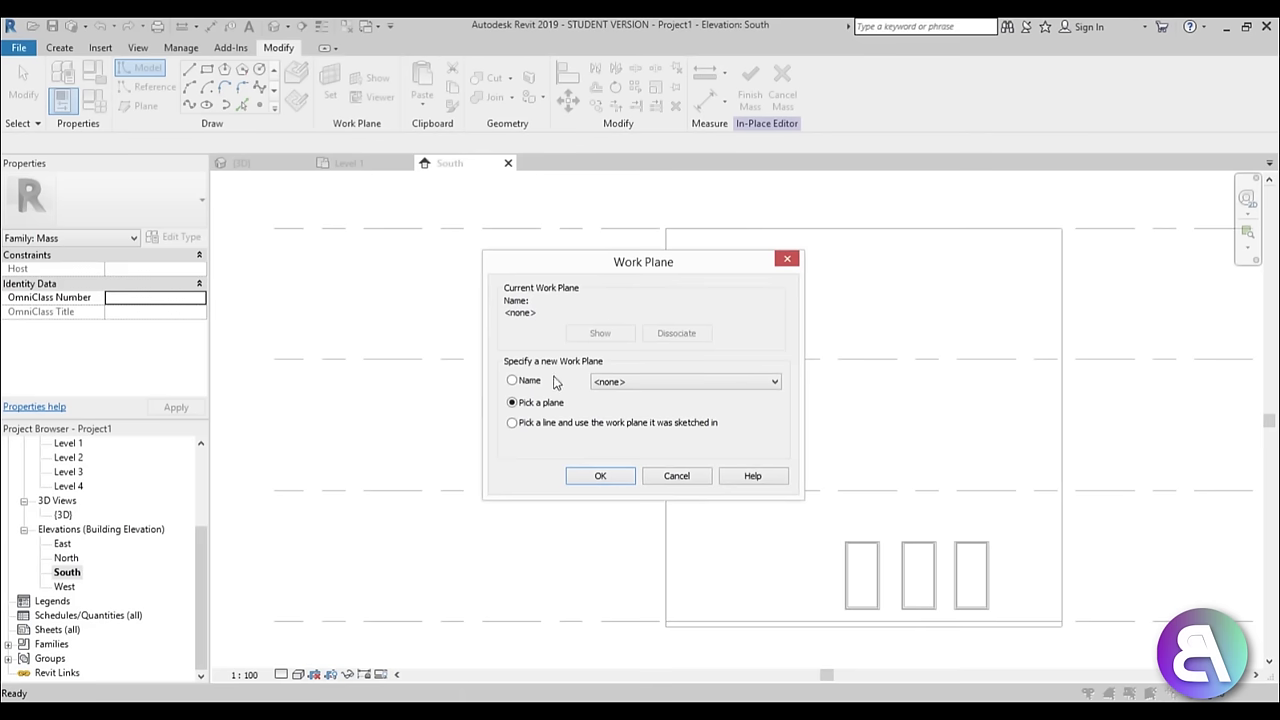
left_click(649, 387)
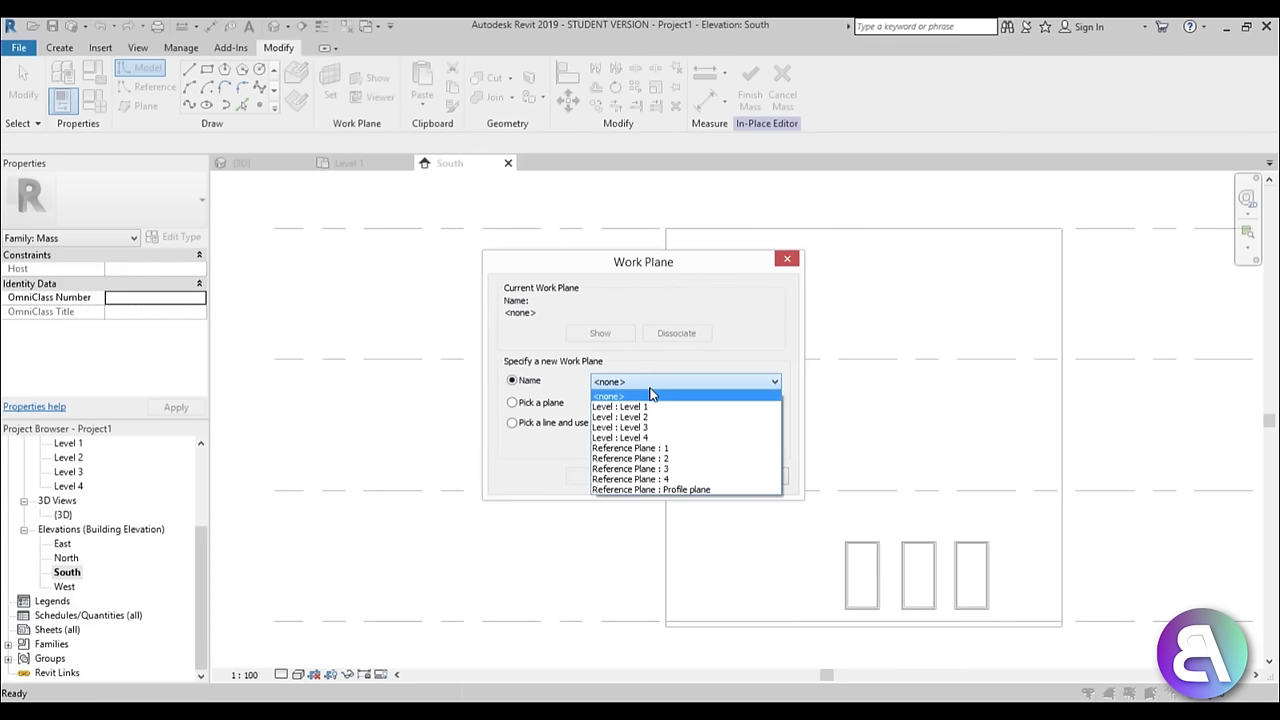
left_click(683, 449)
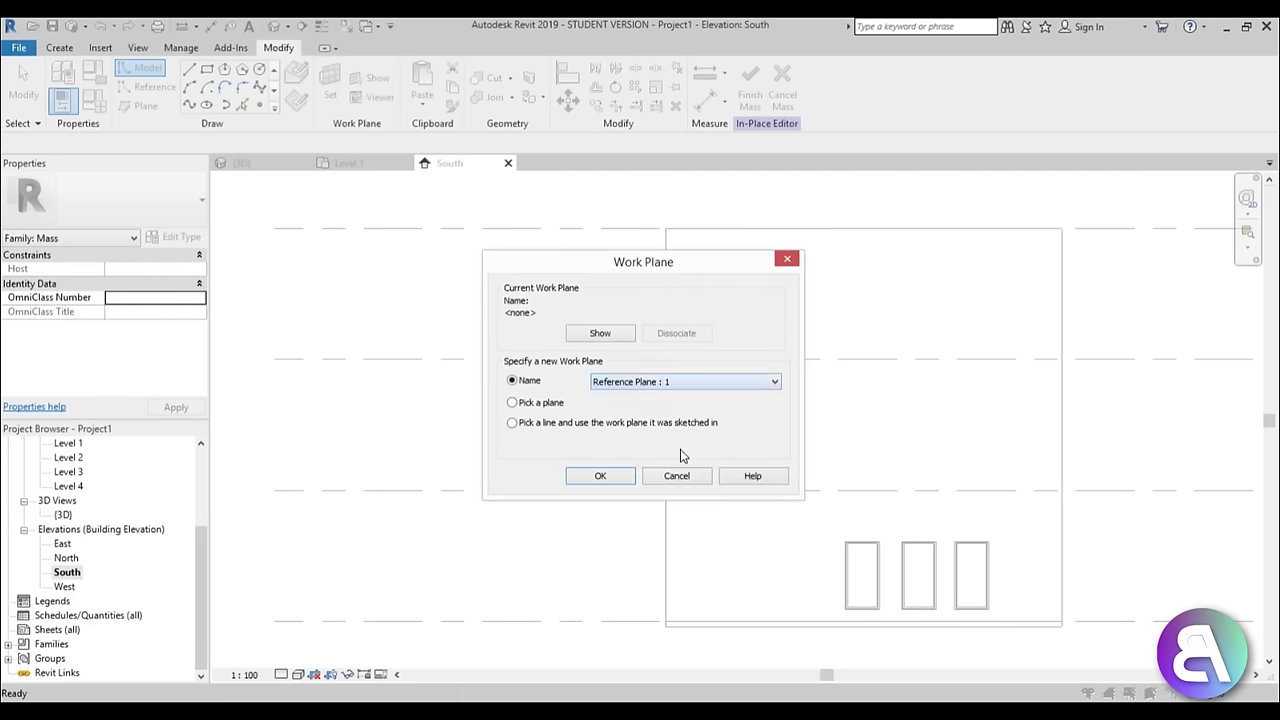
left_click(598, 476)
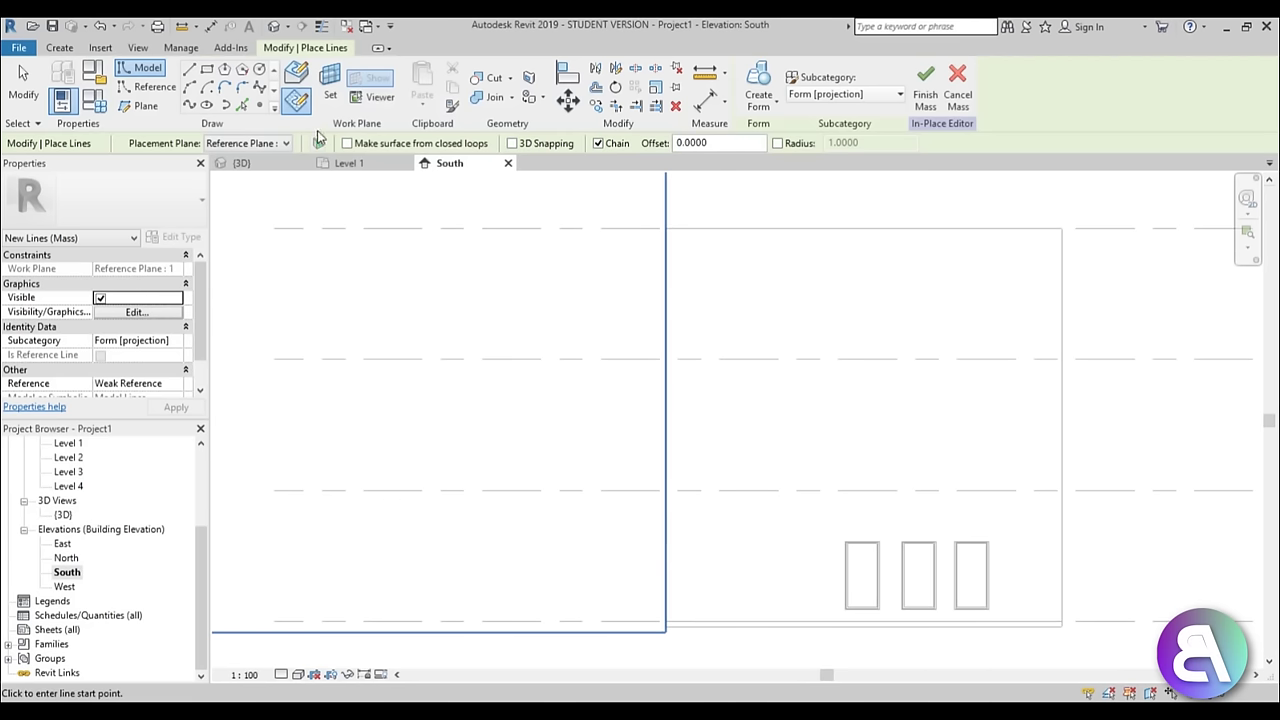
Draw a line up the entrance facade from Level 1 to Level 4, ending in a horizontal segment about 0.12 long pointing outward
left_click(189, 70)
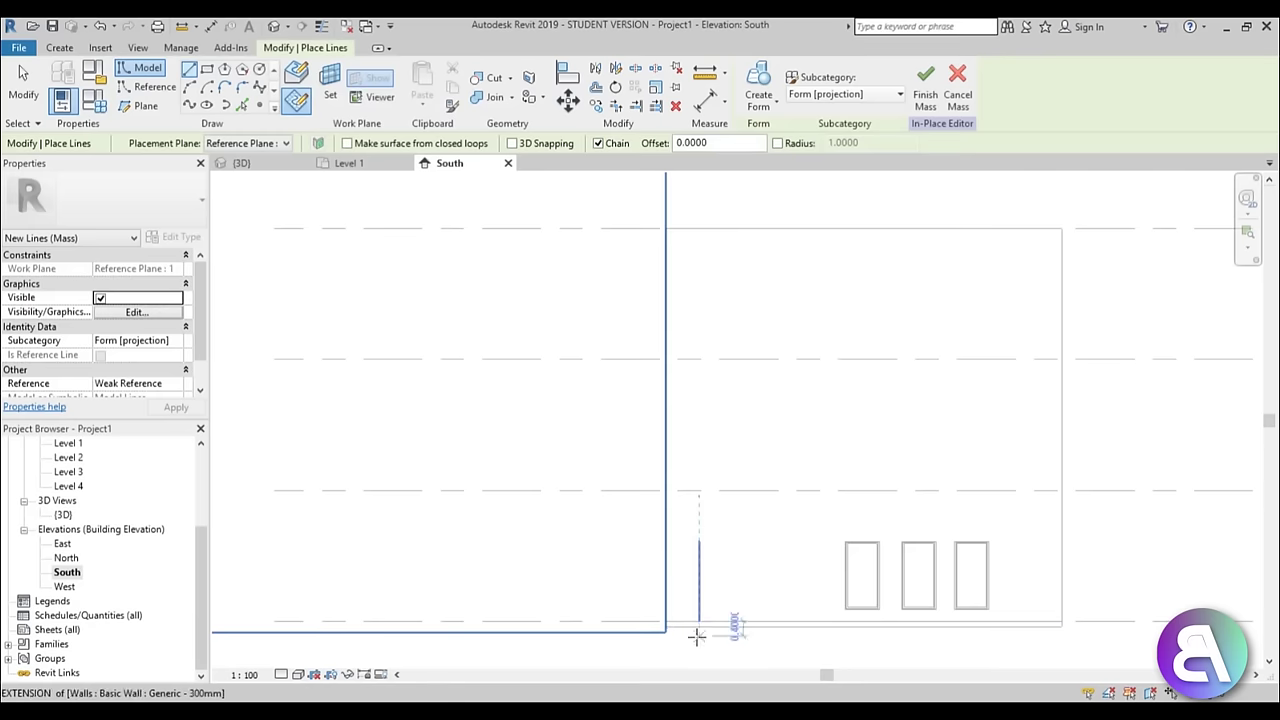
scroll(690, 625, "up", 2)
left_click(644, 604)
scroll(645, 532, "down", 3)
scroll(649, 300, "up", 3)
left_click(654, 299)
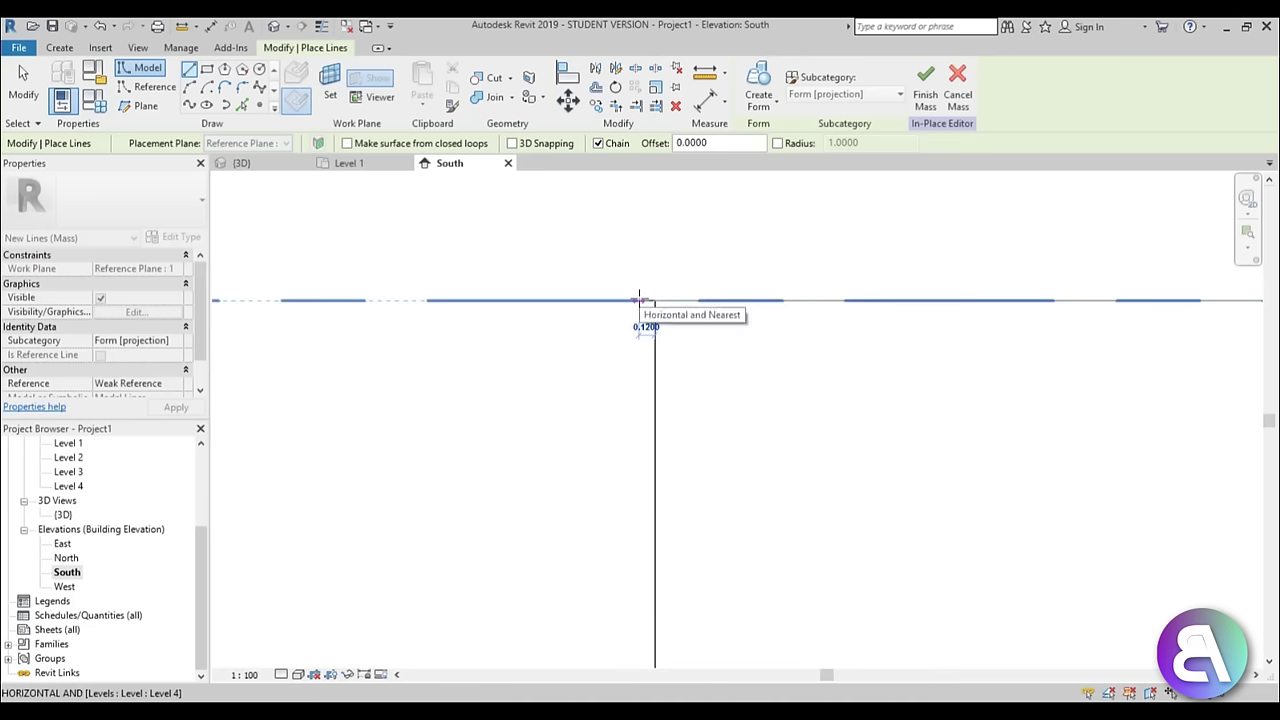
left_click(639, 300)
scroll(617, 370, "down", 3)
key("Escape")
Draw a short horizontal line along Level 1, outward from the base of the entrance facade
middle_click_drag(617, 490, 609, 41)
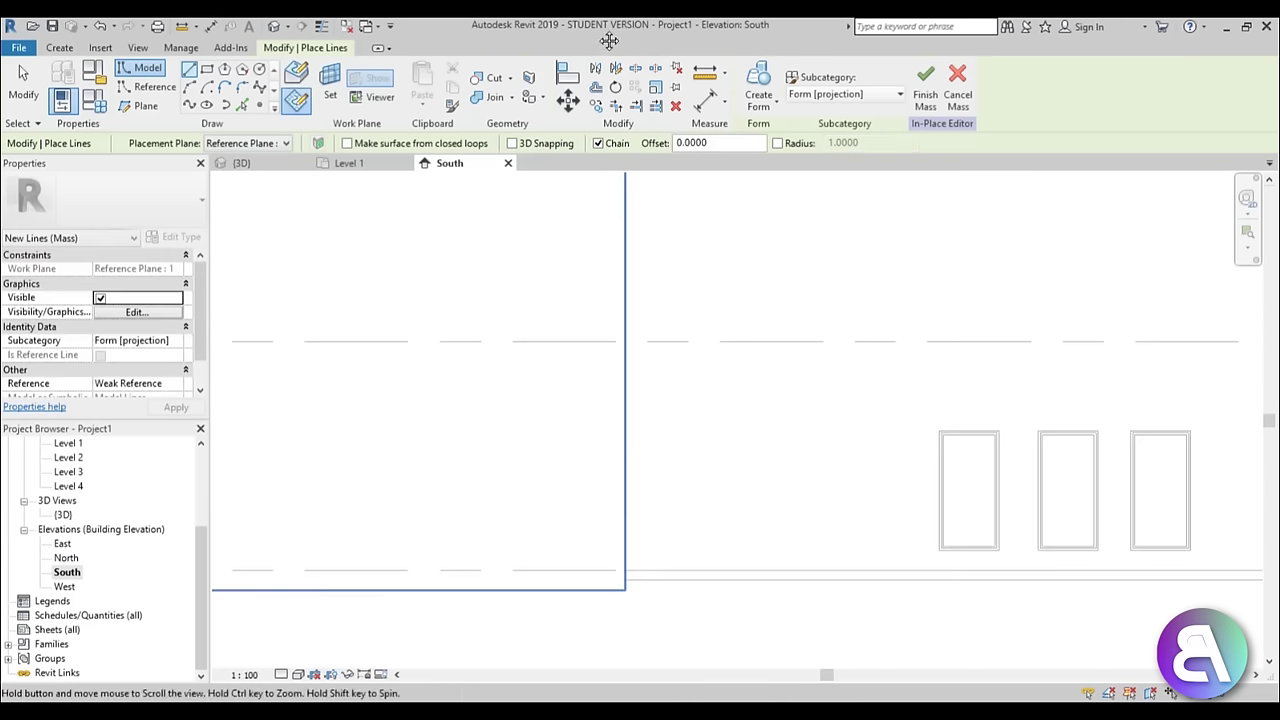
left_click(629, 576)
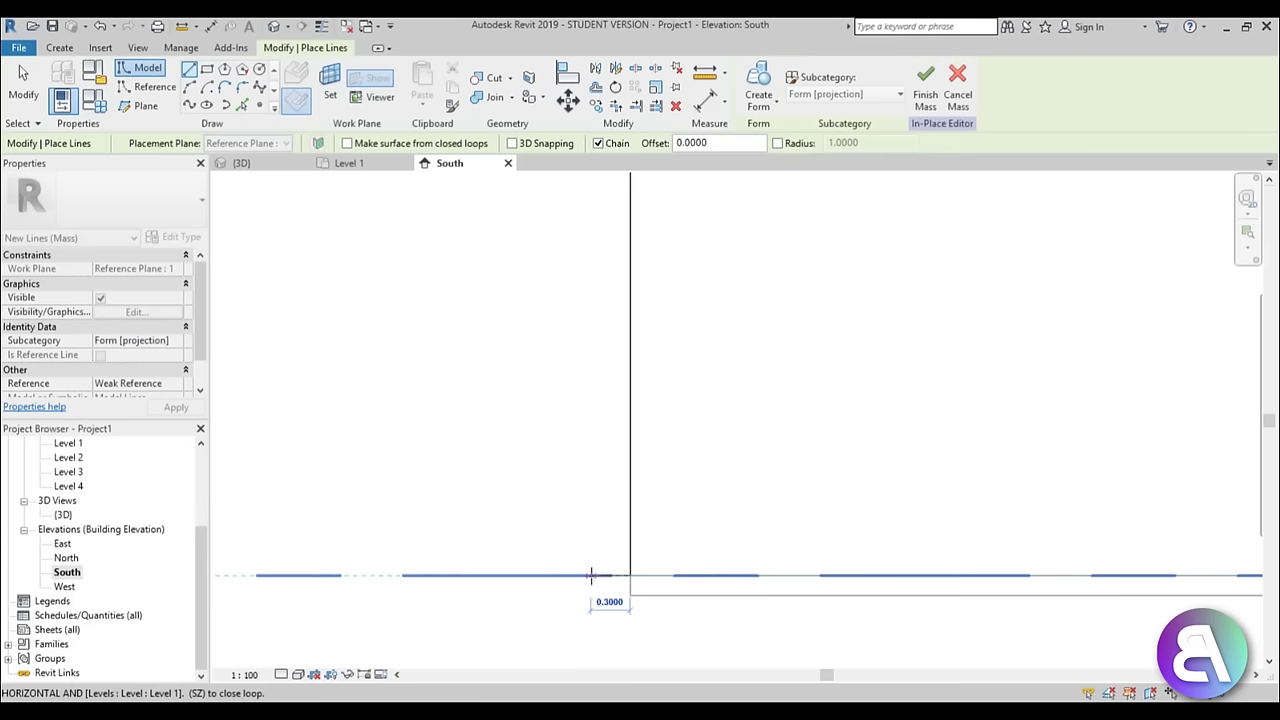
left_click(568, 575)
scroll(560, 514, "down", 2)
Draw a wavy spline from the outer end of the base line up to the outer end of the short segment at Level 4
left_click(258, 88)
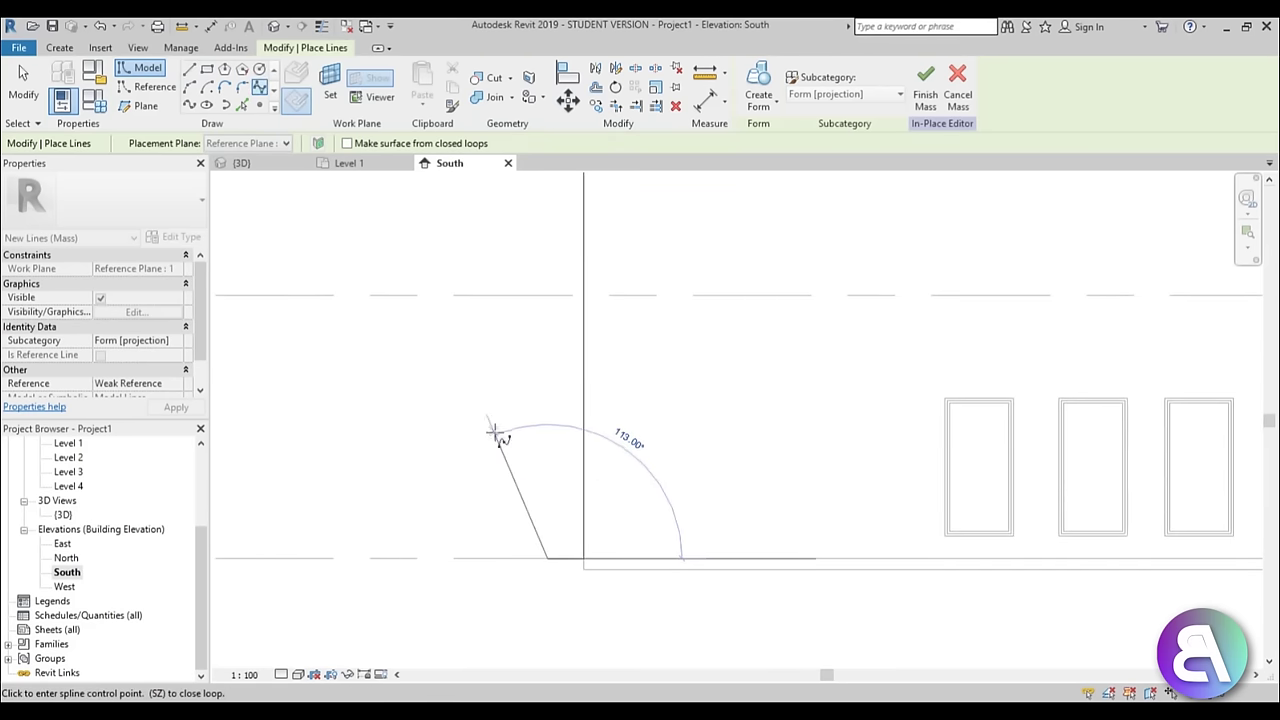
left_click(594, 315)
middle_click_drag(574, 215, 652, 545)
scroll(643, 424, "down", 1)
scroll(643, 424, "up", 1)
scroll(638, 336, "down", 2)
middle_click_drag(642, 345, 671, 510)
left_click(648, 434)
scroll(668, 321, "up", 4)
left_click(676, 307)
key("Escape")
scroll(648, 258, "down", 3)
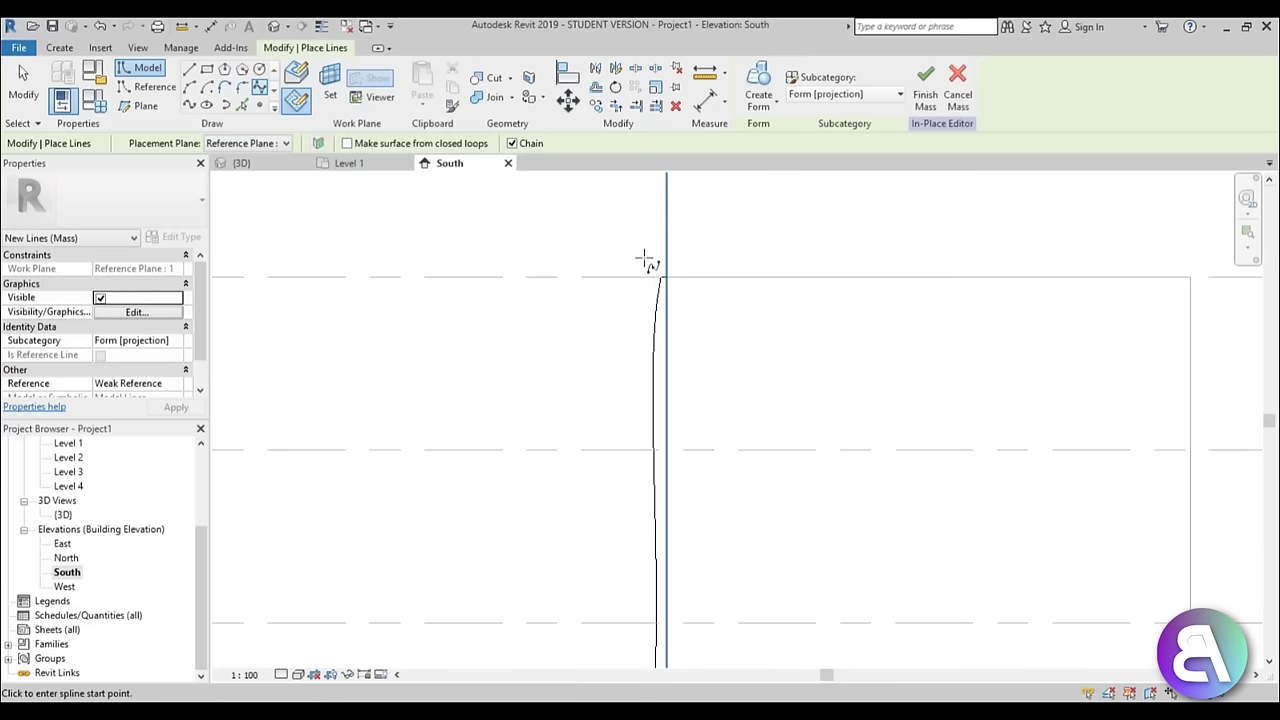
key("Escape")
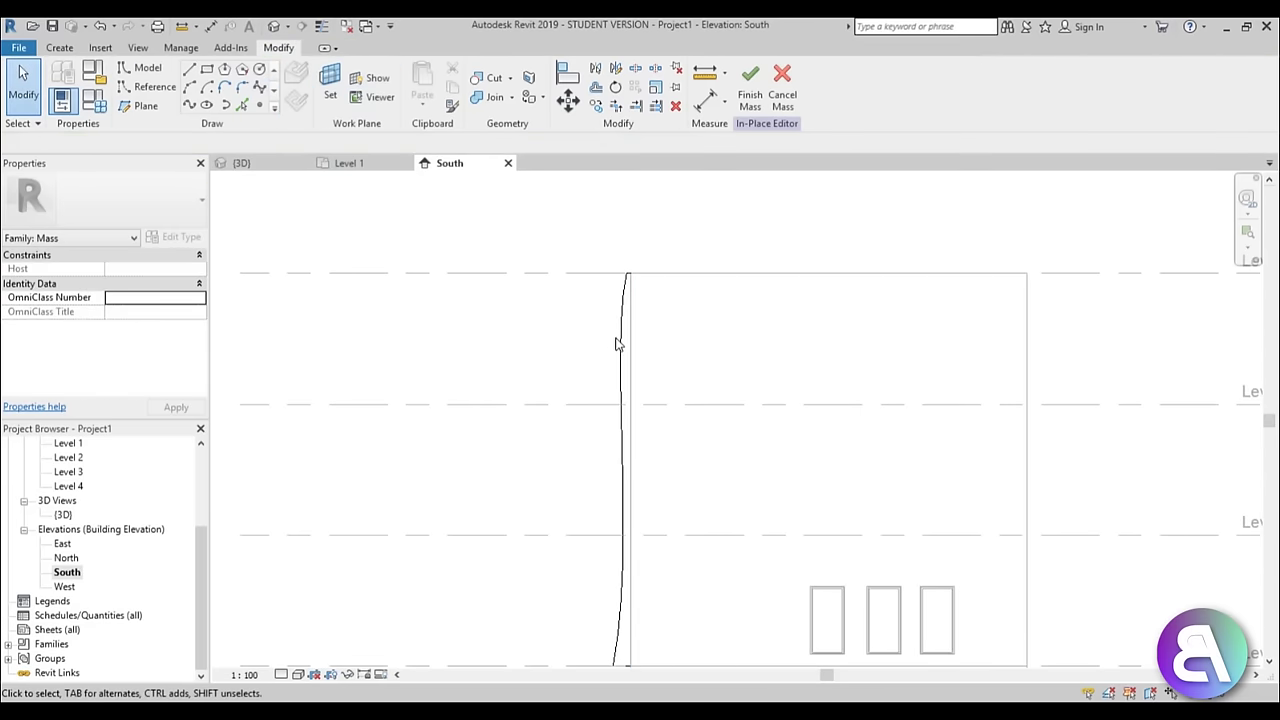
Reshape the first profile's spline by moving its control points to adjust the curvature along the facade
left_click(616, 344)
left_click_drag(612, 349, 591, 350)
scroll(664, 446, "down", 1)
middle_click_drag(666, 450, 651, 263)
scroll(615, 350, "up", 2)
left_click_drag(627, 341, 643, 347)
scroll(688, 358, "down", 1)
middle_click_drag(702, 366, 674, 615)
scroll(572, 405, "up", 2)
left_click_drag(573, 430, 586, 424)
Select the first profile's whole line chain and examine whether its segments connect, including at the base corner
left_click(599, 385)
key("Tab")
left_click(620, 396)
scroll(594, 208, "down", 3)
scroll(605, 505, "up", 4)
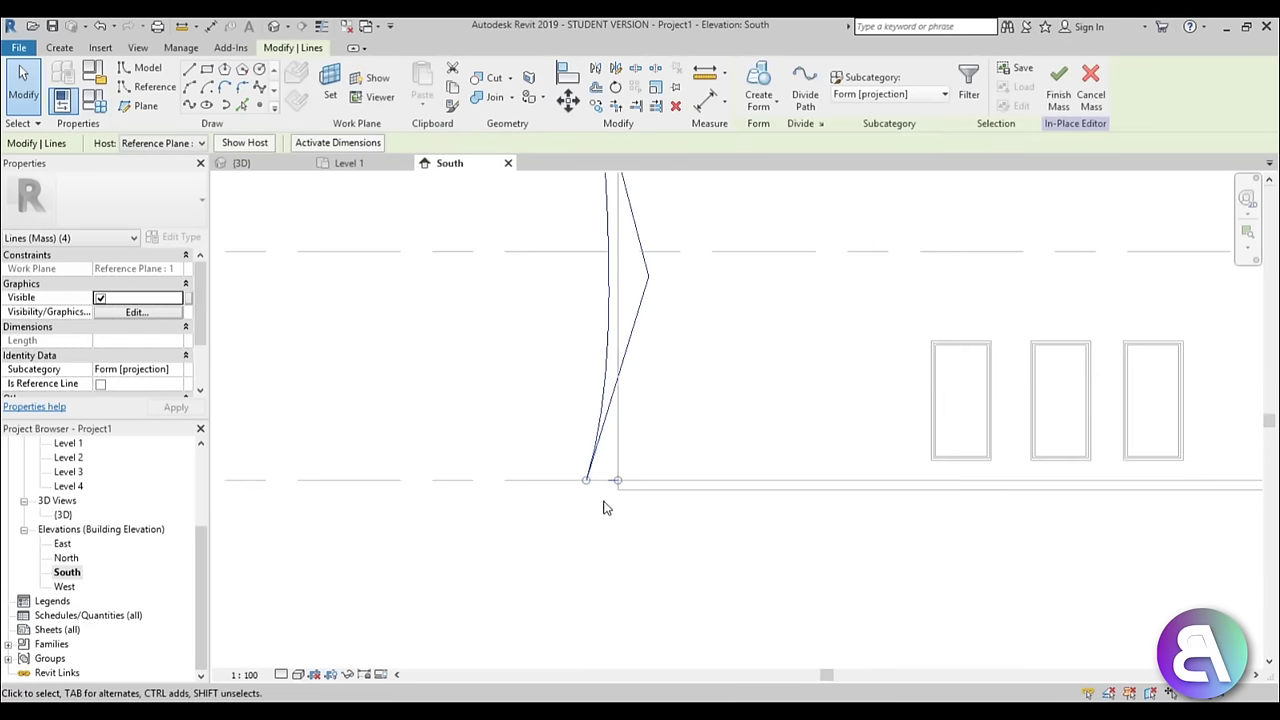
scroll(640, 386, "down", 2)
middle_click_drag(645, 398, 647, 528)
middle_click_drag(686, 423, 683, 436)
left_click(673, 419)
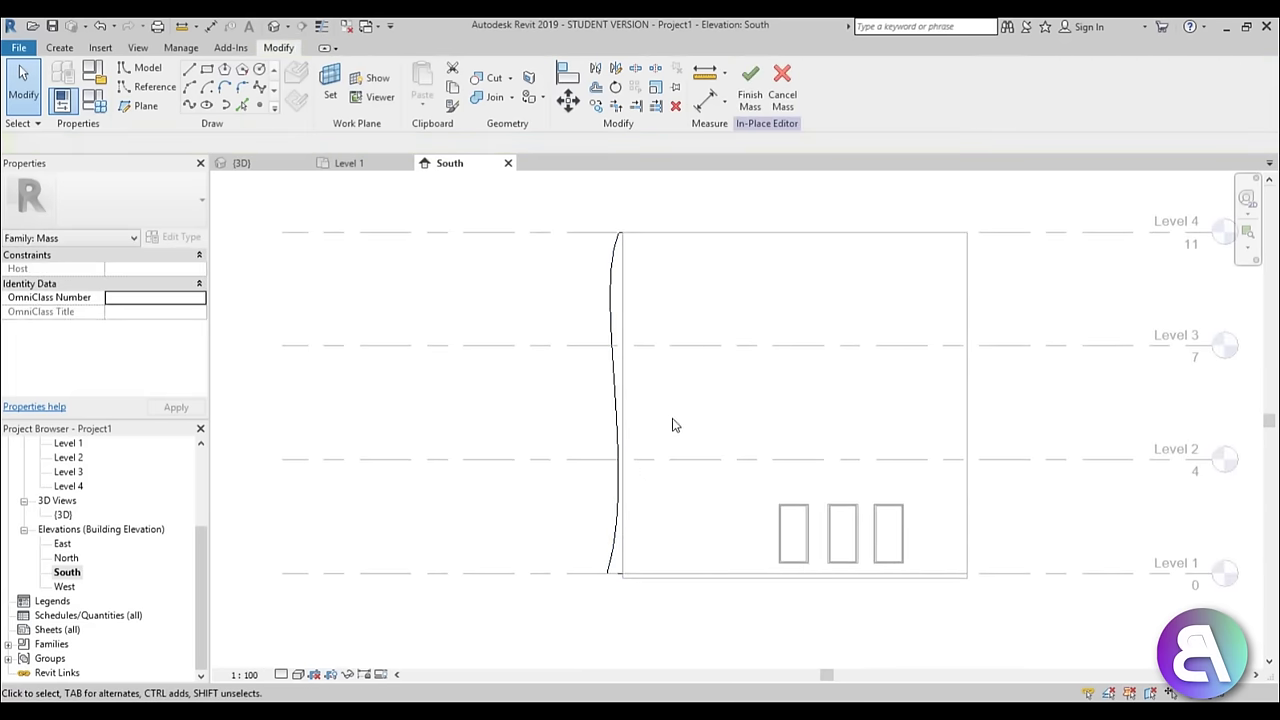
Start a model line for the second profile with Reference Plane : 2 as the placement plane
left_click(151, 74)
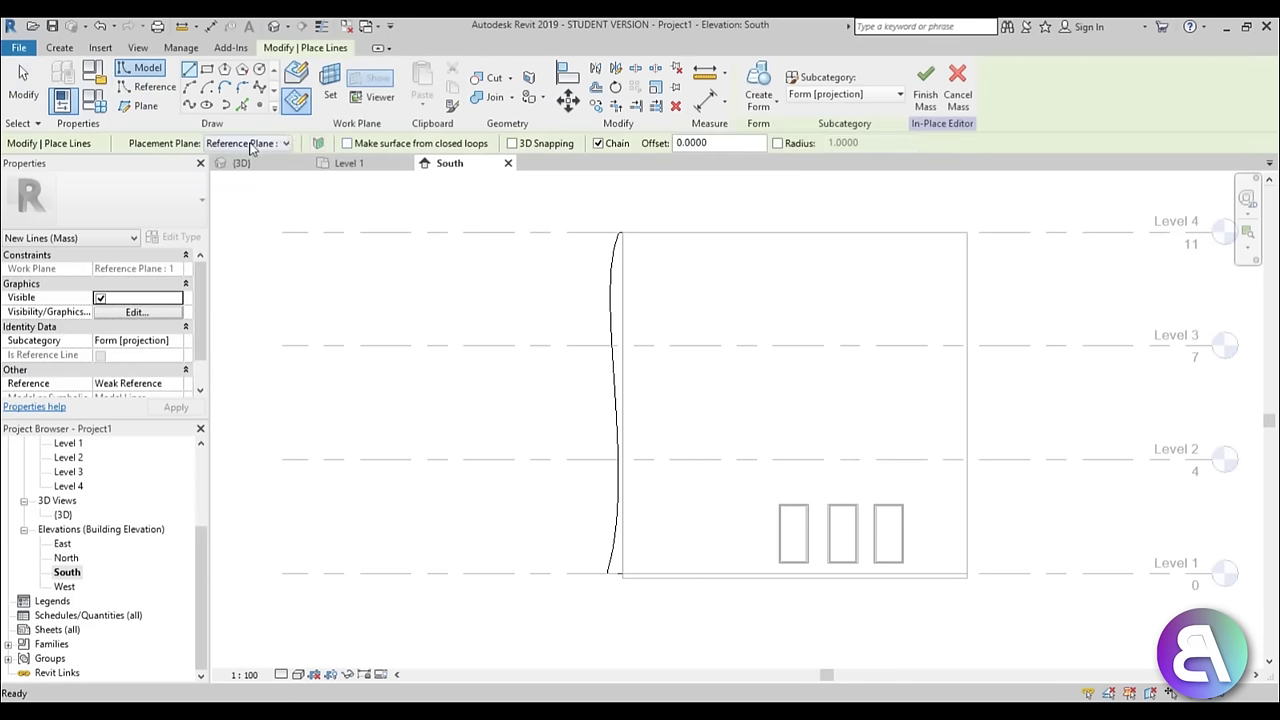
left_click(331, 97)
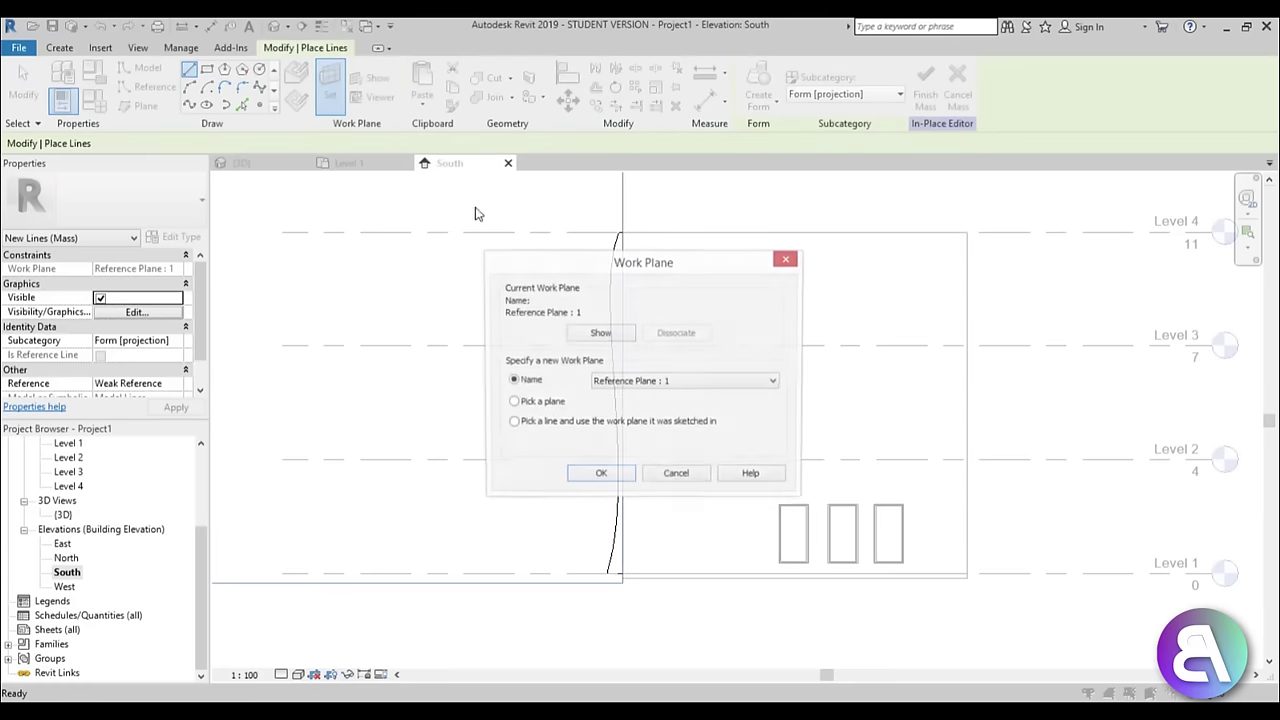
left_click(788, 260)
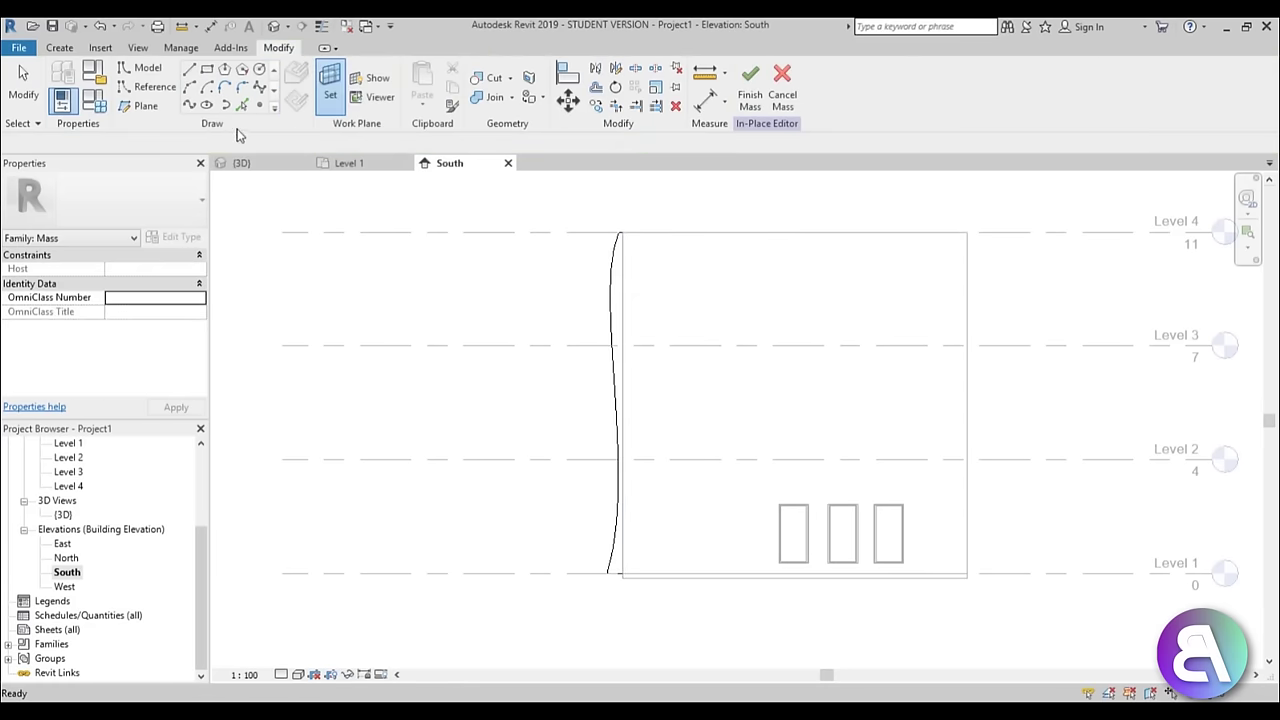
left_click(190, 72)
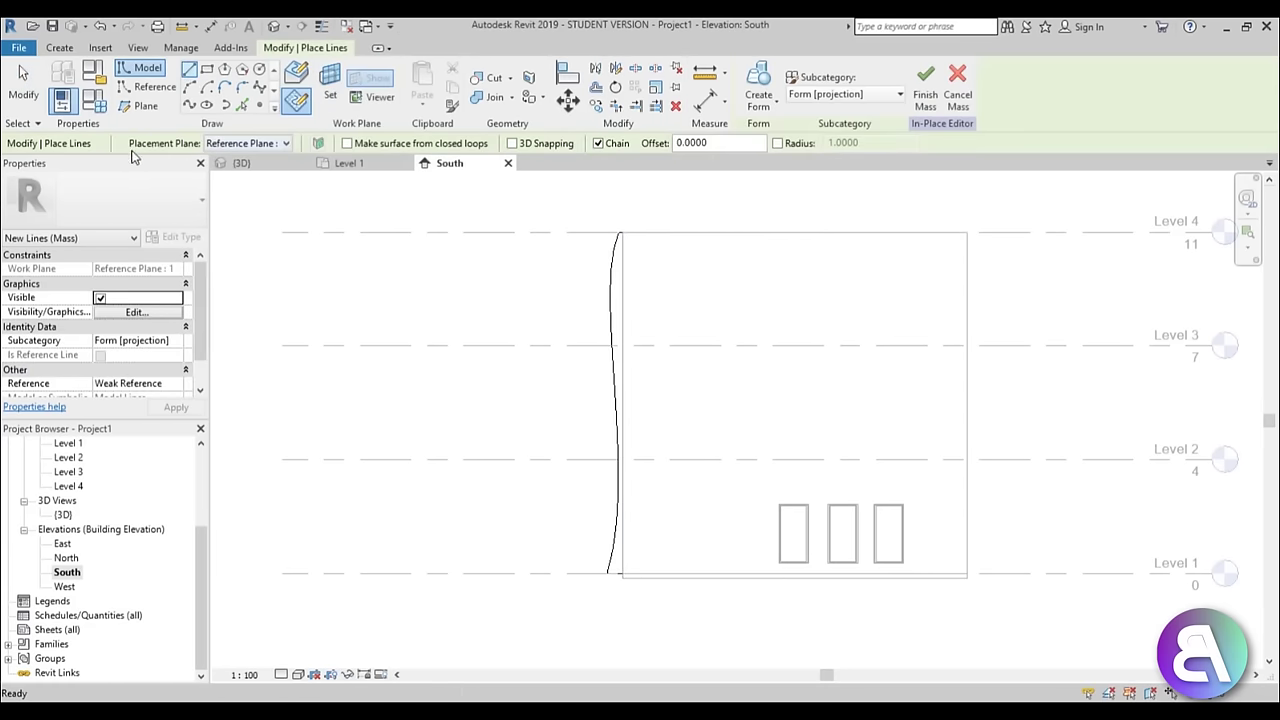
left_click(248, 143)
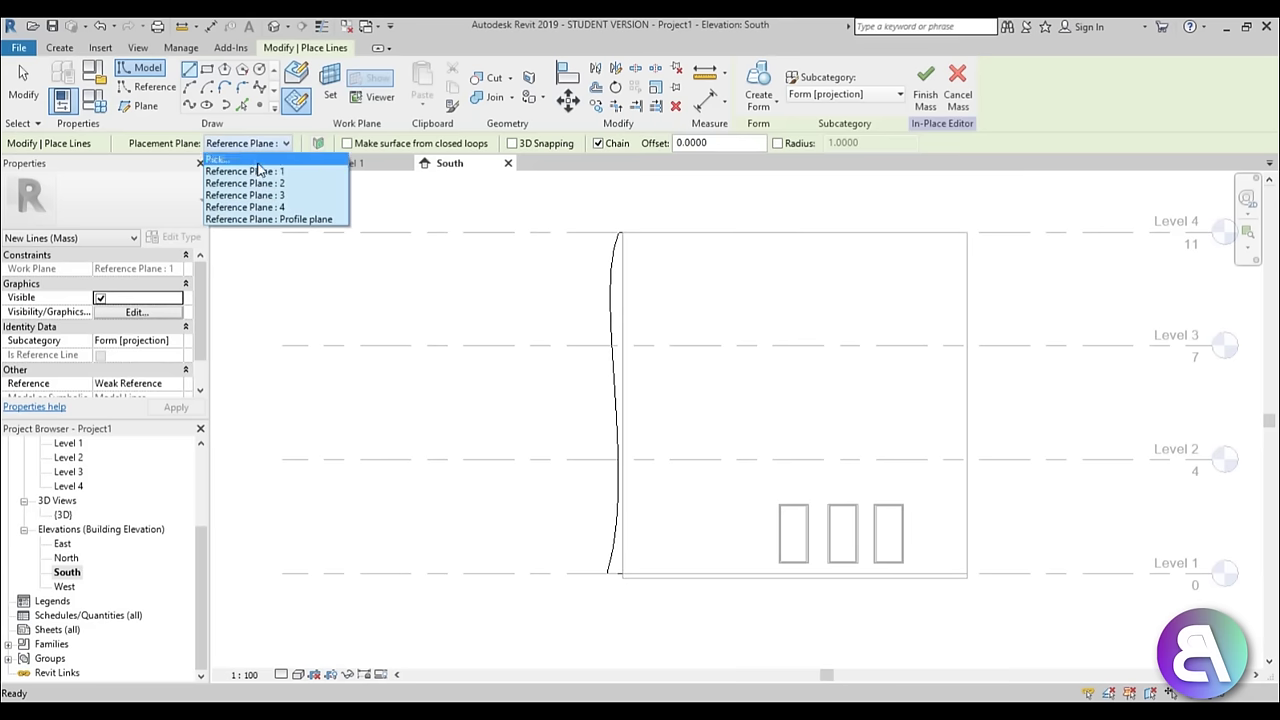
left_click(262, 184)
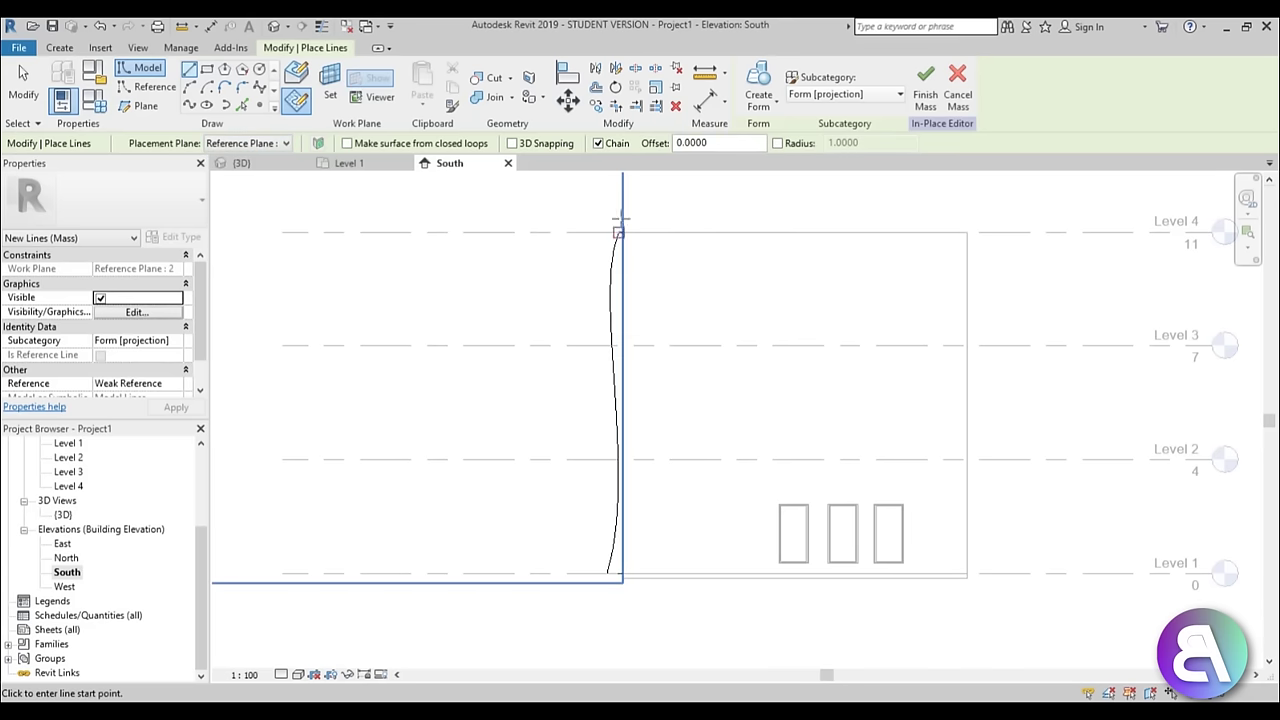
Draw the second profile's line down the facade from Level 4 to Level 1, plus a short outward segment along Level 1
scroll(617, 222, "up", 5)
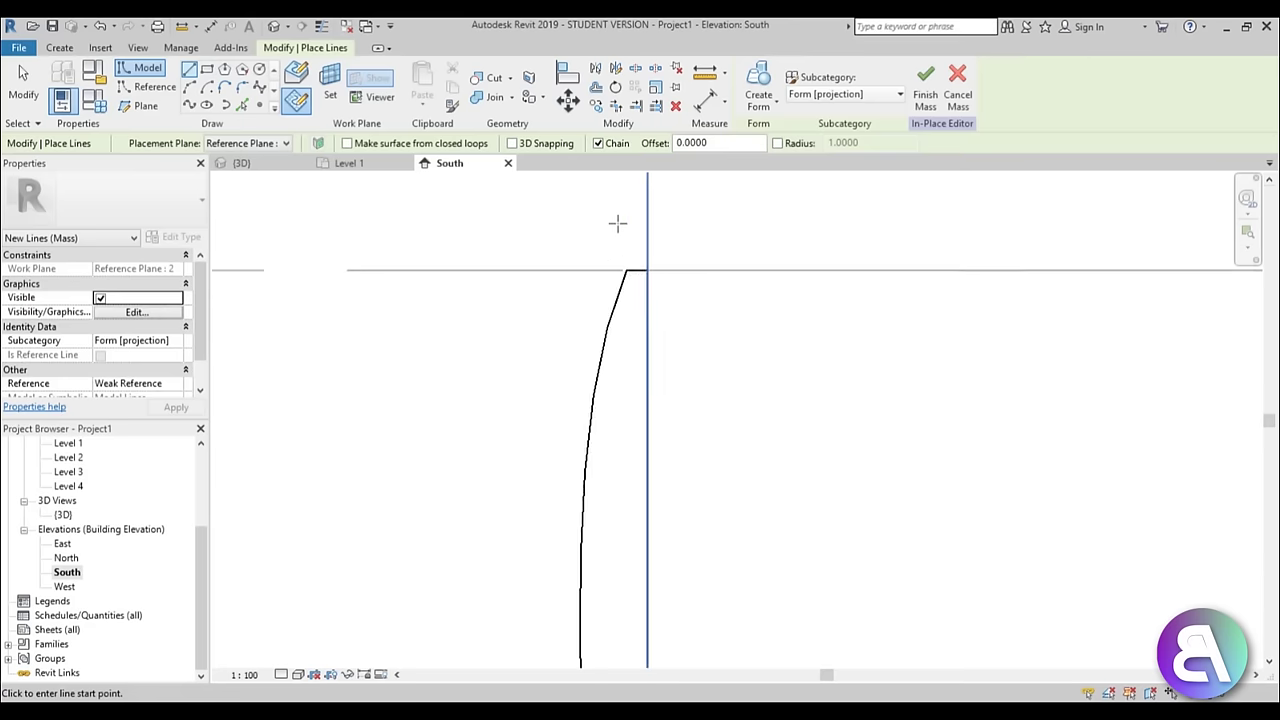
left_click(651, 277)
middle_click_drag(663, 363, 660, 40)
middle_click_drag(663, 626, 650, 150)
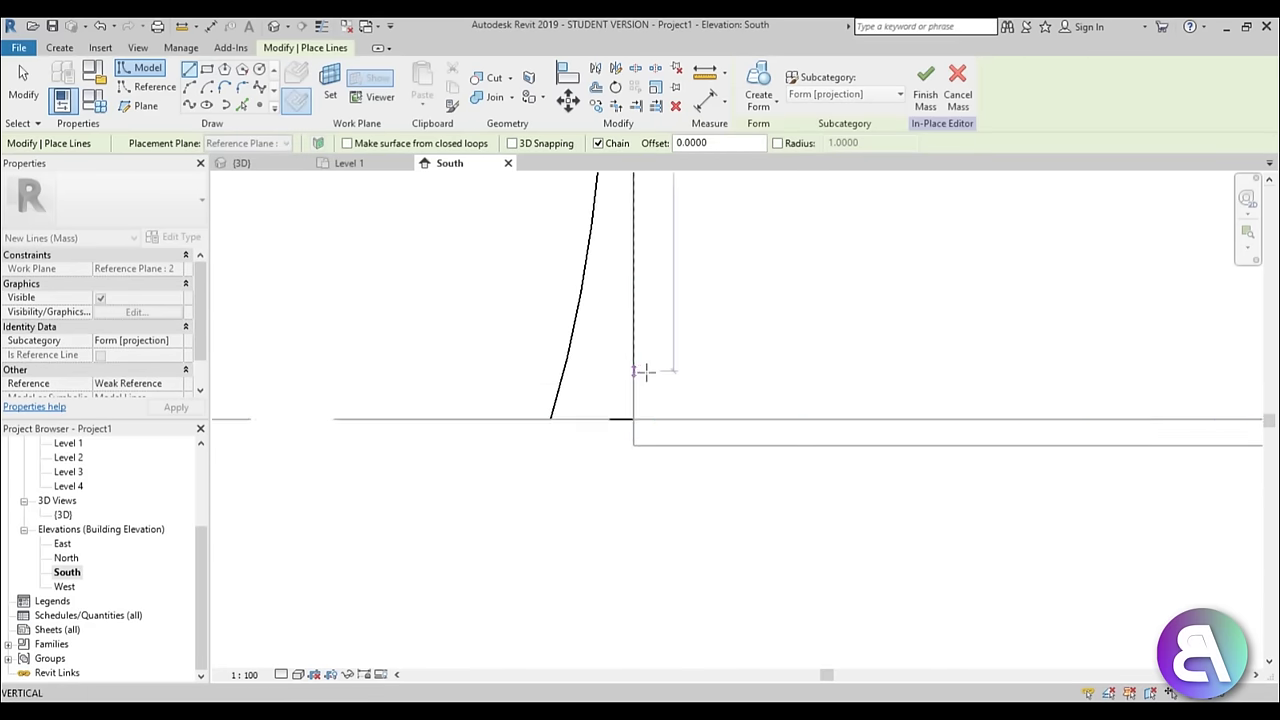
left_click(635, 419)
left_click(592, 418)
scroll(600, 390, "down", 2)
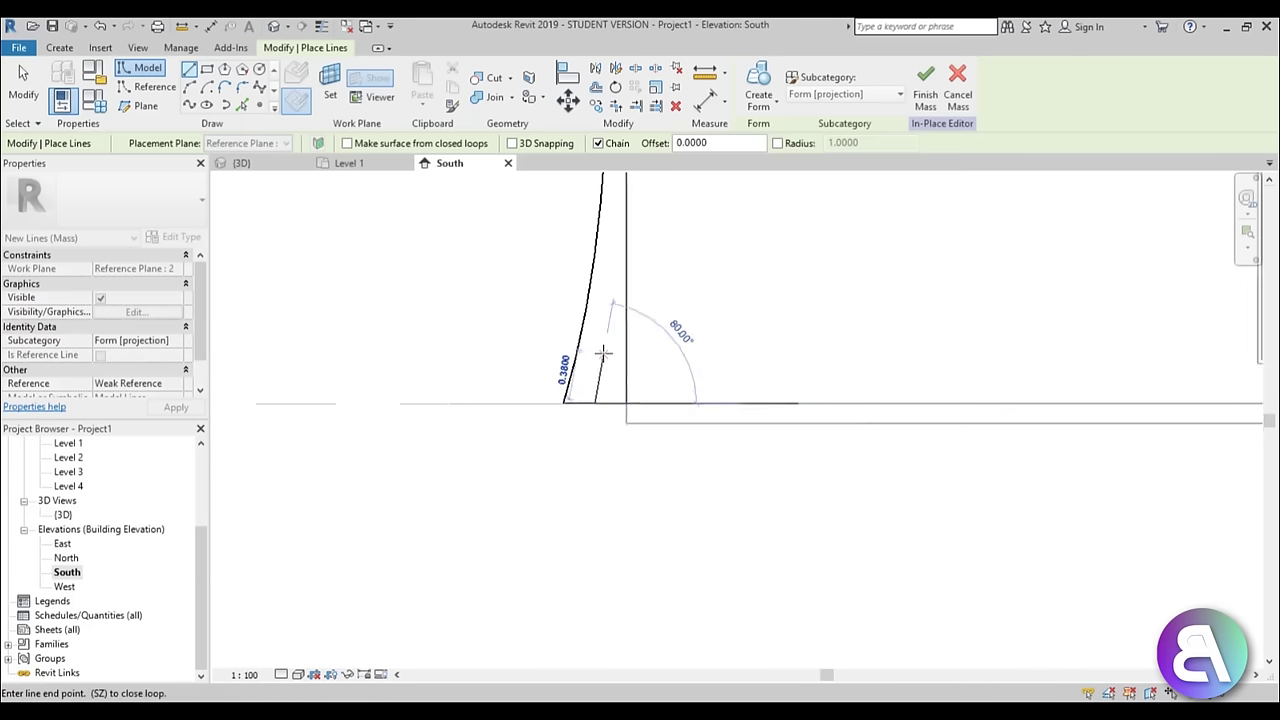
Draw the second profile's spline from the outer end of its base segment up to Level 4, curving differently from the first profile
left_click(259, 88)
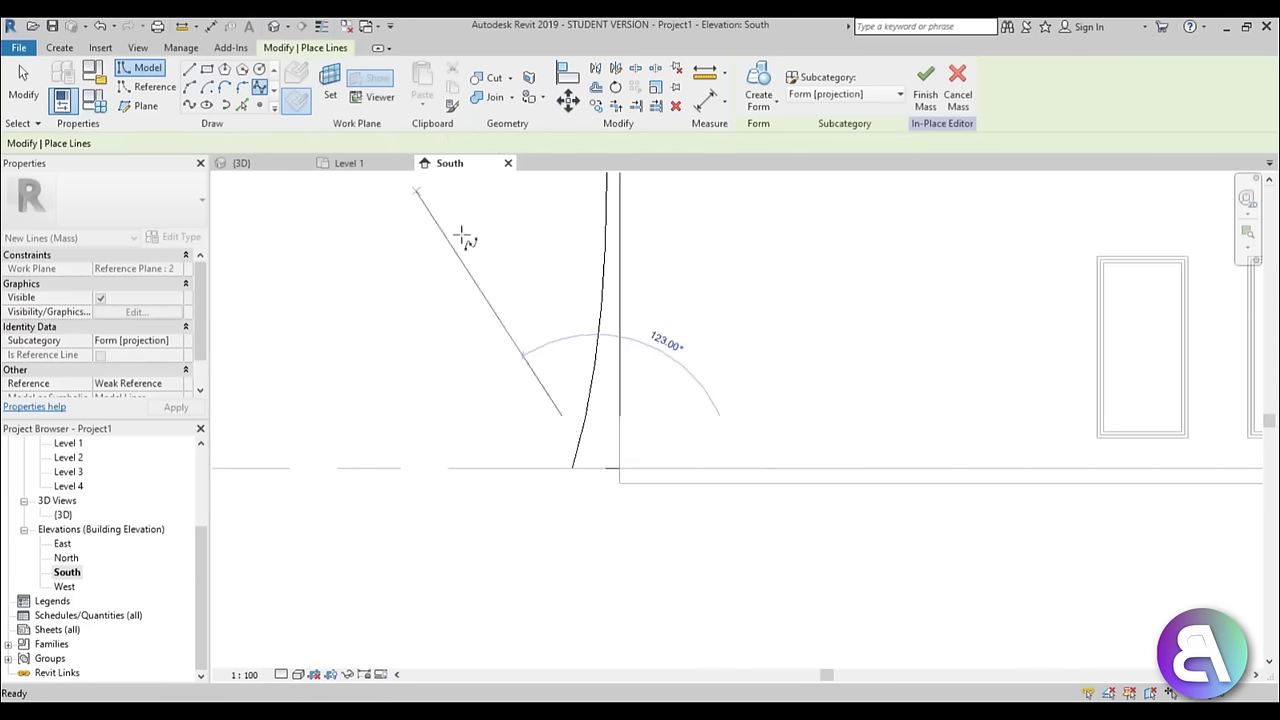
left_click(552, 238)
middle_click_drag(629, 189, 585, 517)
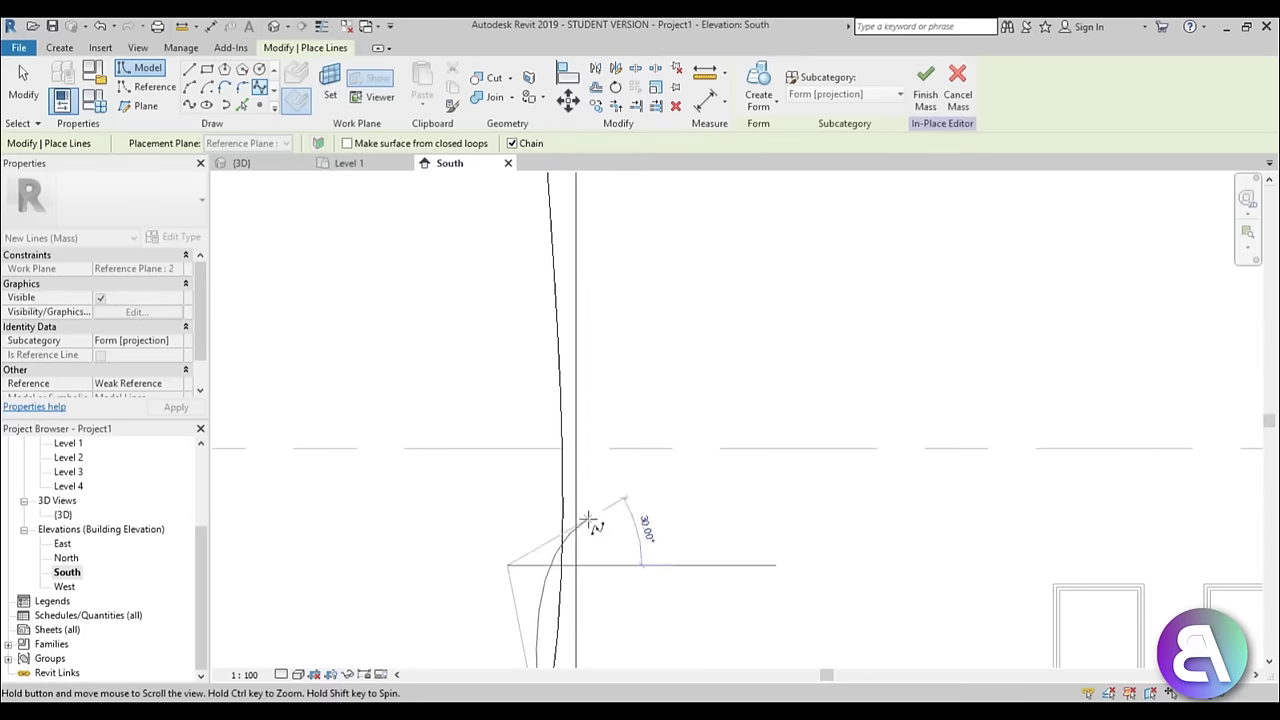
left_click(592, 376)
middle_click_drag(546, 210, 586, 513)
scroll(586, 370, "down", 1)
middle_click_drag(586, 373, 590, 514)
left_click(597, 370)
left_click(563, 319)
scroll(577, 280, "up", 2)
left_click(587, 274)
key("Escape")
left_click(26, 88)
Check the second profile's line chain and lower the spline's bottom control point toward Level 1
scroll(600, 396, "down", 2)
middle_click_drag(600, 396, 603, 259)
left_click(590, 258)
scroll(780, 335, "down", 2)
middle_click_drag(776, 400, 751, 291)
scroll(682, 458, "up", 3)
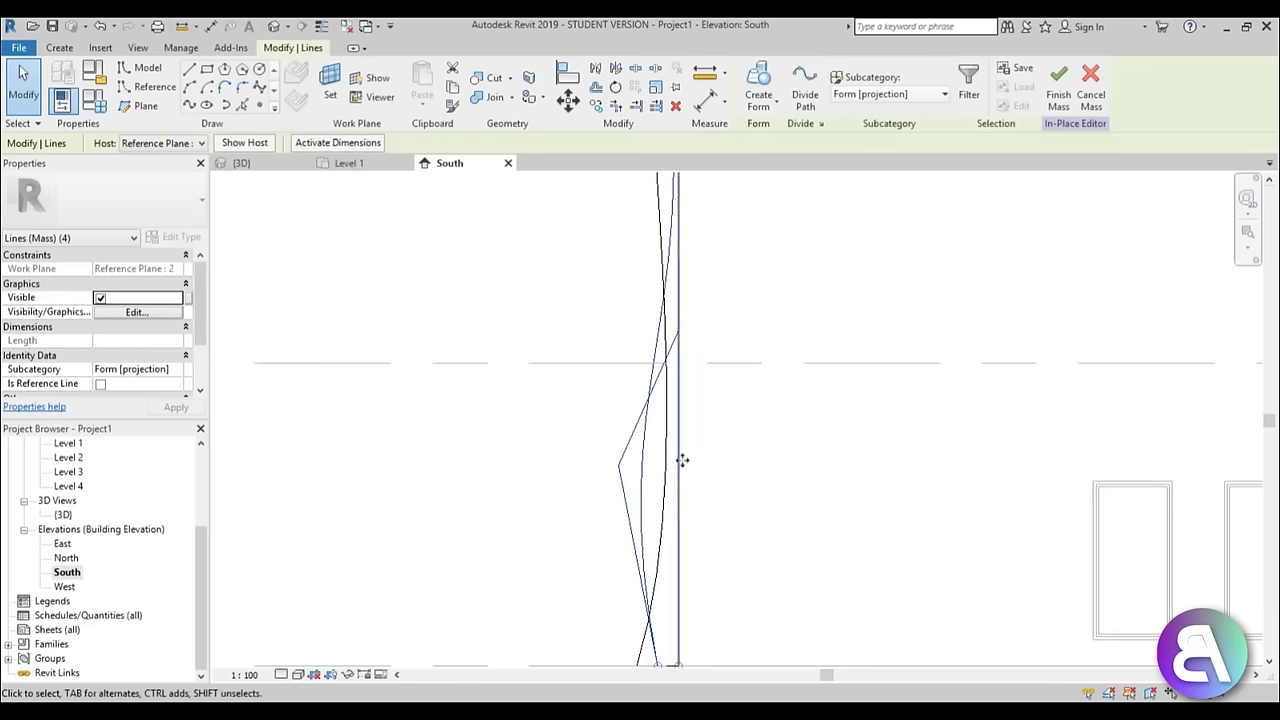
key("Escape")
left_click(641, 486)
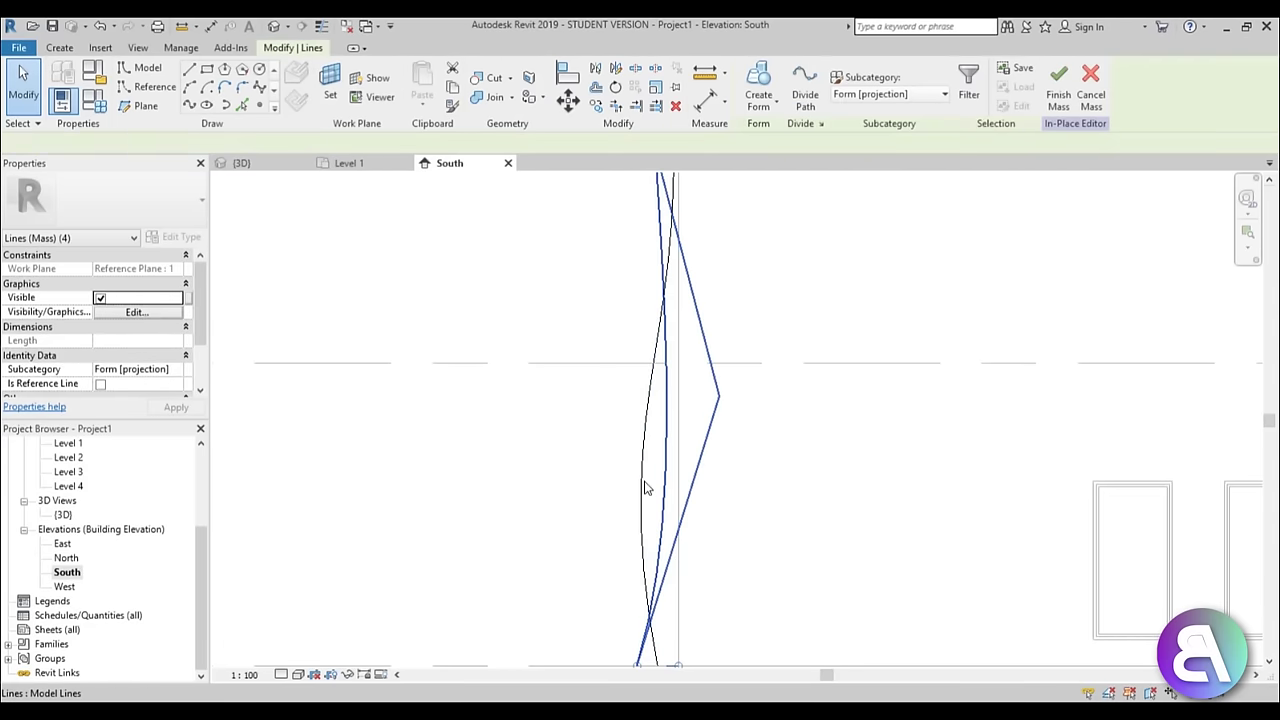
left_click_drag(617, 468, 616, 600)
scroll(634, 449, "down", 5)
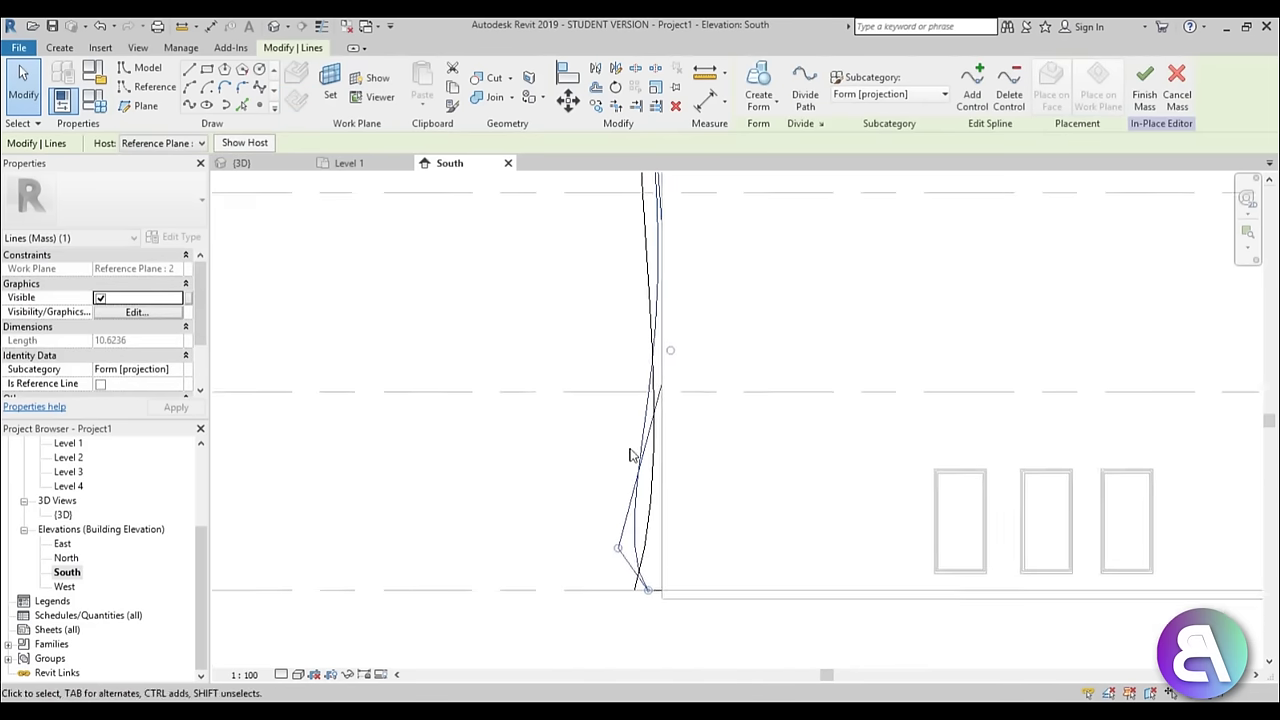
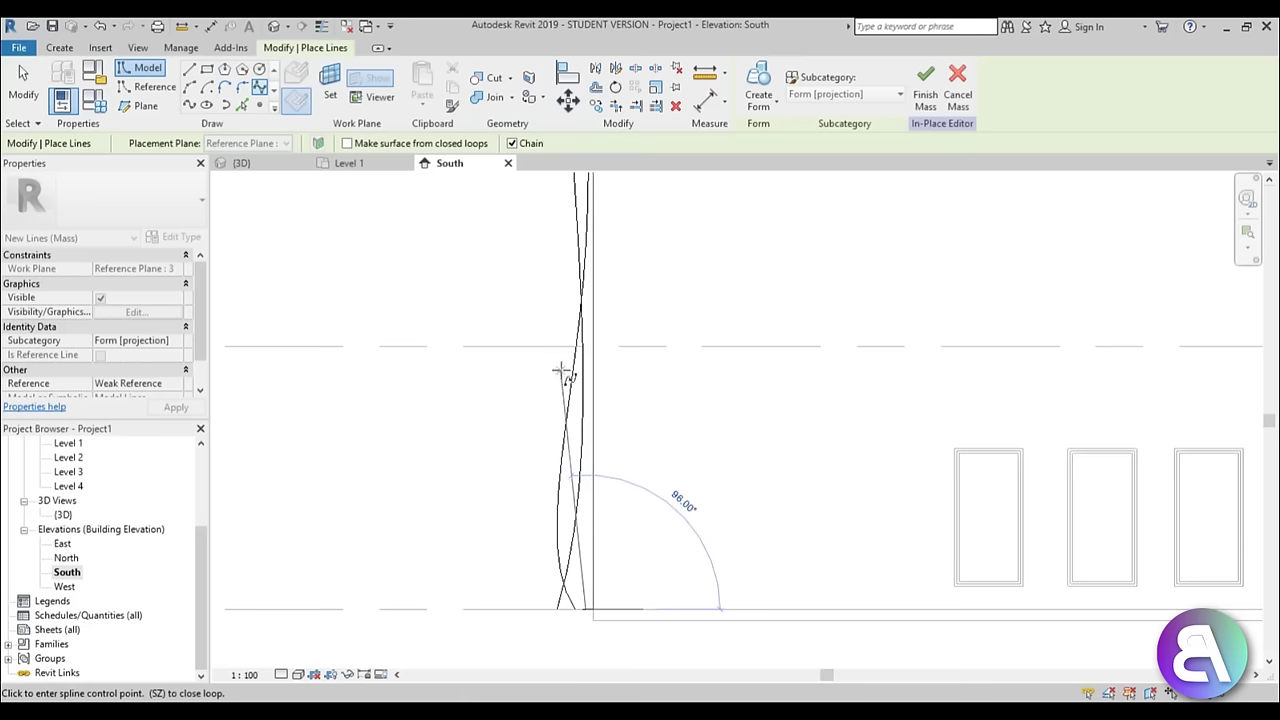
Finish the third profile's spline on Reference Plane : 3, running it up along the facade to Level 4
left_click(561, 370)
middle_click_drag(604, 287, 638, 521)
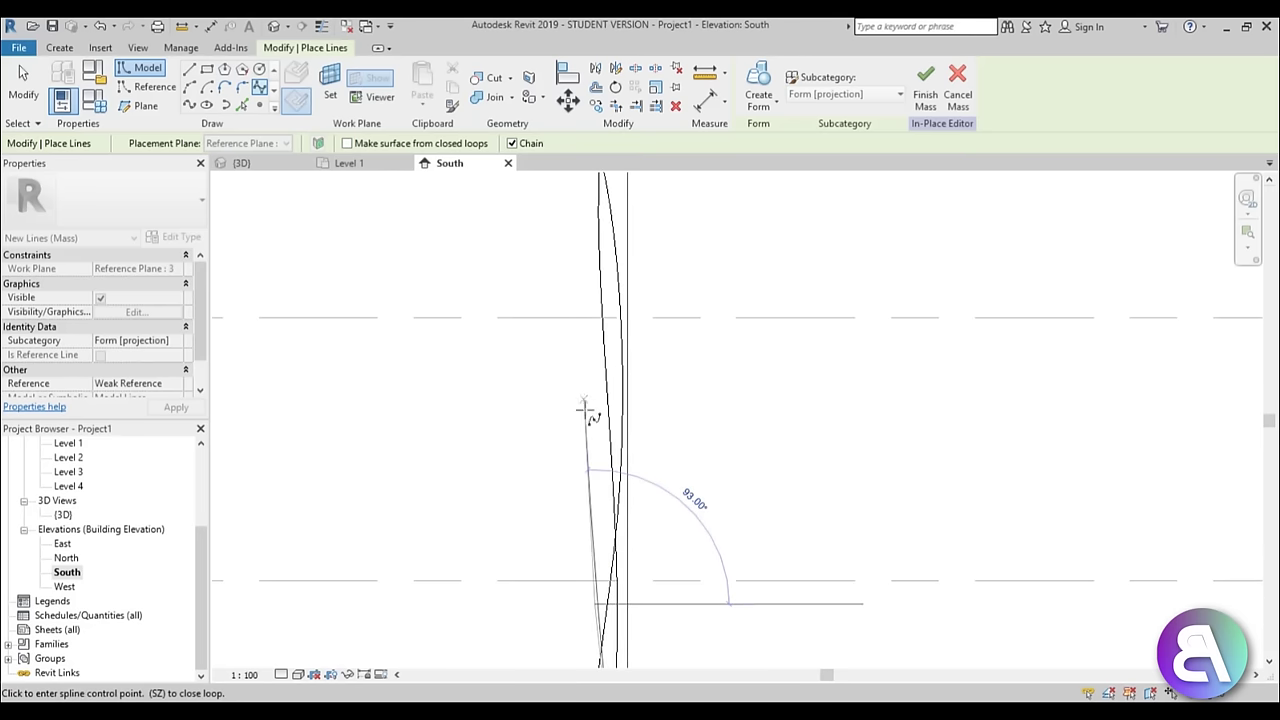
scroll(650, 343, "up", 5)
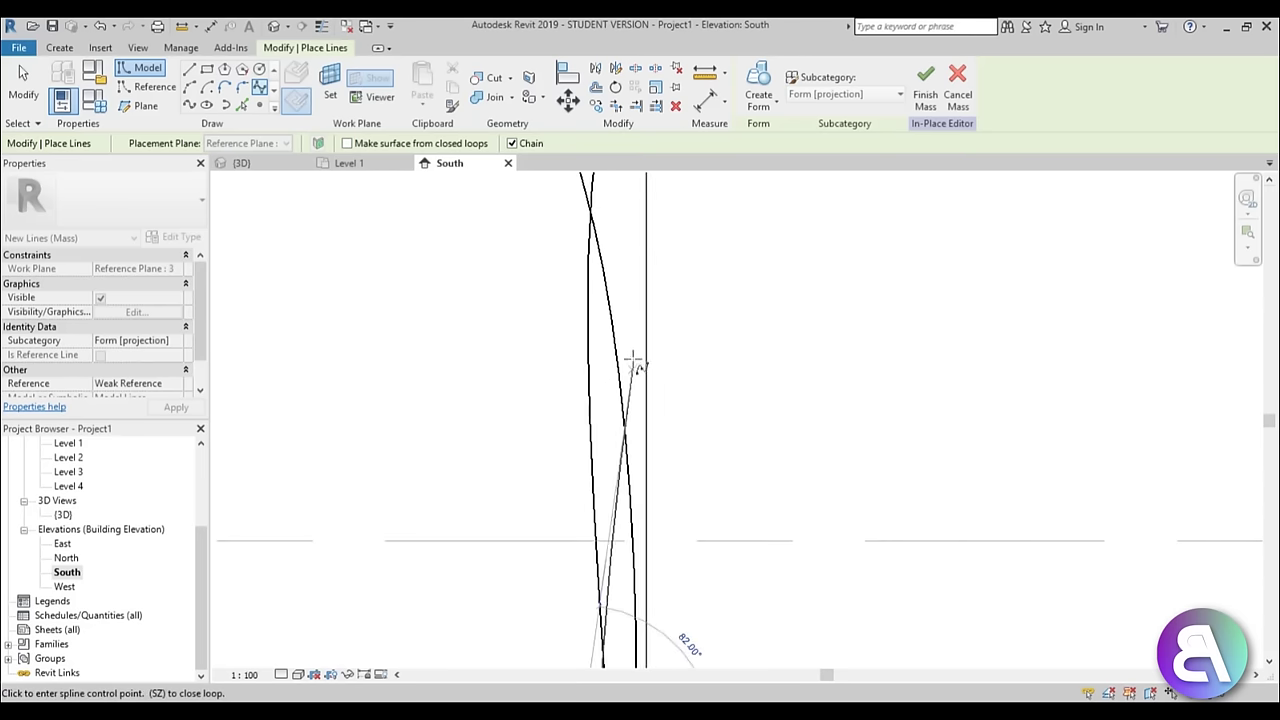
scroll(636, 350, "down", 3)
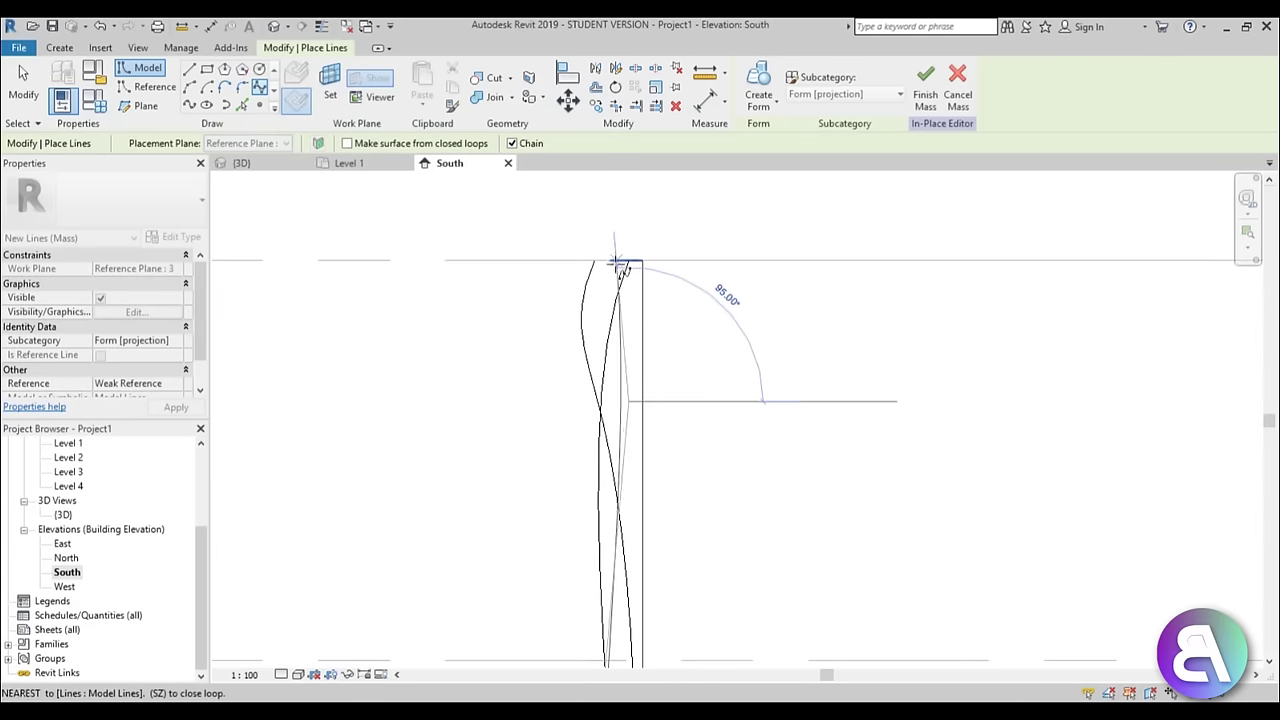
left_click(611, 262)
key("Escape")
left_click(22, 75)
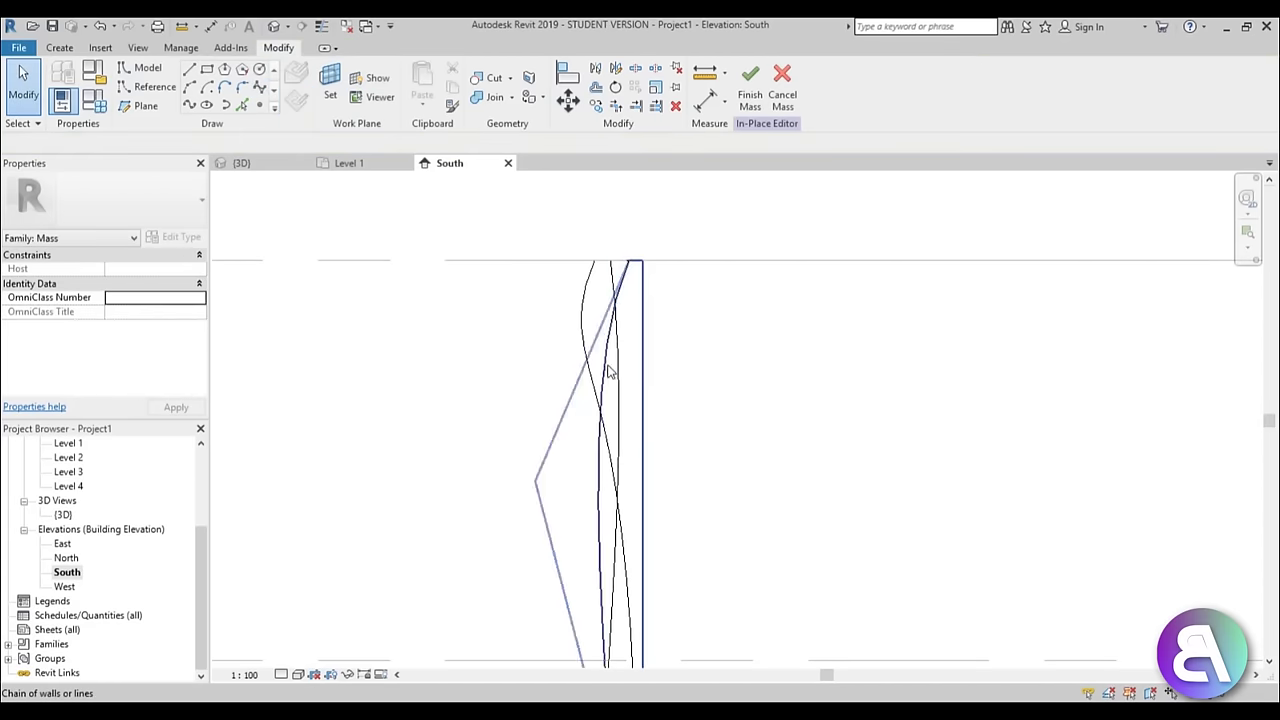
Reshape the third profile's spline by moving its middle and lower control points outward and farther down the facade
left_click(627, 403)
left_click_drag(627, 403, 657, 405)
scroll(662, 444, "down", 2)
middle_click_drag(667, 454, 606, 193)
scroll(545, 438, "up", 2)
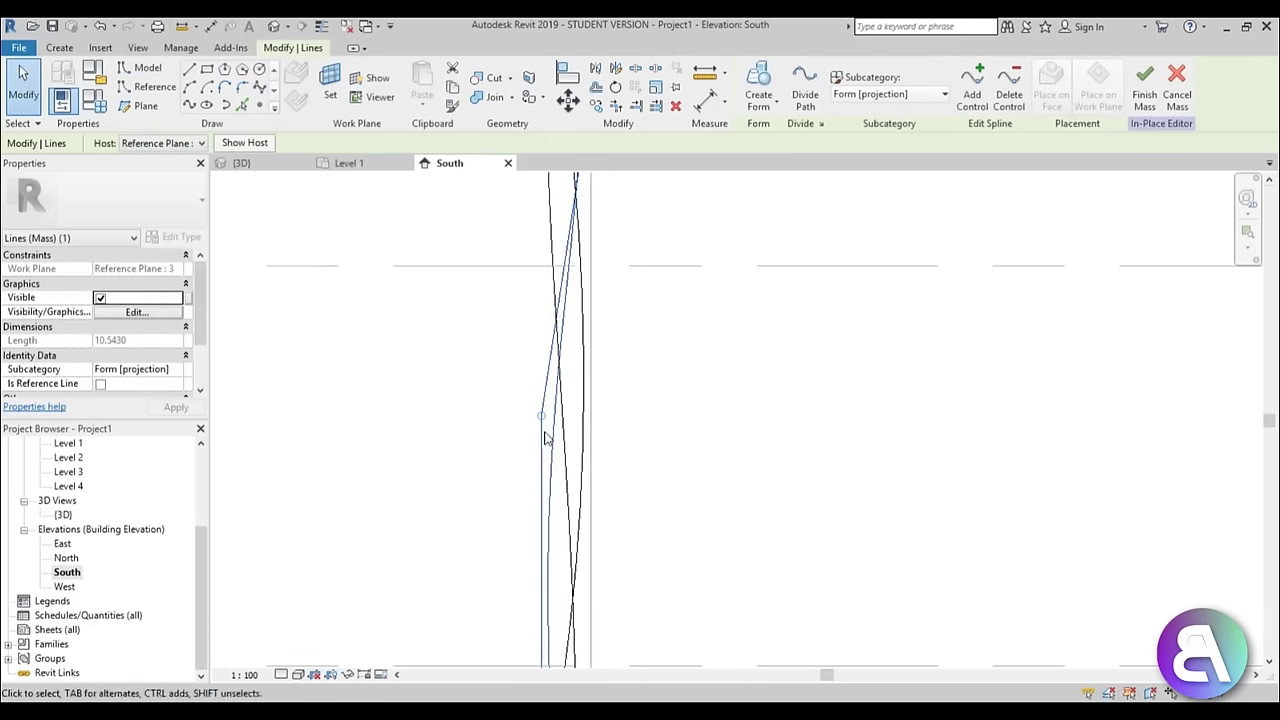
left_click_drag(541, 418, 519, 464)
scroll(583, 478, "down", 2)
left_click(583, 488)
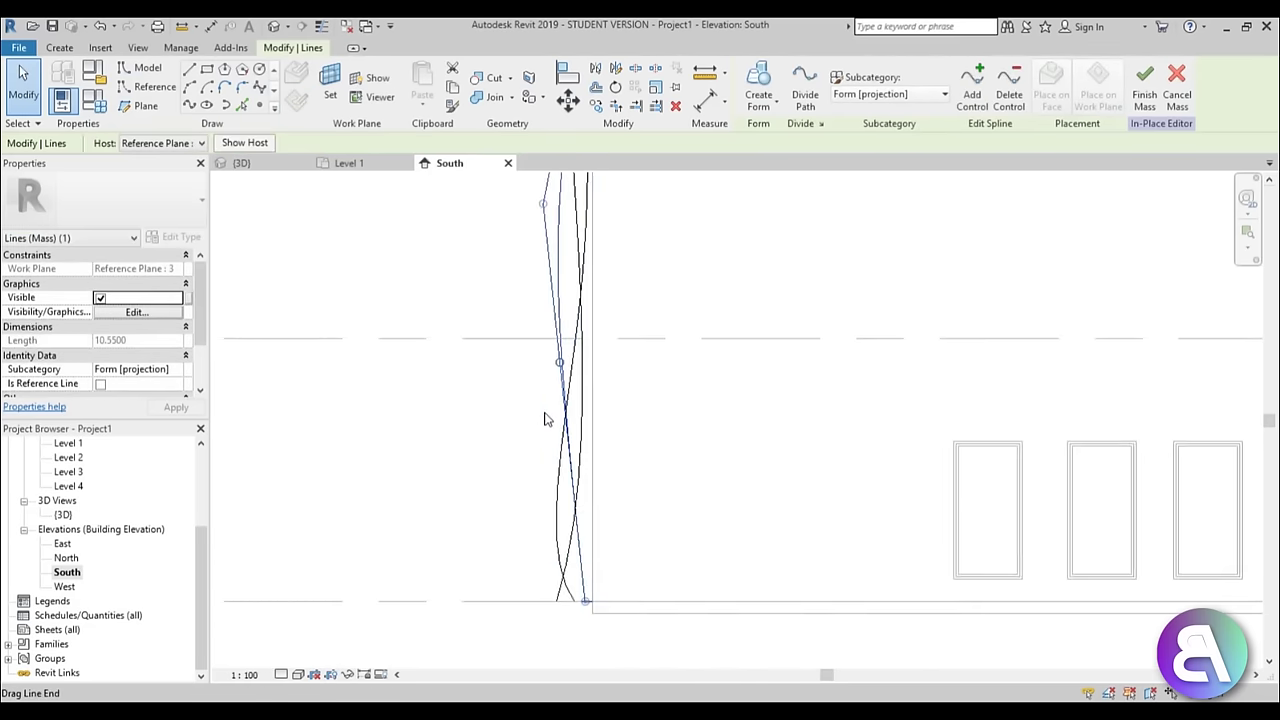
scroll(545, 418, "up", 2)
left_click_drag(567, 332, 551, 443)
scroll(689, 404, "down", 4)
middle_click_drag(689, 405, 699, 533)
scroll(684, 490, "down", 1)
left_click(709, 508)
scroll(710, 508, "down", 2)
Set the placement plane to Reference Plane : 4 and draw the fourth profile's segment of about 0.5 m along Level 4 to the facade
left_click(146, 68)
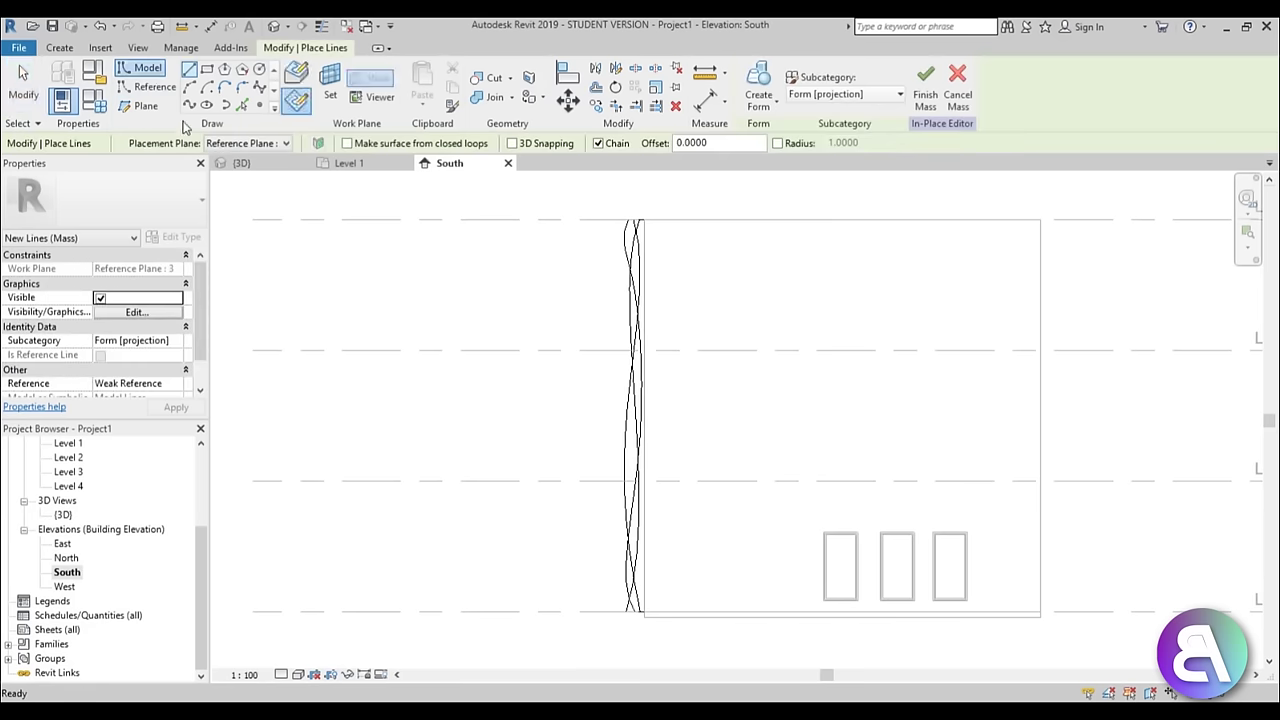
left_click(250, 143)
left_click(258, 207)
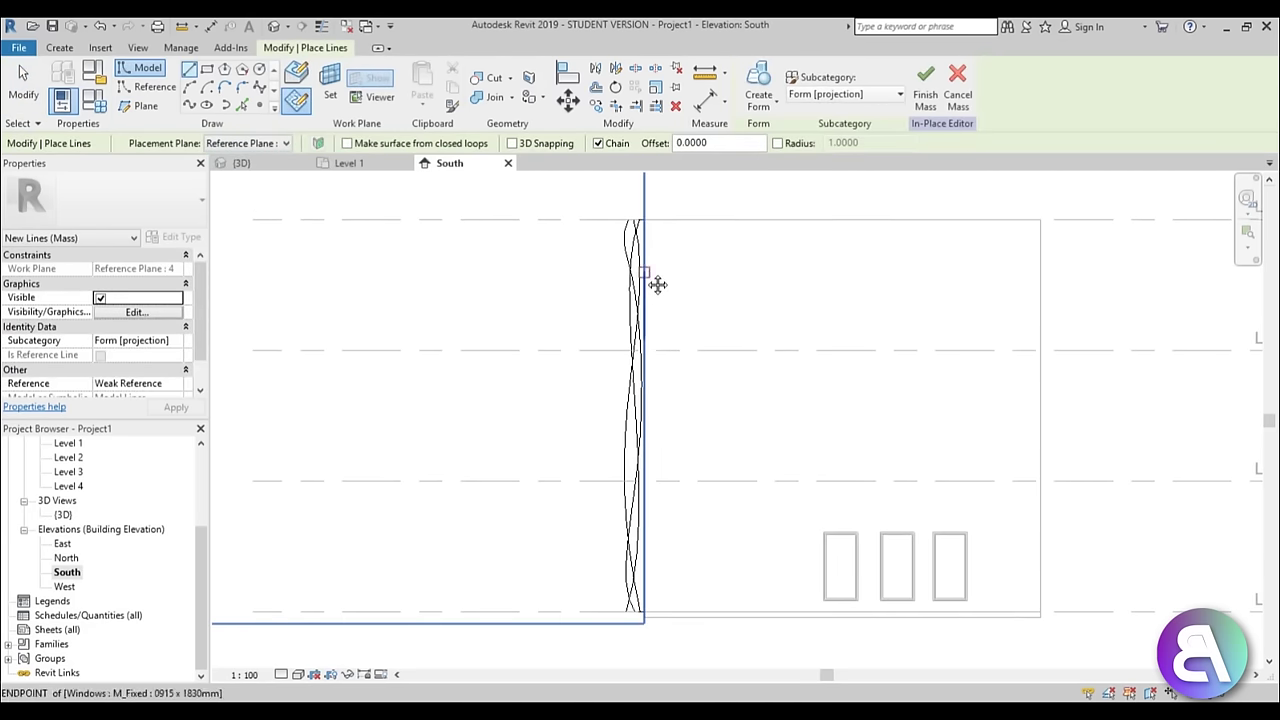
scroll(657, 285, "up", 6)
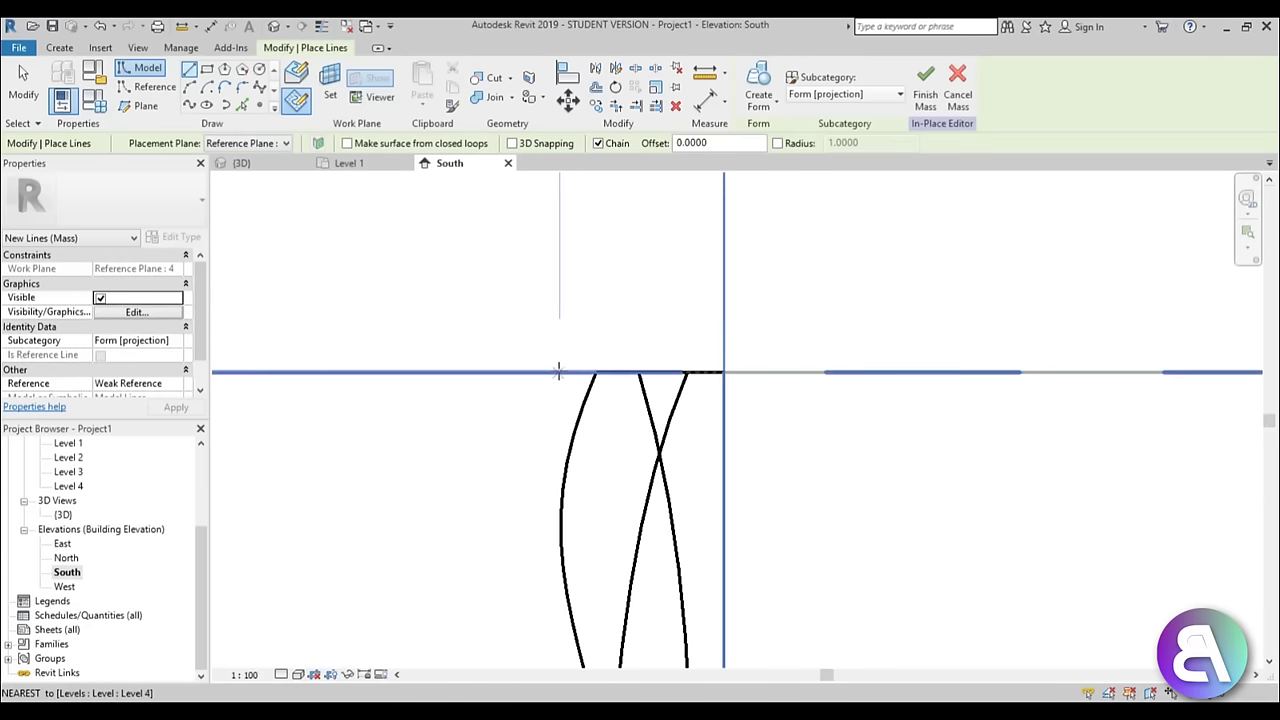
left_click(573, 372)
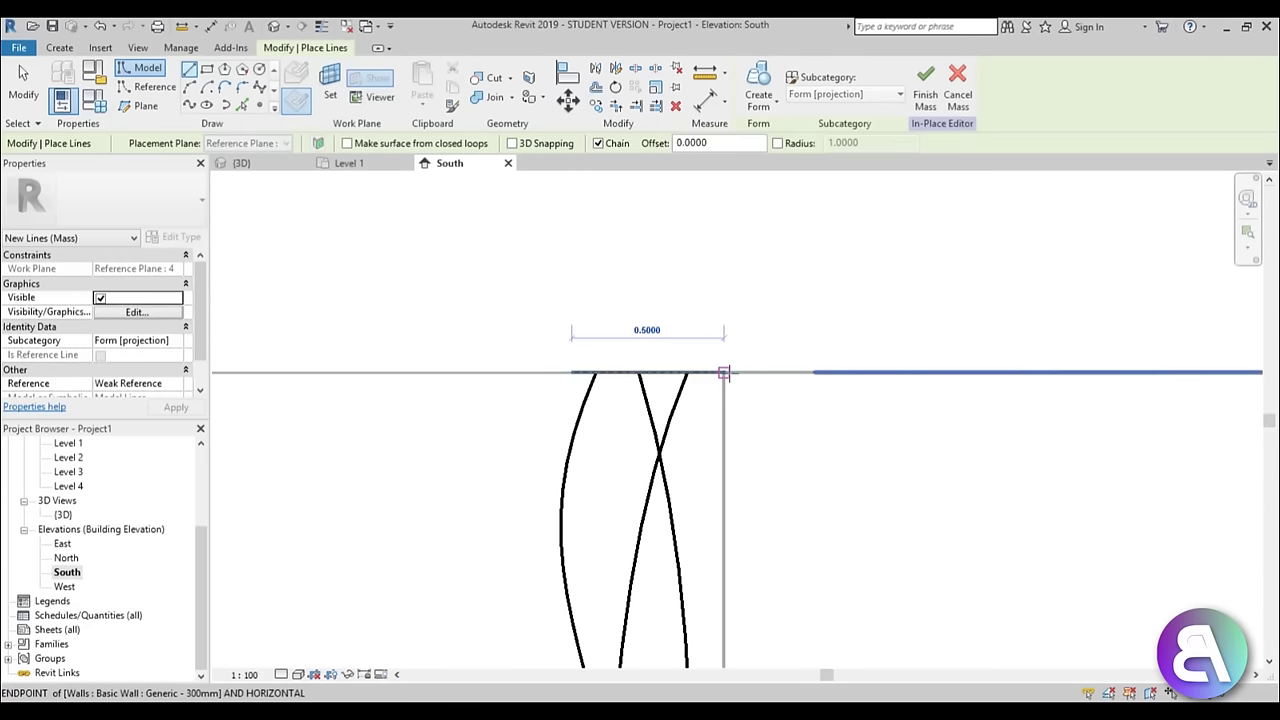
left_click(723, 372)
Continue the fourth profile down the facade to Level 1, ending with an outward base segment of about 0.36 m
scroll(745, 520, "down", 5)
scroll(645, 500, "up", 6)
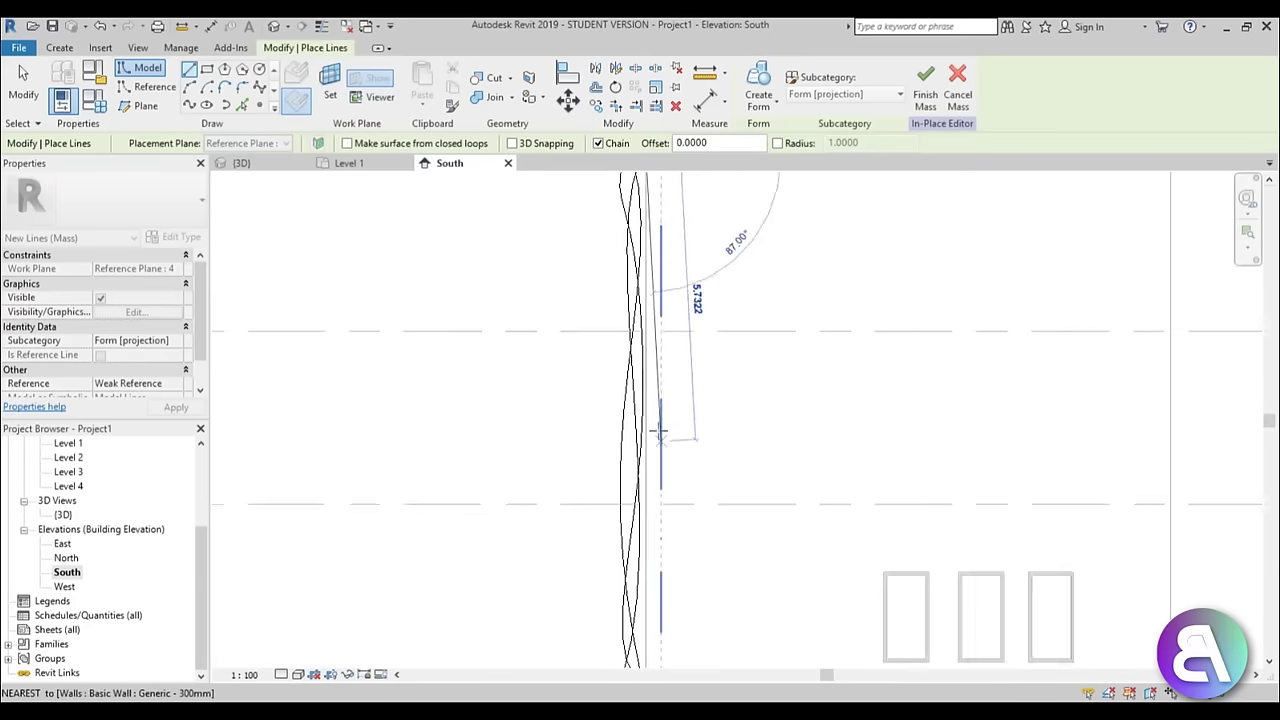
left_click(624, 577)
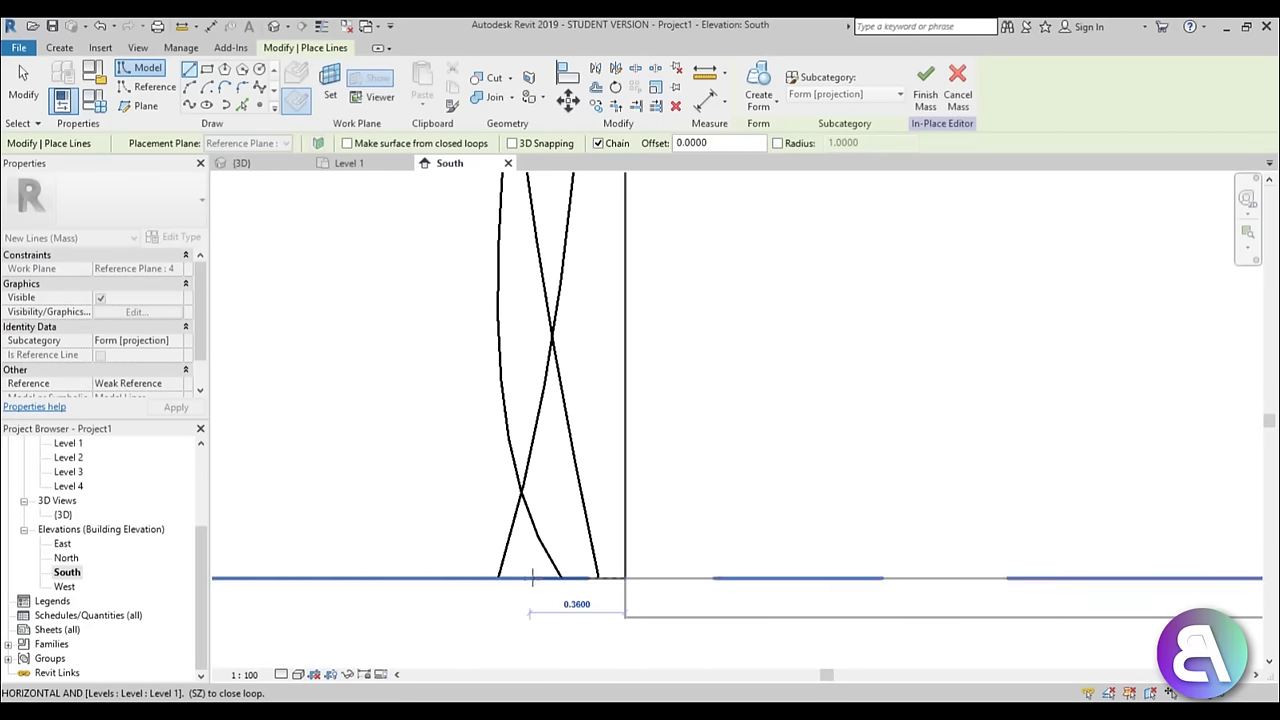
left_click(530, 578)
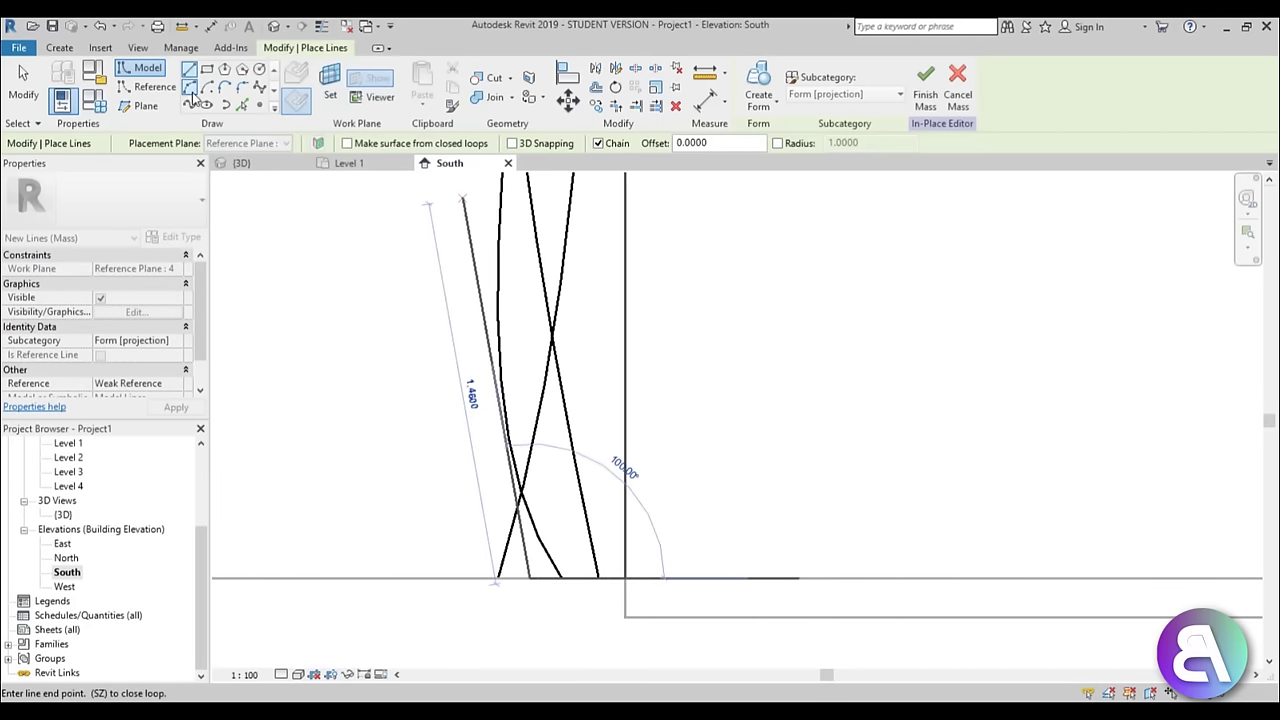
Draw the fourth profile's spline from the base segment's outer end, weaving inward and outward up to the Level 4 segment's outer end
left_click(257, 93)
scroll(567, 508, "down", 3)
middle_click_drag(566, 508, 563, 640)
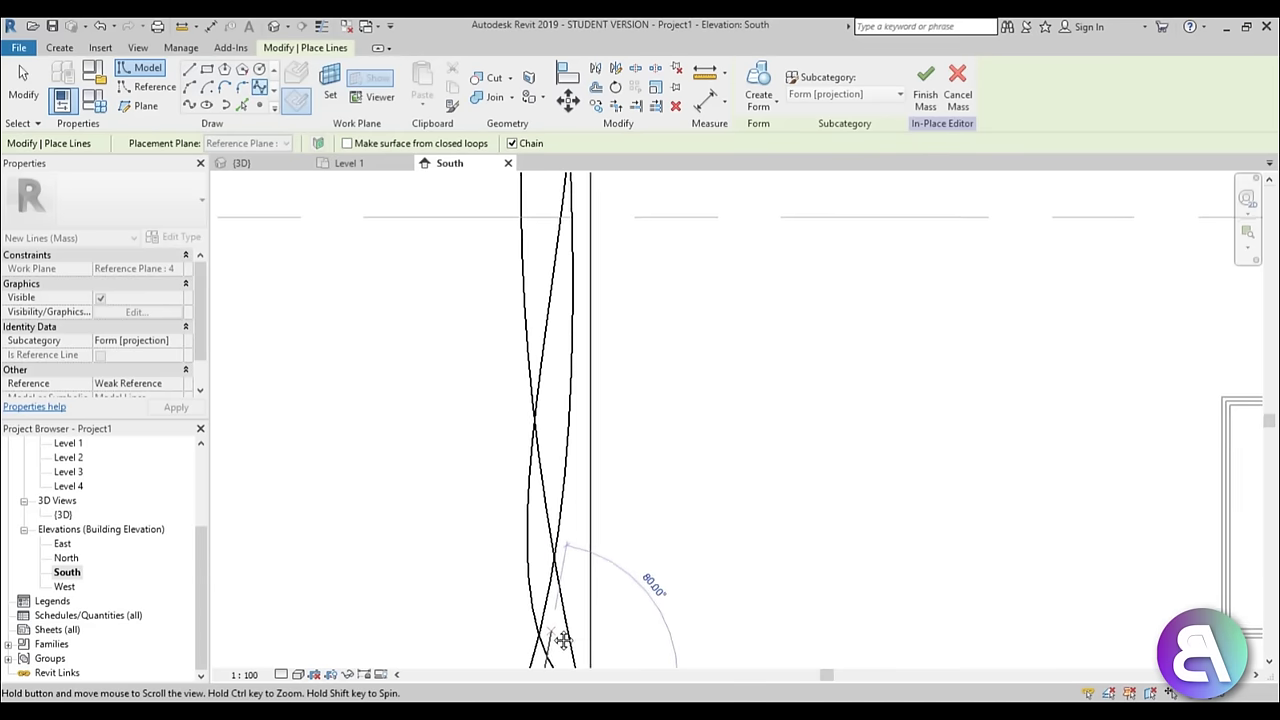
left_click(580, 557)
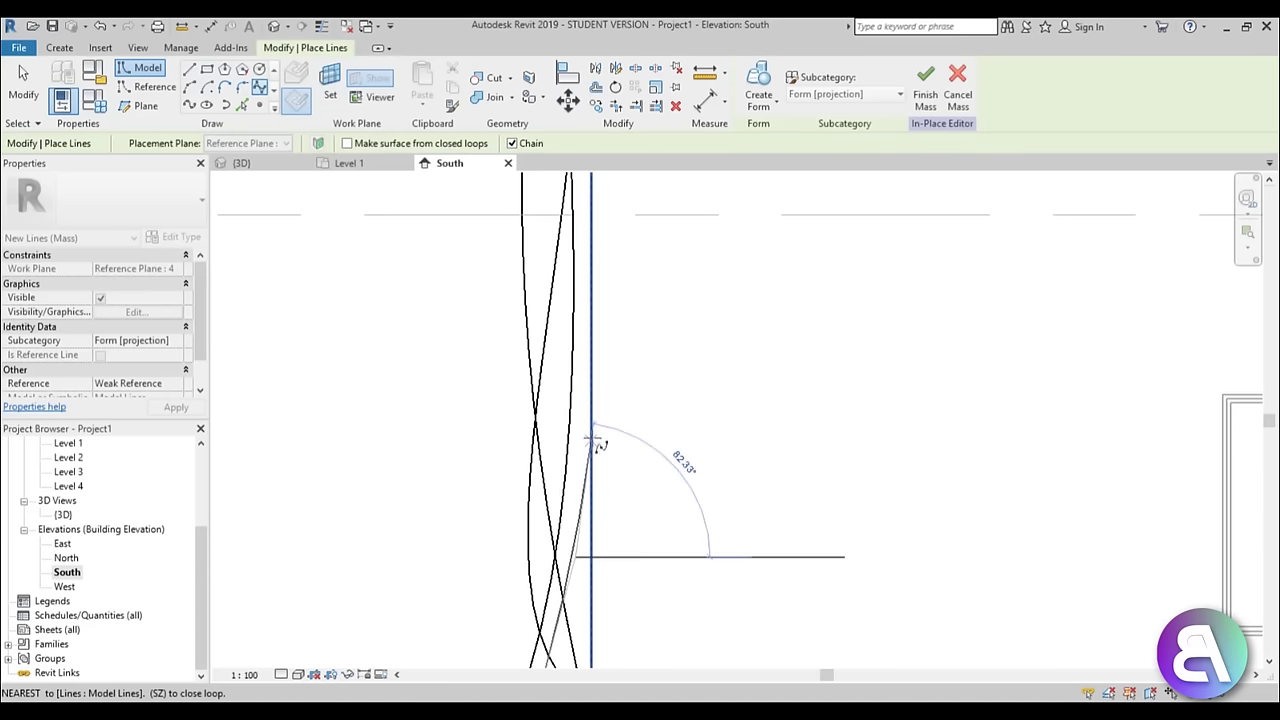
left_click(600, 356)
middle_click_drag(570, 262, 667, 581)
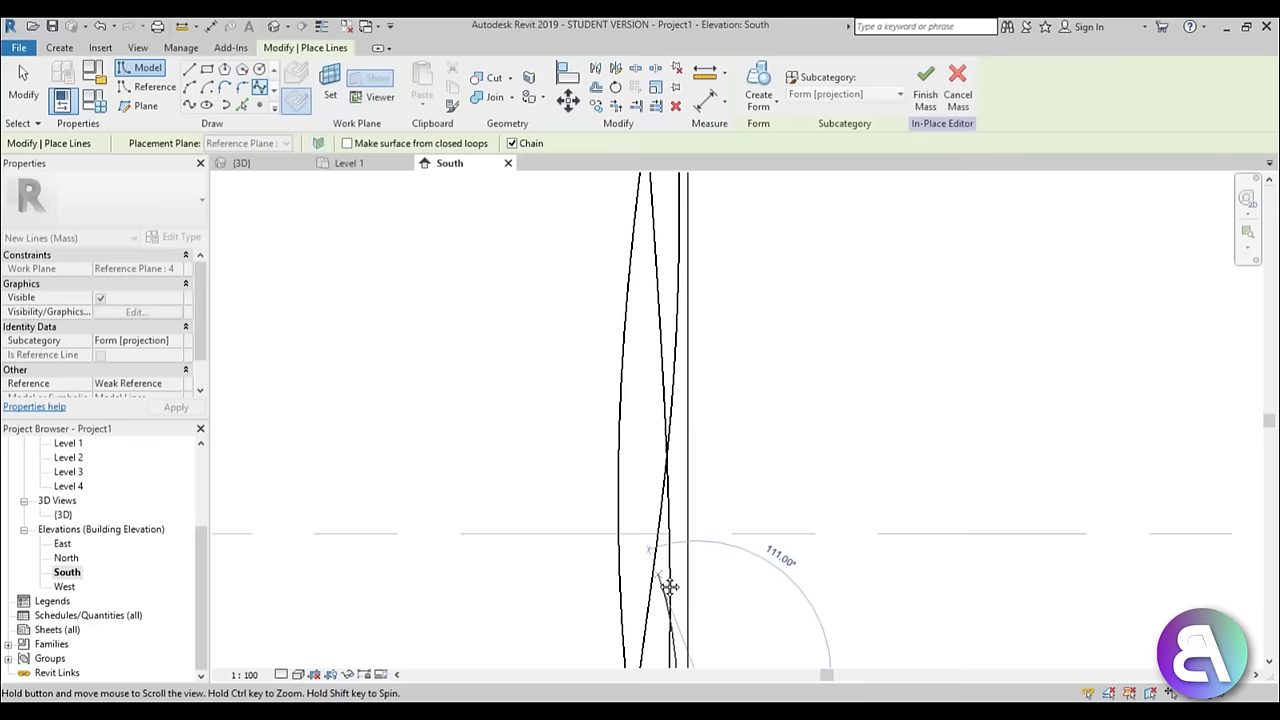
left_click(605, 376)
middle_click_drag(626, 289, 600, 611)
left_click(580, 382)
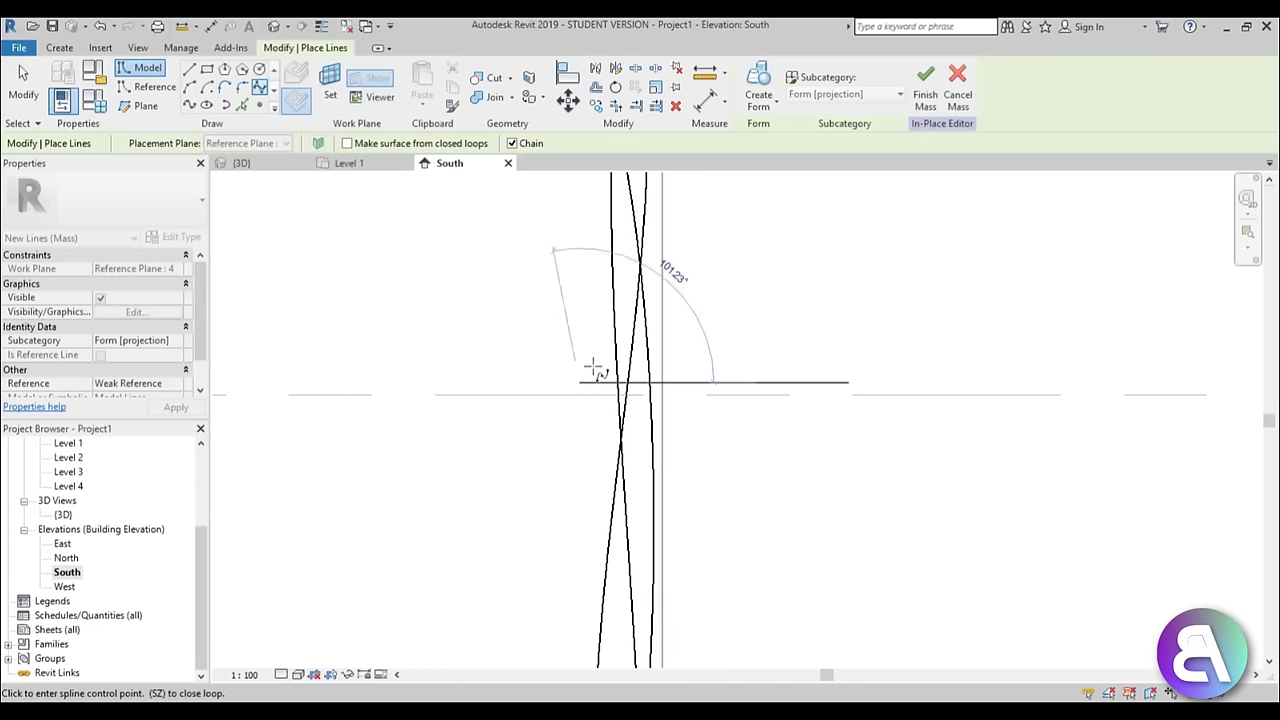
middle_click_drag(624, 268, 533, 554)
scroll(548, 377, "up", 2)
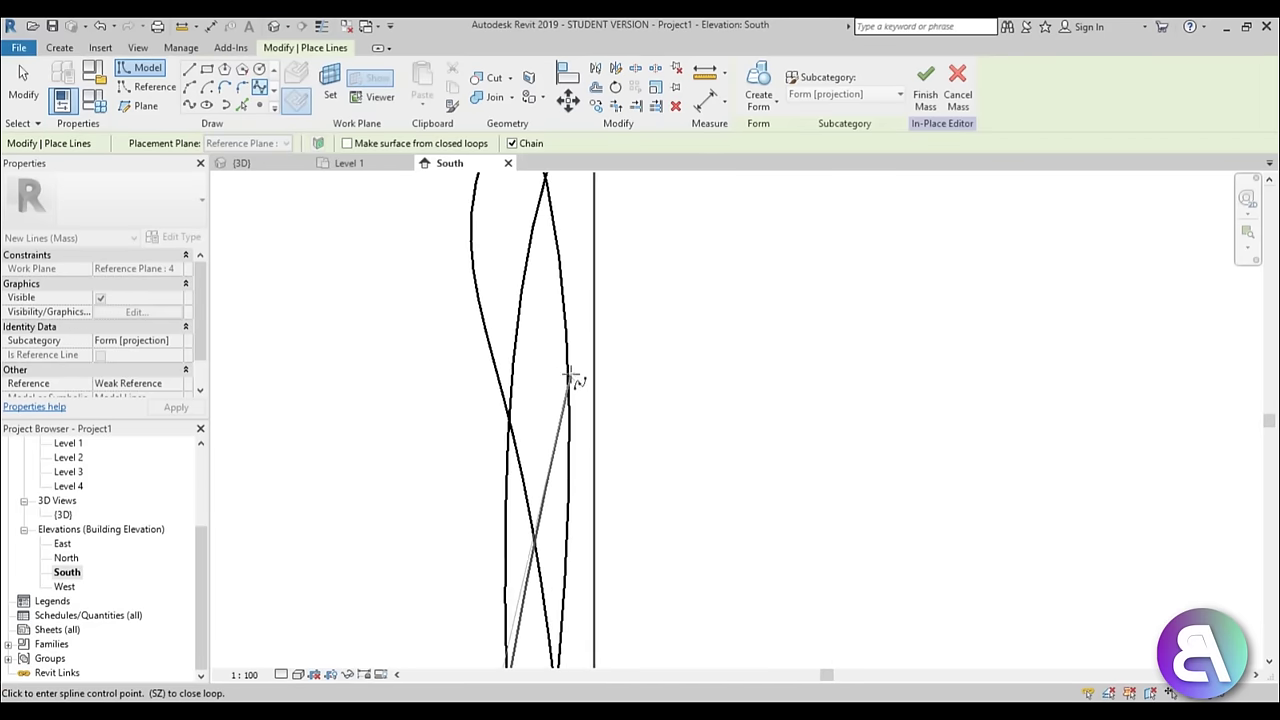
left_click(613, 361)
middle_click_drag(530, 240, 554, 511)
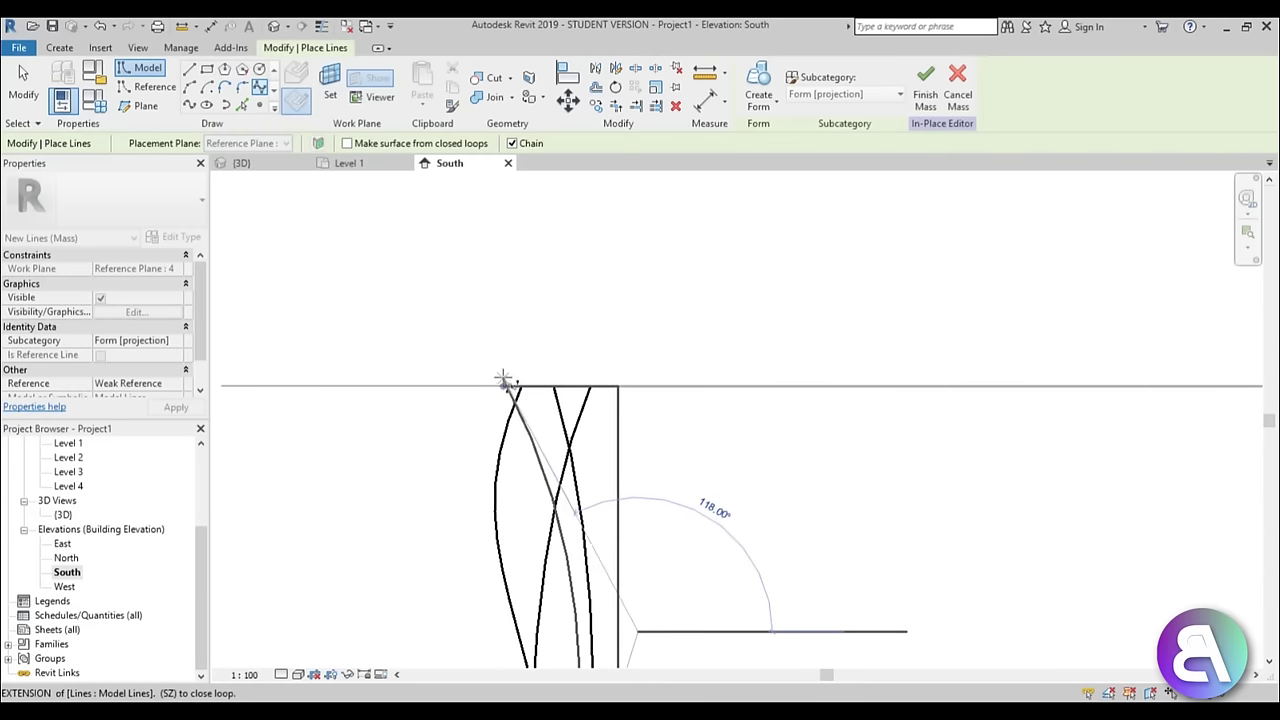
left_click(503, 388)
key("Escape")
left_click(20, 88)
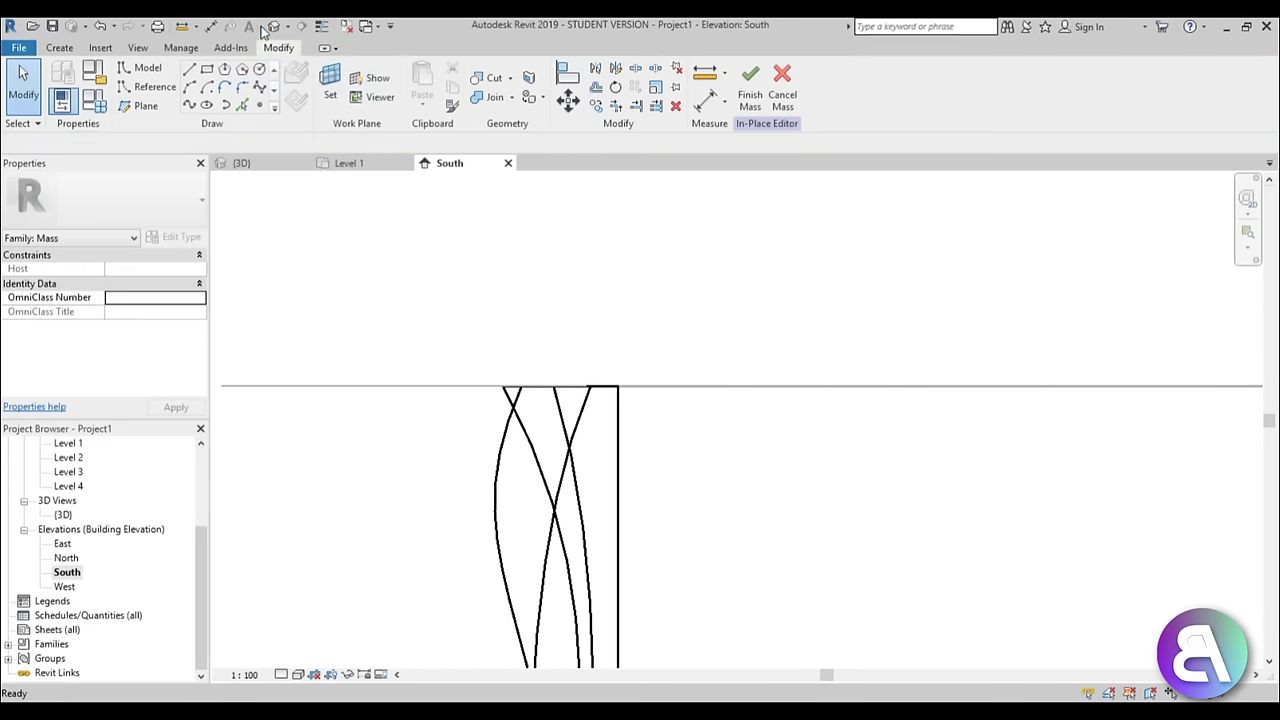
In the 3D view, create a solid form from all four profile chains along the facade
left_click(273, 26)
scroll(623, 366, "down", 3)
mouse_move(623, 366)
middle_mouse_down("shift")
mouse_move(493, 278)
mouse_move(650, 355)
mouse_move(620, 380)
middle_mouse_up("shift")
scroll(620, 380, "up", 3)
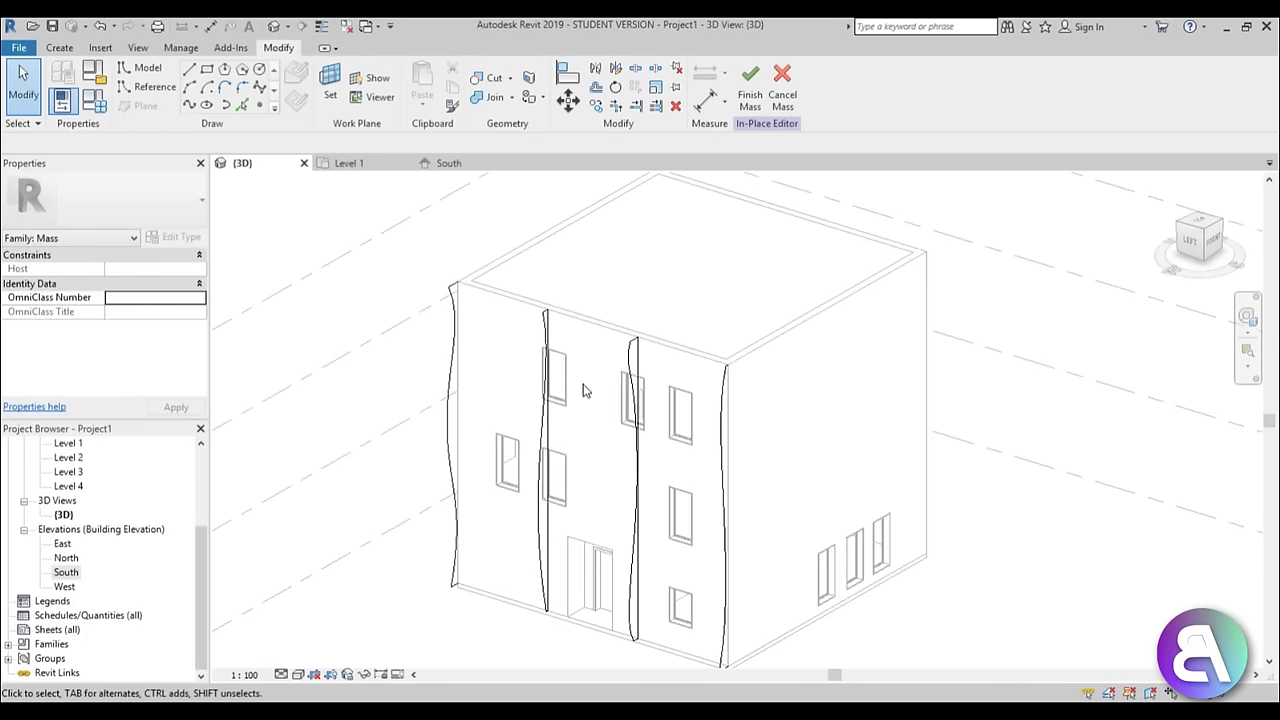
left_click(448, 420)
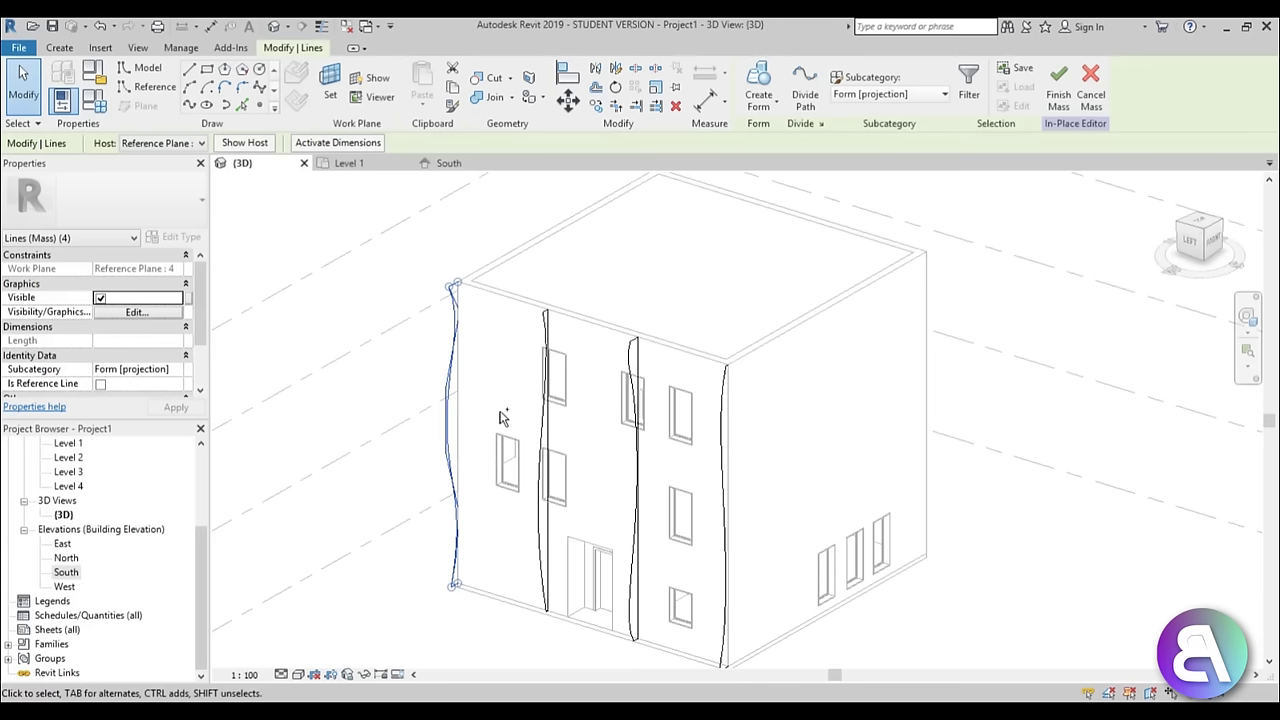
left_click(546, 400, "ctrl")
left_click(633, 450, "ctrl")
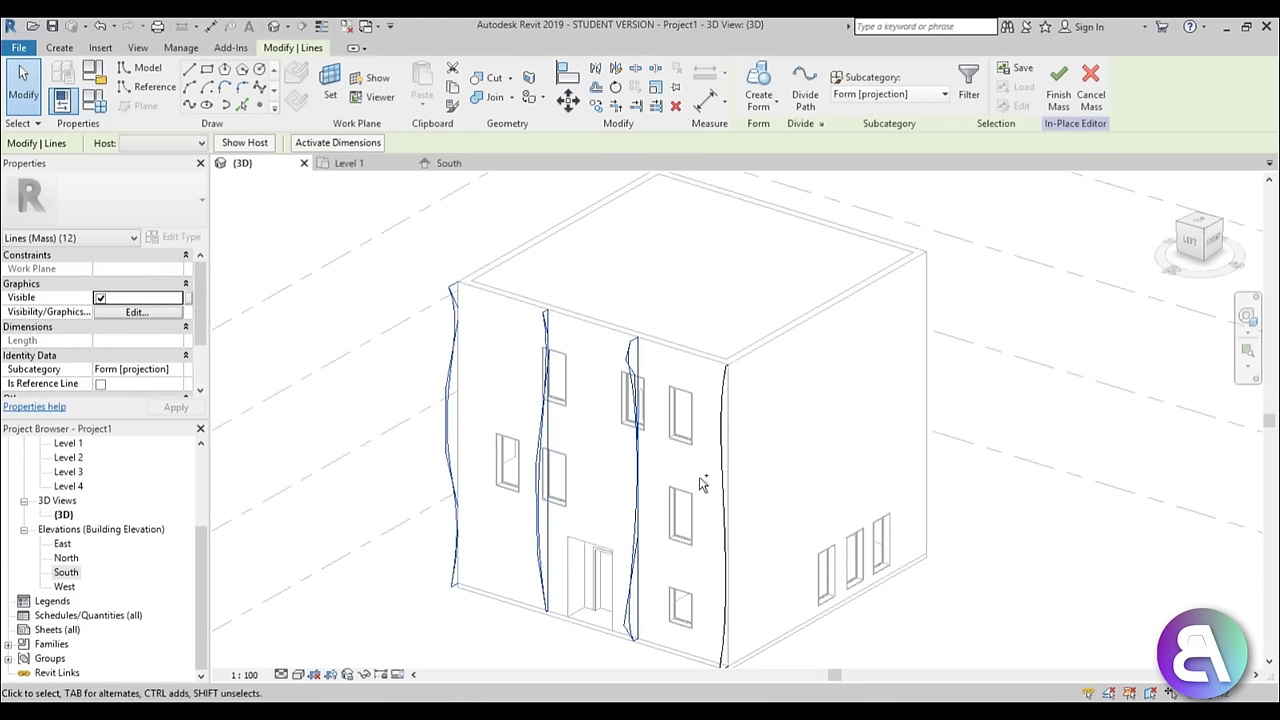
left_click(716, 465, "ctrl")
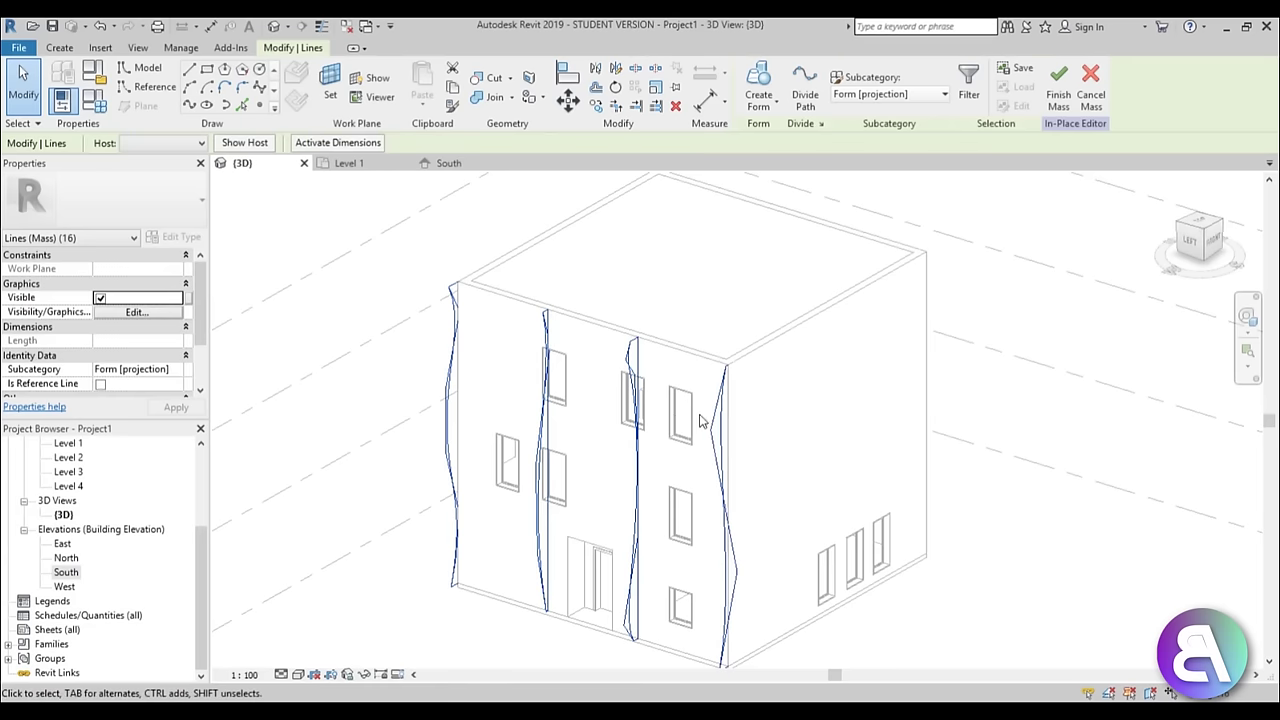
middle_click_drag(700, 415, 692, 377)
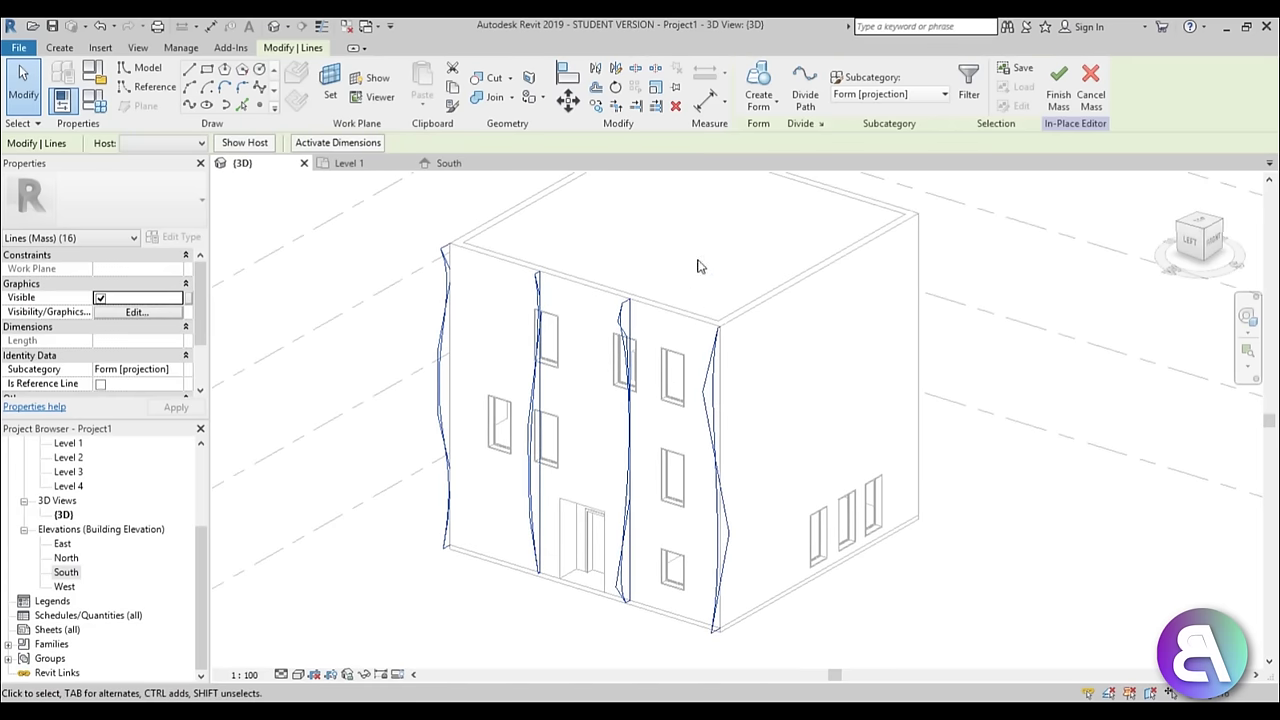
left_click(760, 102)
left_click(772, 130)
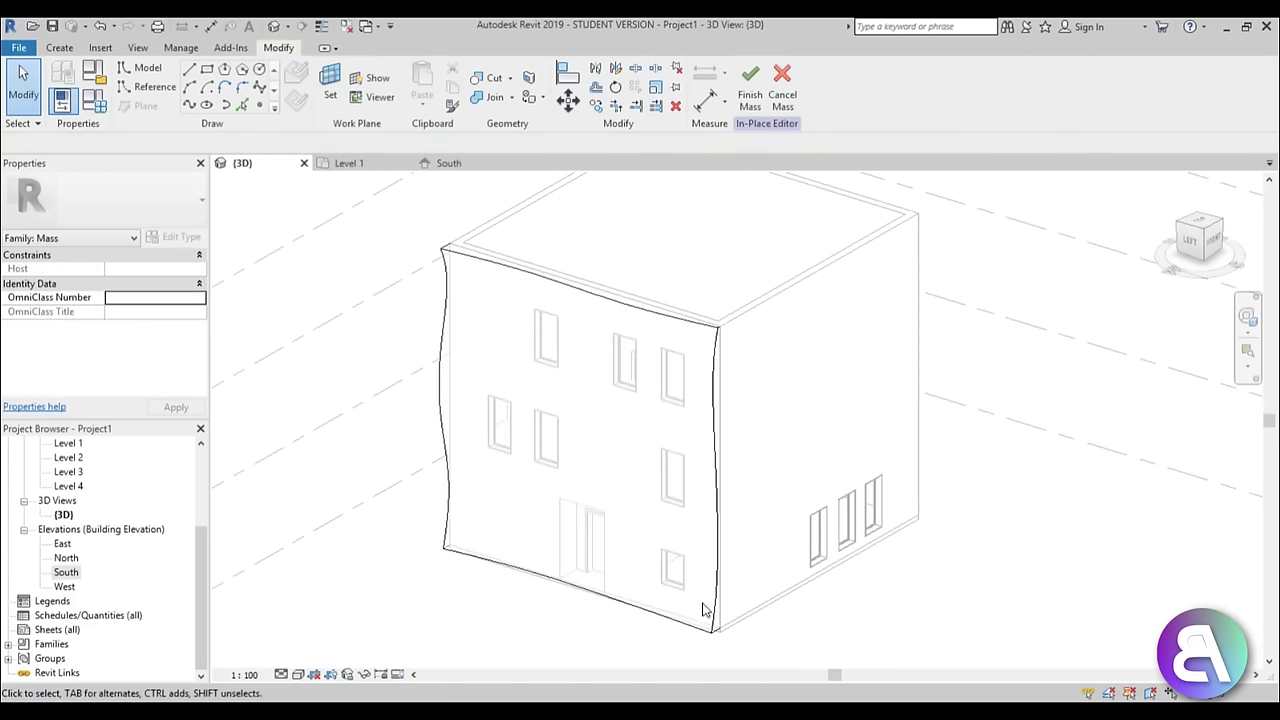
Examine the new form in 3D facing the entrance facade and in the West elevation
middle_click_drag(703, 611, 880, 487, "shift")
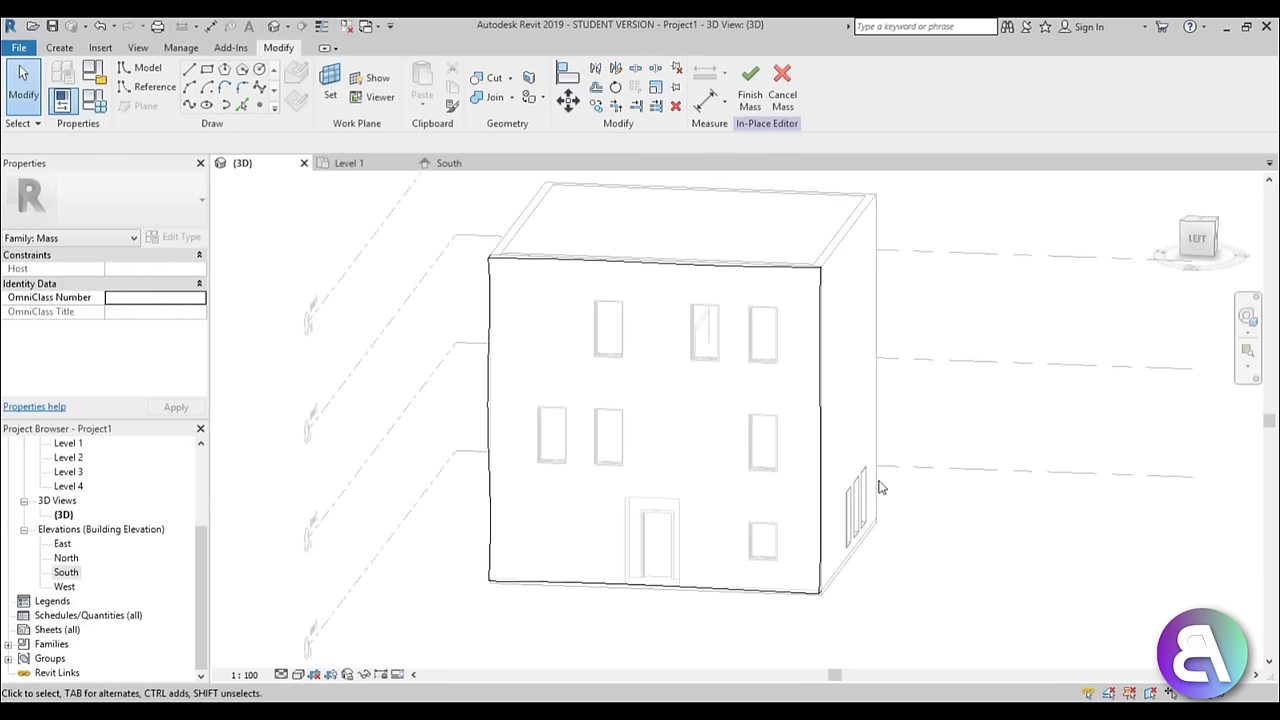
double_click(64, 587)
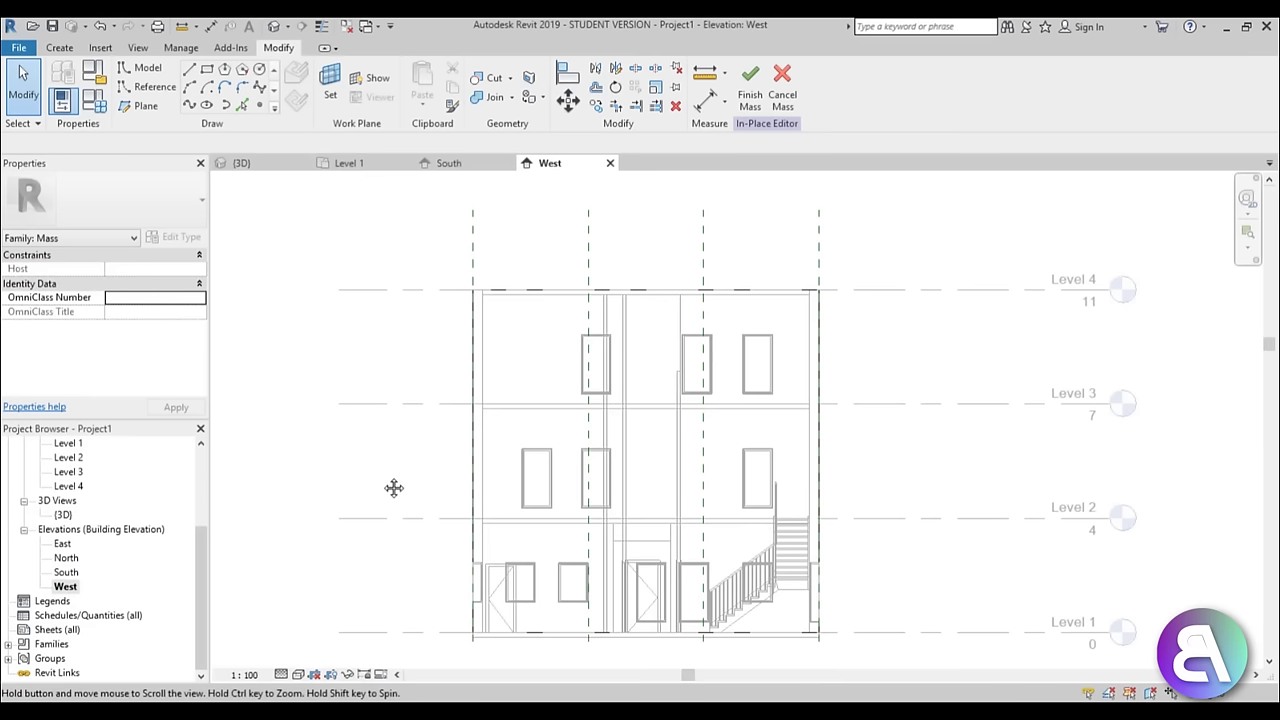
middle_click_drag(394, 486, 462, 437)
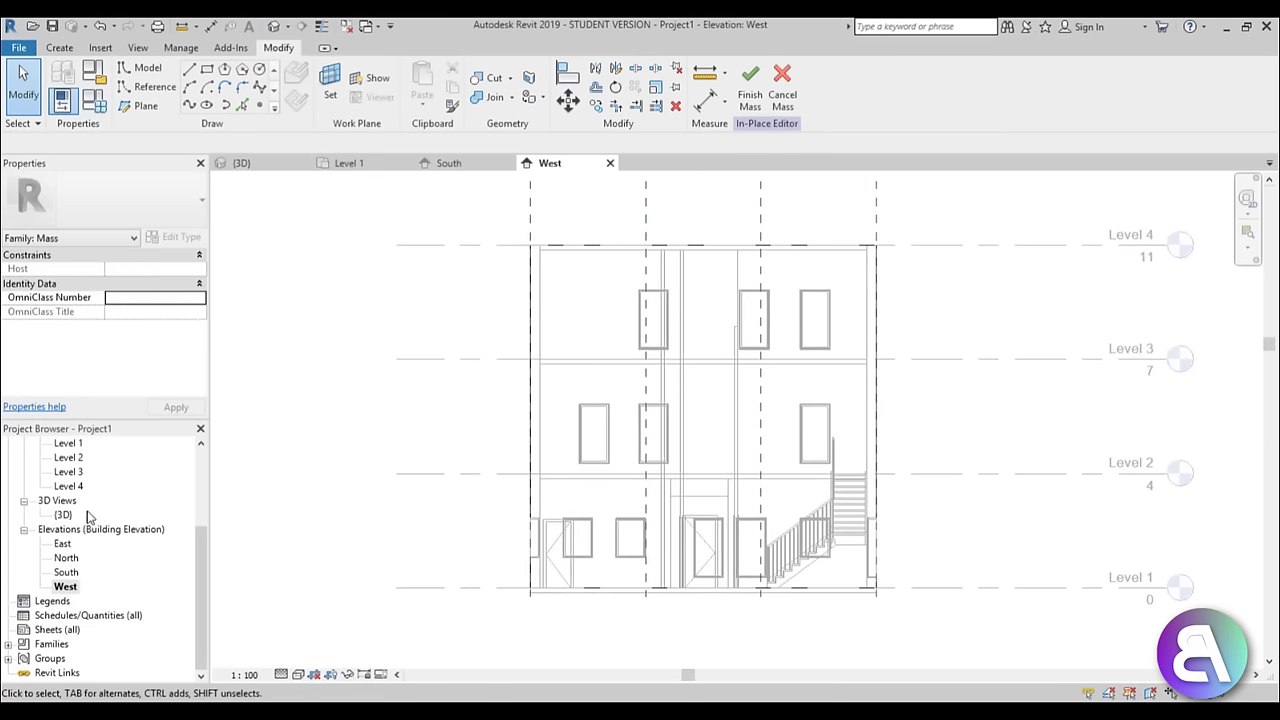
In the Level 1 floor plan, draw a reference plane along the entrance facade's outer face, extending past the building's lower corner
left_click_drag(207, 583, 207, 511)
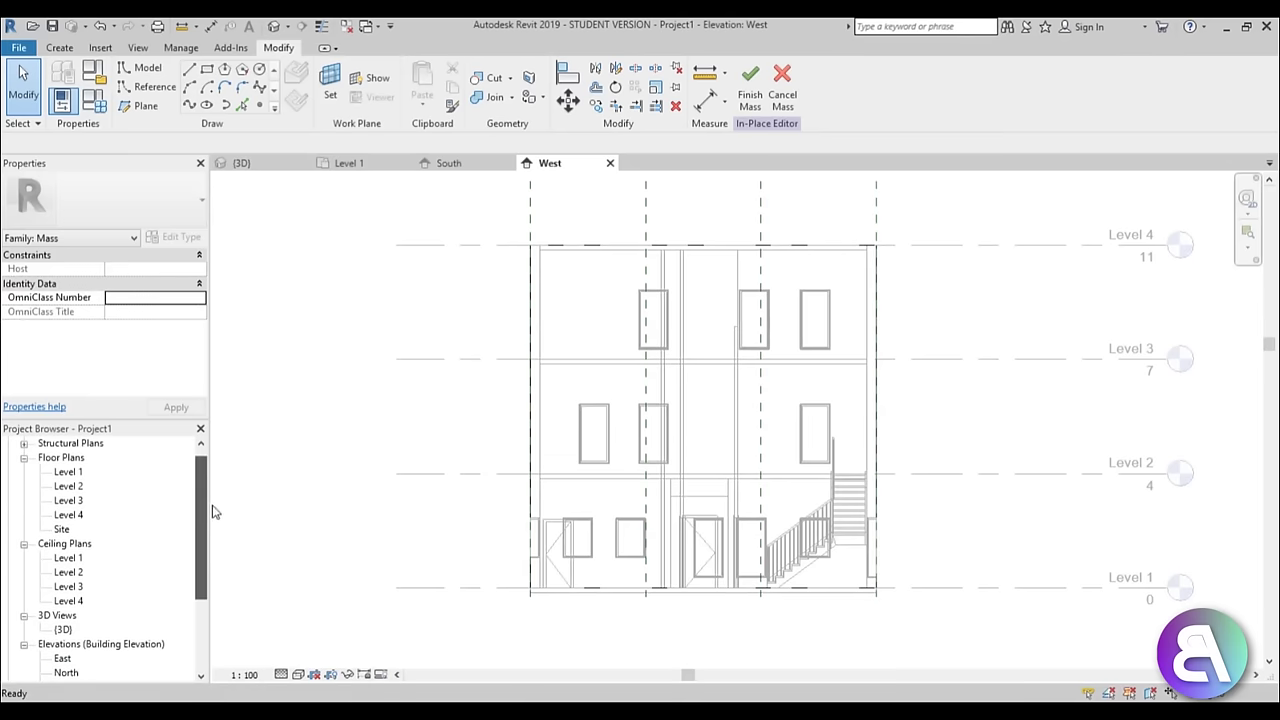
double_click(69, 471)
scroll(572, 310, "up", 3)
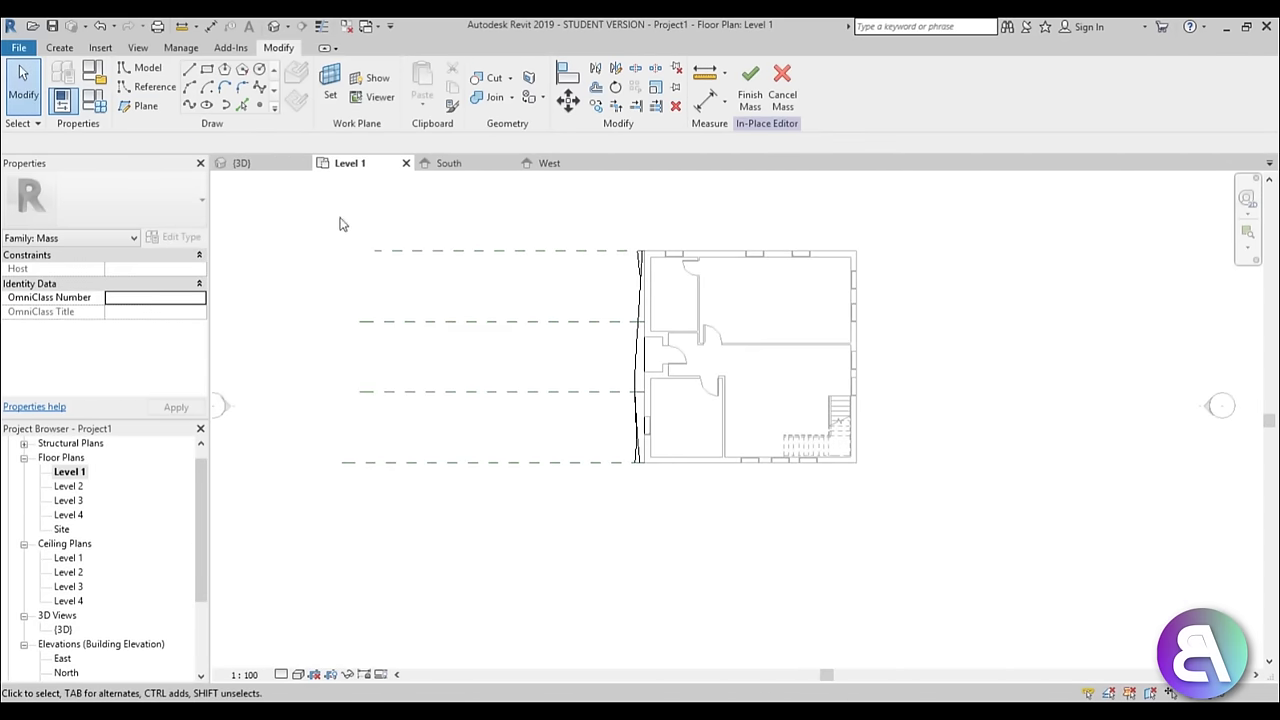
key("r")
key("o")
scroll(651, 251, "up", 5)
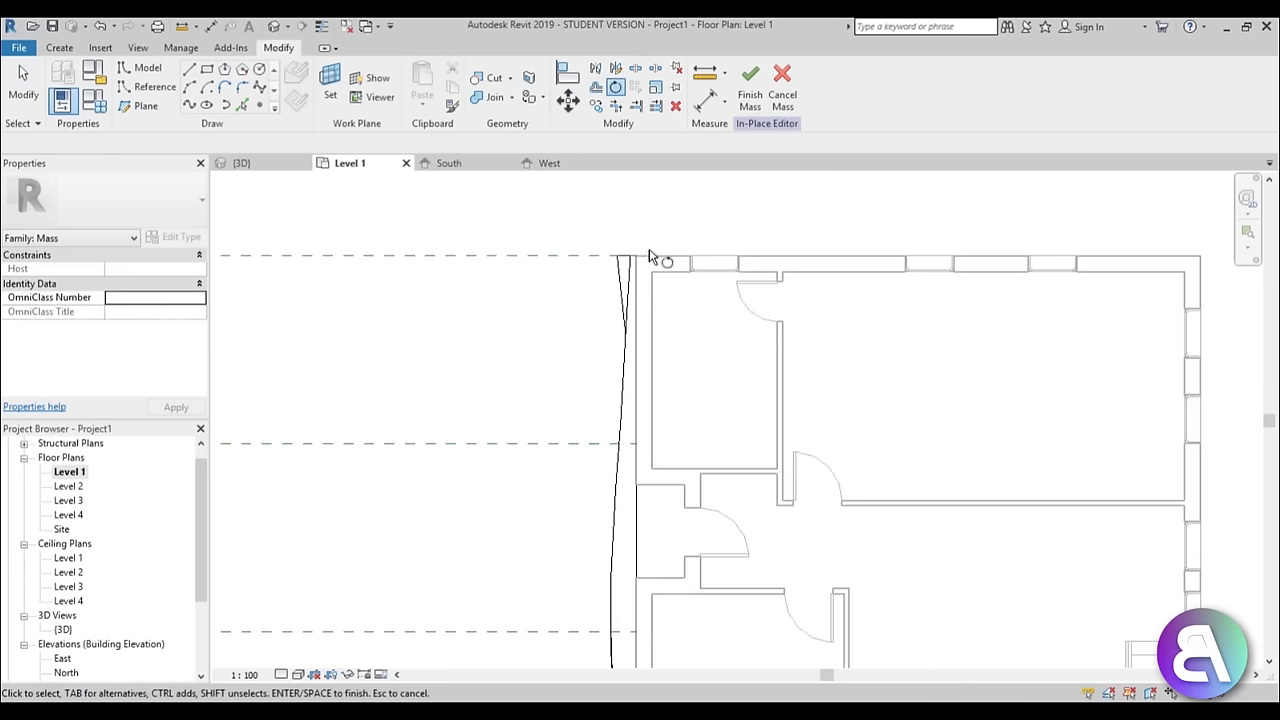
key("r")
key("p")
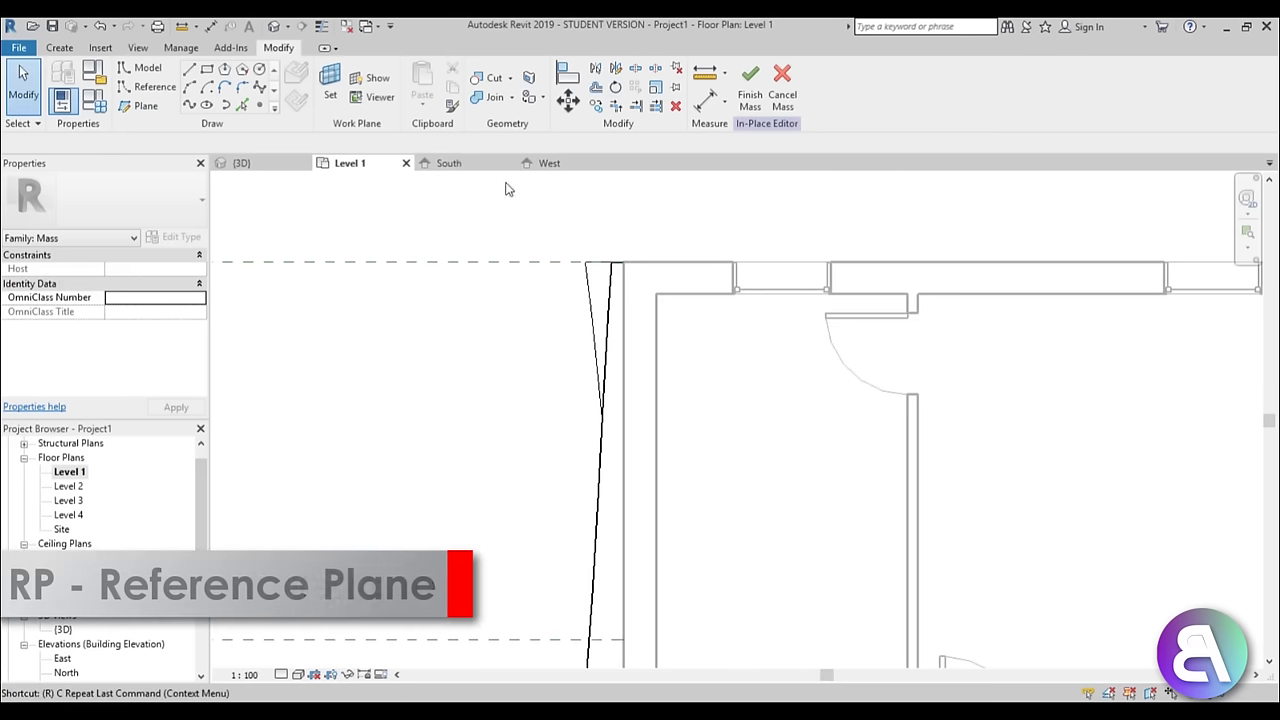
left_click(624, 262)
scroll(628, 312, "down", 4)
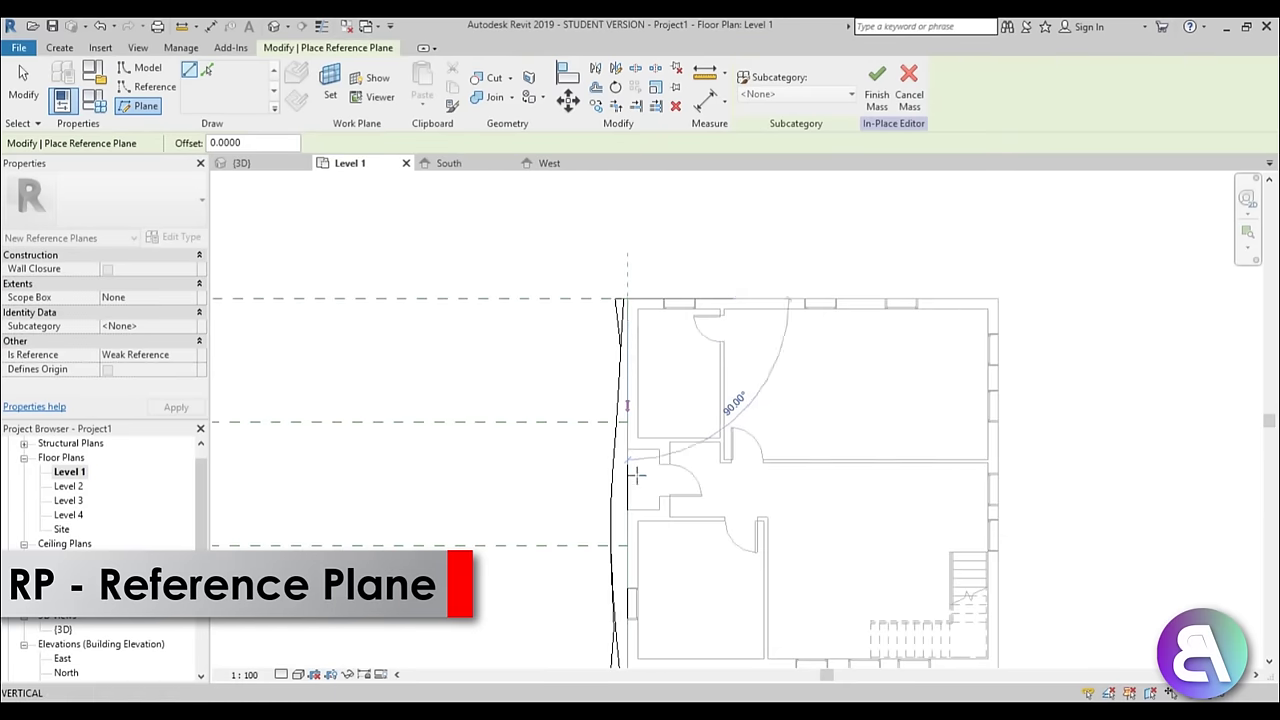
middle_click_drag(640, 618, 640, 306)
scroll(640, 302, "down", 1)
left_click(625, 489)
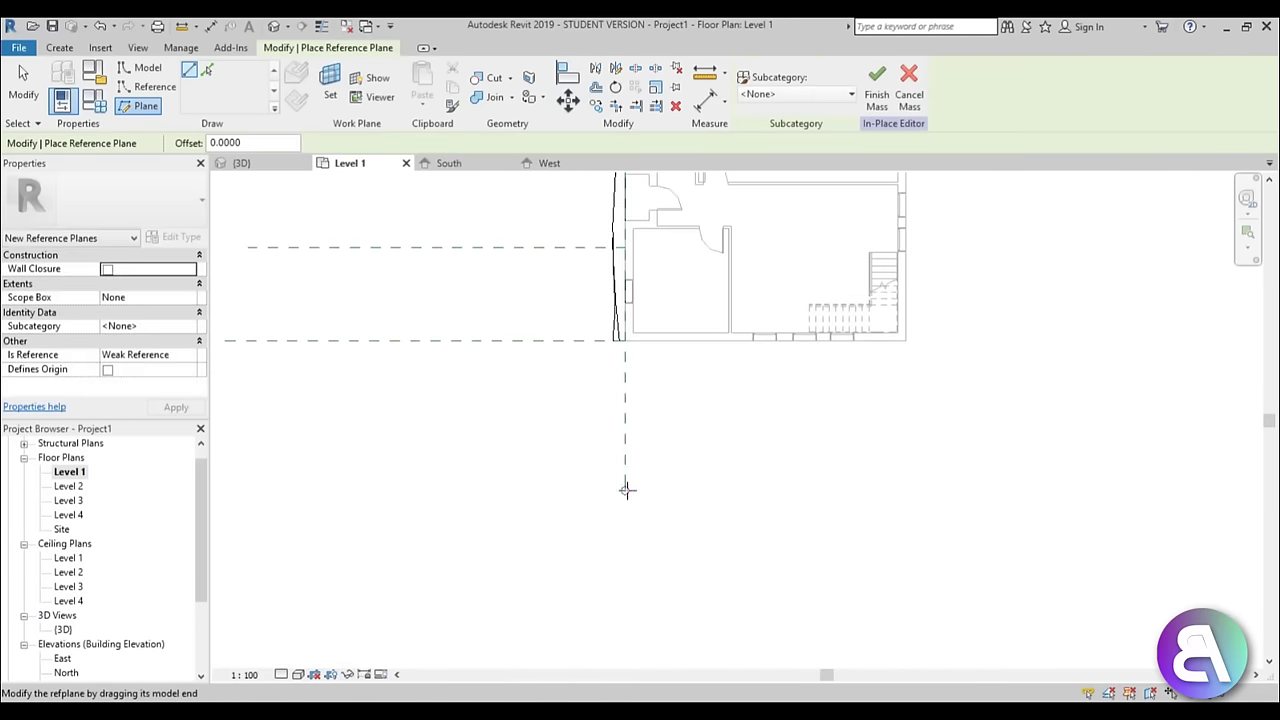
key("Escape")
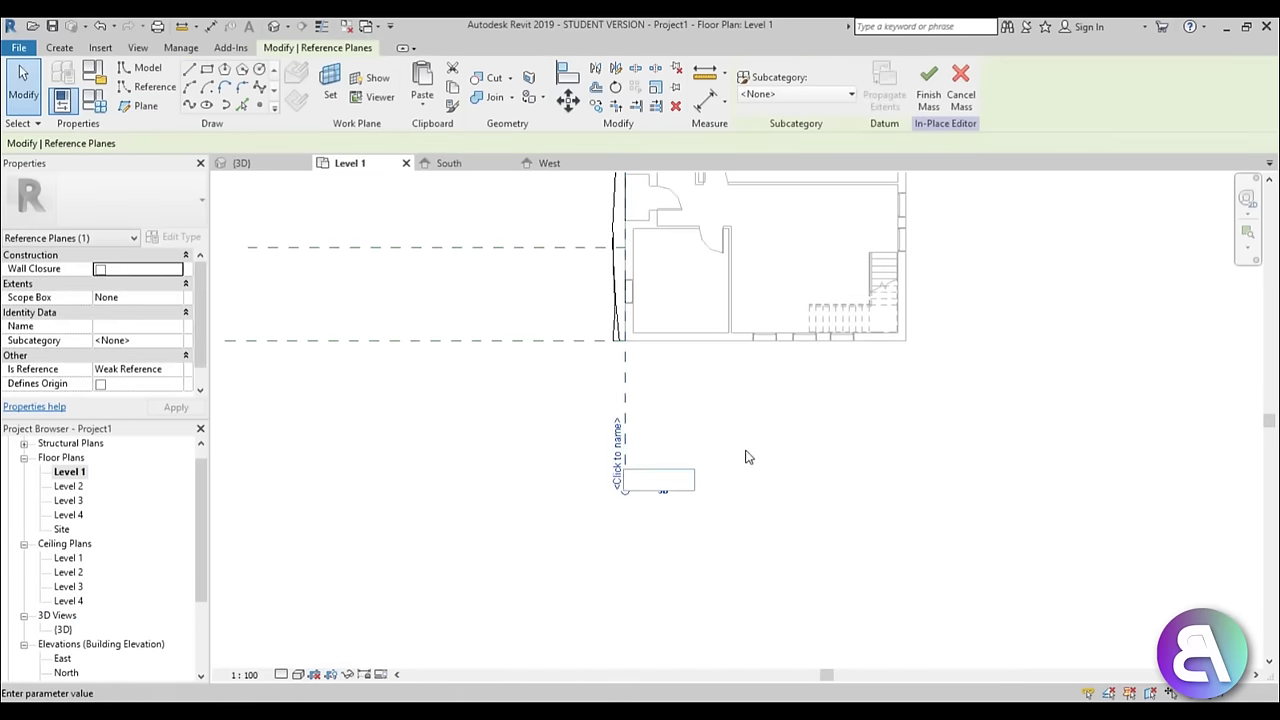
Name the new facade reference plane A
type("A")
key("Return")
scroll(608, 480, "down", 2)
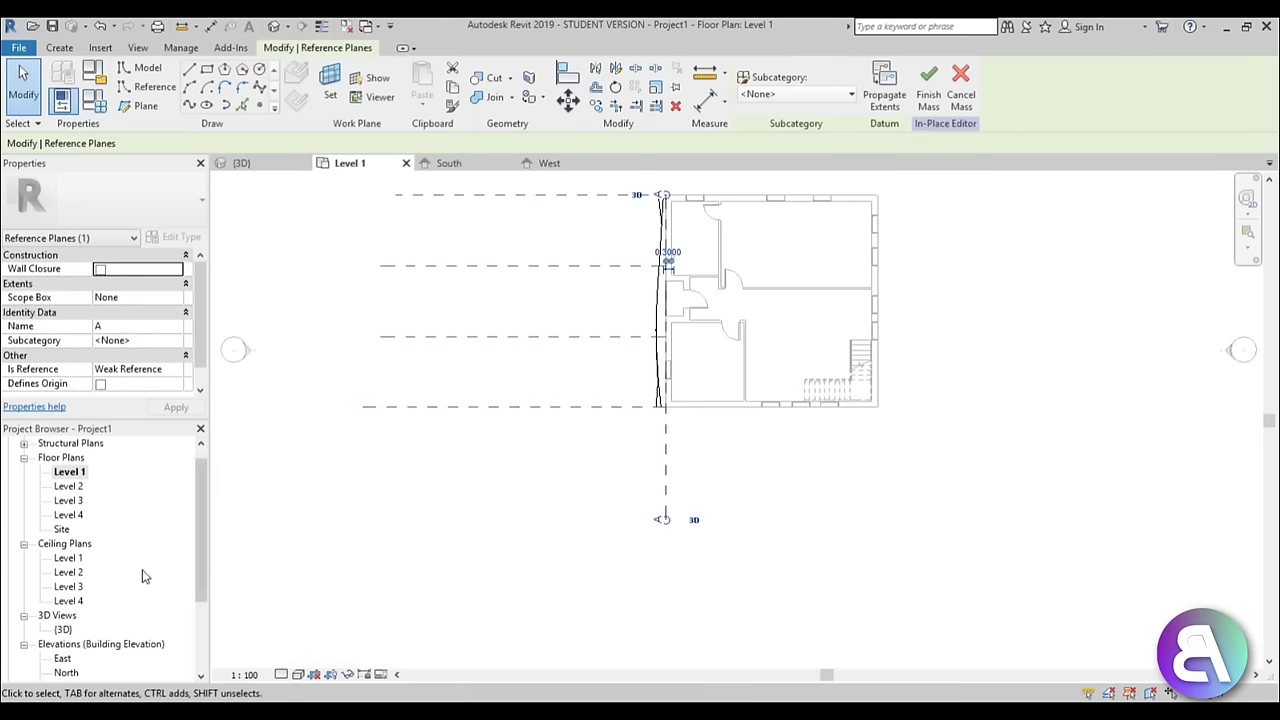
Open the East elevation and examine the reference planes against the building
left_click_drag(197, 533, 198, 590)
double_click(62, 557)
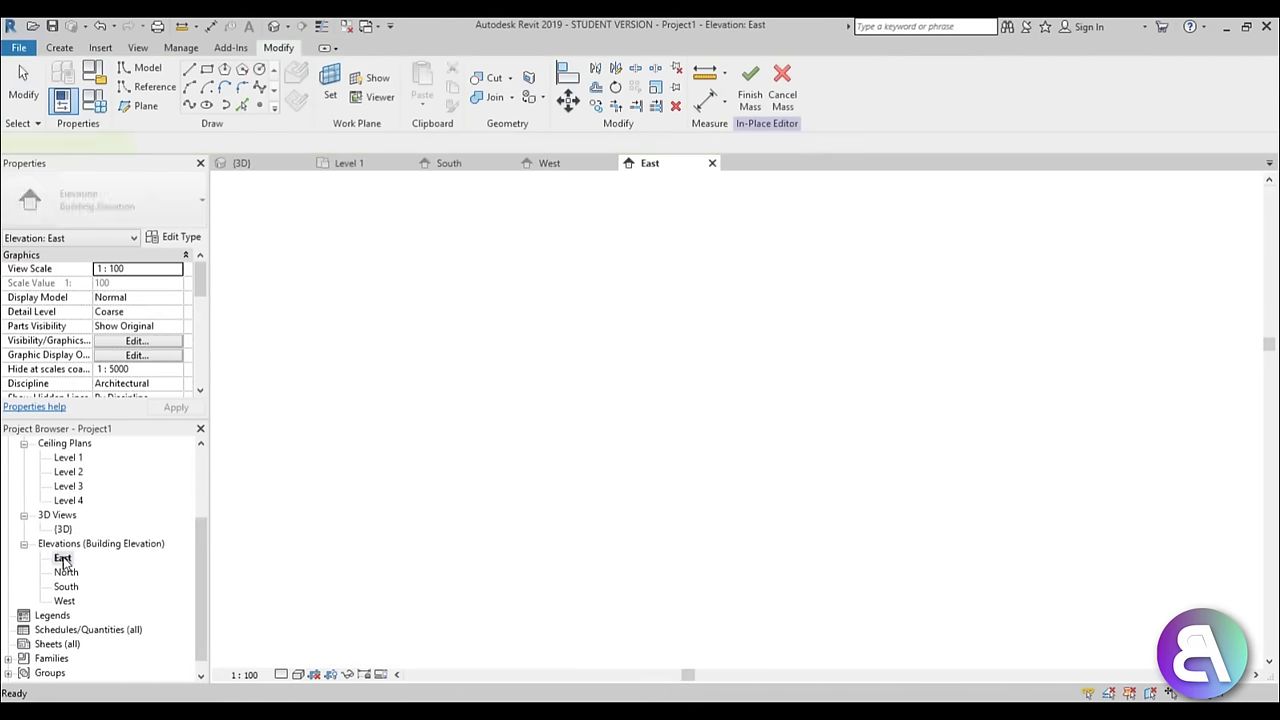
middle_click_drag(755, 437, 694, 414)
scroll(584, 402, "down", 1)
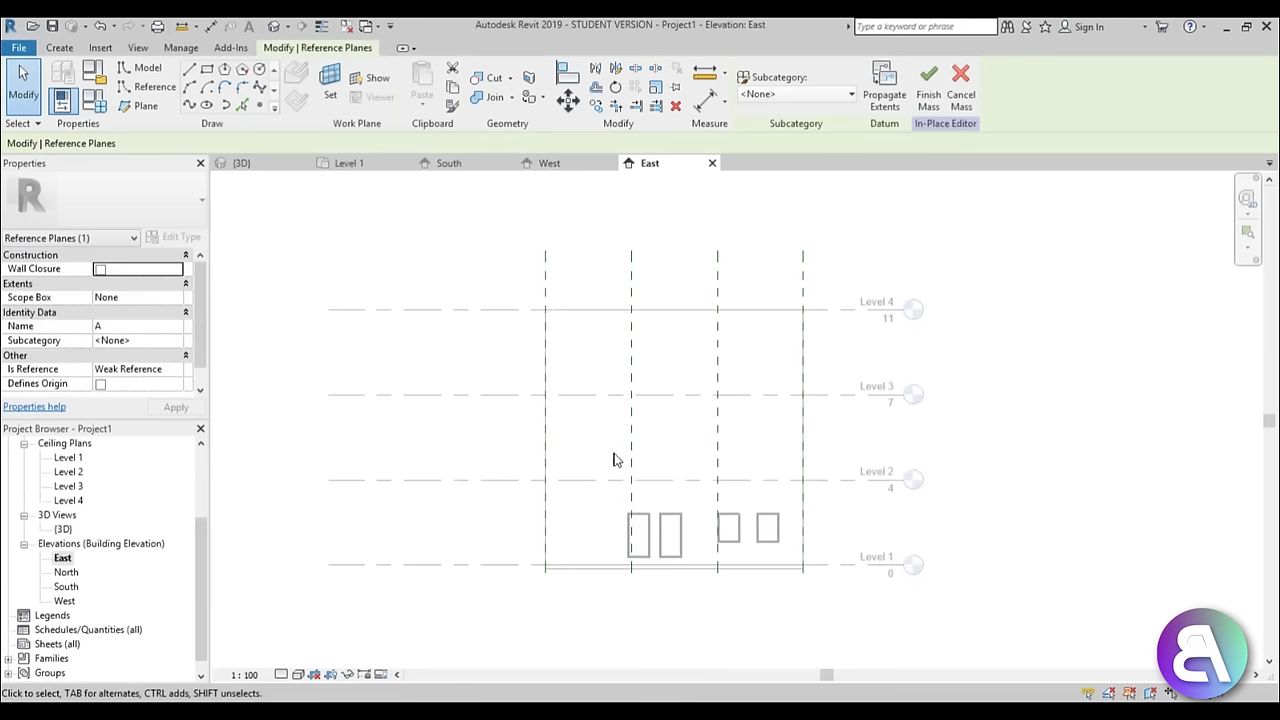
In the West elevation, start a rectangle of model lines and set its work plane to Reference Plane : A
double_click(64, 600)
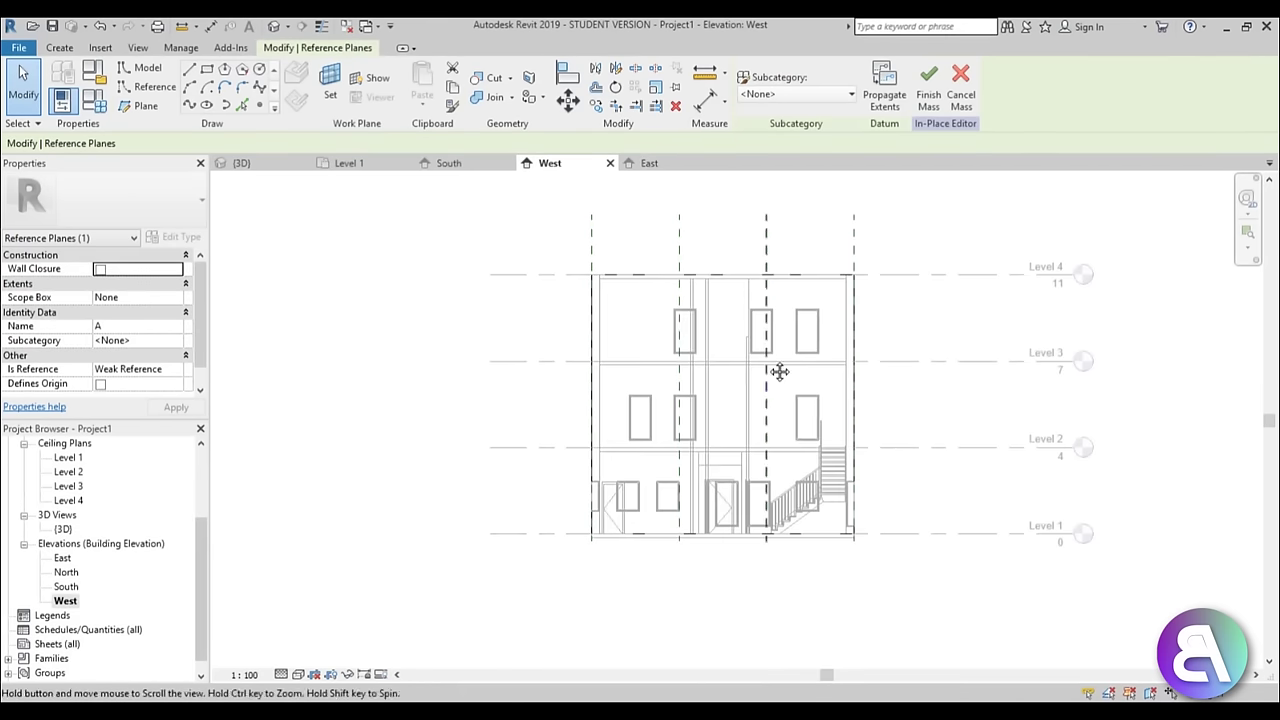
scroll(703, 370, "up", 2)
middle_click_drag(694, 378, 699, 386)
middle_click_drag(493, 284, 487, 271)
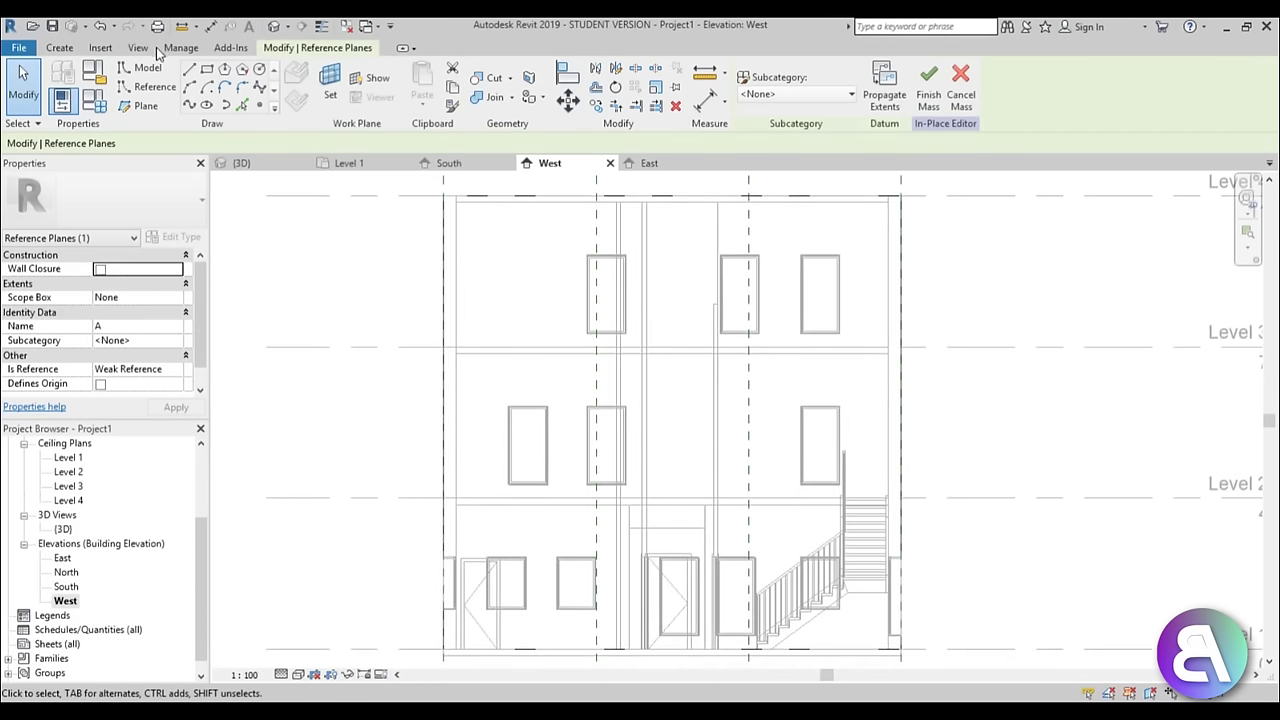
left_click(205, 72)
left_click(656, 383)
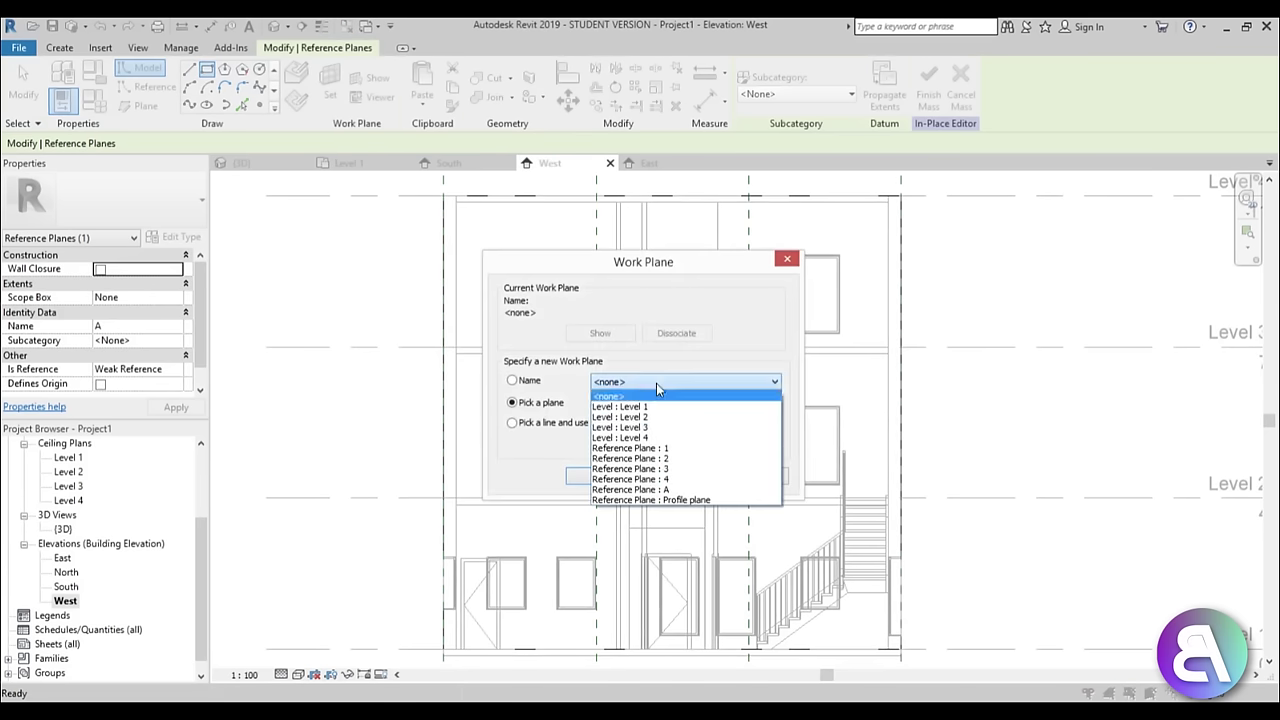
left_click(636, 490)
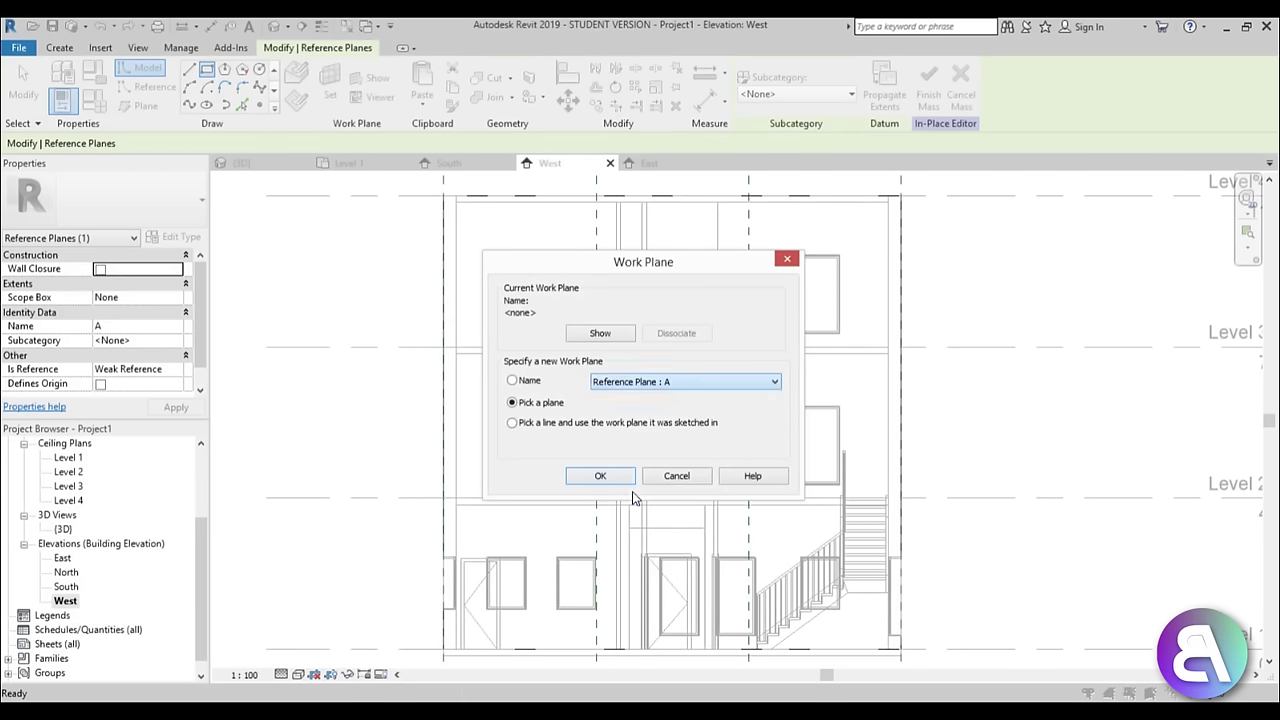
left_click(600, 476)
Draw a narrow full-height rectangle about 0.10 wide and 10.5 high, from the building's Level 4 corner down to Level 1
scroll(475, 163, "up", 4)
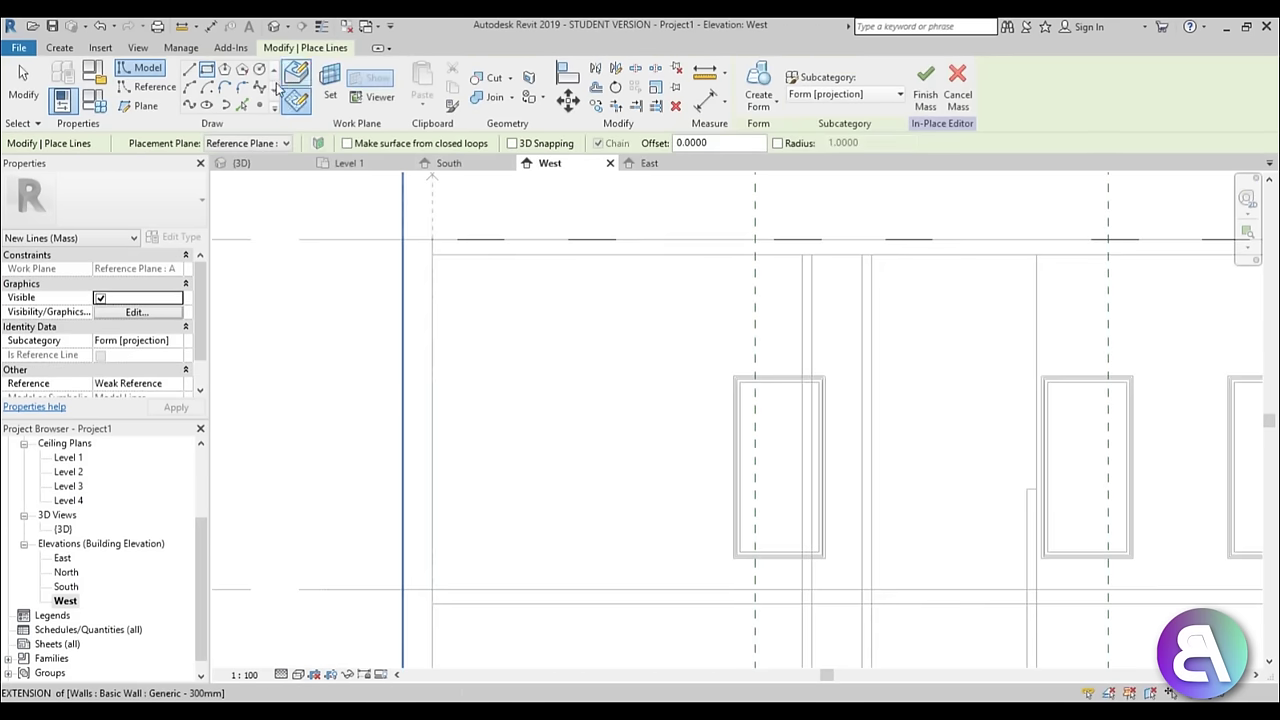
scroll(430, 241, "up", 4)
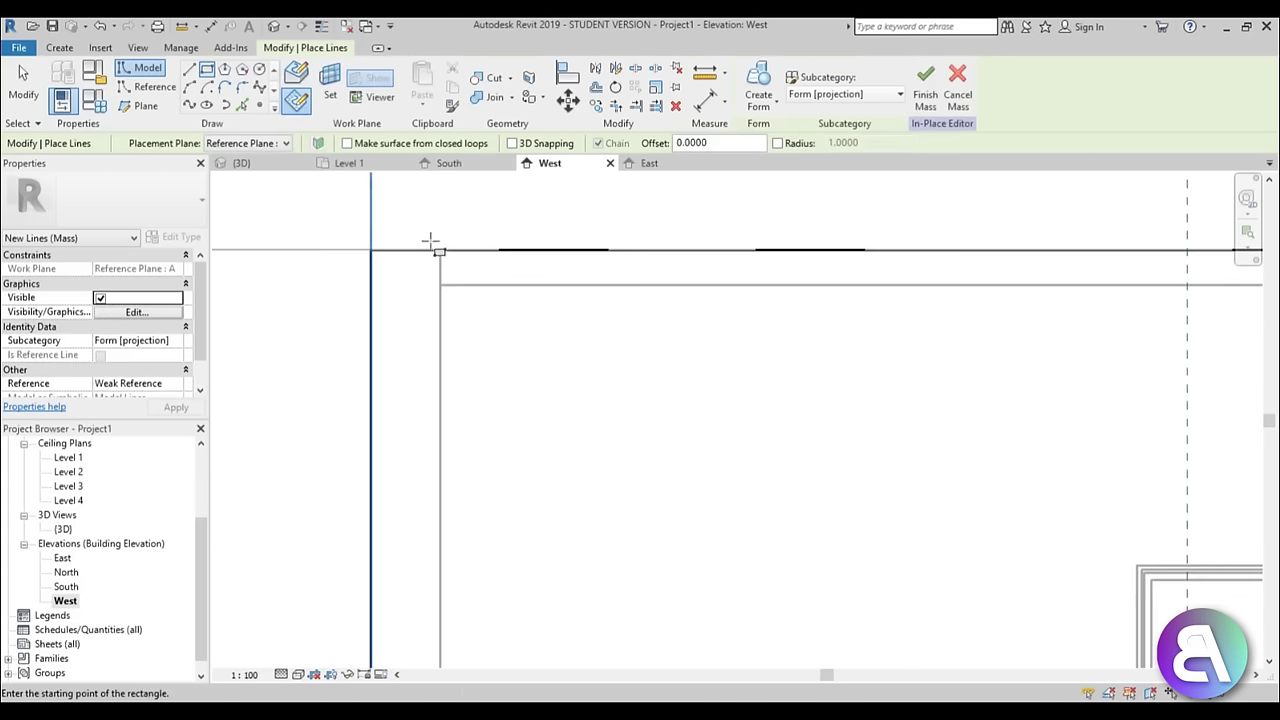
left_click(372, 252)
middle_click_drag(508, 514, 540, 178)
scroll(548, 270, "down", 2)
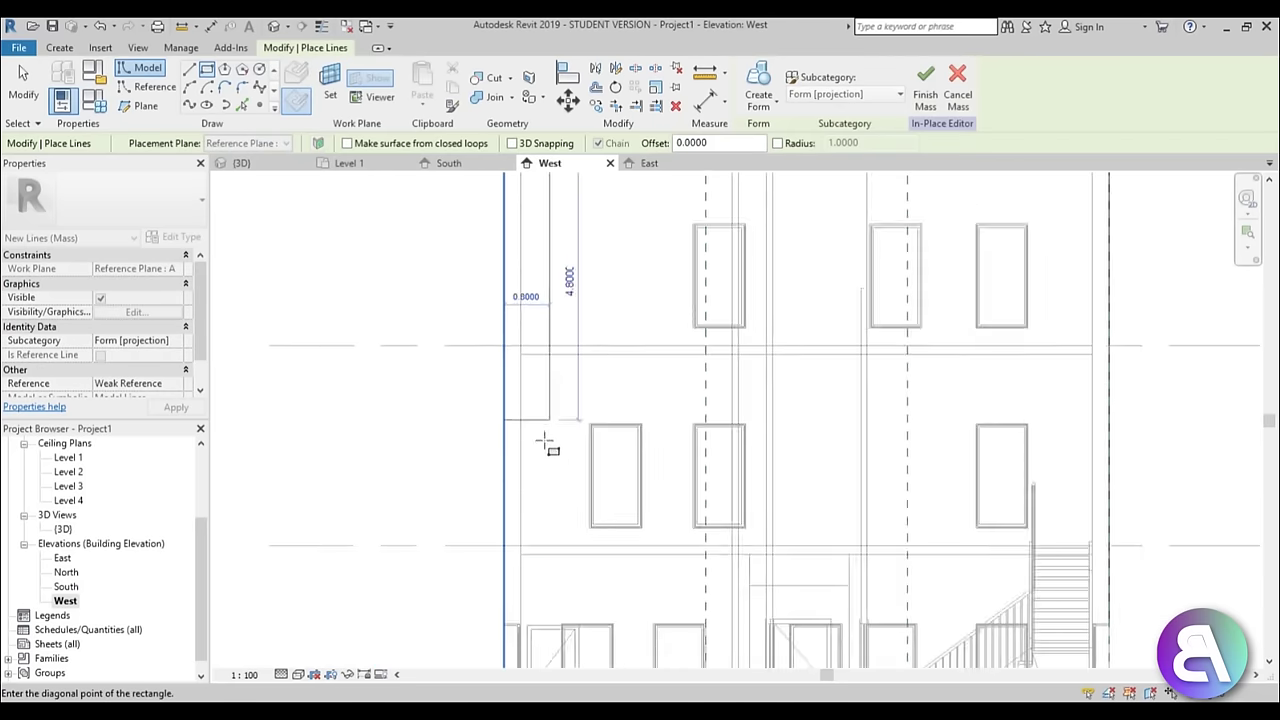
middle_click_drag(543, 500, 549, 212)
scroll(543, 432, "up", 3)
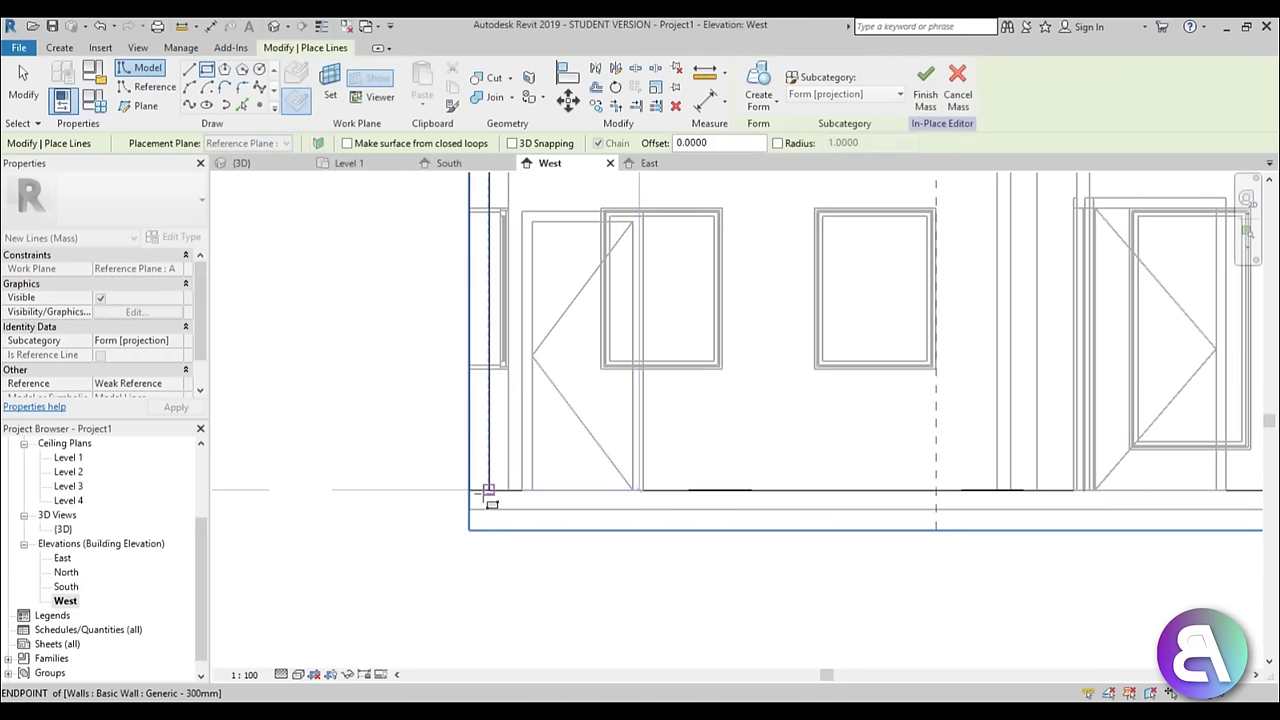
left_click(488, 490)
key("Escape")
key("Escape")
Set the narrow rectangle's width to 0.1 by repositioning its inner long side
scroll(502, 474, "down", 2)
middle_click_drag(512, 474, 503, 706)
middle_click_drag(486, 185, 571, 494)
scroll(560, 520, "up", 2)
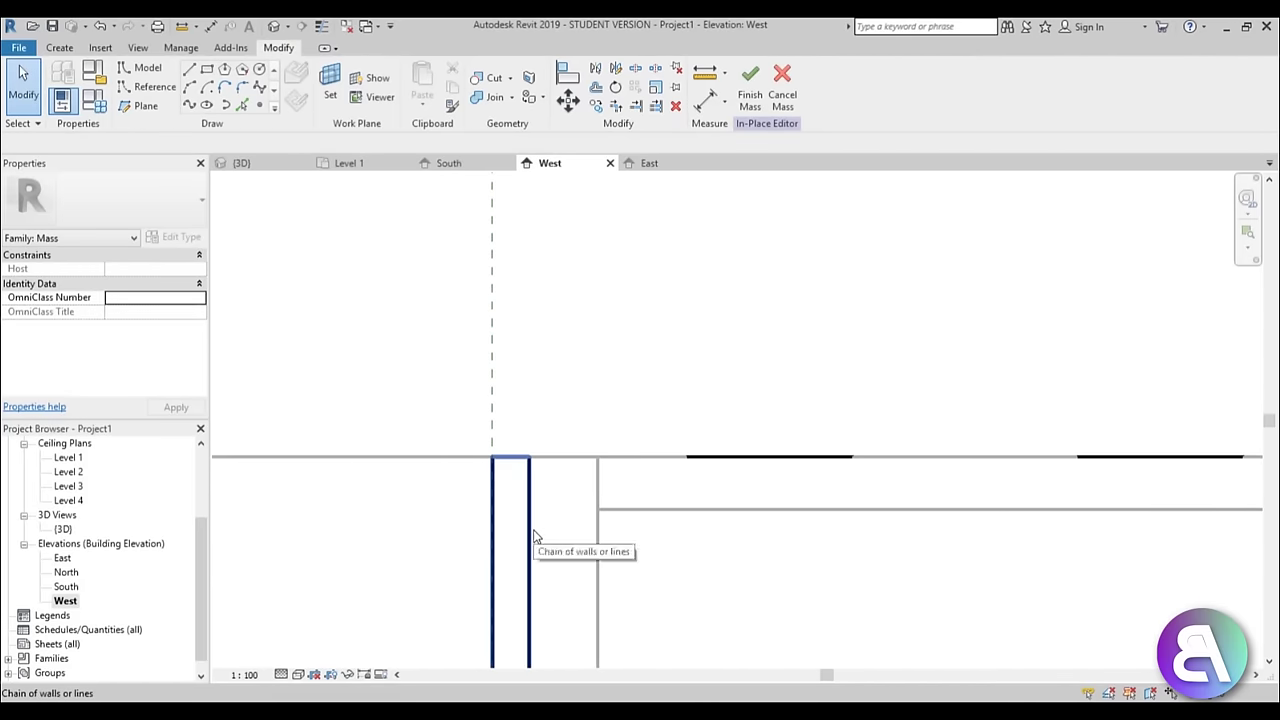
left_click(529, 537)
scroll(512, 433, "up", 2)
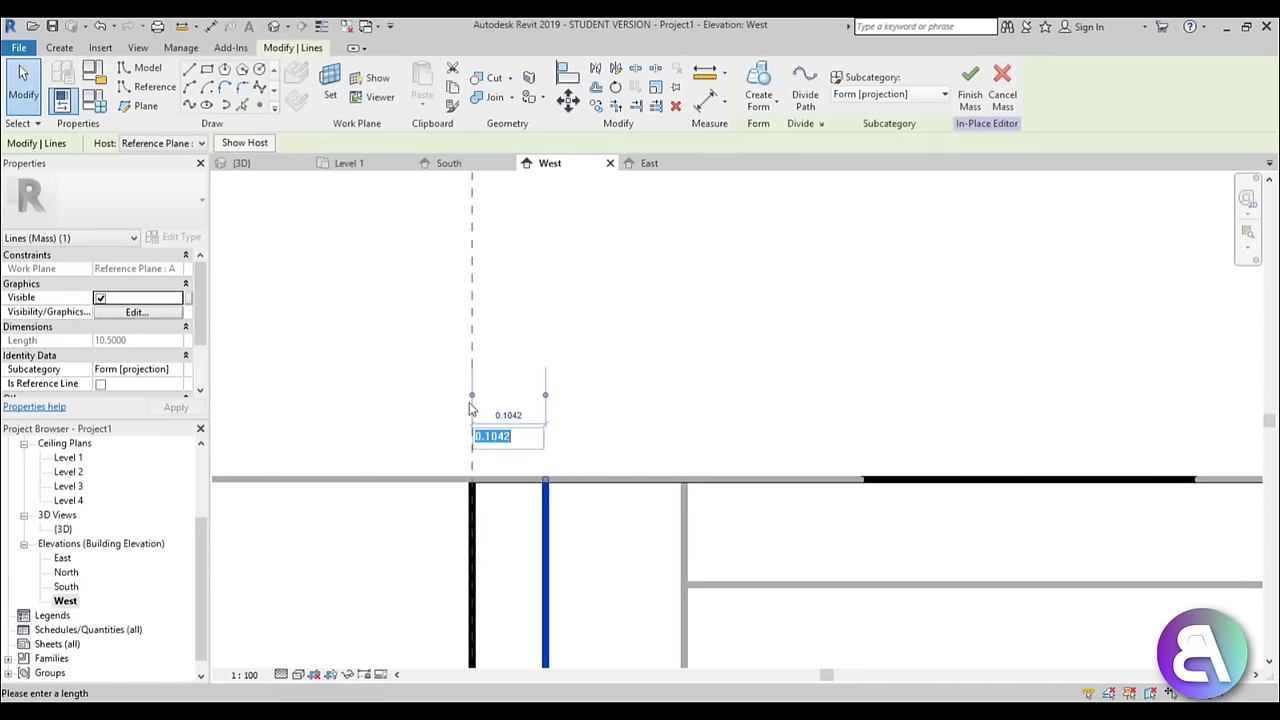
key("Return")
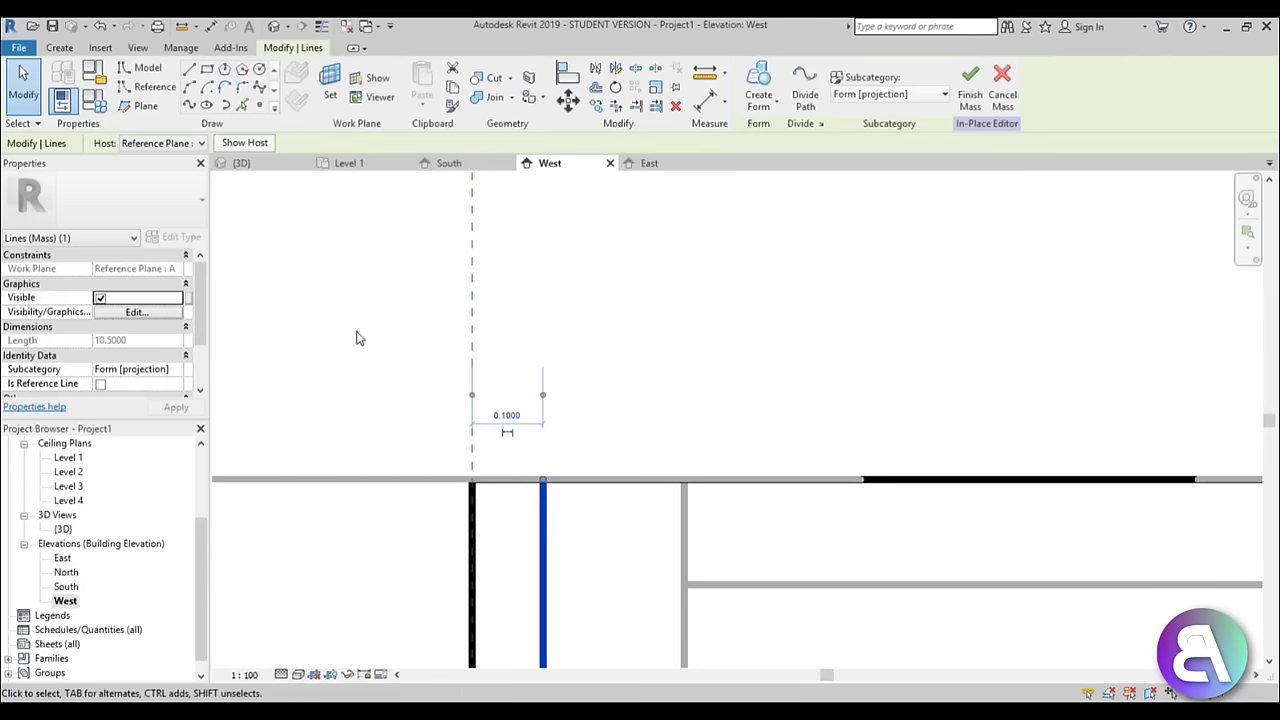
Select the rectangle's whole line chain and move it 0.1 horizontally, inward from the building's edge
left_click(357, 332)
scroll(529, 222, "down", 3)
key("Tab")
left_click(538, 343)
scroll(548, 320, "down", 1)
middle_click_drag(564, 298, 554, 311)
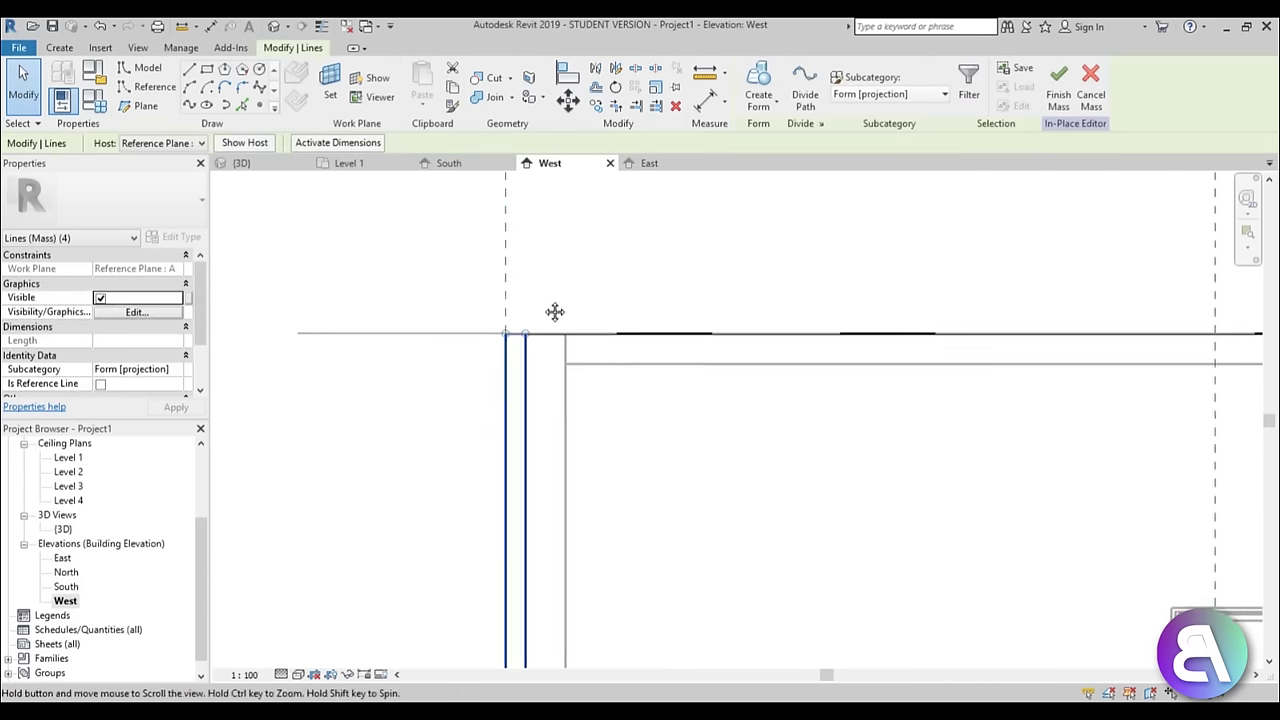
scroll(551, 290, "up", 2)
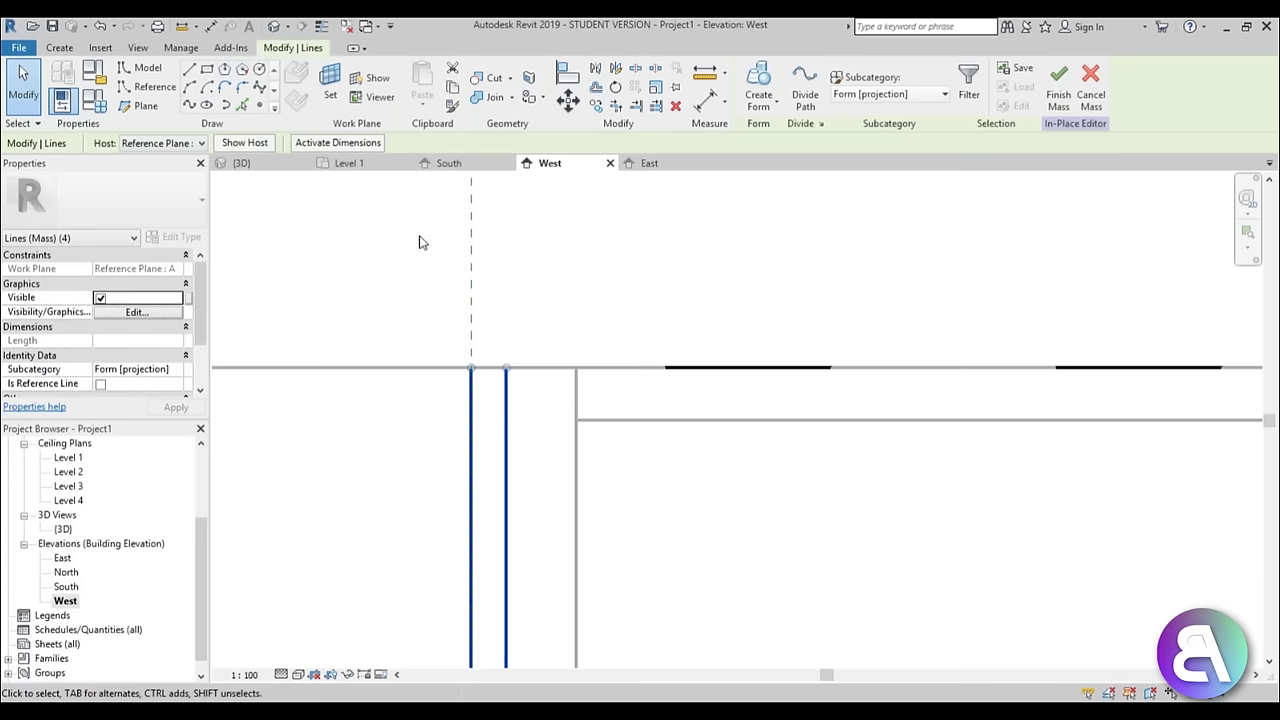
key("m")
key("v")
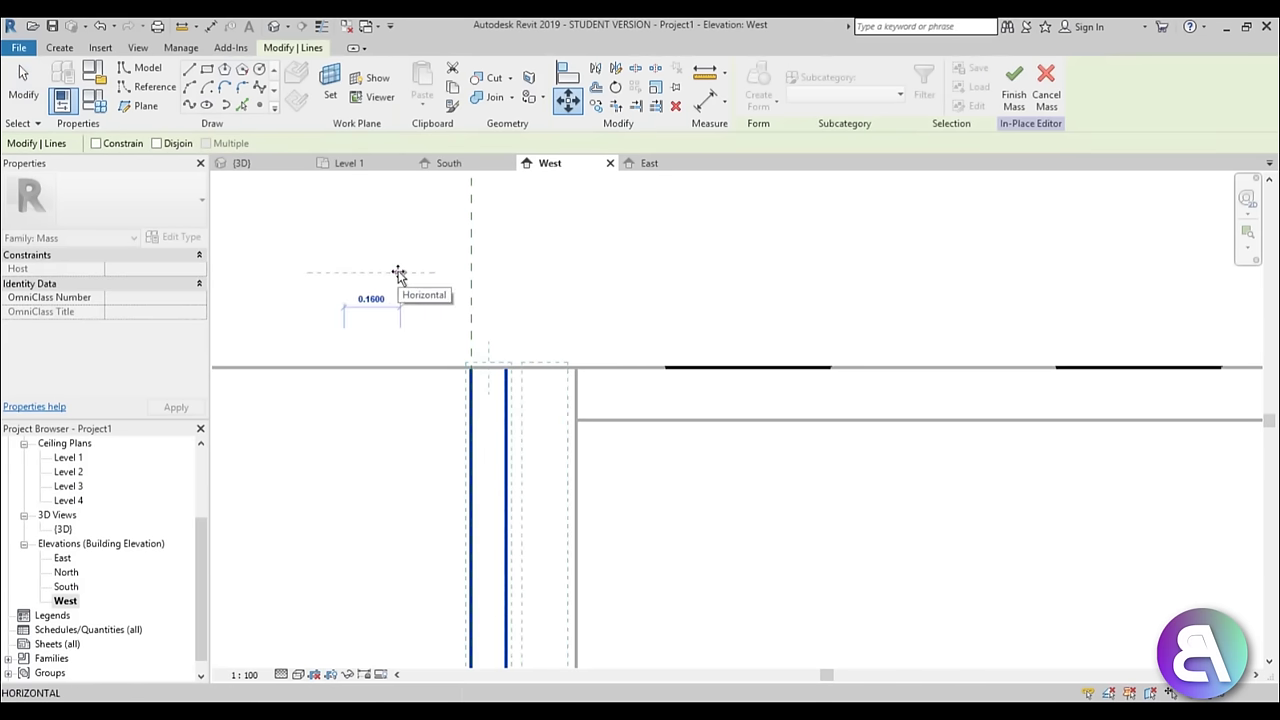
key("Return")
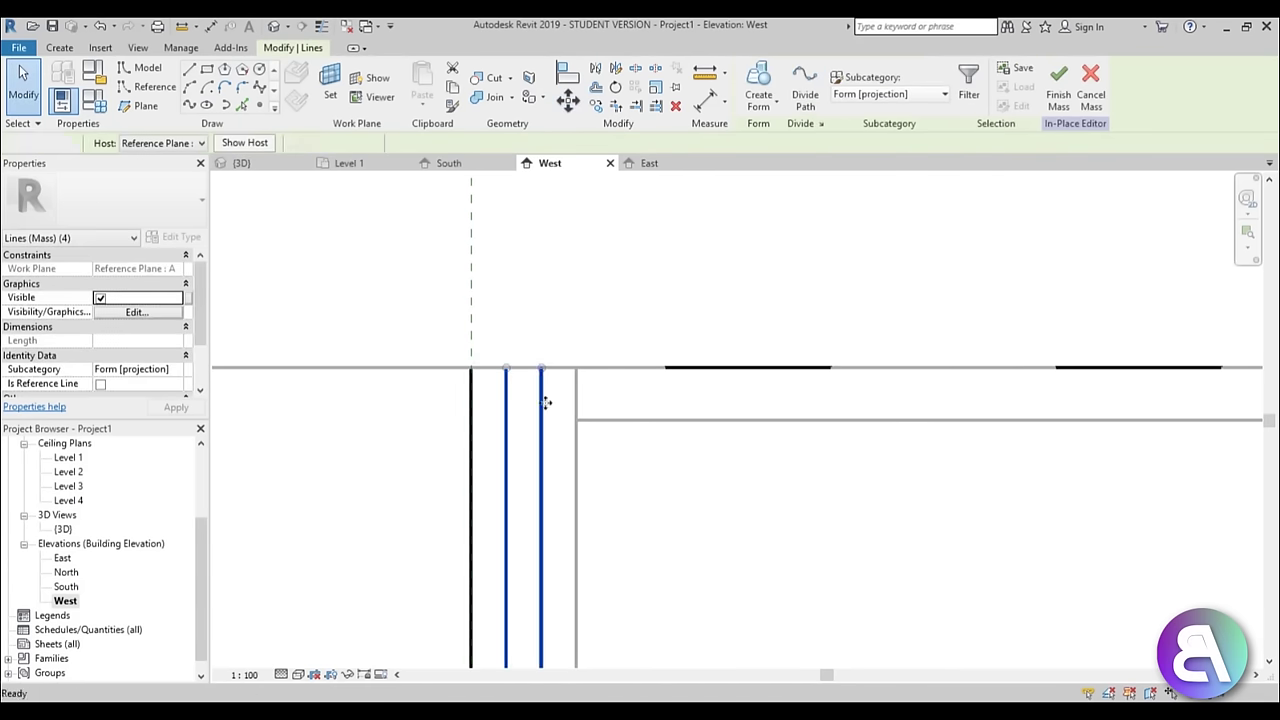
key("Escape")
Select the rectangle's line chain and create a void form from it in the 3D view
left_click(509, 399)
scroll(362, 267, "down", 4)
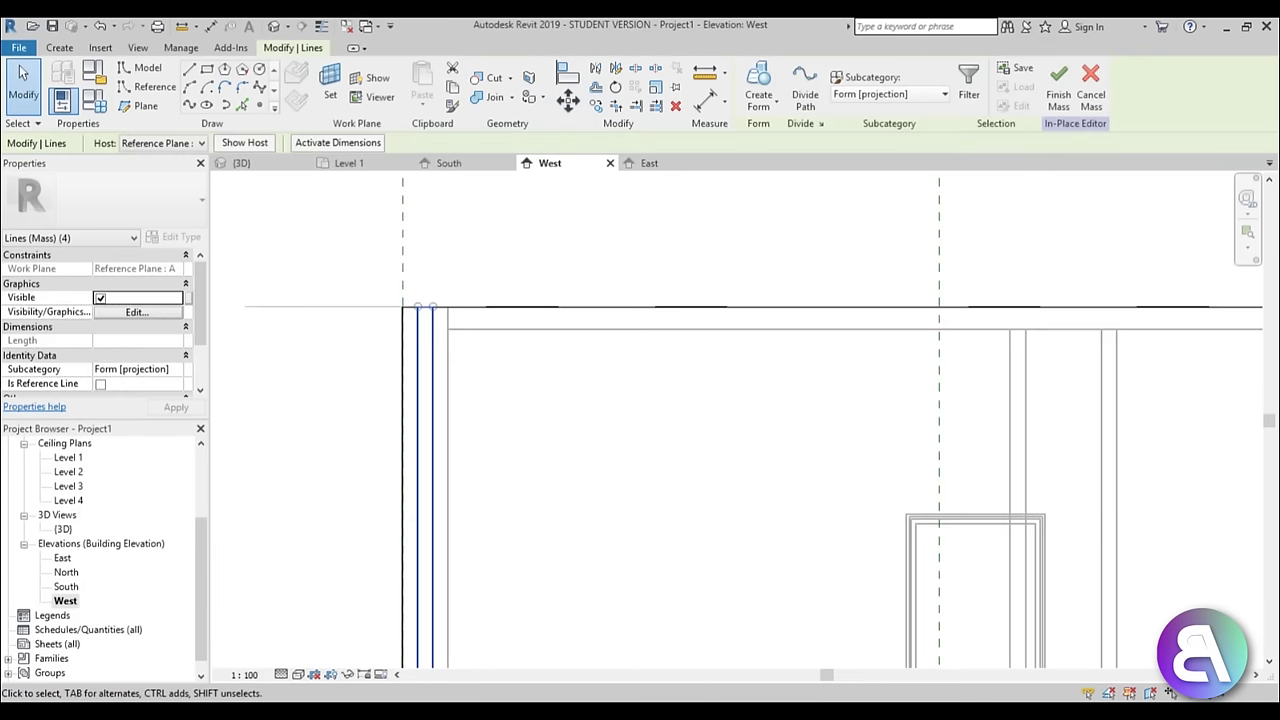
left_click(276, 27)
middle_click_drag(657, 266, 486, 257, "shift")
scroll(478, 253, "up", 3)
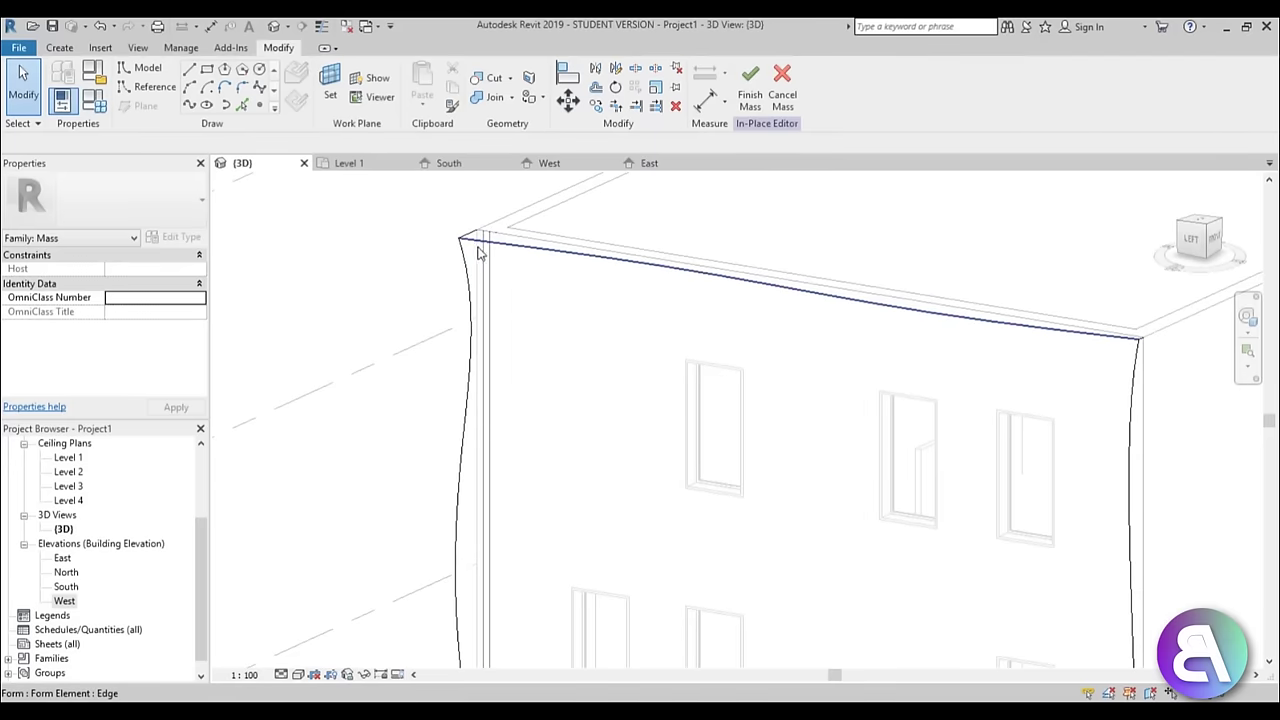
left_click(478, 250)
scroll(434, 245, "up", 2)
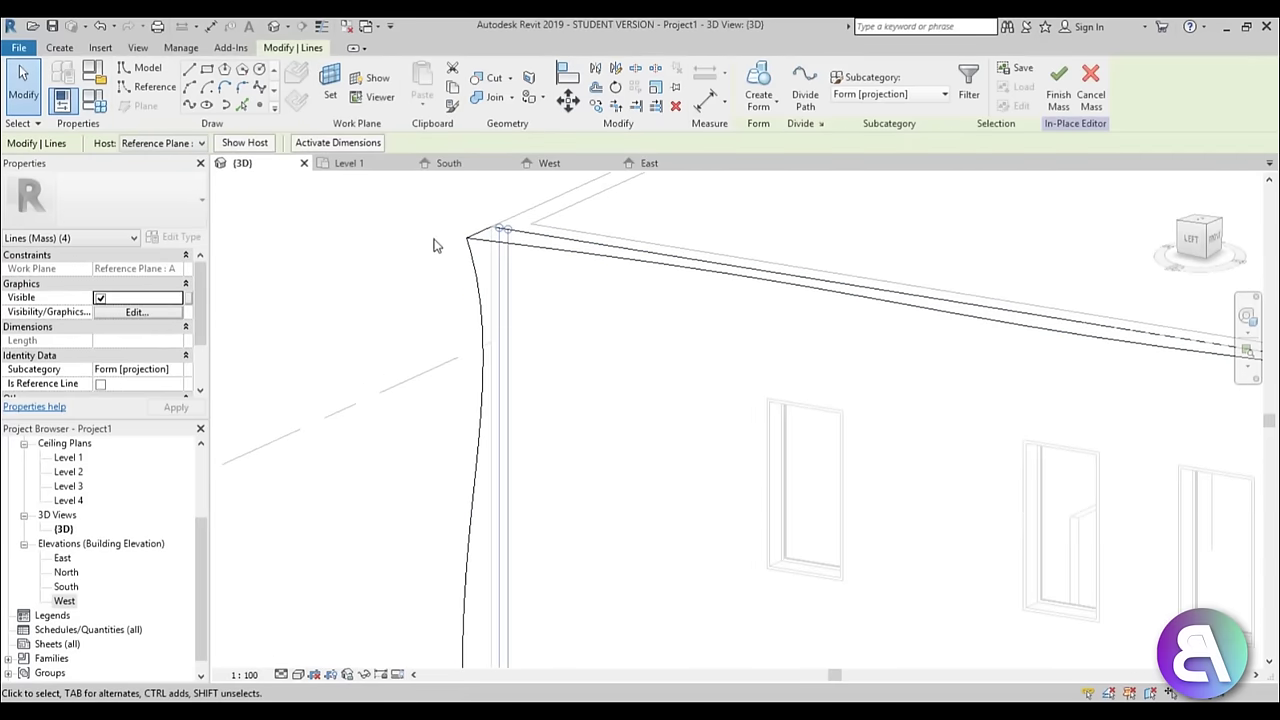
left_click(760, 98)
left_click(772, 182)
Pull the void form's extrusion outward past the wavy surface so that it cuts through the mass
scroll(597, 264, "down", 5)
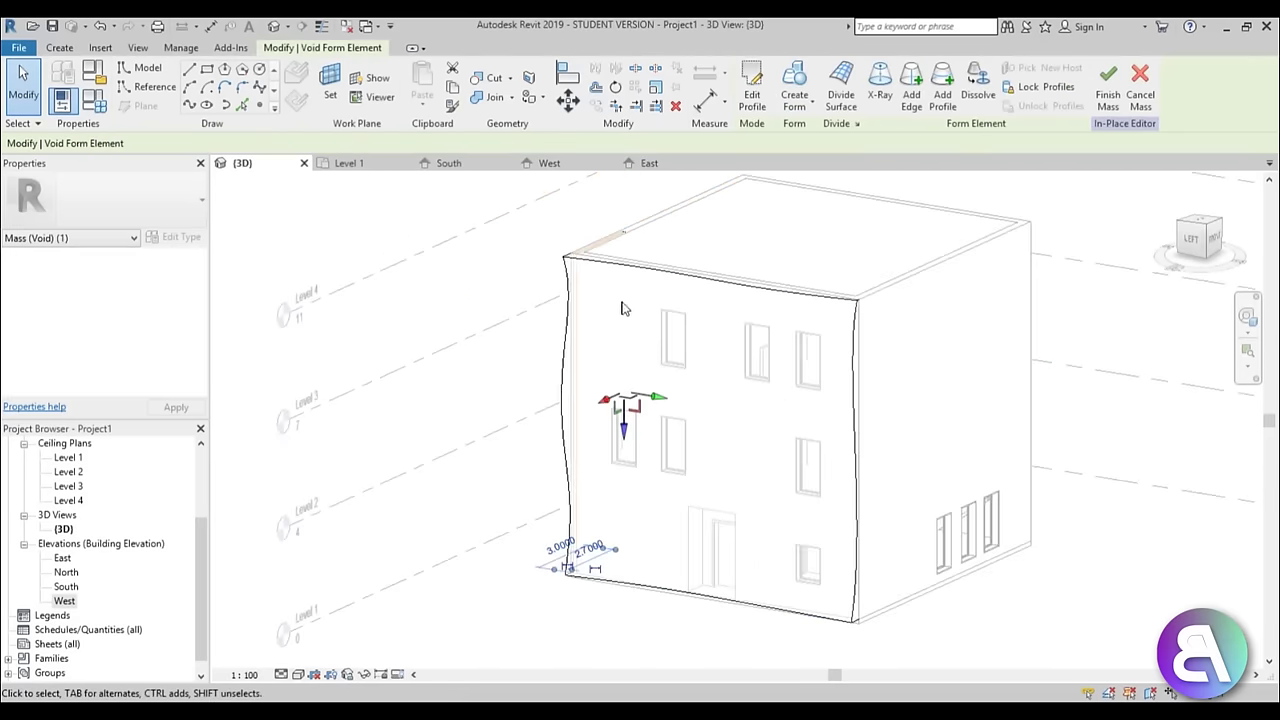
scroll(629, 337, "up", 8)
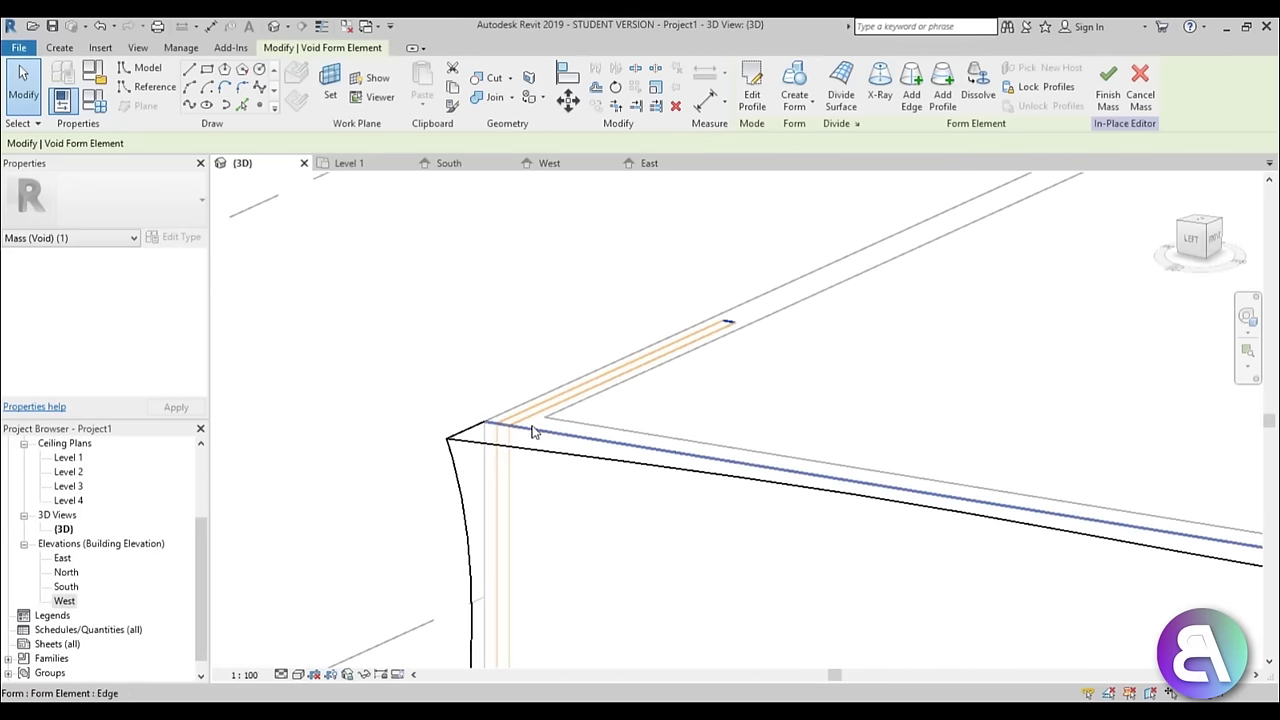
scroll(685, 237, "down", 3)
scroll(686, 240, "down", 2)
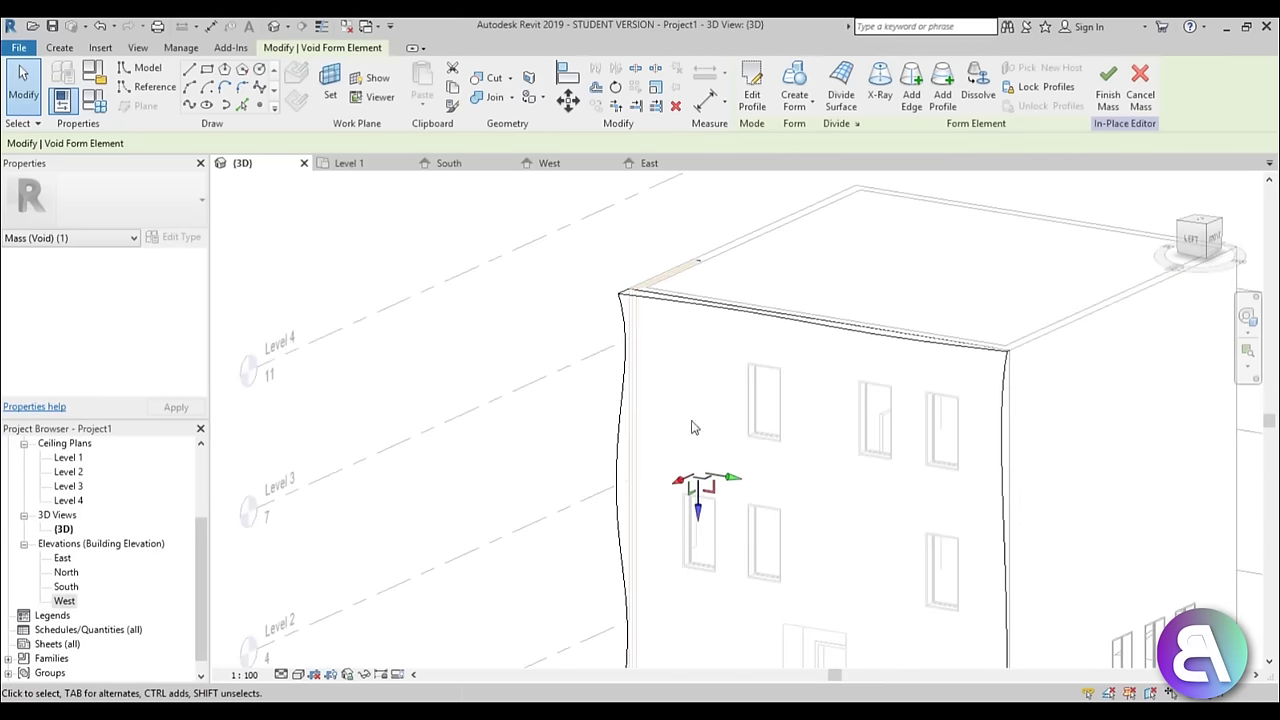
left_click_drag(680, 485, 506, 457)
scroll(609, 291, "up", 3)
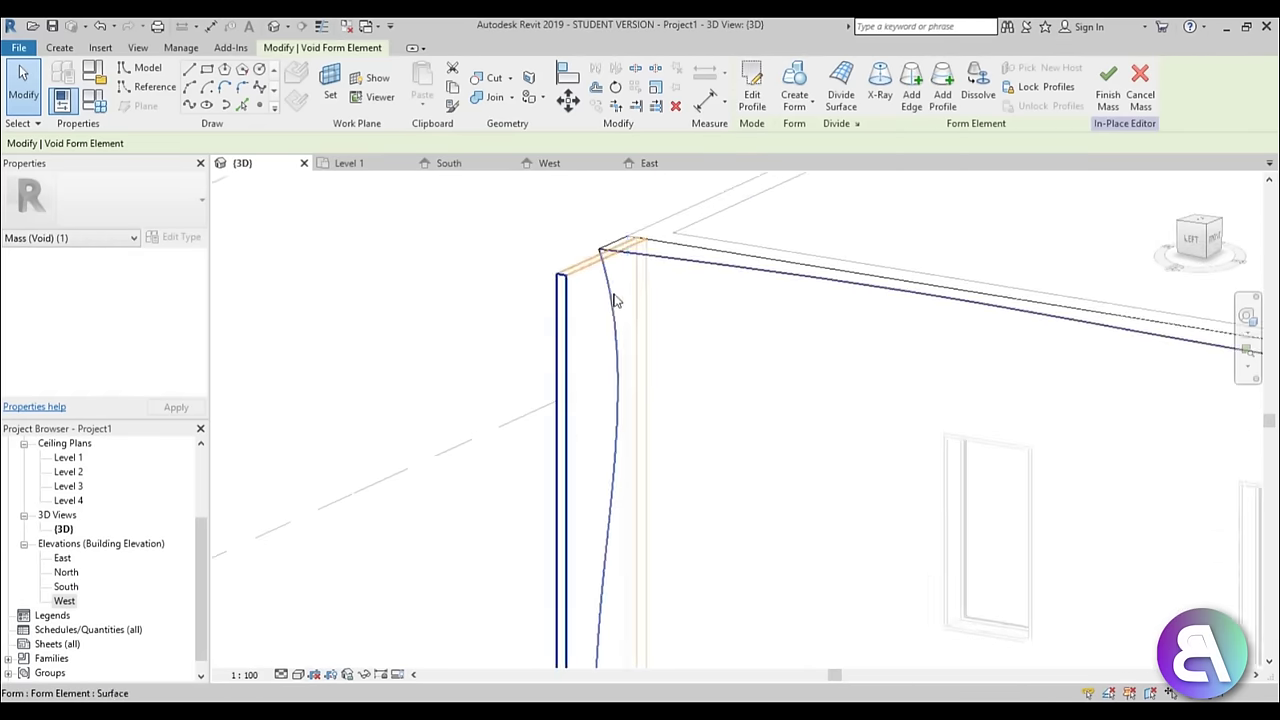
left_click(474, 255)
middle_click_drag(500, 249, 471, 281, "shift")
scroll(573, 210, "up", 3)
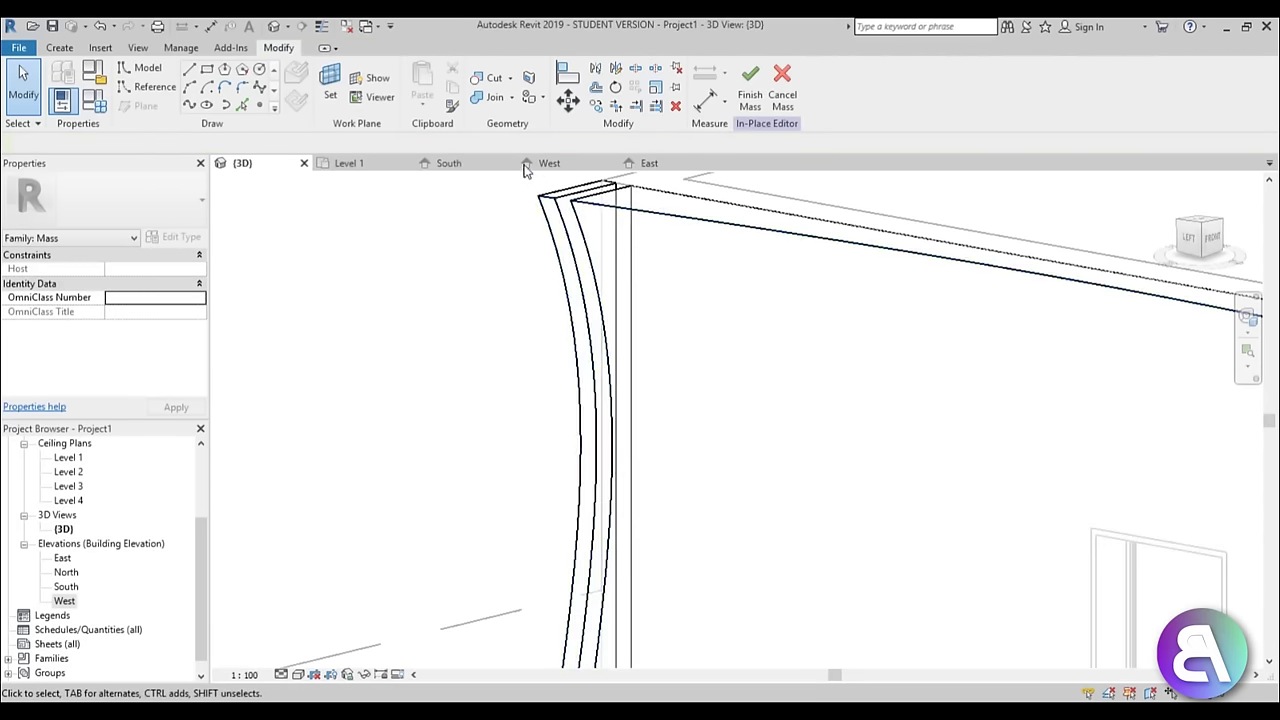
scroll(527, 174, "down", 3)
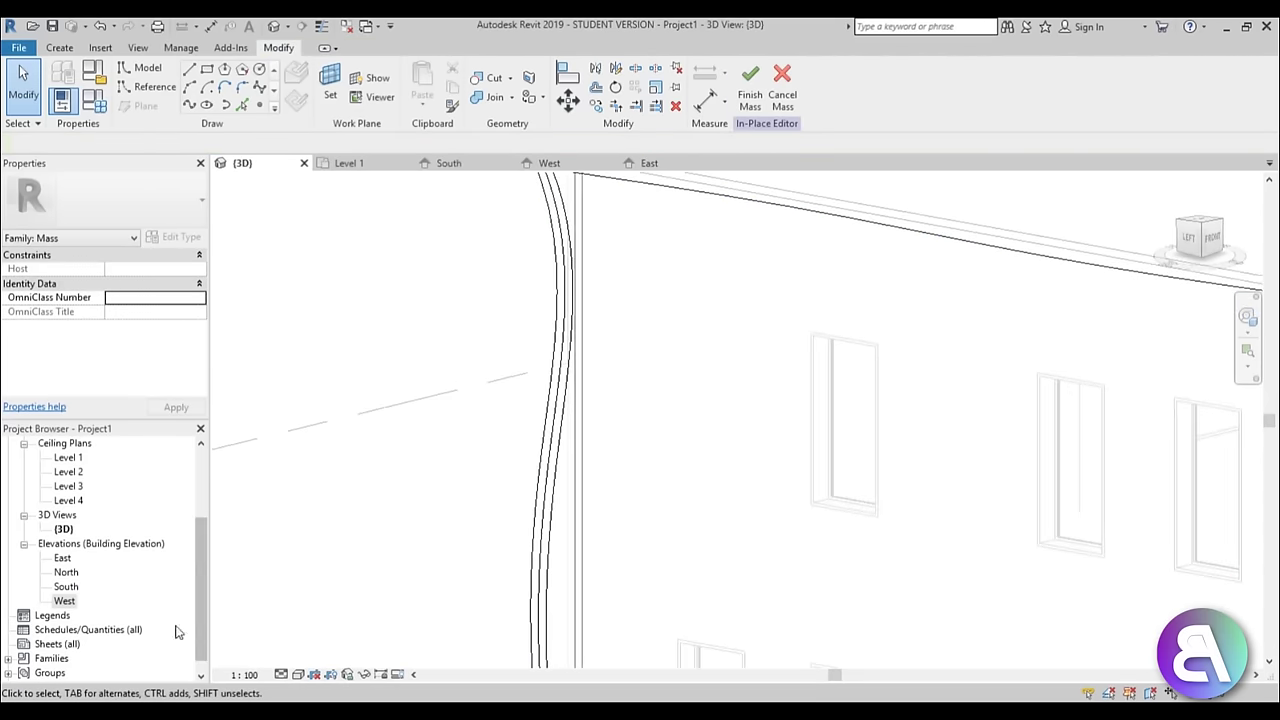
In the West elevation, copy the void form 0.2 inward along the facade with multiple copying enabled
double_click(64, 601)
scroll(437, 329, "up", 2)
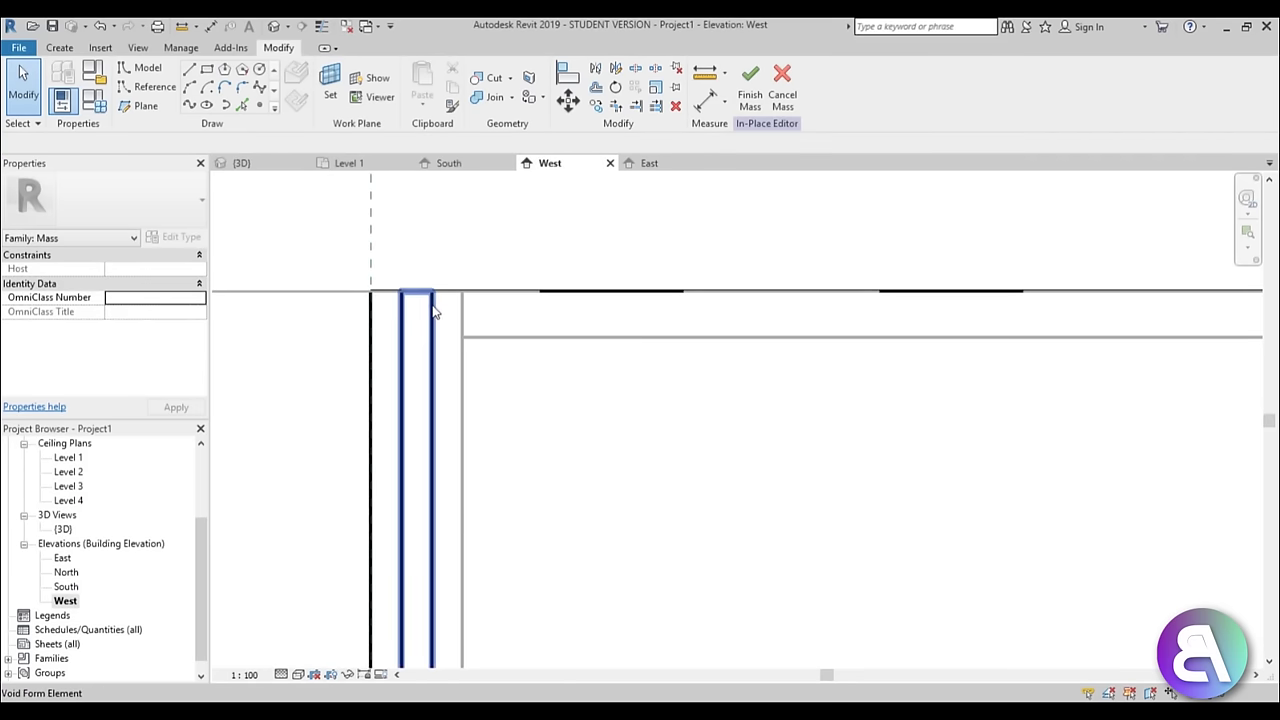
left_click(433, 313)
scroll(490, 325, "down", 3)
scroll(490, 340, "up", 2)
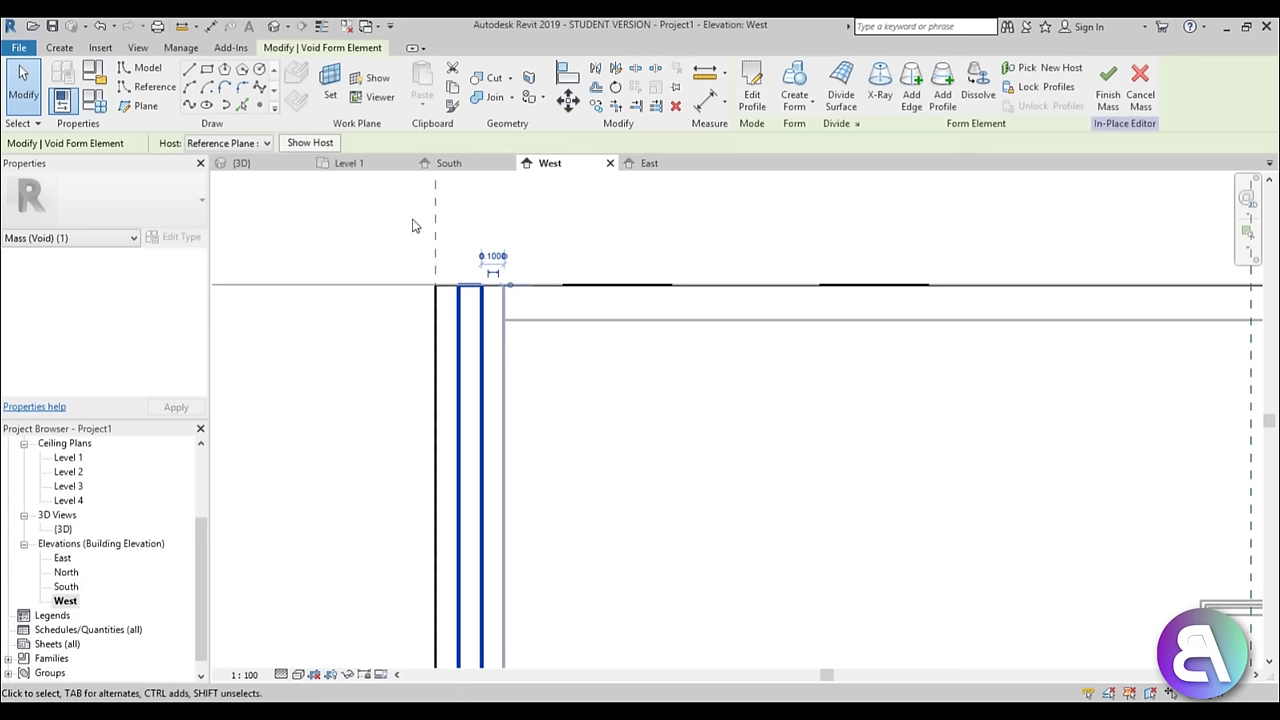
key("m")
key("v")
left_click(470, 234)
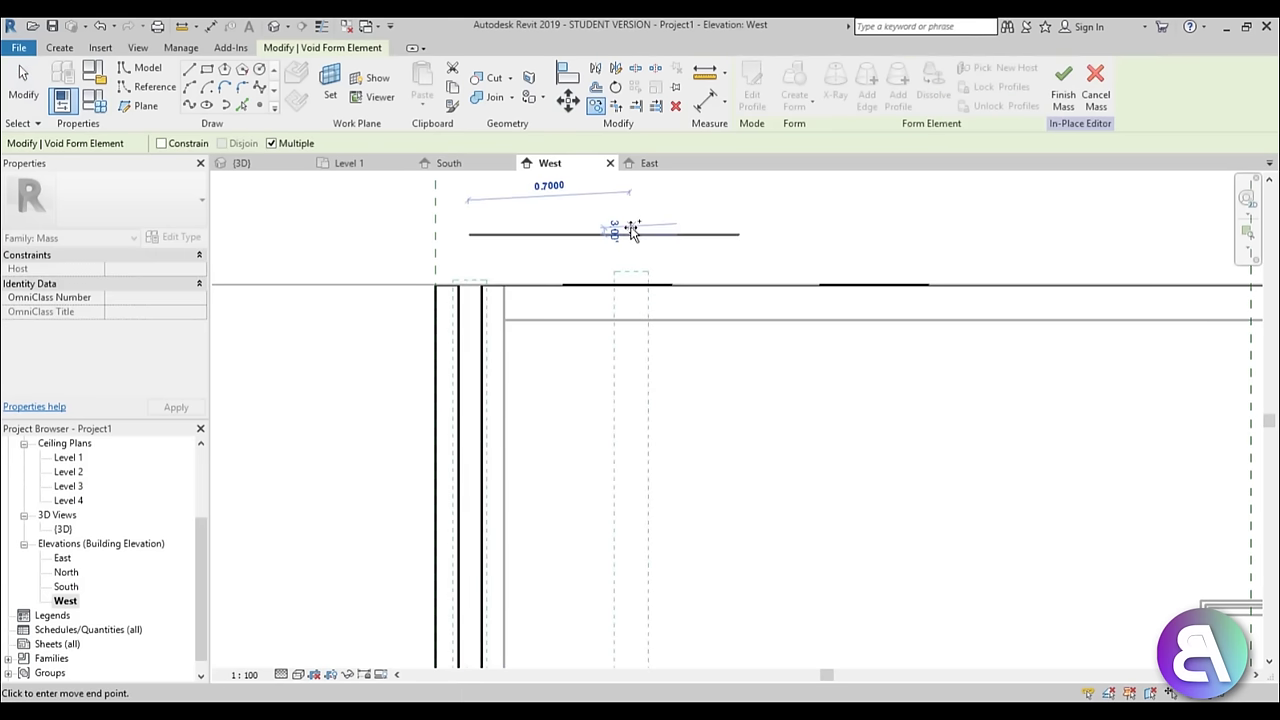
scroll(634, 237, "down", 3)
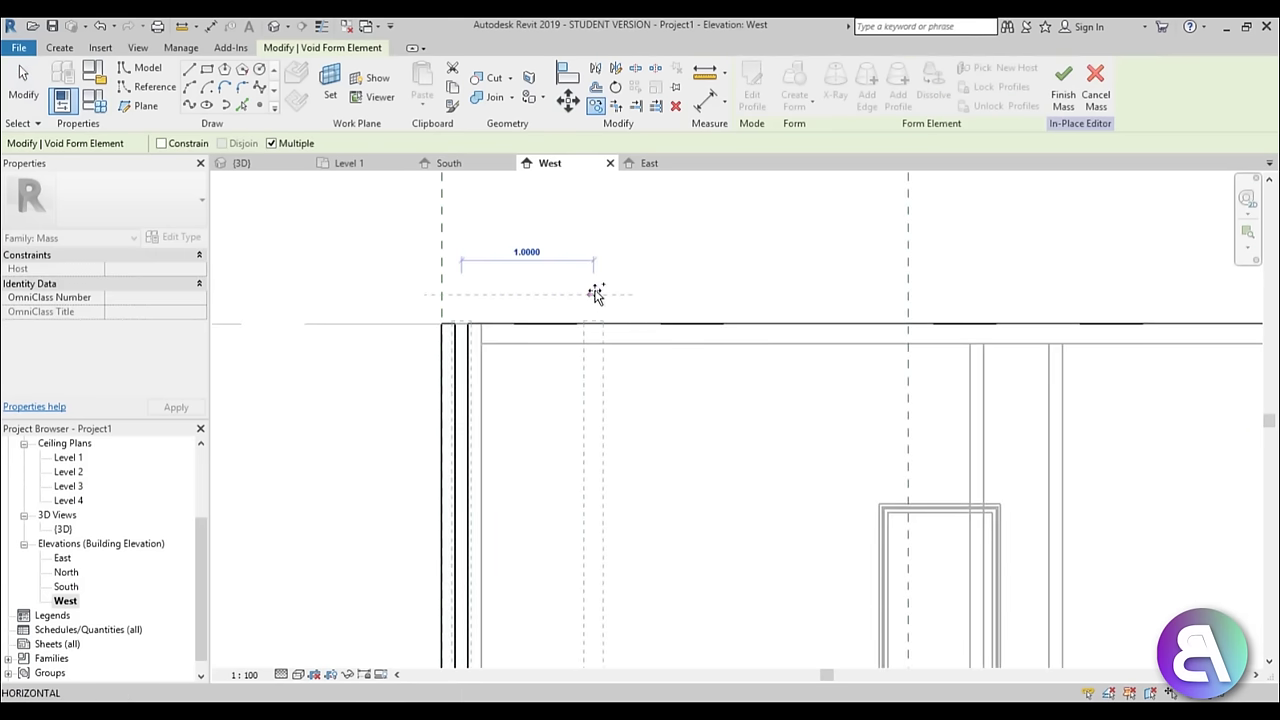
key("Return")
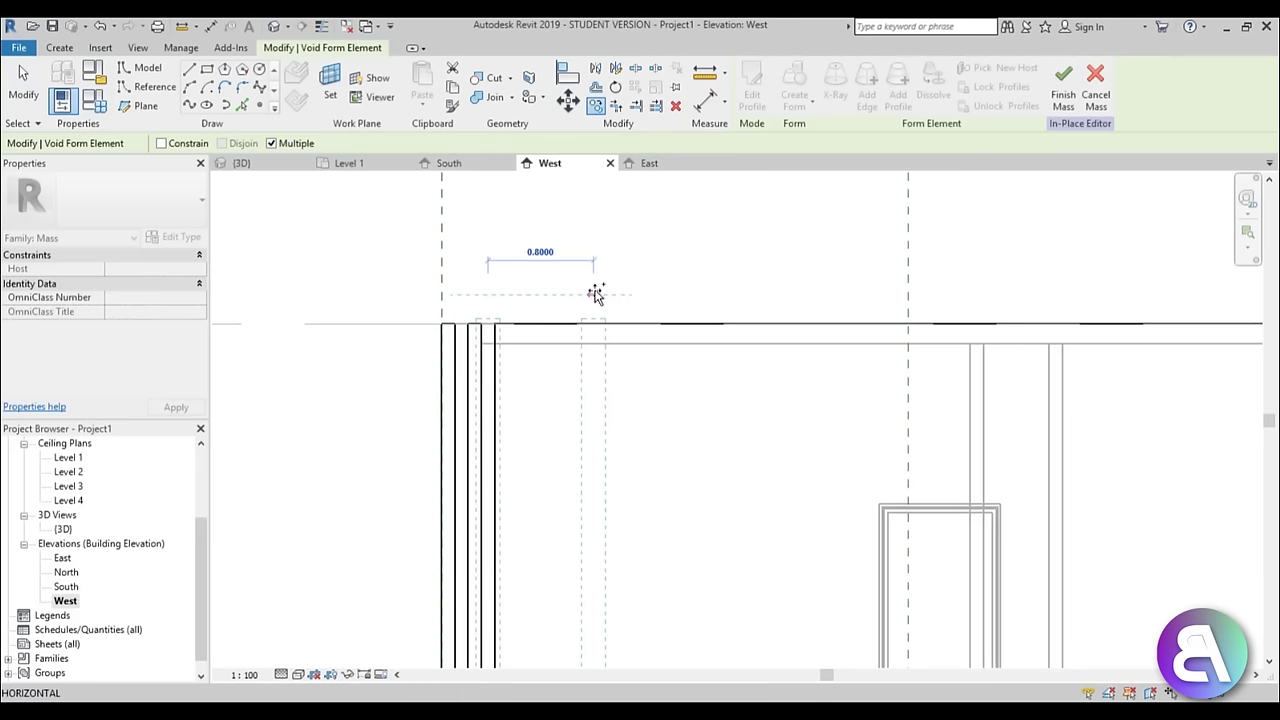
Place three more copies of the void form along the facade, each spaced 0.2 from the previous one
type(".2")
key("Return")
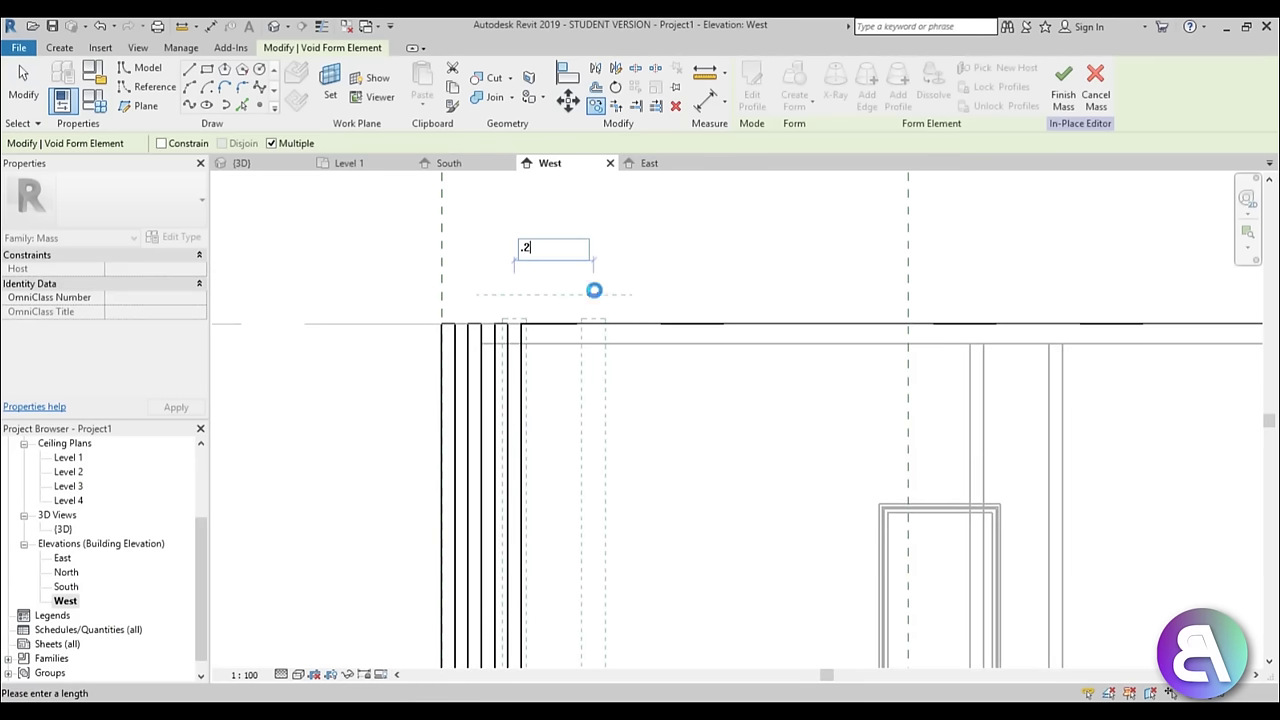
key("Return")
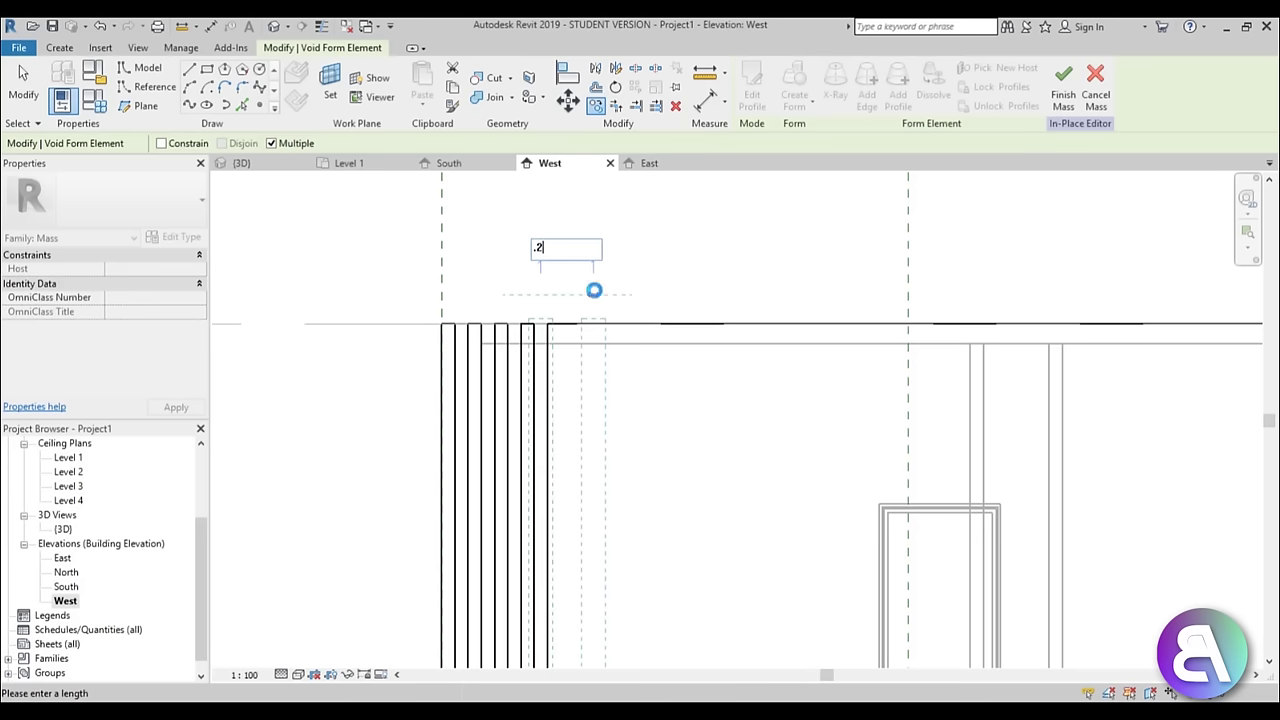
type(".2")
key("Return")
key("Escape")
scroll(489, 323, "up", 1)
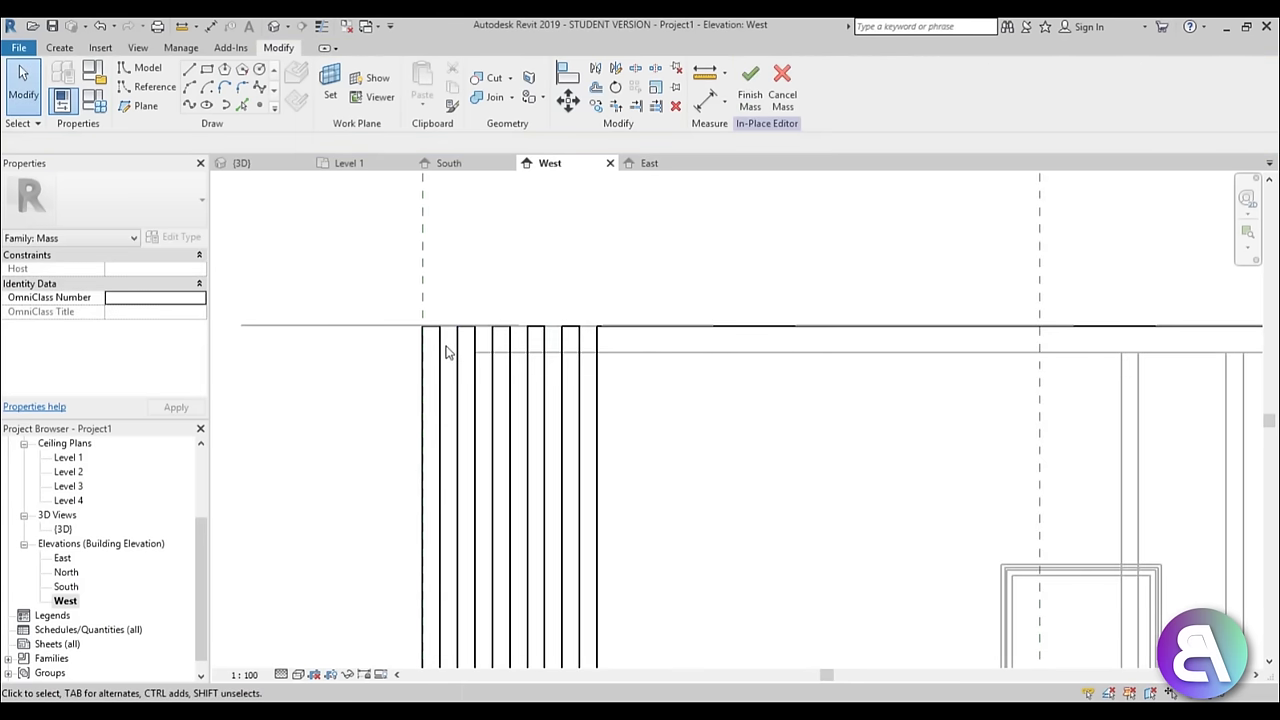
Select all five narrow void forms at the facade's edge in the West elevation
key("Tab")
key("Tab")
key("Tab")
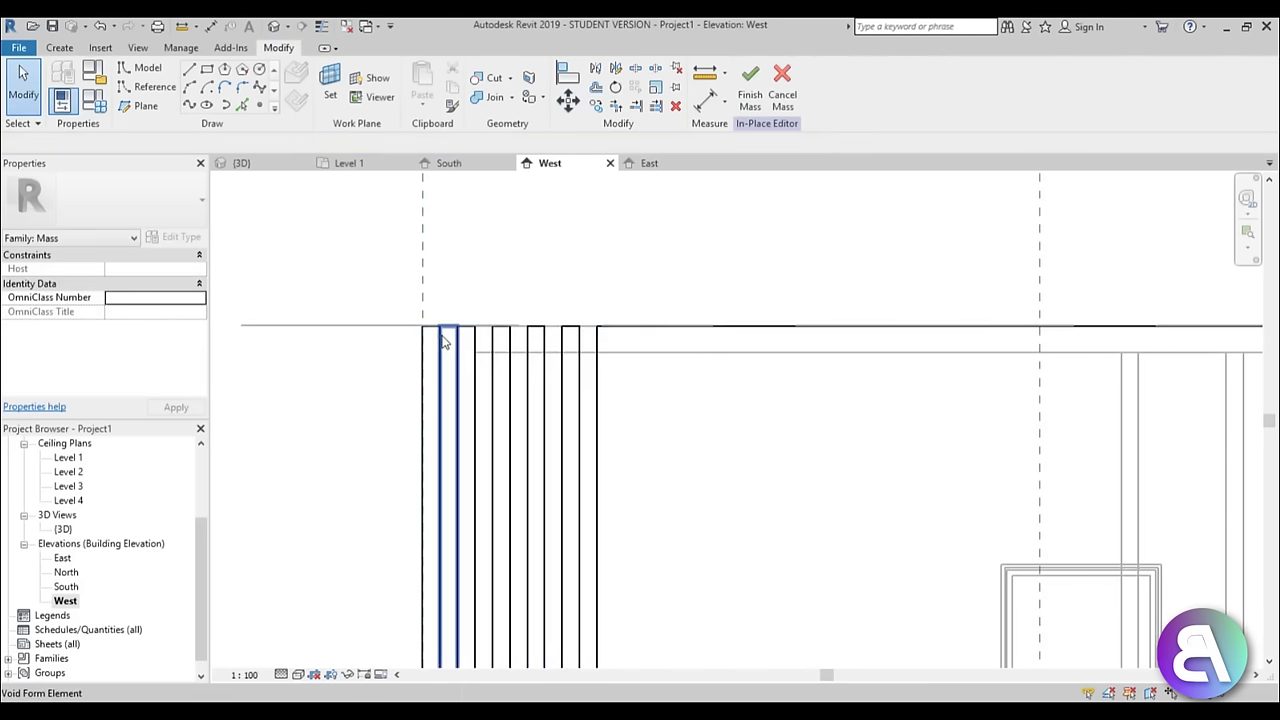
left_click(445, 341)
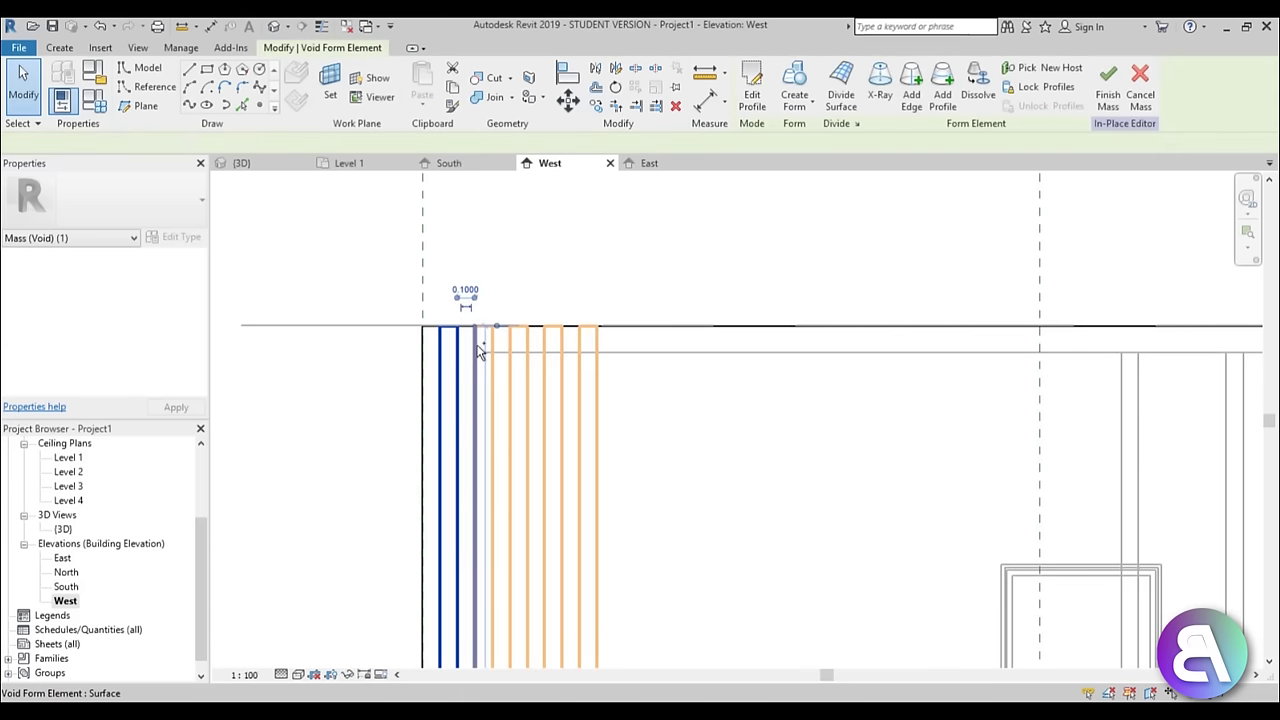
left_click(477, 340, "ctrl")
left_click(487, 348)
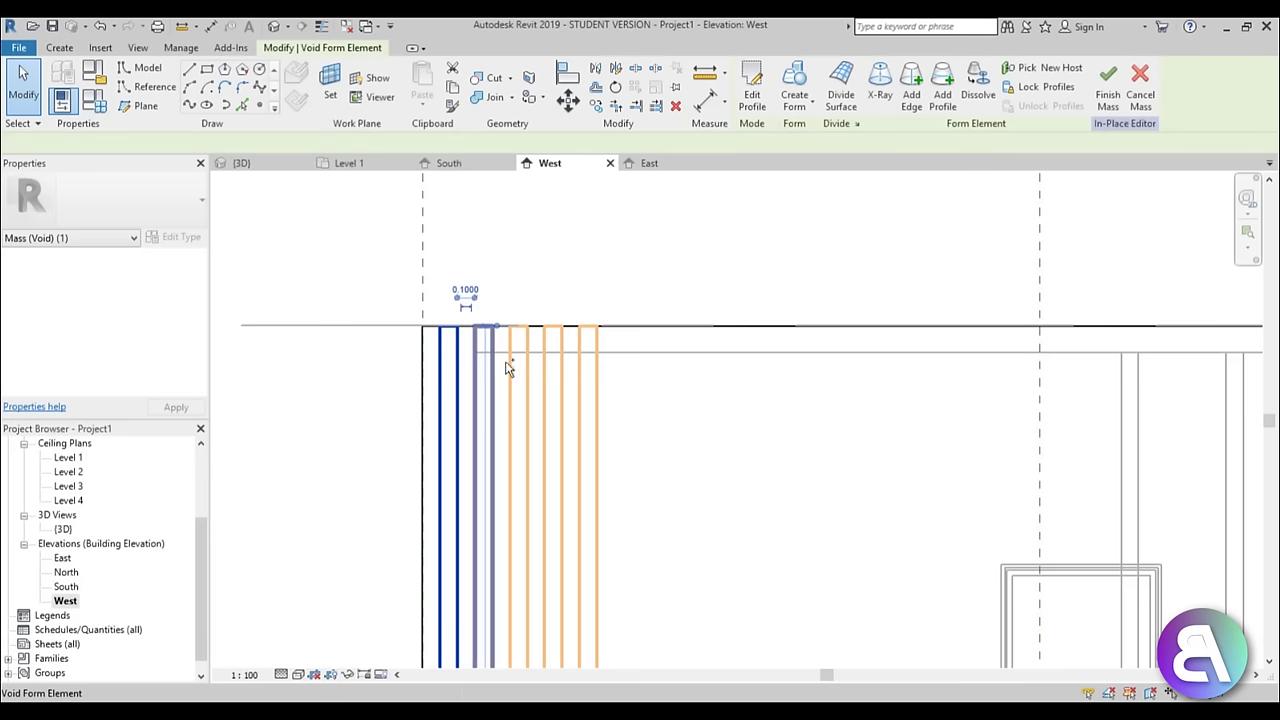
left_click(510, 366, "ctrl")
left_click(512, 366, "ctrl")
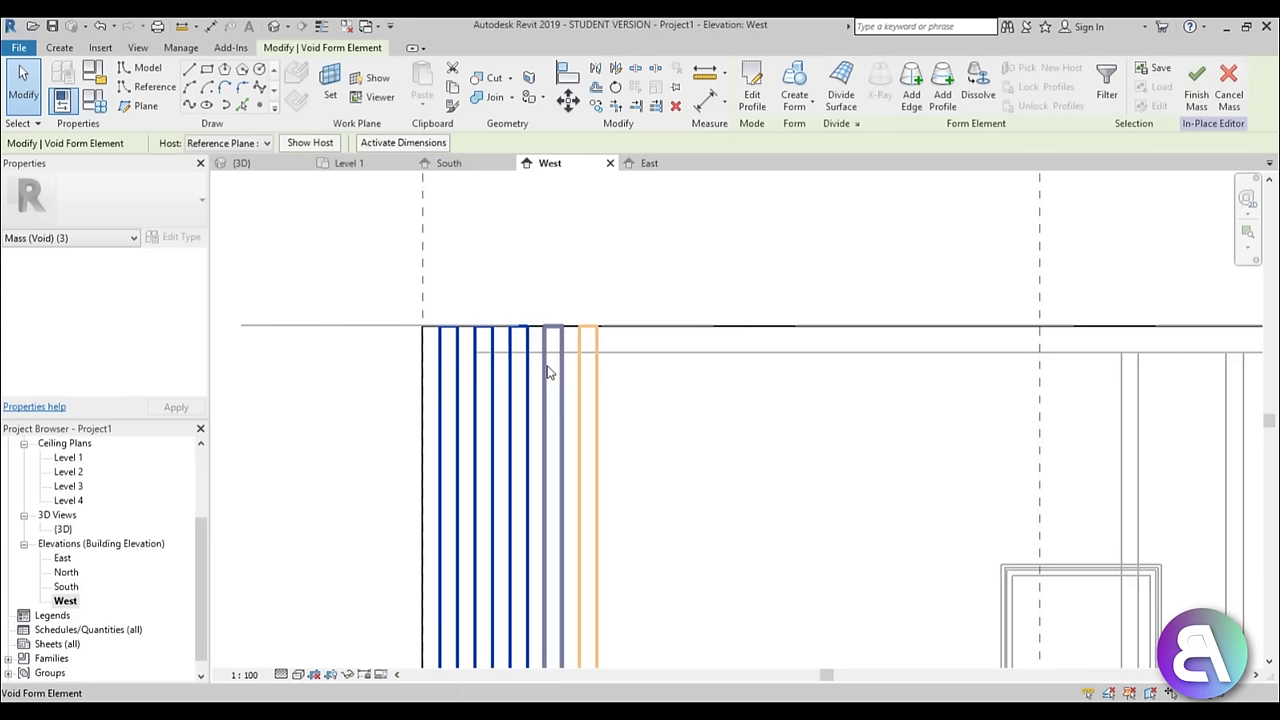
left_click(551, 353, "ctrl")
left_click(583, 375, "ctrl")
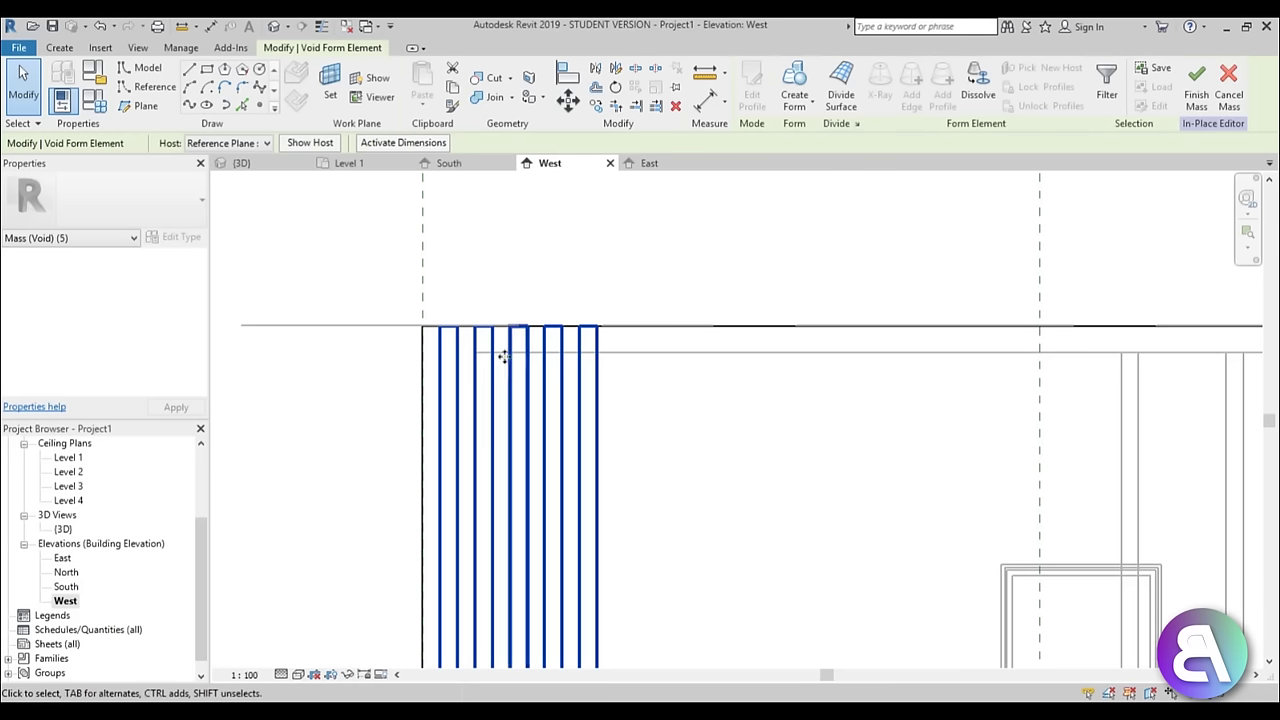
Copy the five selected void forms 1.0 along the facade, starting from the mass's corner
scroll(470, 330, "up", 3)
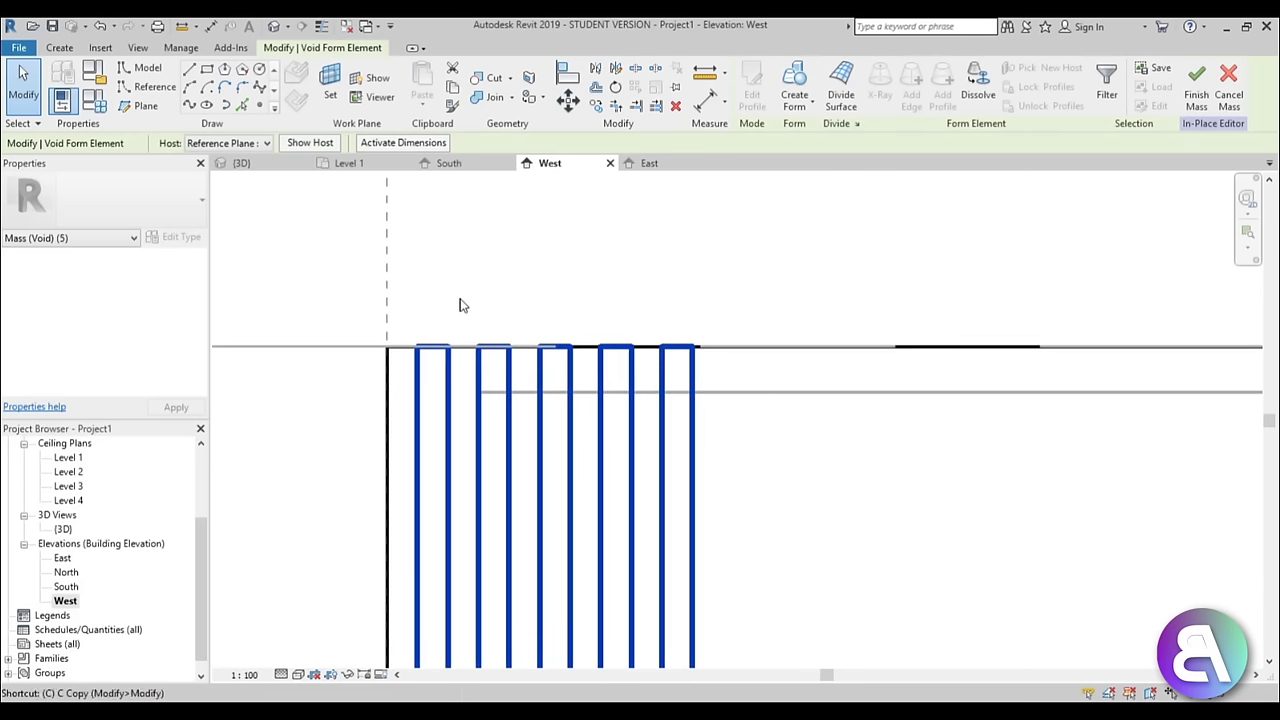
key("c")
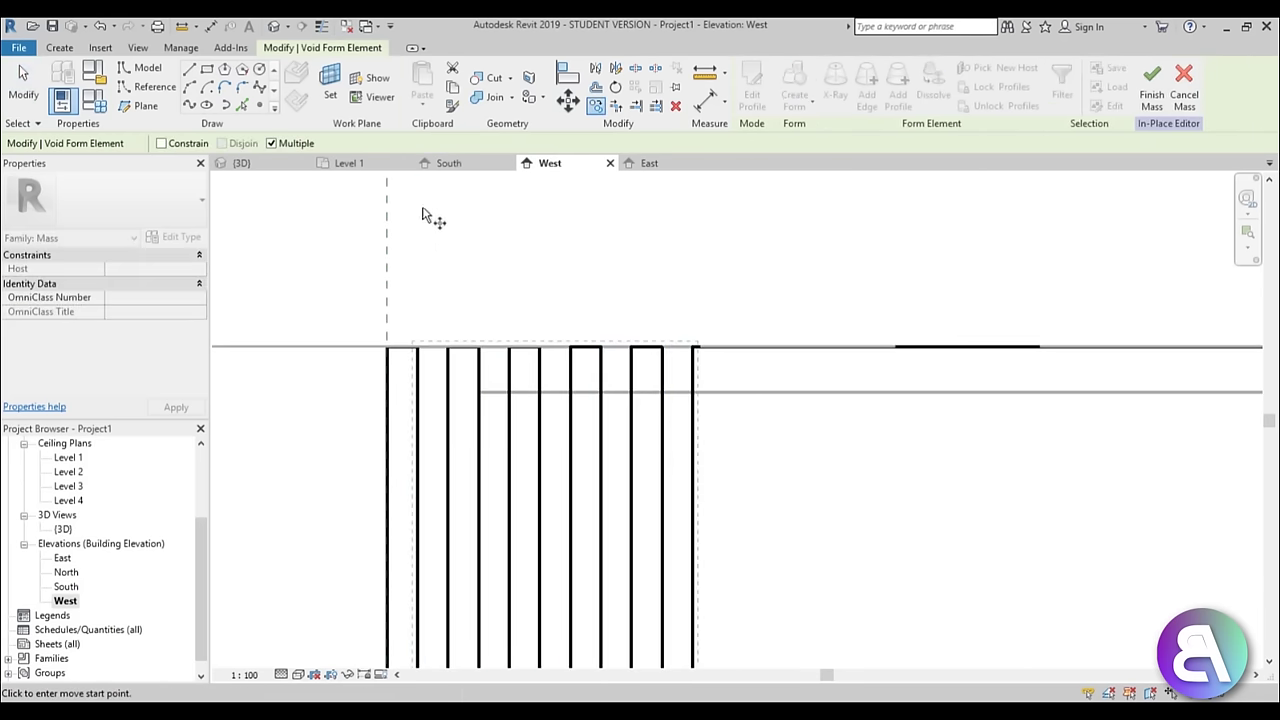
left_click(387, 347)
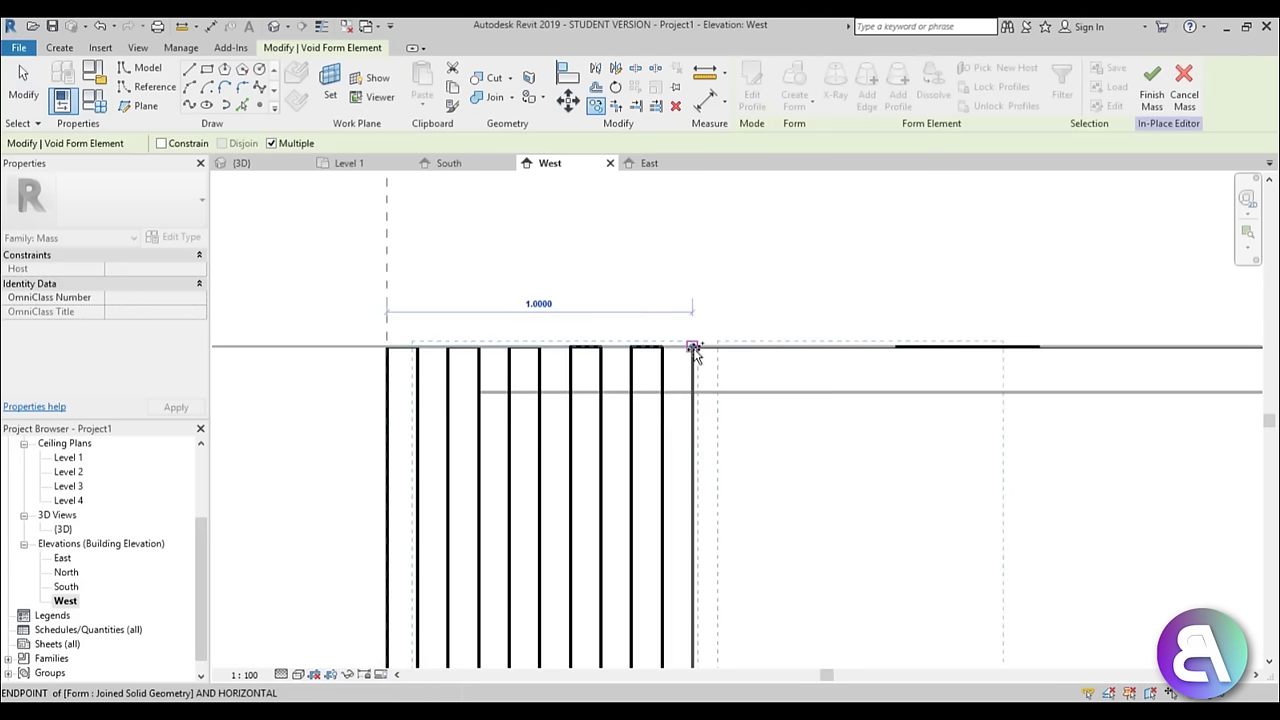
left_click(693, 348)
Place further copies of the five-void set every 1.0 along the facade until its far end is covered
middle_click_drag(755, 410, 273, 403)
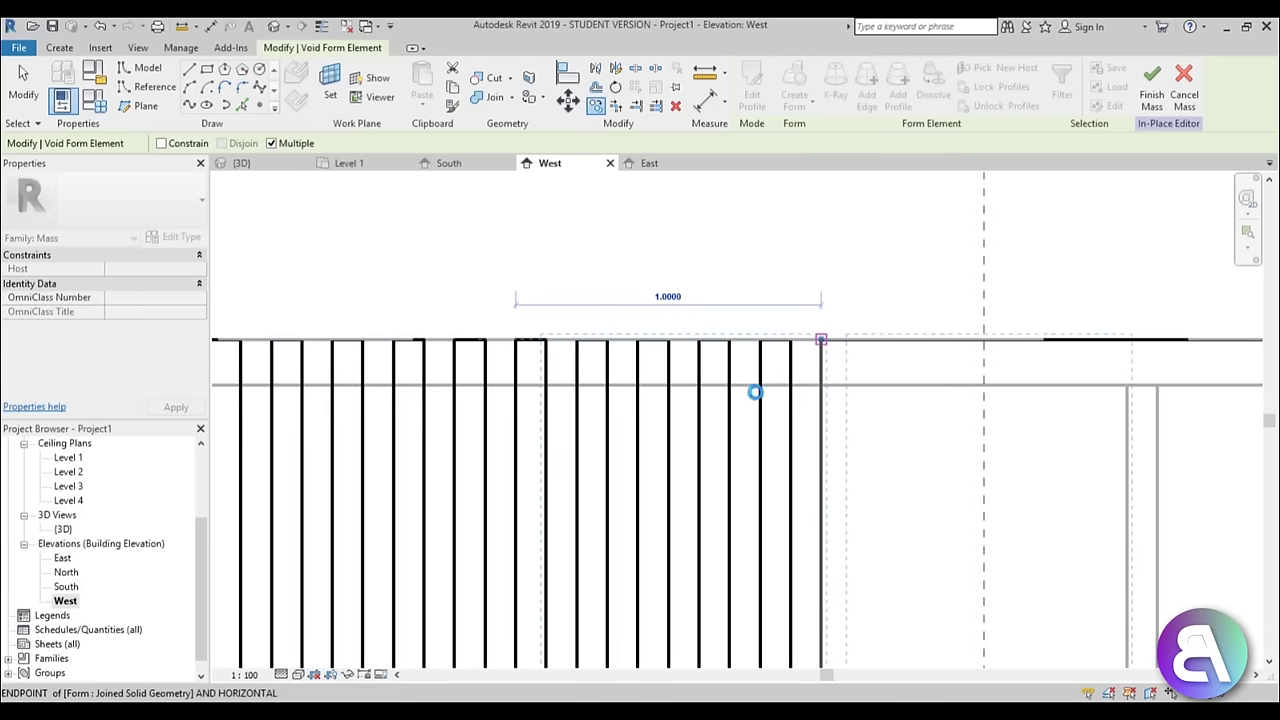
scroll(745, 400, "down", 4)
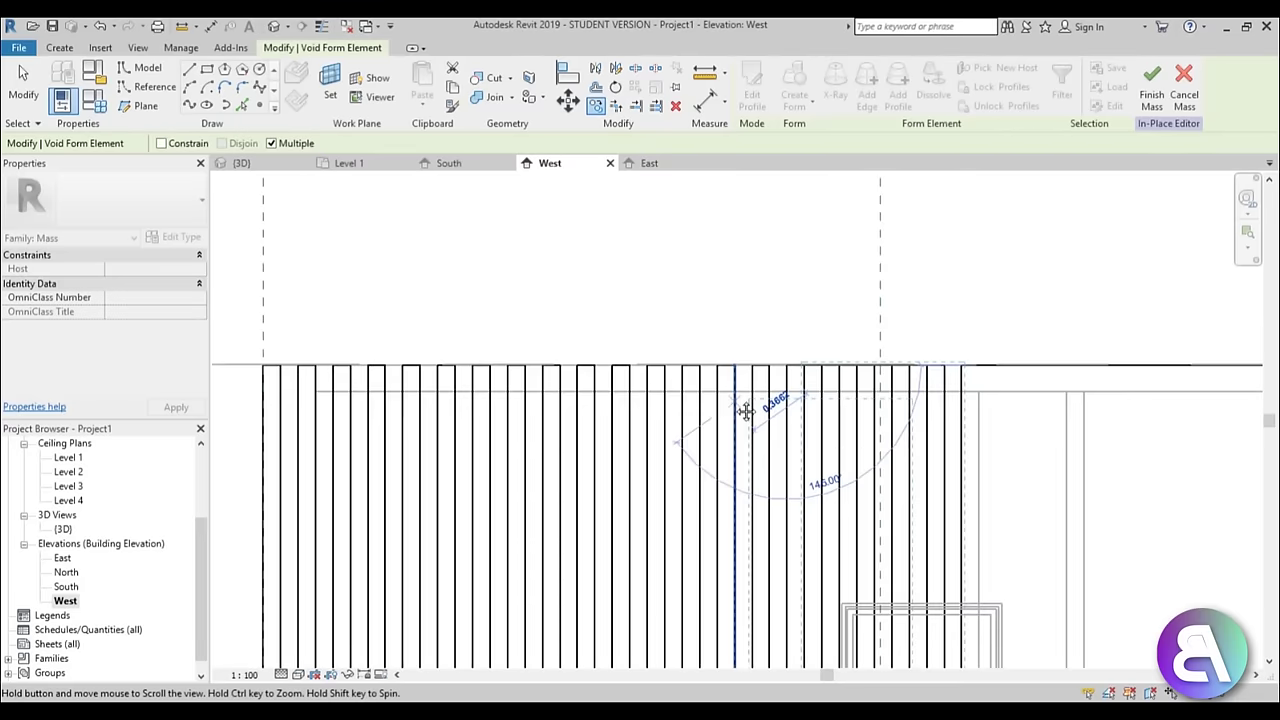
middle_click_drag(746, 411, 293, 388)
scroll(496, 356, "up", 3)
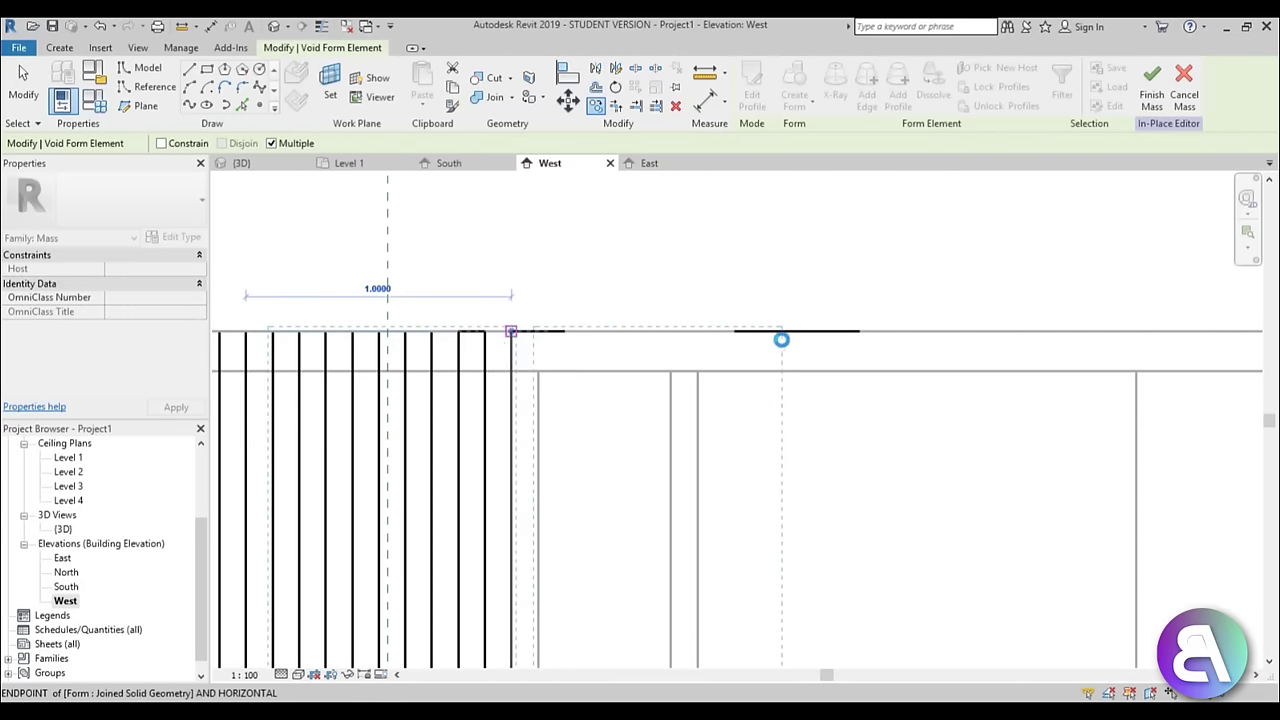
left_click(781, 337)
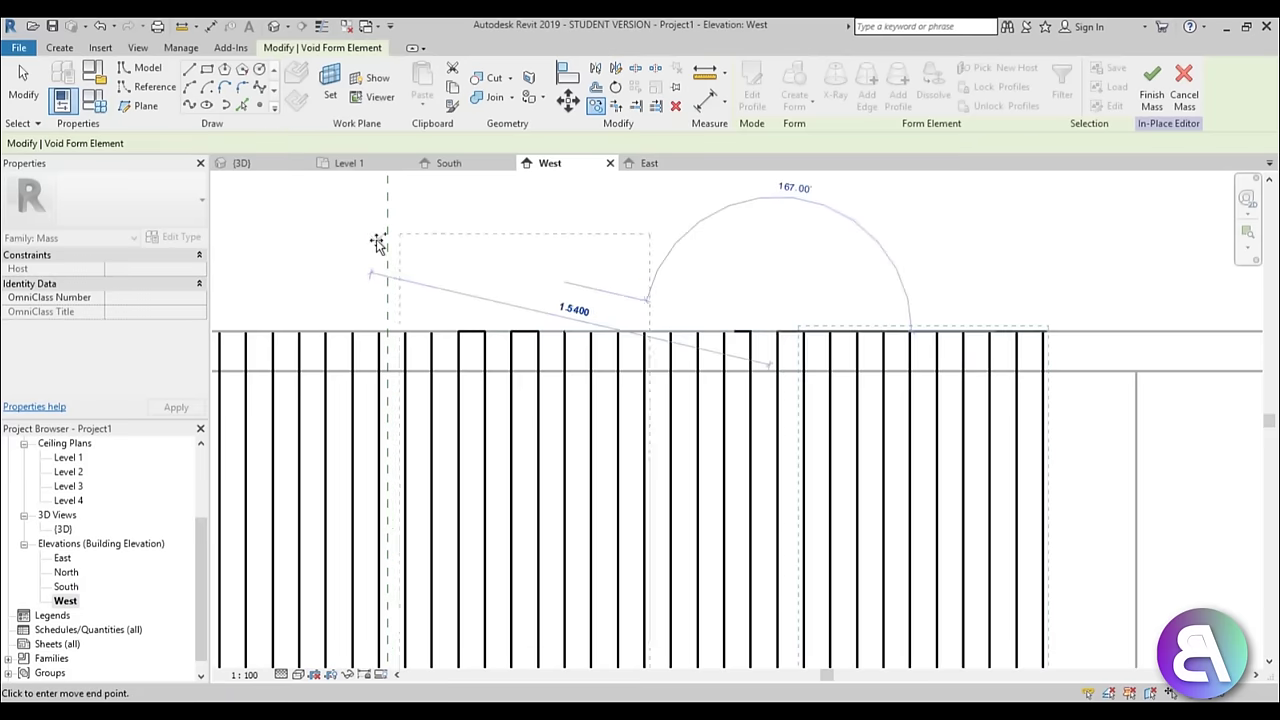
scroll(369, 265, "down", 3)
middle_click_drag(398, 299, 330, 333)
scroll(603, 334, "up", 2)
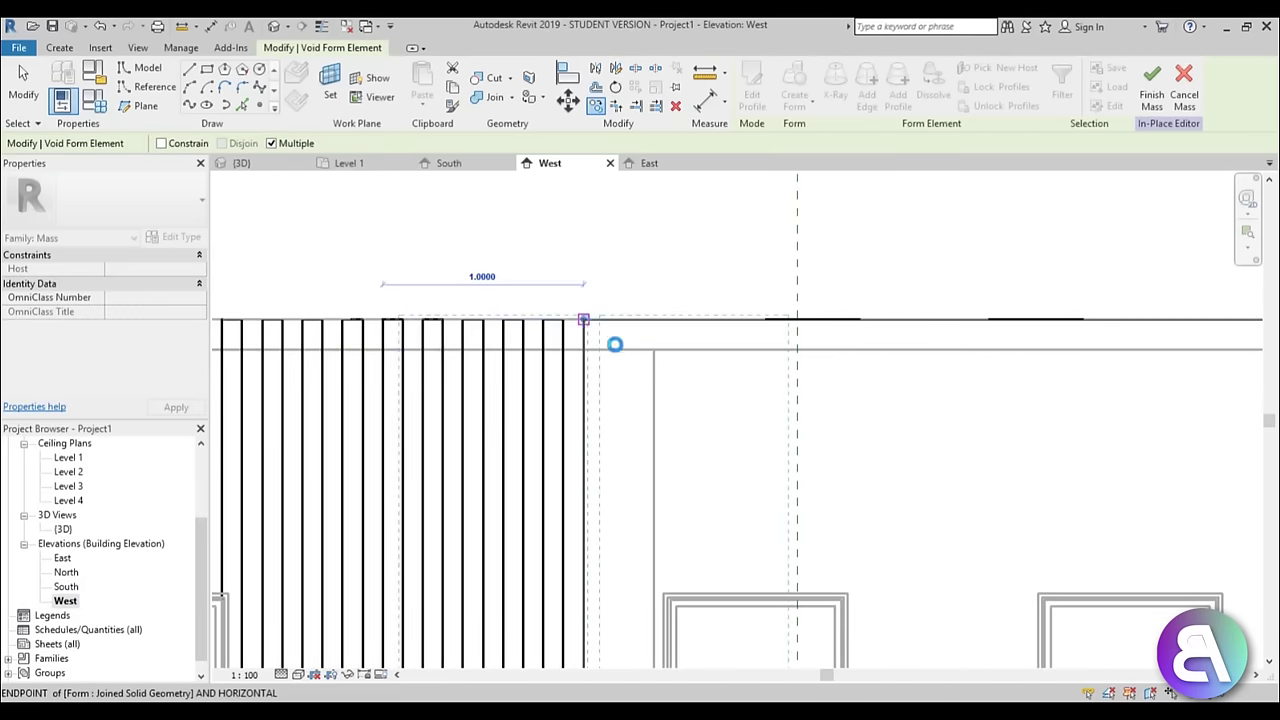
middle_click_drag(1129, 414, 803, 295)
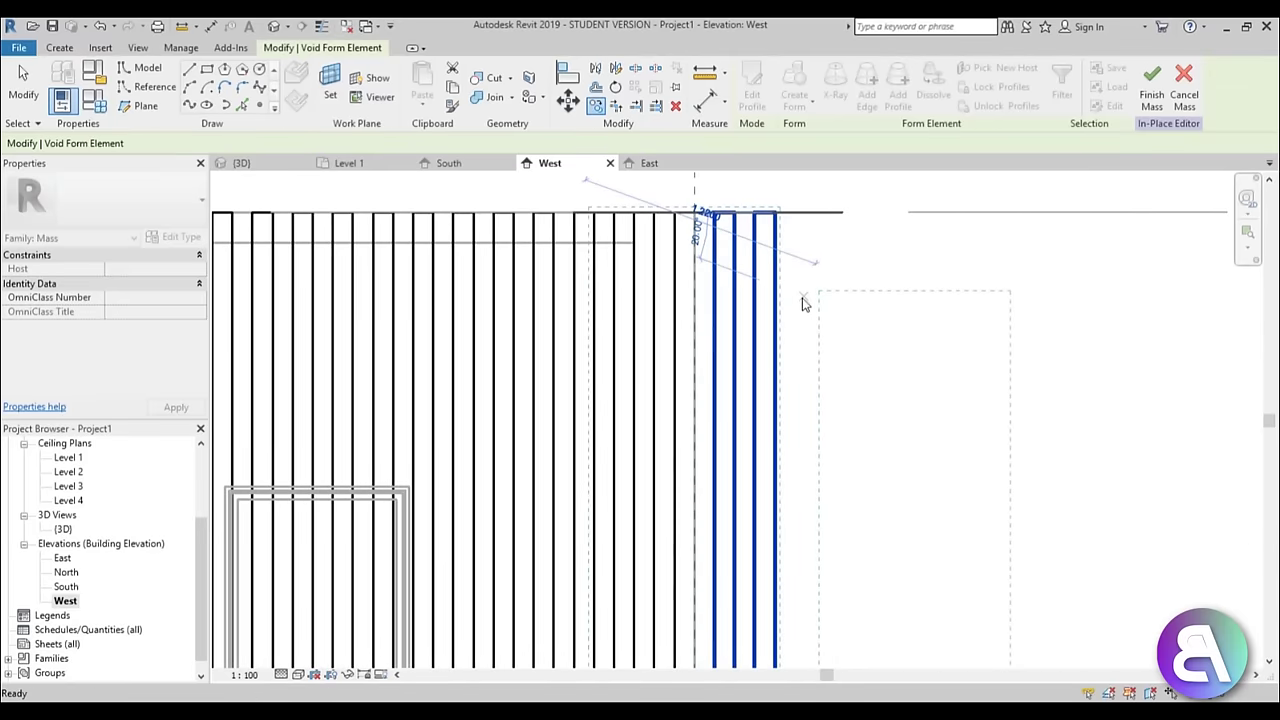
key("Escape")
key("Escape")
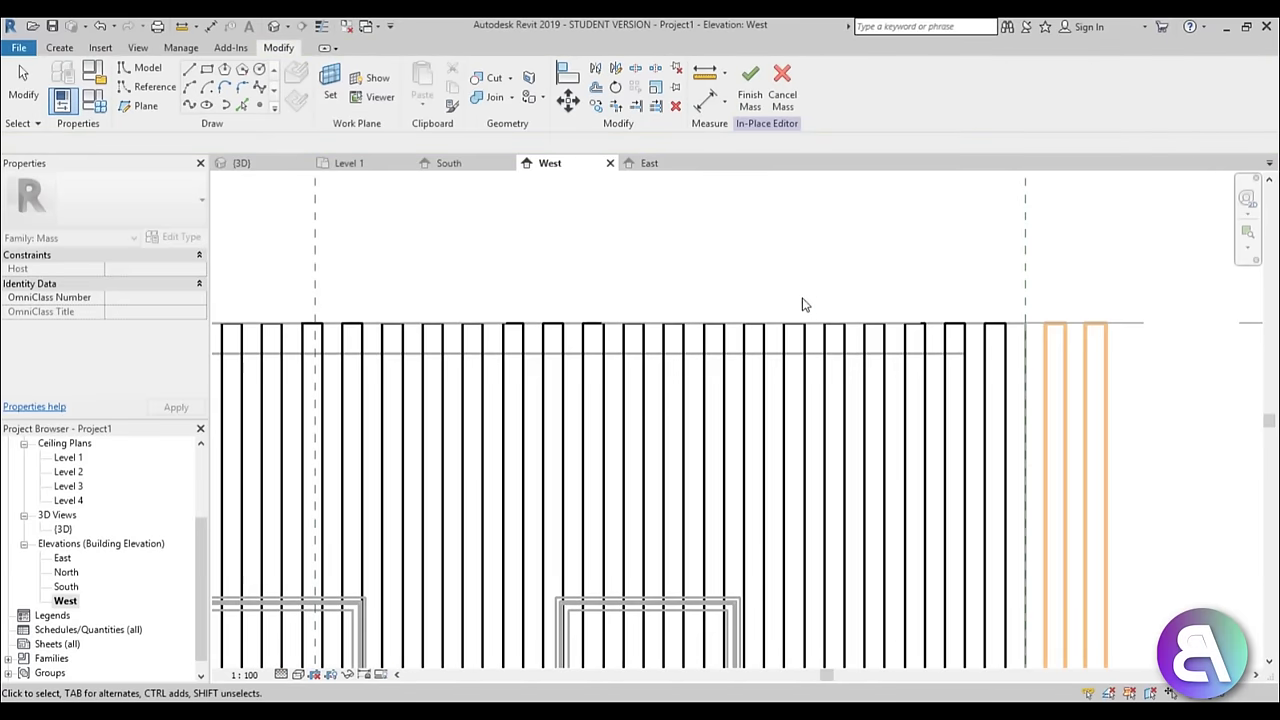
Delete the two surplus void forms that lie beyond the facade's far end
middle_click_drag(1163, 397, 777, 274)
scroll(776, 277, "up", 2)
left_click_drag(775, 277, 619, 268)
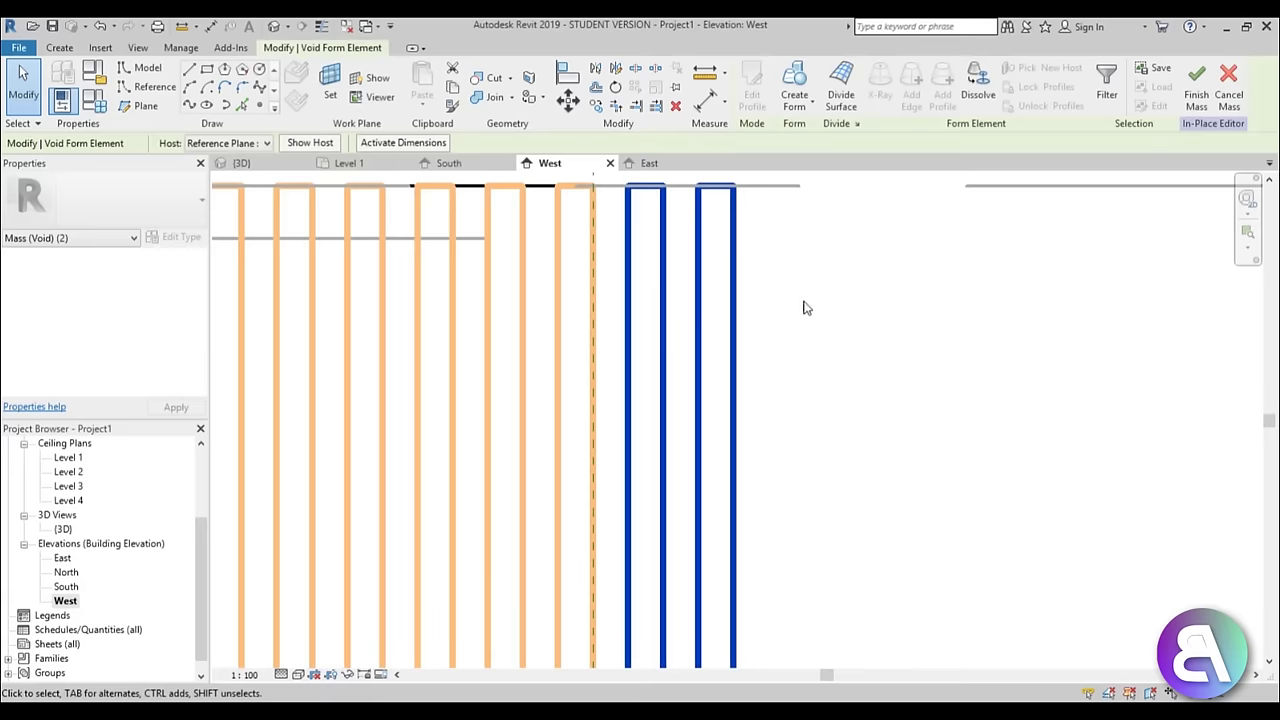
key("Delete")
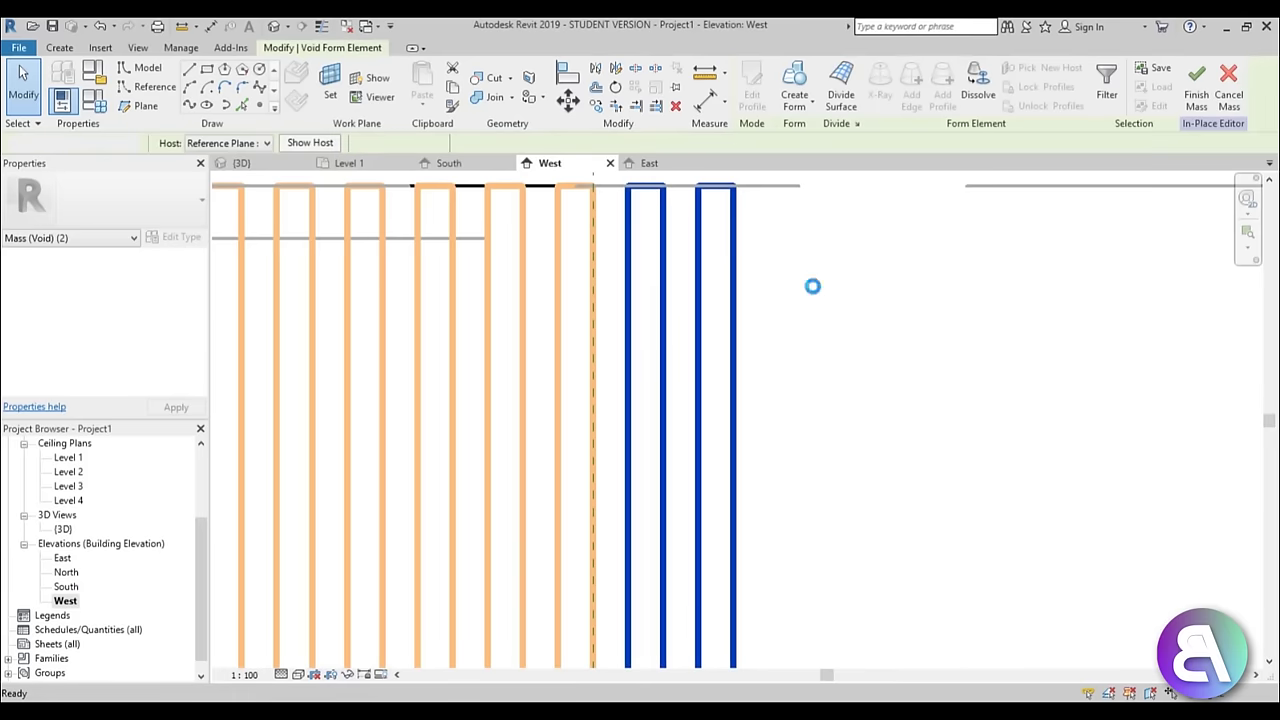
left_click(832, 274)
scroll(831, 290, "down", 5)
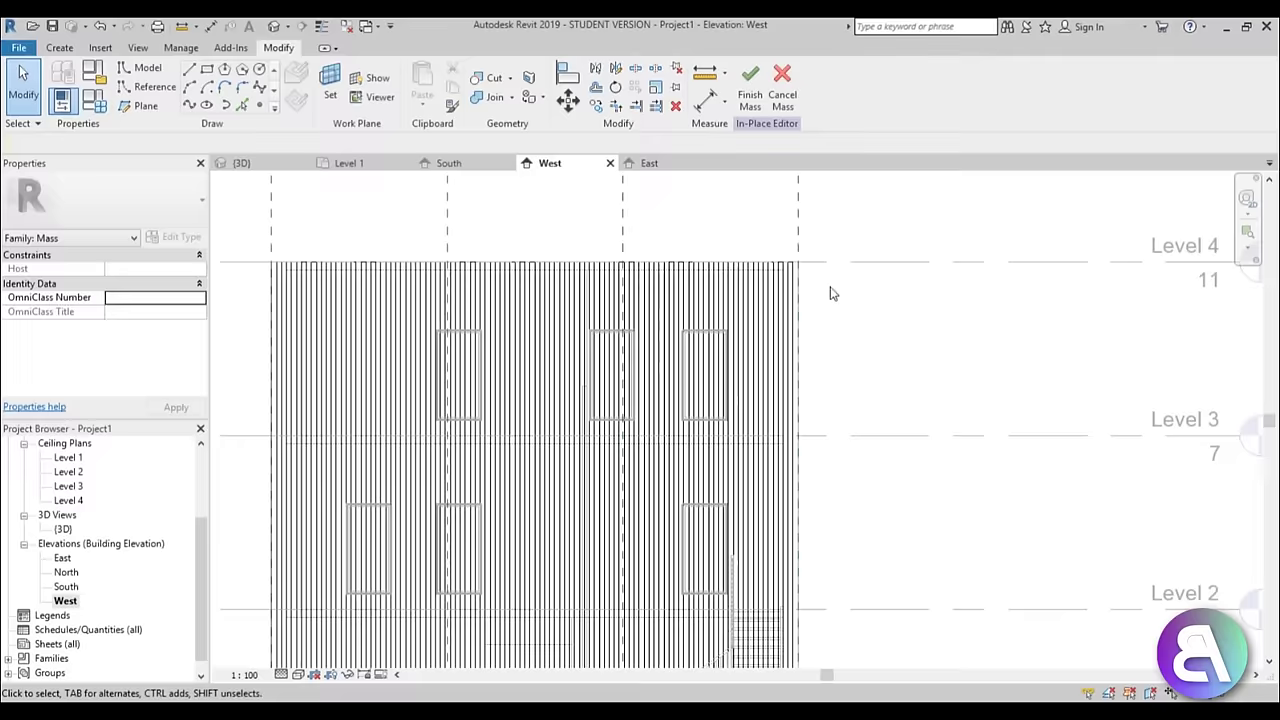
middle_click_drag(837, 312, 839, 286)
Examine the finned wavy facade in the 3D view, including its bottom edge and the door and window areas
left_click(275, 27)
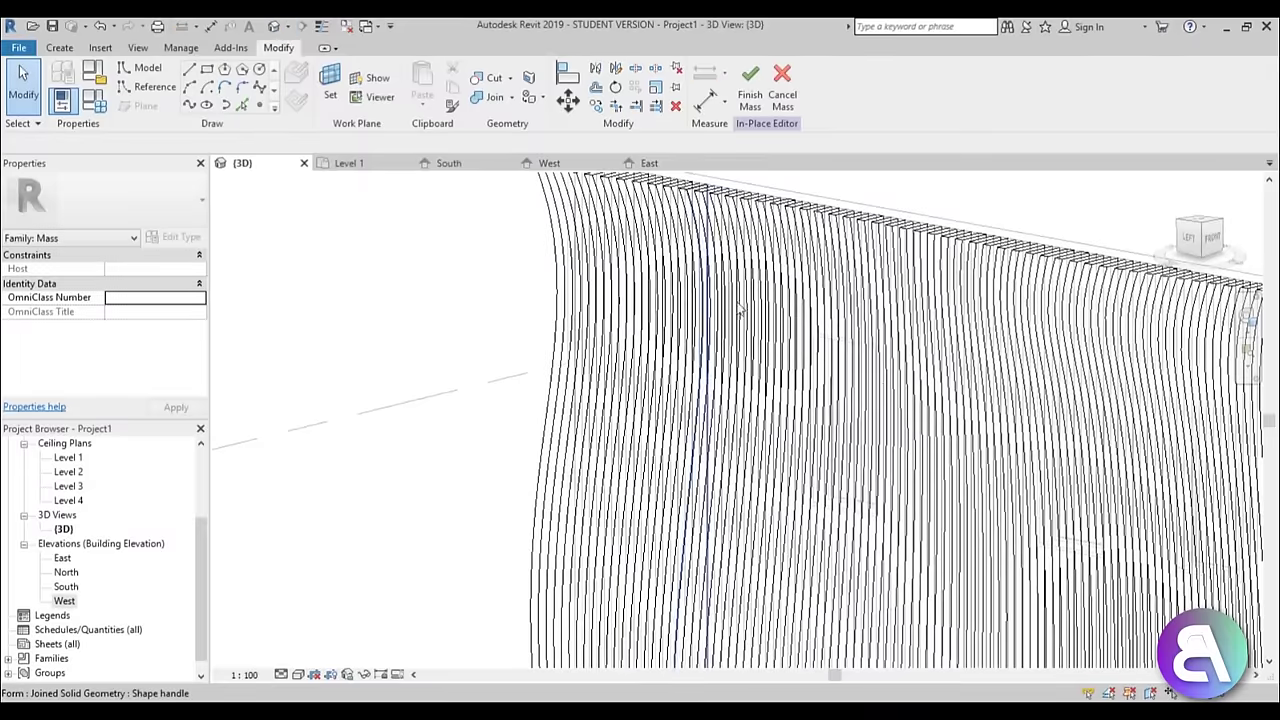
scroll(737, 309, "down", 3)
scroll(537, 306, "down", 3)
mouse_move(717, 420)
middle_mouse_down("shift")
mouse_move(811, 355)
mouse_move(820, 423)
mouse_move(726, 423)
middle_mouse_up("shift")
scroll(831, 389, "up", 5)
middle_click_drag(831, 389, 1076, 384)
scroll(540, 222, "down", 1)
middle_click_drag(633, 312, 640, 463)
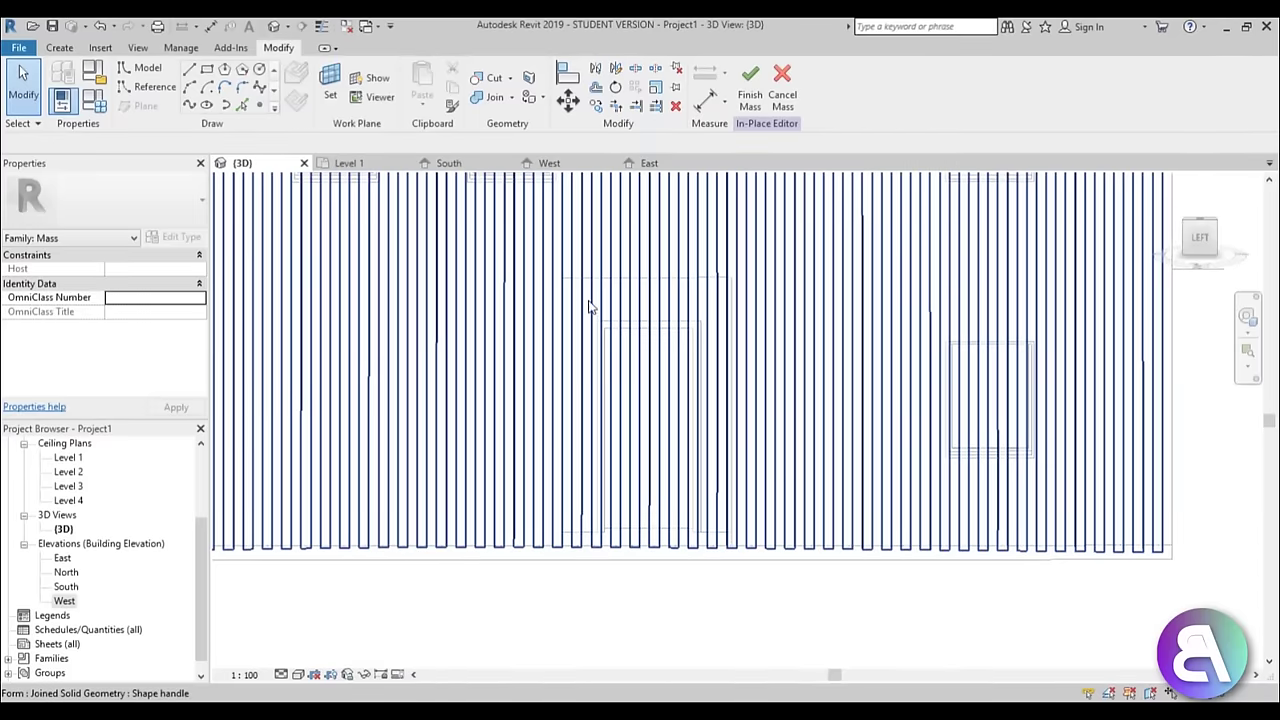
mouse_move(666, 551)
middle_mouse_down("shift")
mouse_move(809, 329)
mouse_move(734, 434)
mouse_move(703, 340)
mouse_move(666, 520)
mouse_move(685, 563)
middle_mouse_up("shift")
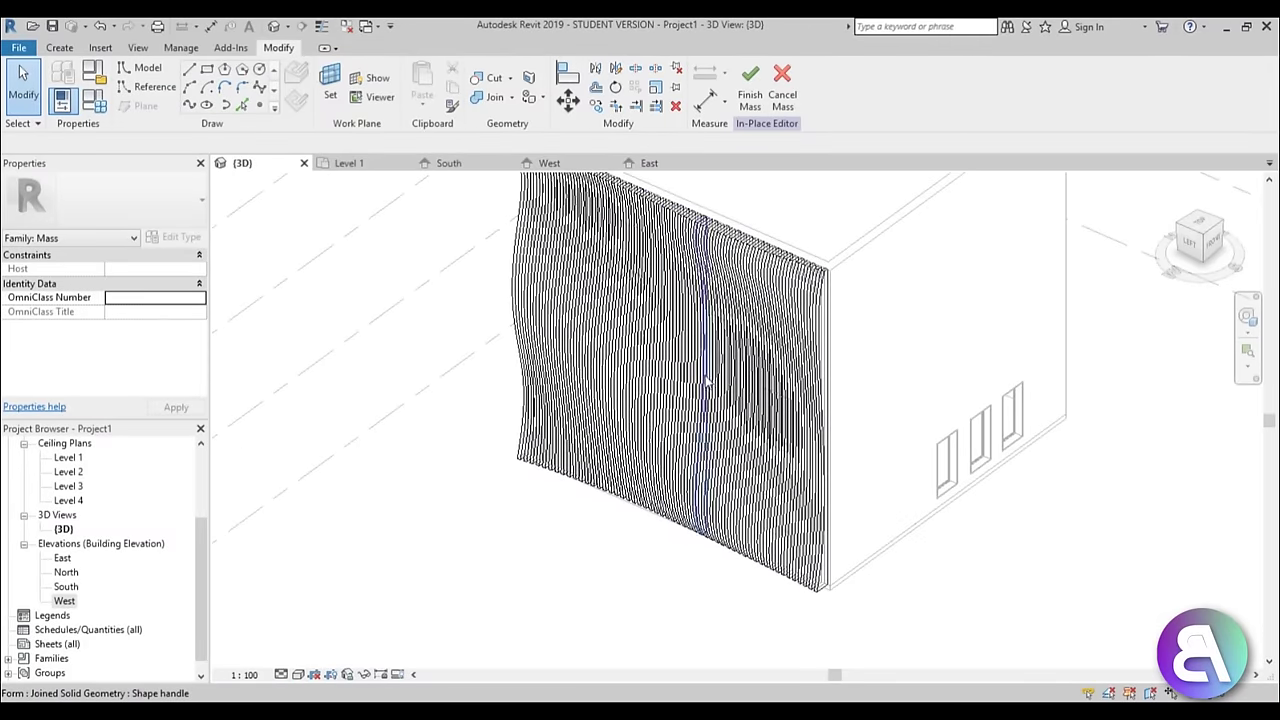
middle_click_drag(622, 500, 660, 520, "shift")
scroll(540, 365, "up", 3)
scroll(641, 283, "down", 2)
middle_click_drag(641, 283, 677, 351, "shift")
middle_click_drag(722, 630, 652, 472)
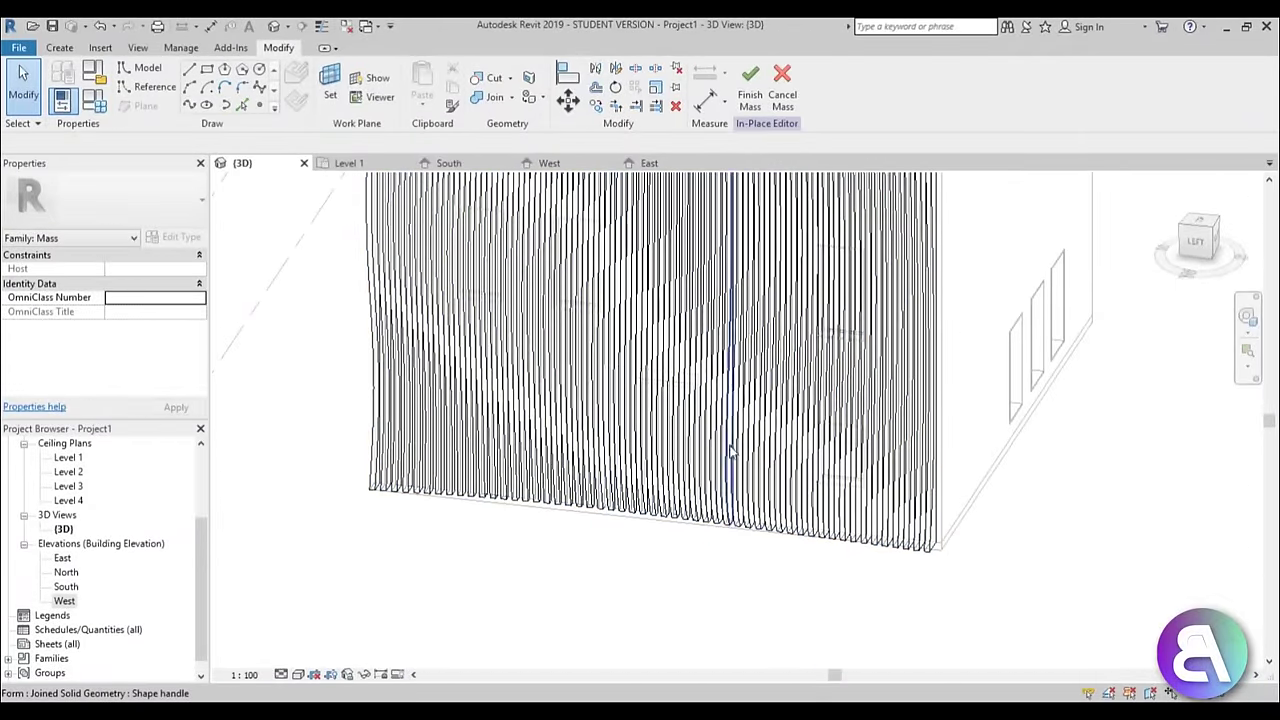
Return to the West elevation and set its visual style to Wireframe so the windows behind the fins can be traced
double_click(66, 601)
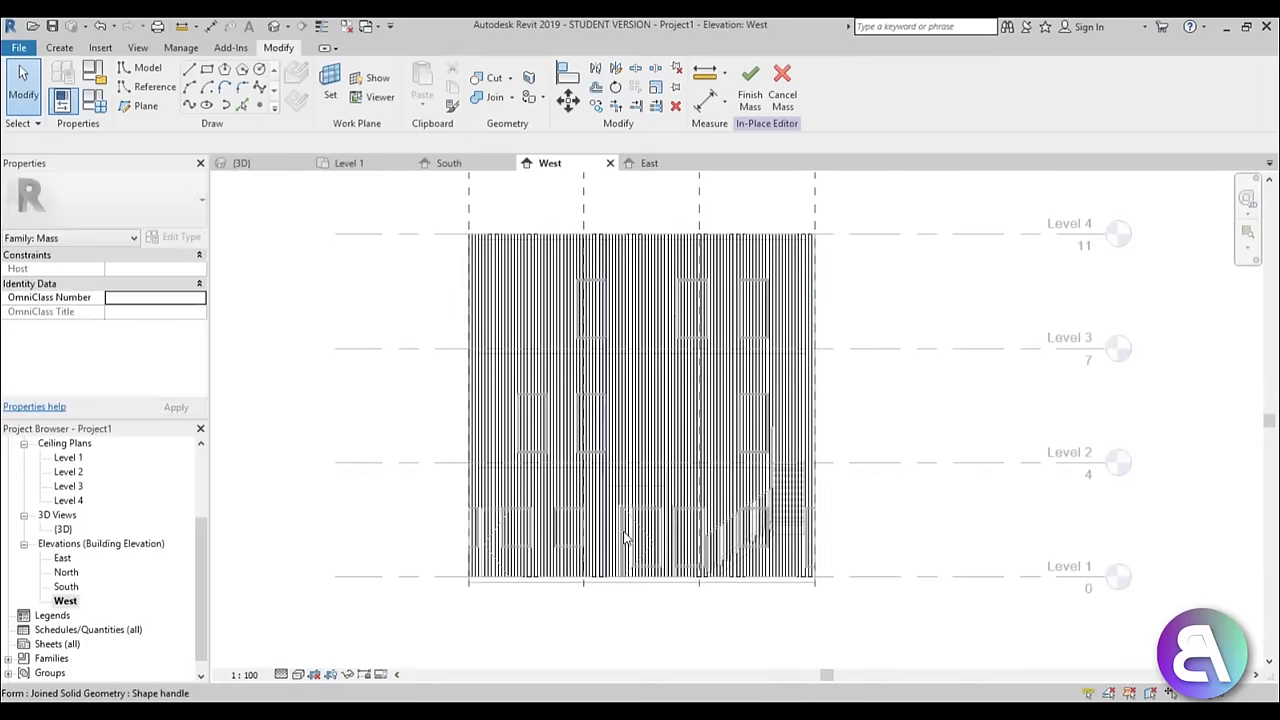
scroll(606, 580, "up", 5)
scroll(611, 590, "down", 6)
middle_click_drag(611, 437, 611, 711)
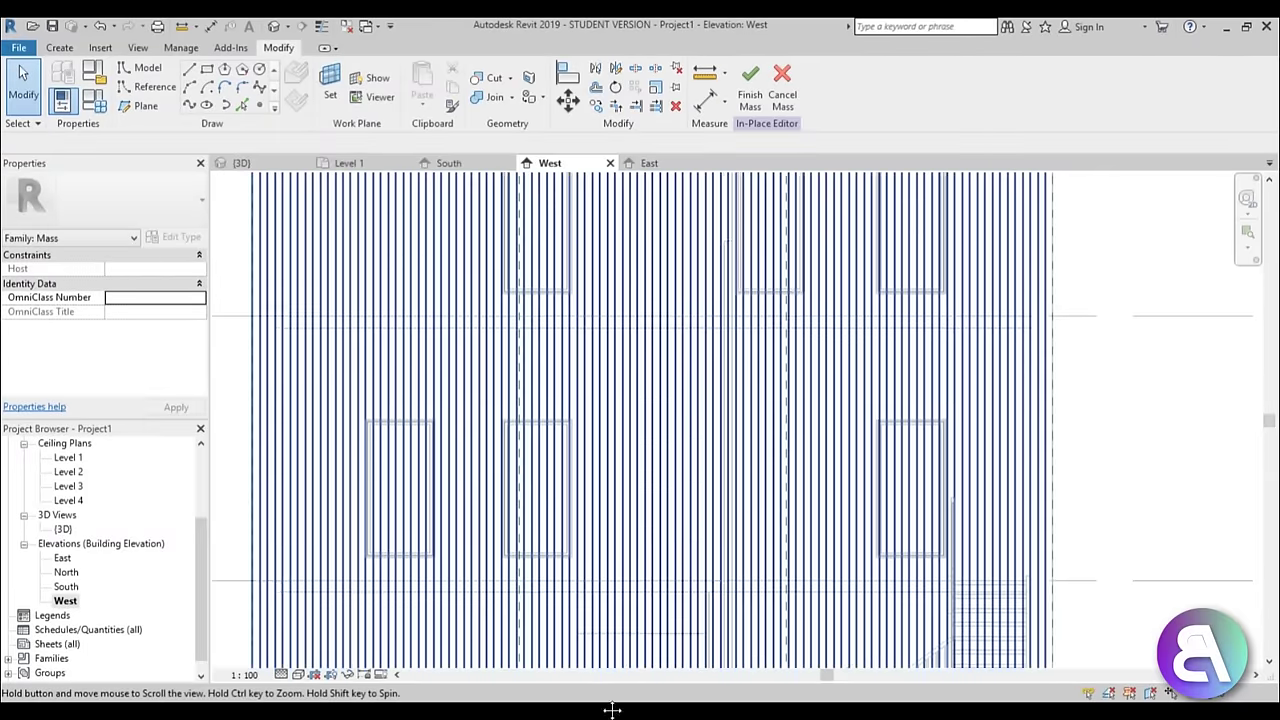
middle_click_drag(319, 554, 376, 641)
scroll(370, 645, "up", 1)
left_click(298, 674)
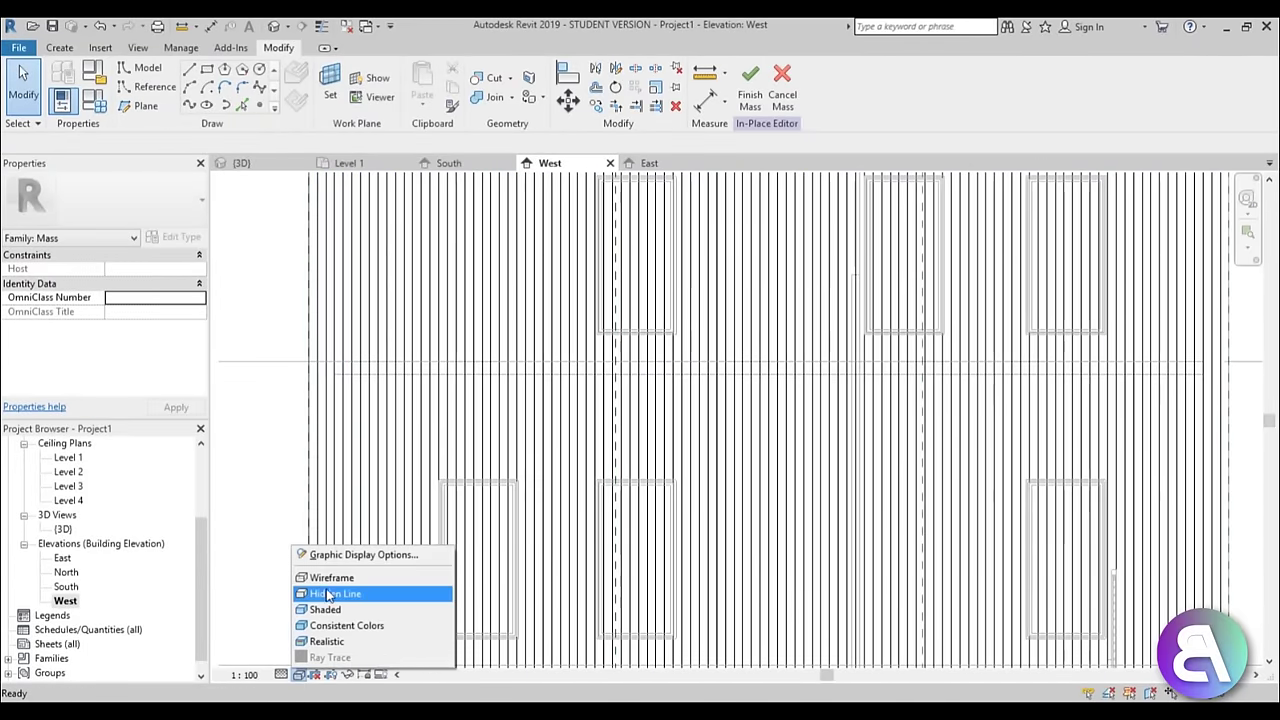
left_click(331, 580)
scroll(648, 320, "up", 3)
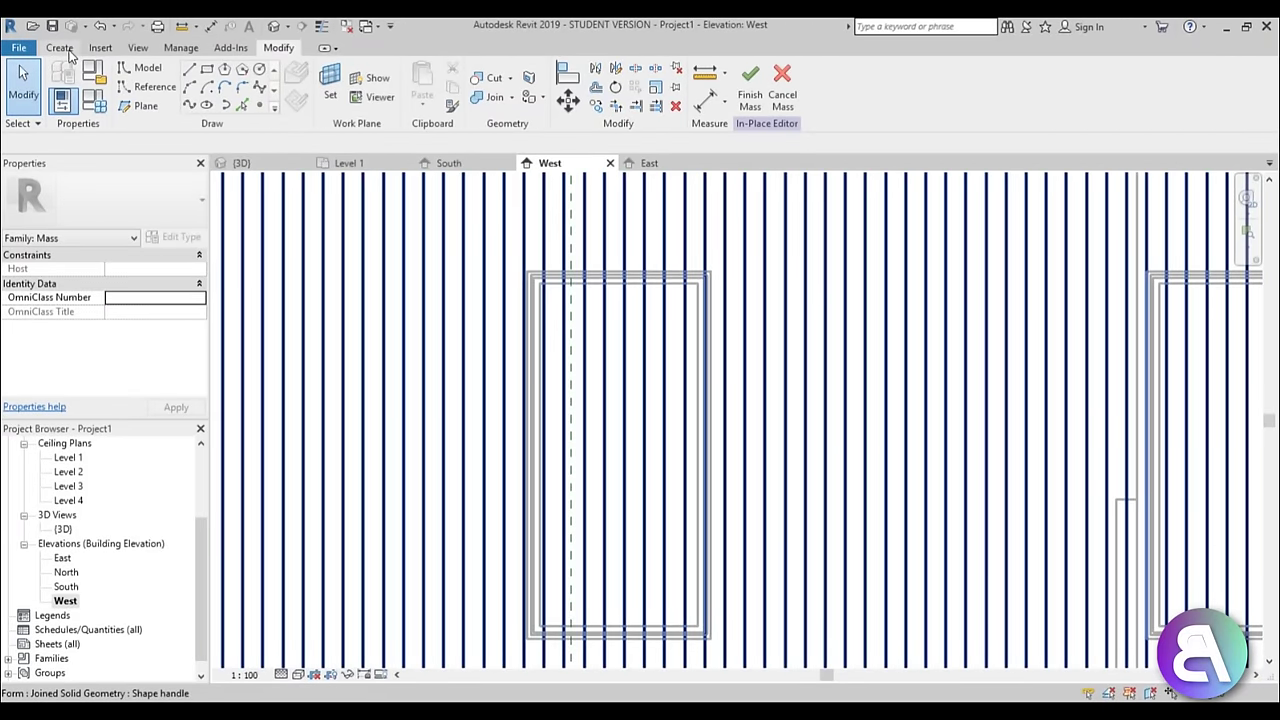
Draw a model-line rectangle about 0.915 wide on Reference Plane : A around the outer frame of the leftmost window above Level 3
left_click(190, 69)
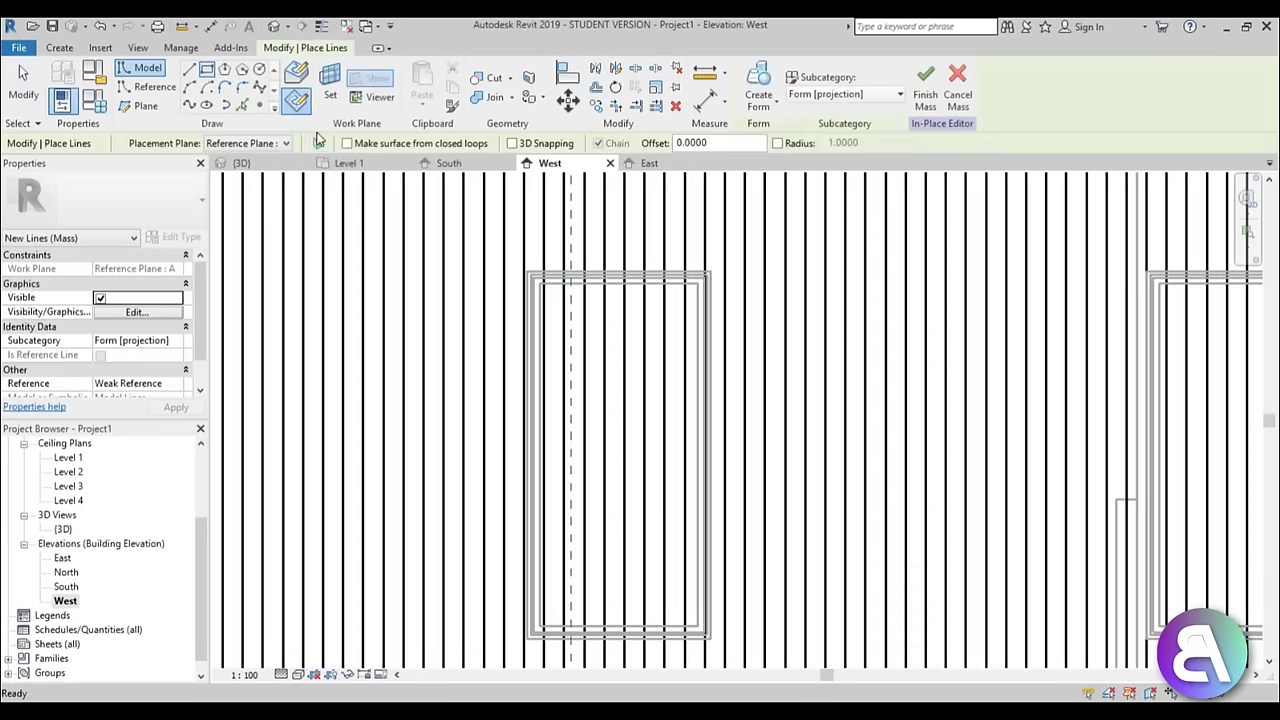
left_click(268, 147)
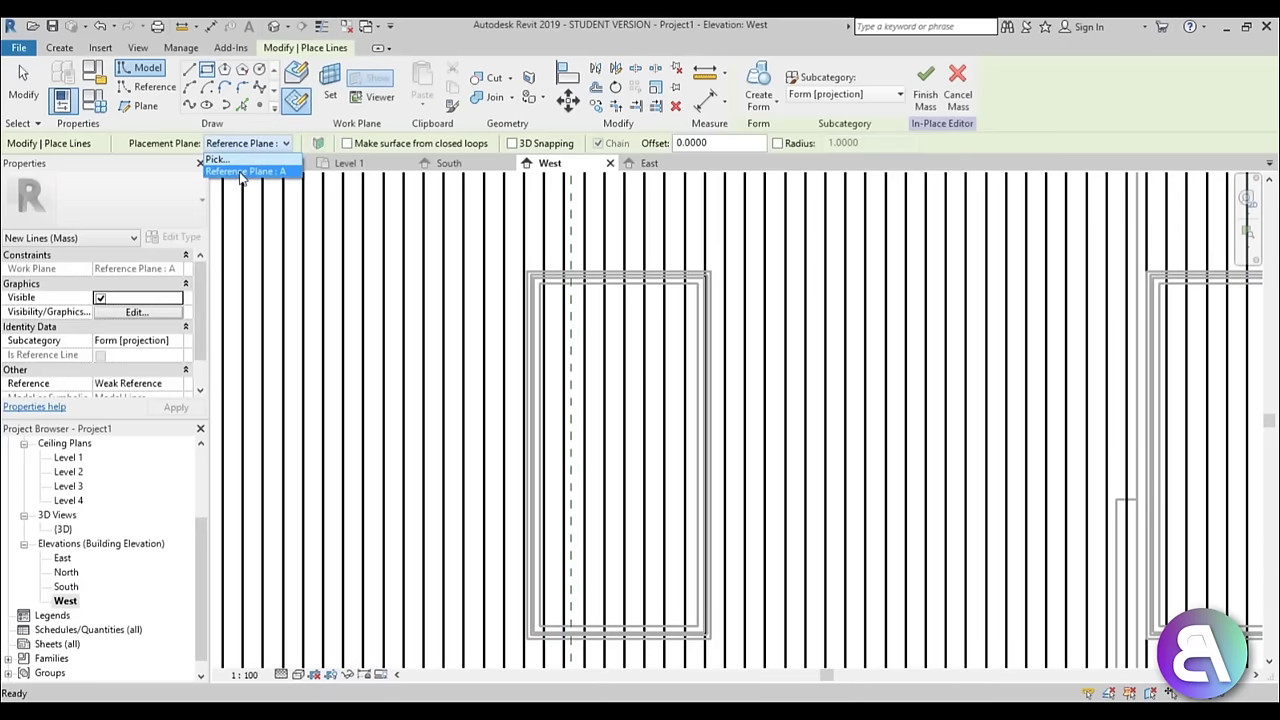
left_click(241, 173)
scroll(510, 292, "up", 3)
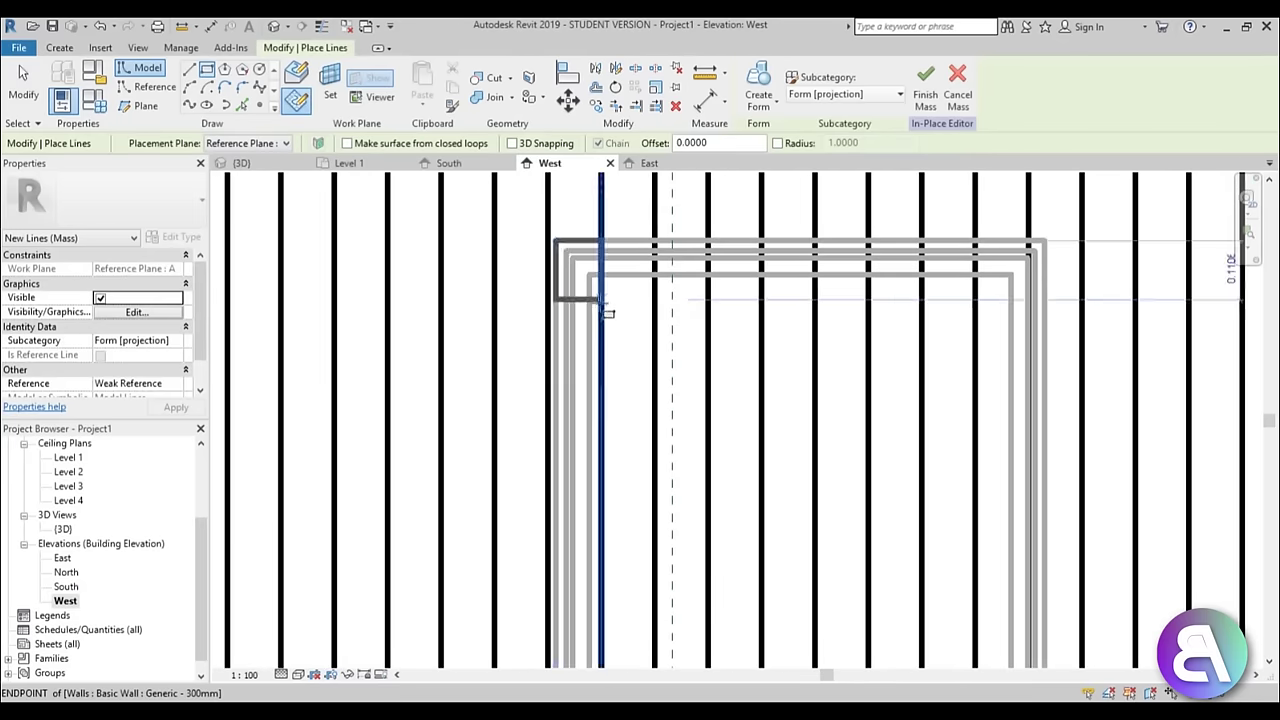
scroll(602, 303, "down", 3)
middle_click_drag(785, 531, 645, 303)
scroll(637, 387, "up", 3)
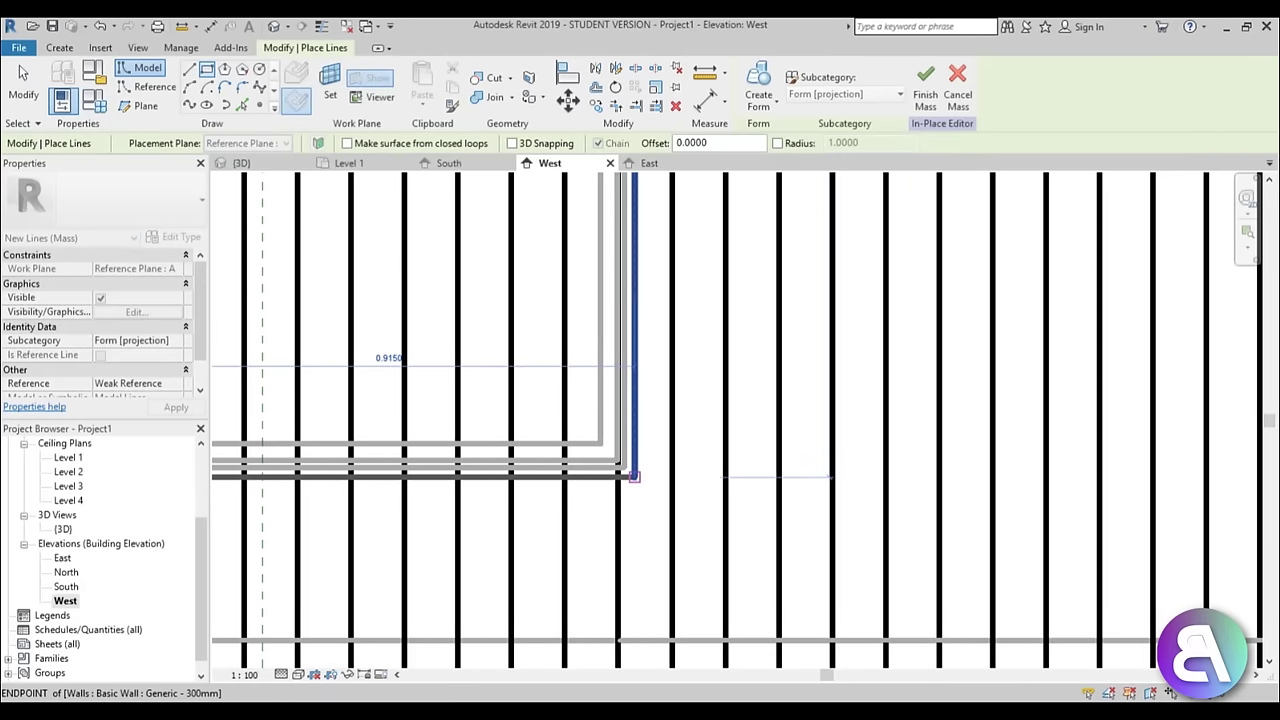
left_click(634, 477)
Create a void form from the window rectangle in the 3D view and pull it outward through the wavy fins
left_click(275, 27)
scroll(620, 343, "down", 2)
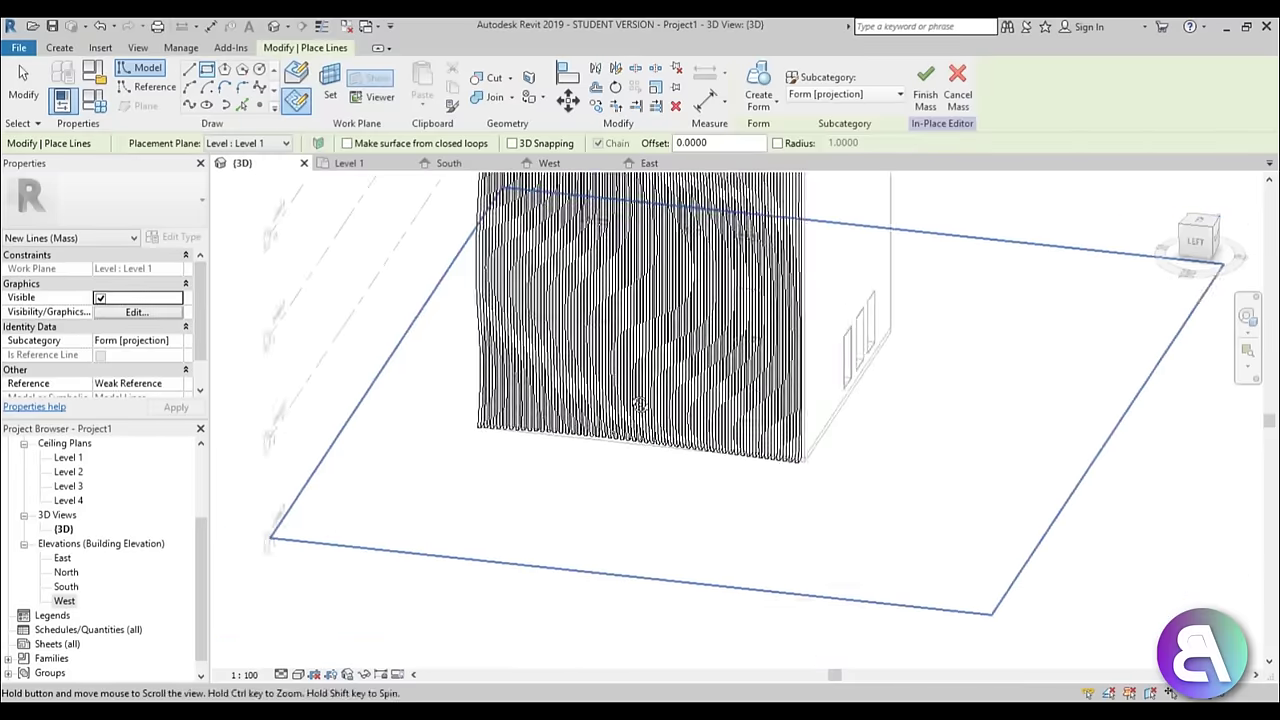
middle_click_drag(622, 345, 763, 398, "shift")
scroll(762, 398, "up", 3)
key("Escape")
key("Escape")
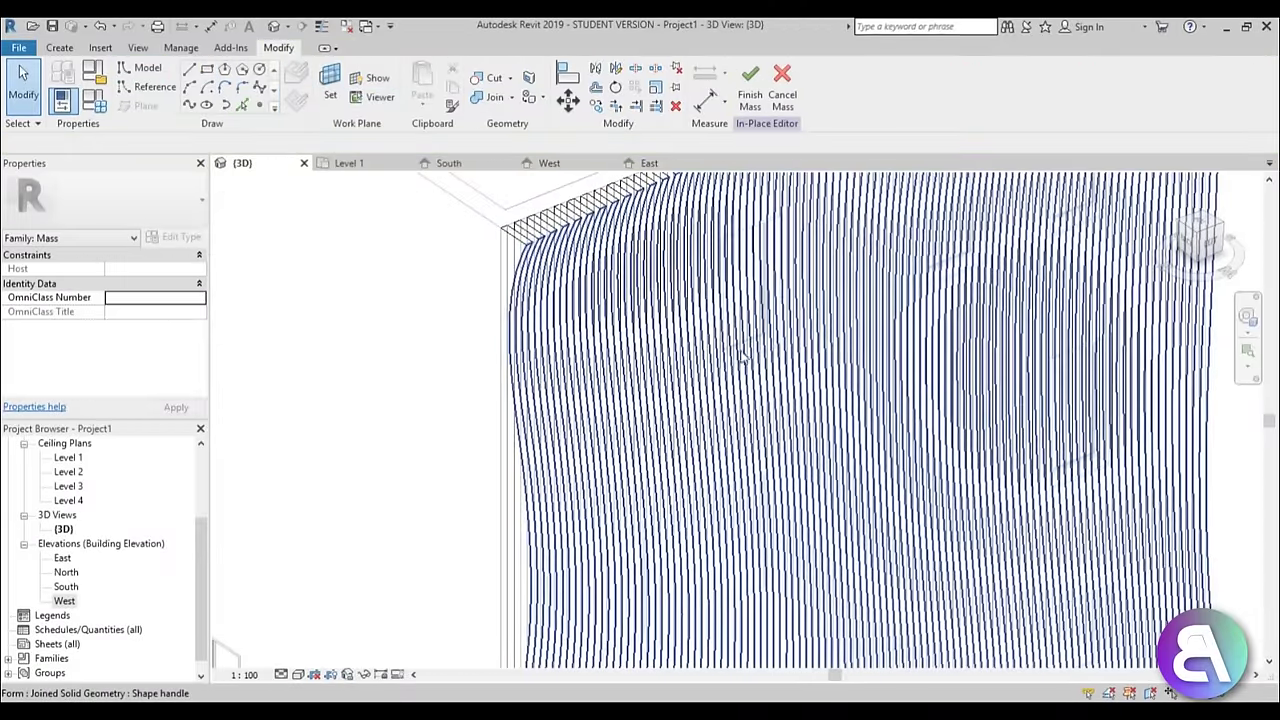
left_click(725, 368)
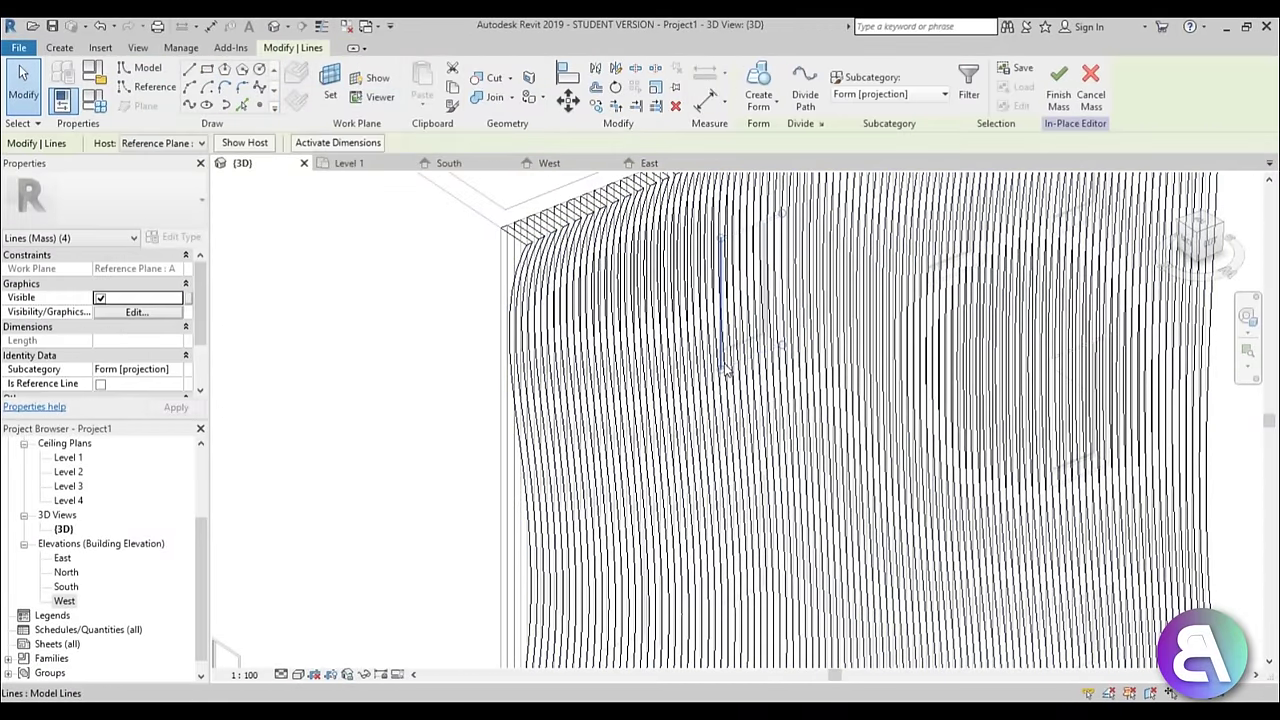
left_click(759, 107)
left_click(775, 168)
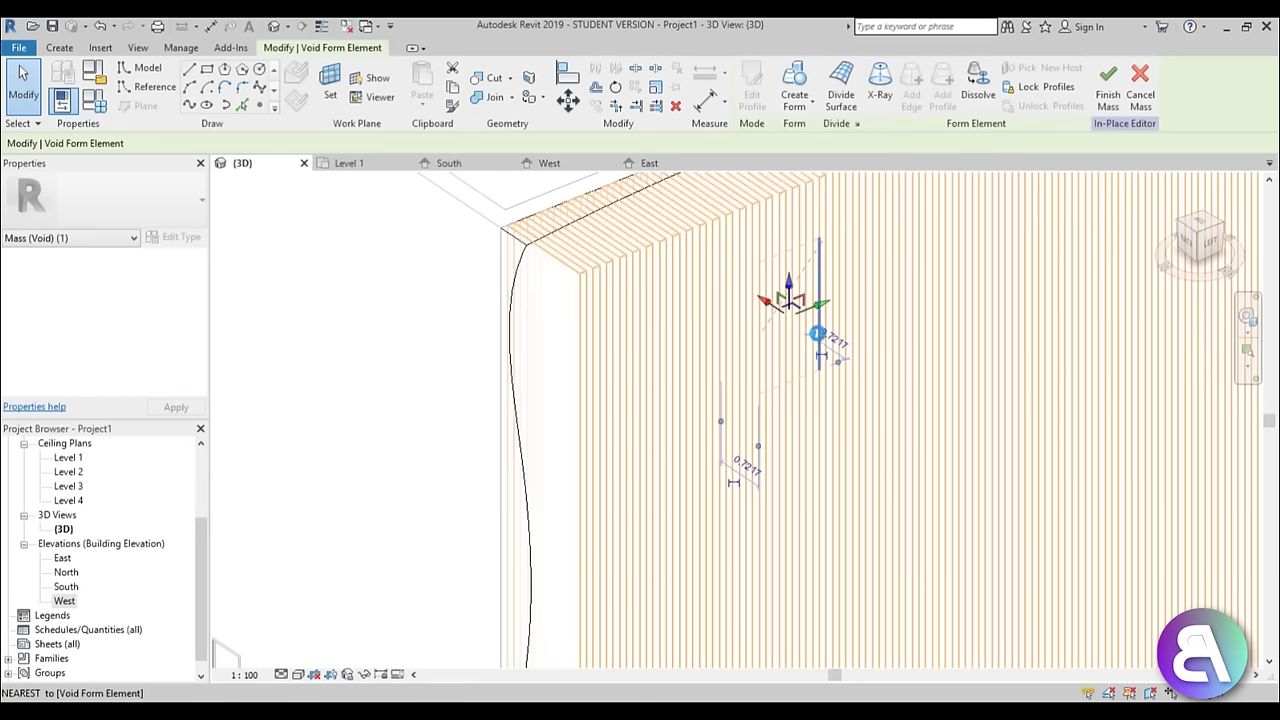
left_click_drag(817, 333, 818, 336)
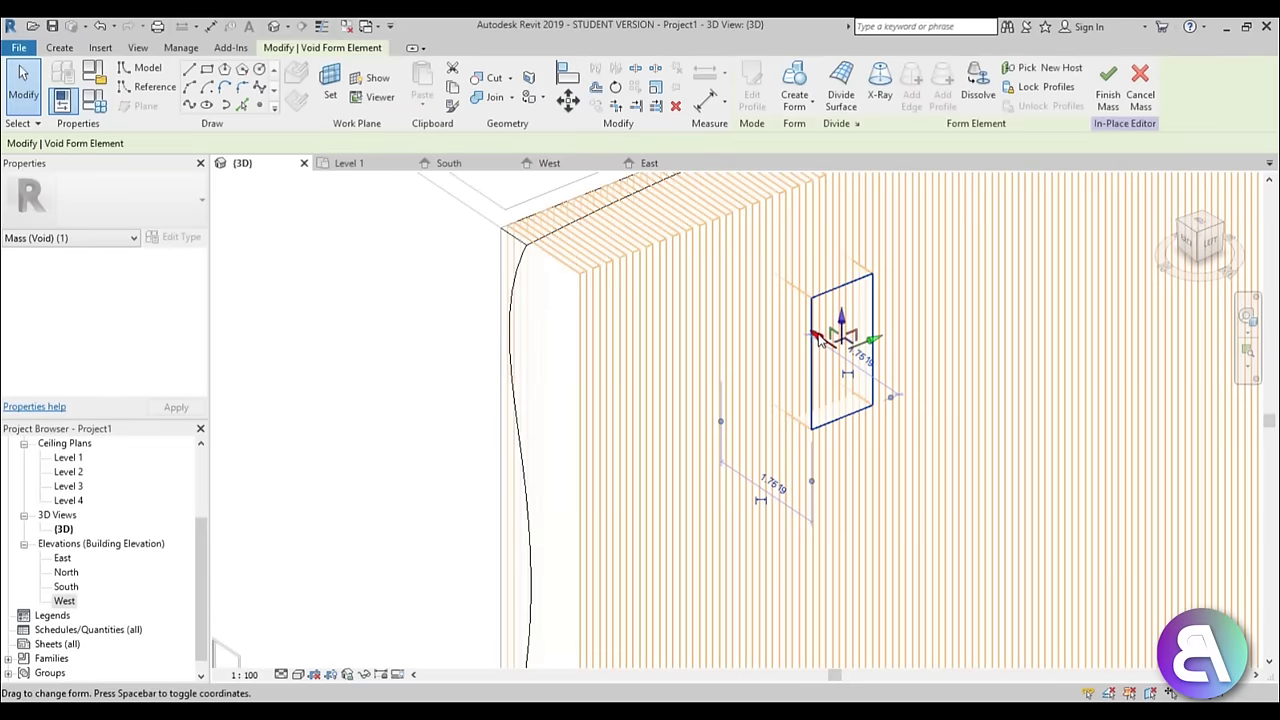
Select the whole window void form in the 3D view and return to the West elevation with it selected
left_click(363, 391)
middle_click_drag(508, 420, 668, 420, "shift")
scroll(668, 420, "up", 4)
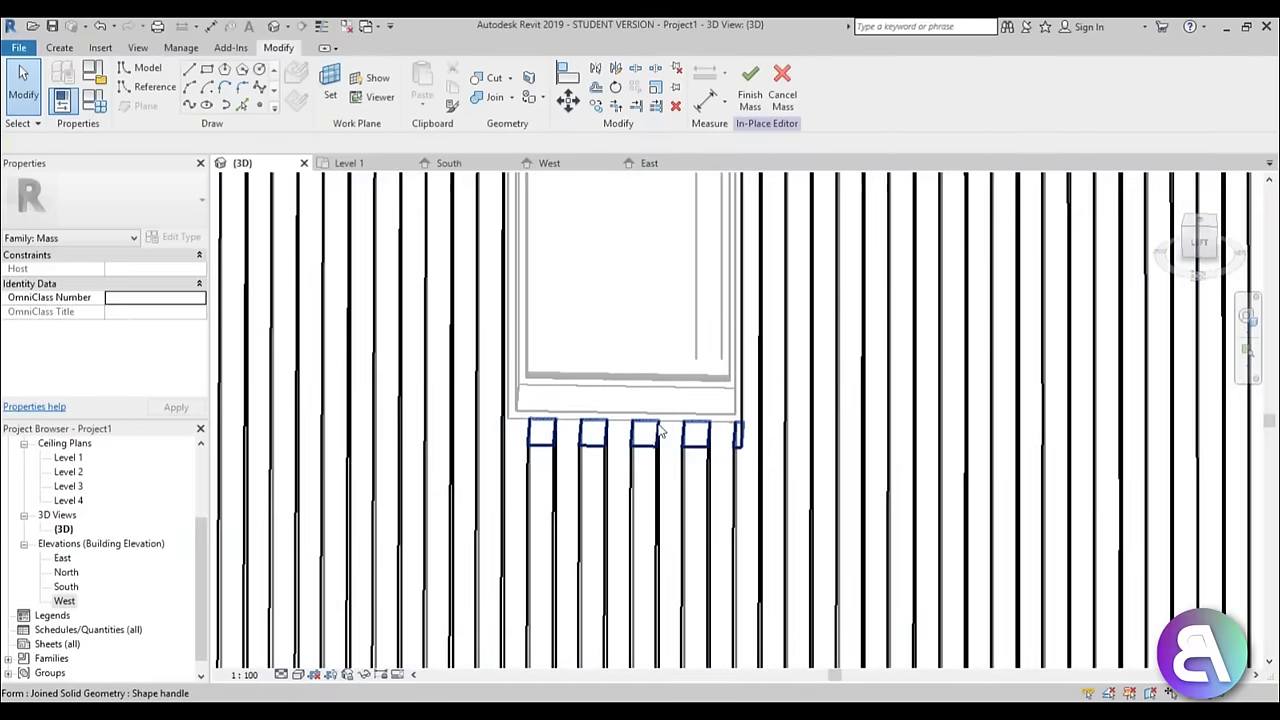
key("Tab")
key("Tab")
key("Tab")
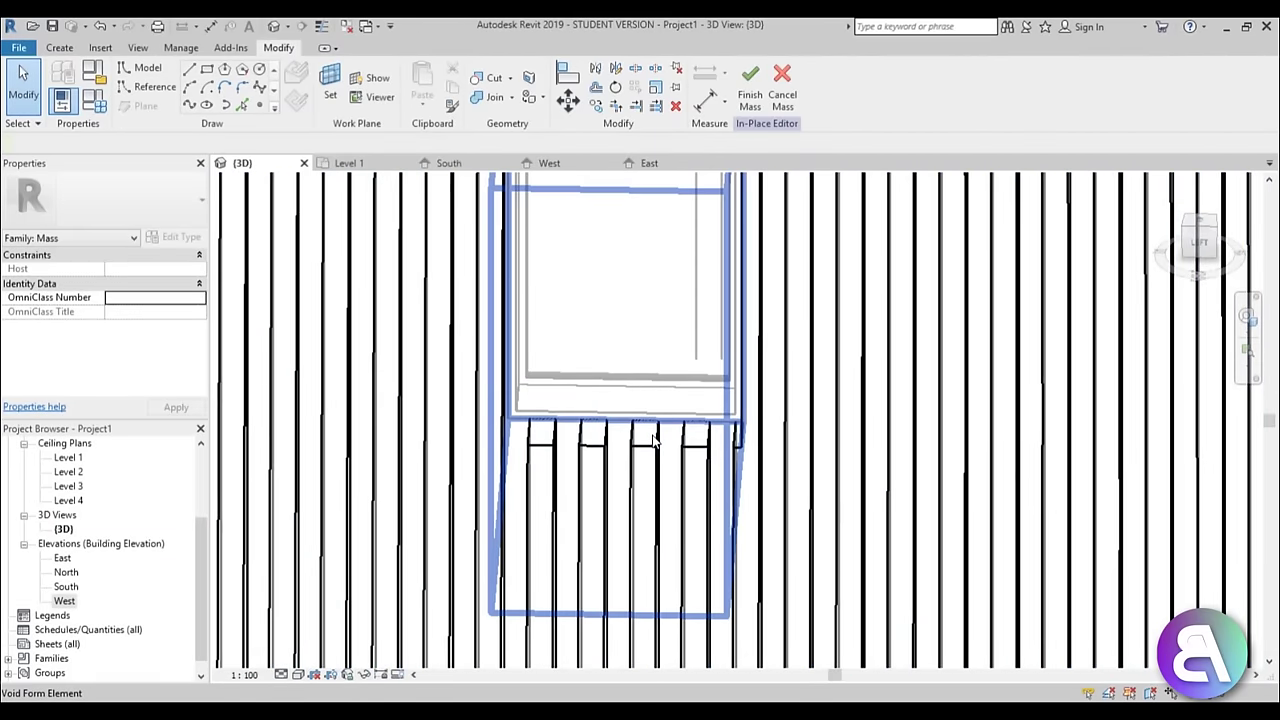
left_click(652, 440)
scroll(652, 440, "down", 3)
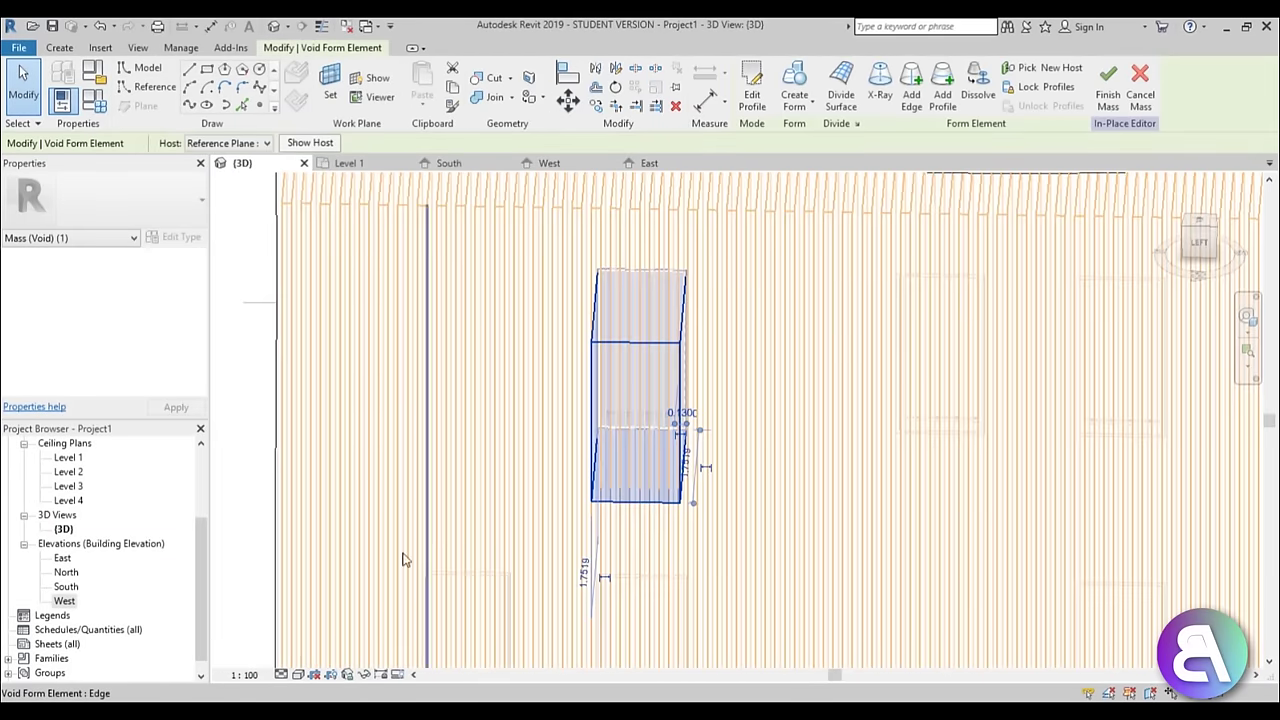
double_click(63, 601)
scroll(540, 550, "up", 4)
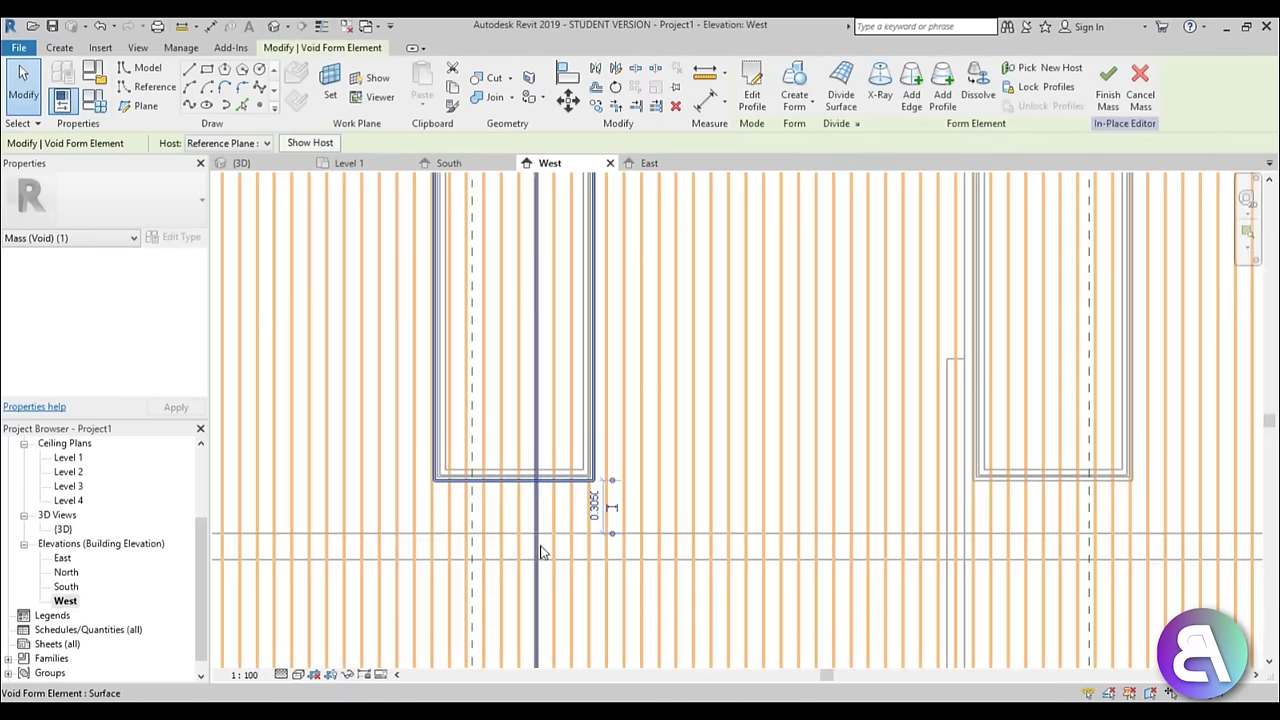
Copy the window void onto the other upper-floor windows as multiple copies, aligning the upper-left corners of the frames
key("c")
scroll(500, 371, "up", 5)
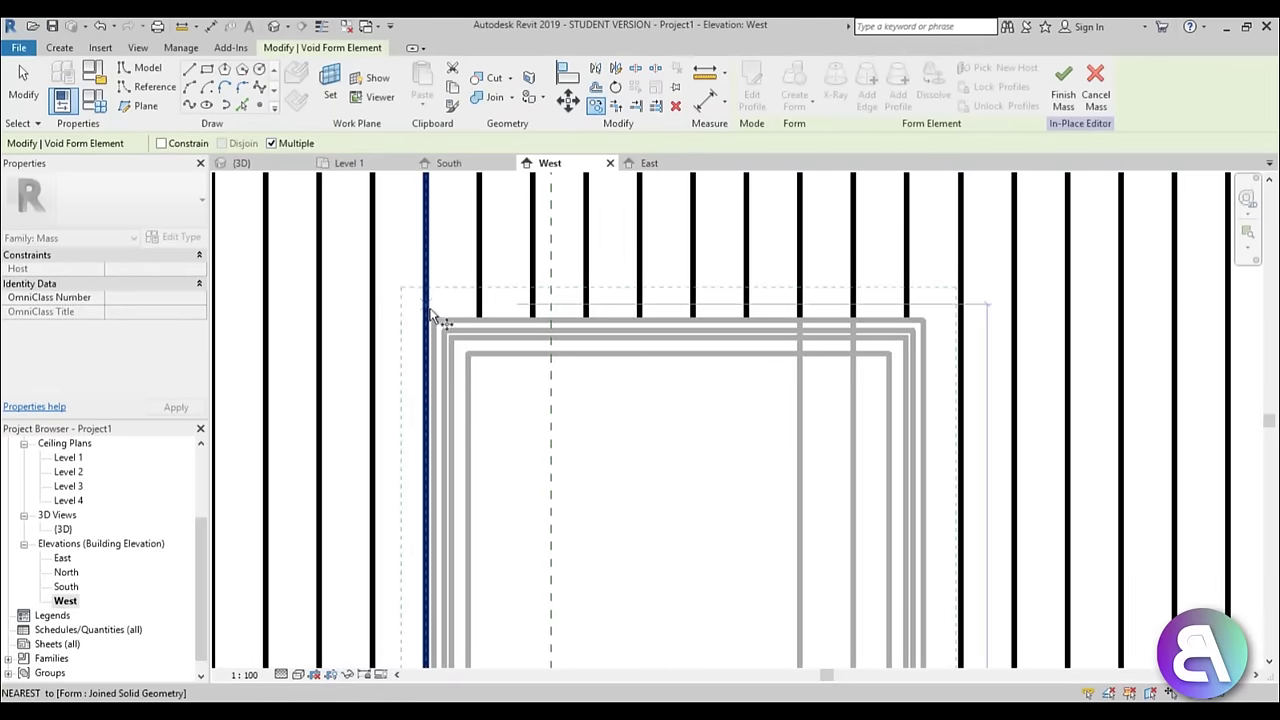
left_click(434, 322)
scroll(697, 437, "down", 4)
middle_click_drag(654, 434, 80, 322)
scroll(553, 302, "up", 3)
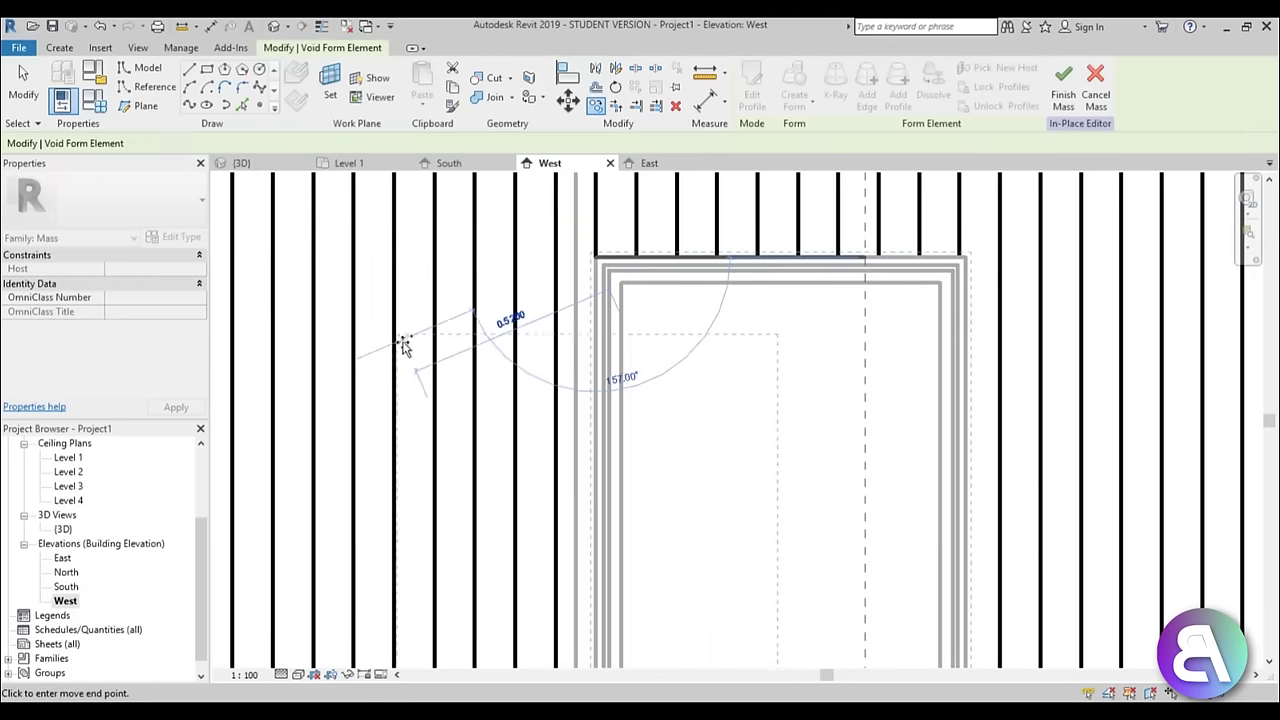
scroll(398, 347, "down", 7)
scroll(826, 343, "up", 7)
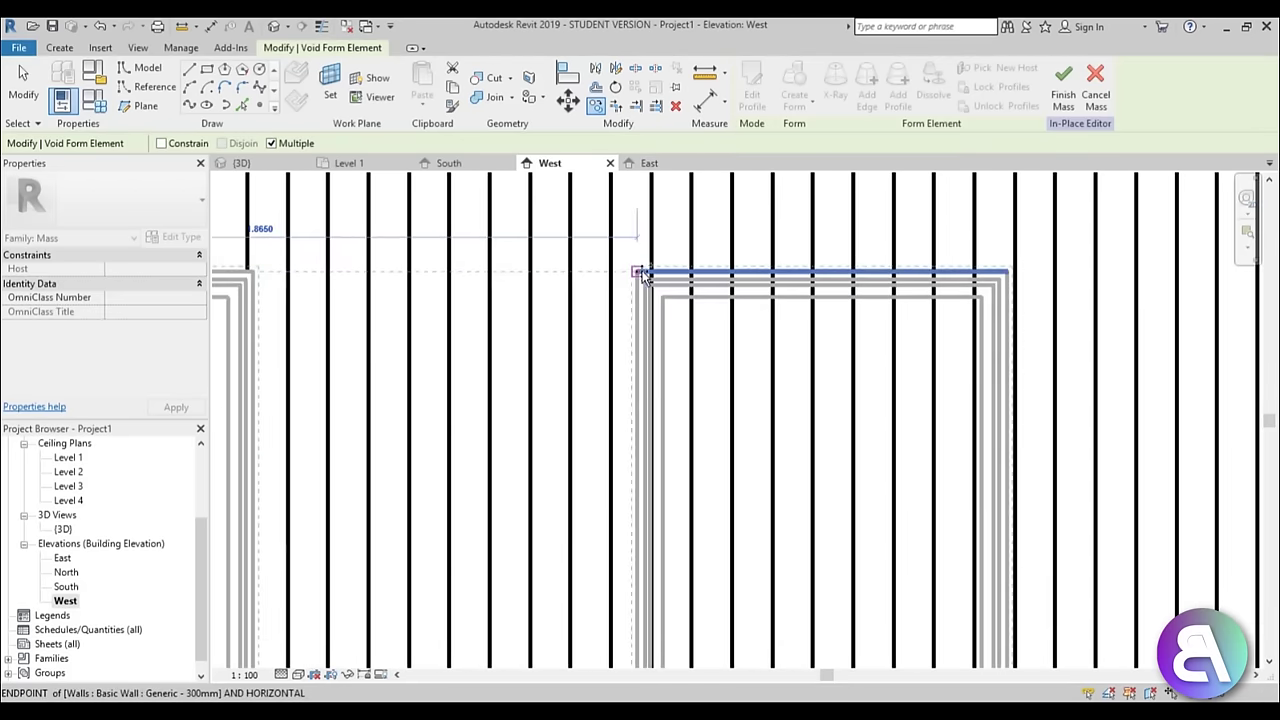
left_click(640, 272)
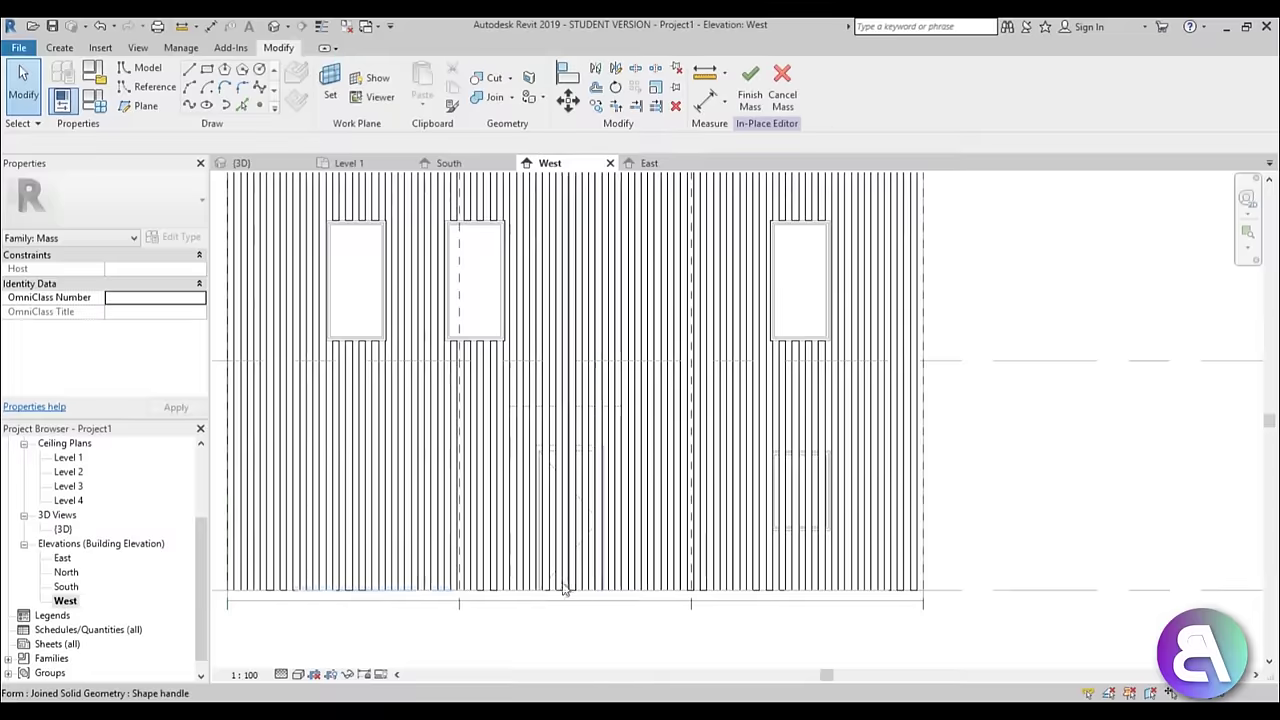
Draw a model-line rectangle about 1.80 wide and 2.80 high around the entrance door, from above the door frame down to the facade base
middle_click_drag(566, 588, 604, 582)
scroll(591, 463, "down", 1)
scroll(590, 463, "up", 5)
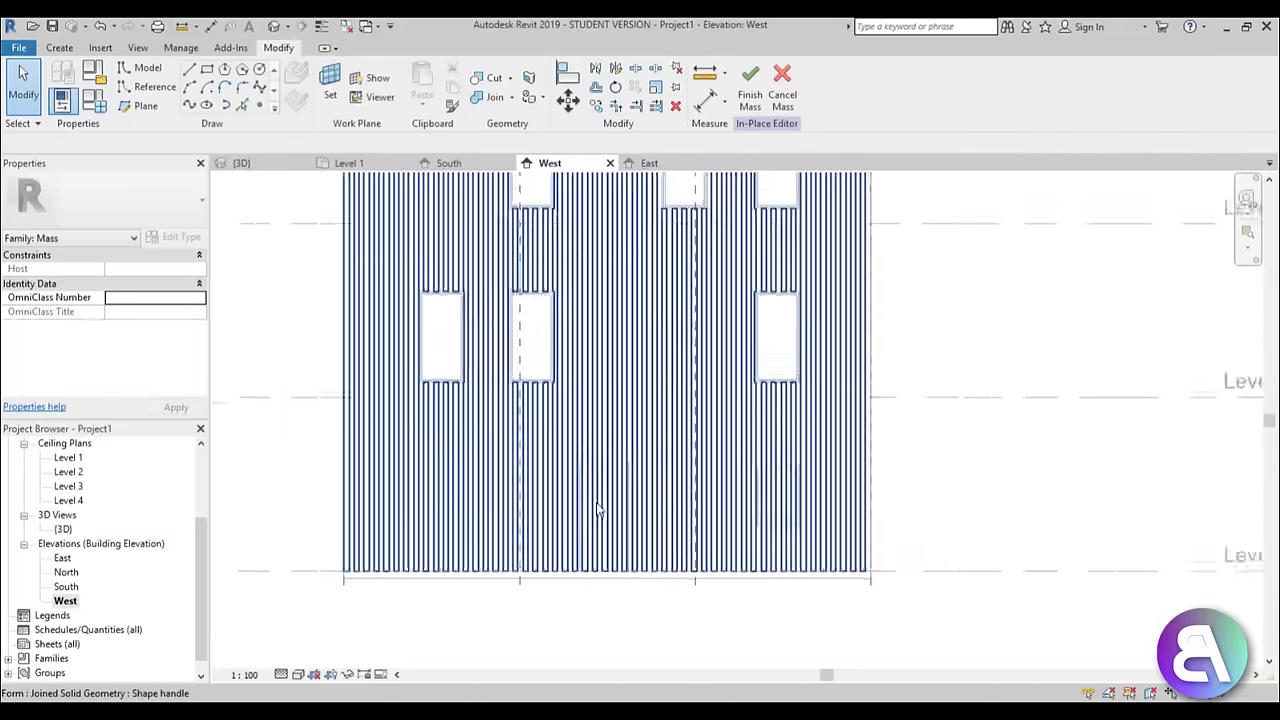
scroll(538, 346, "up", 2)
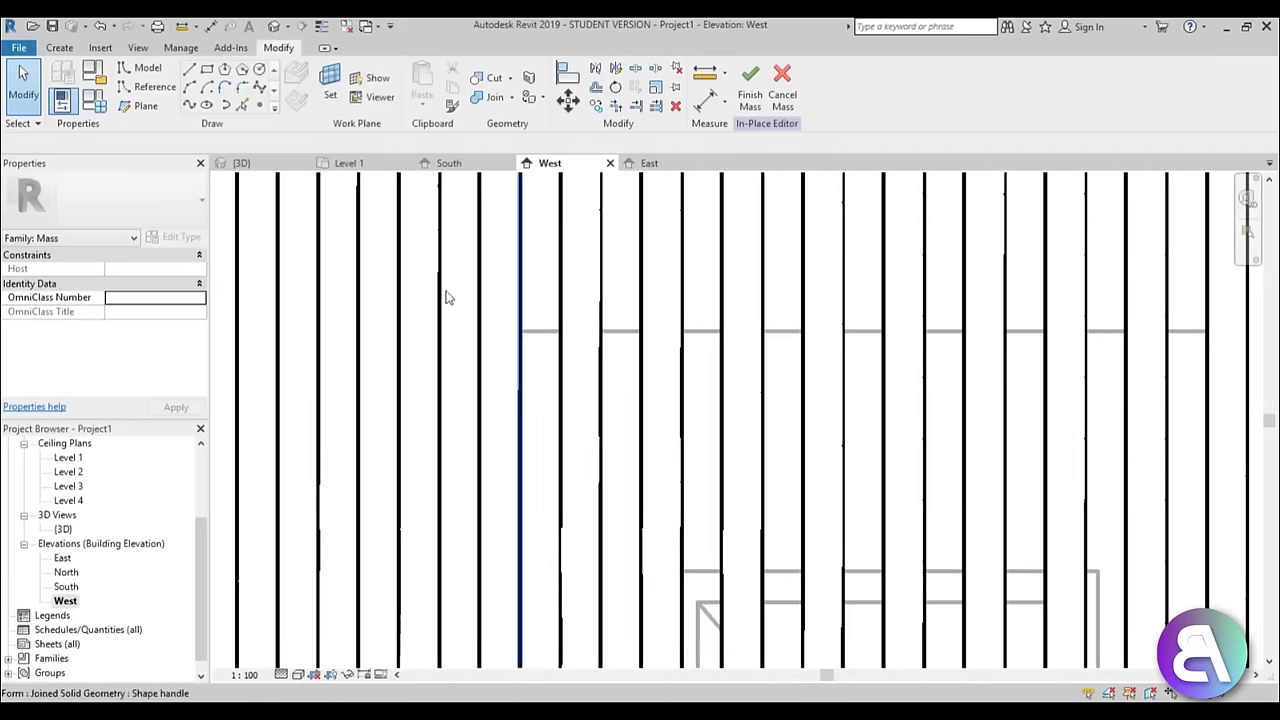
left_click(208, 69)
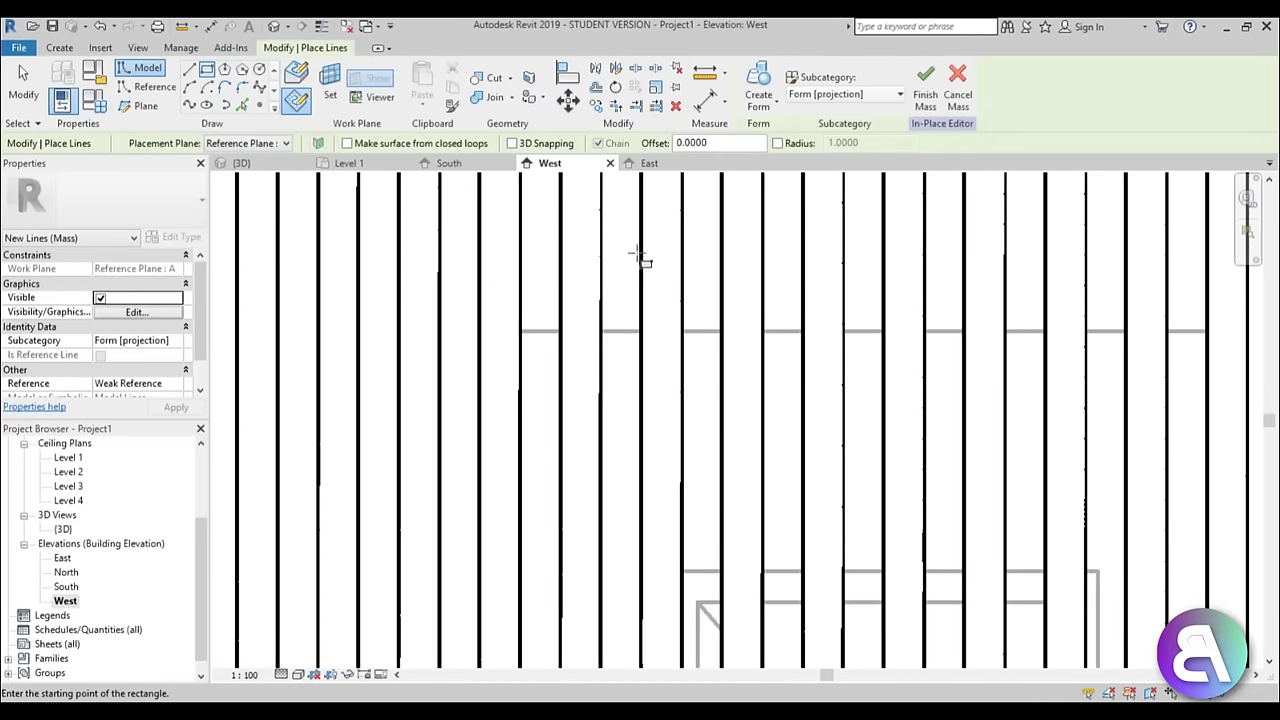
scroll(928, 369, "down", 3)
middle_click_drag(928, 369, 600, 289)
scroll(777, 257, "up", 6)
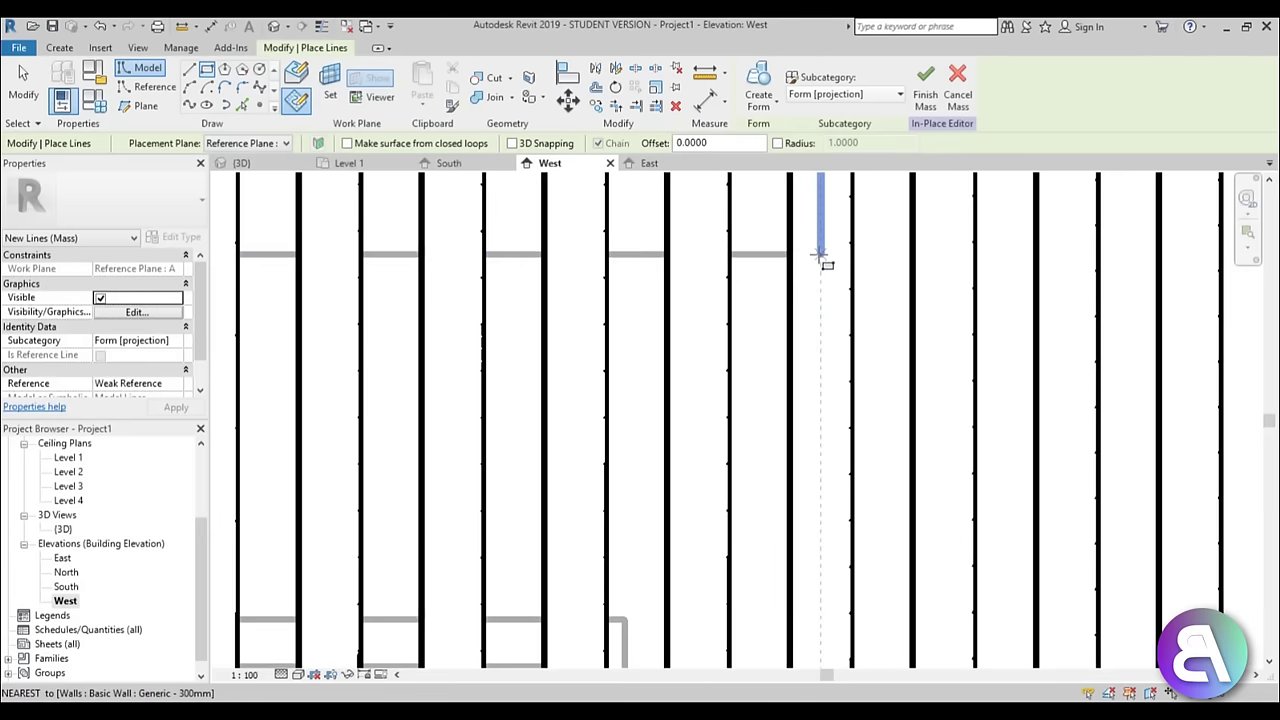
left_click(820, 255)
scroll(649, 446, "down", 4)
middle_click_drag(507, 520, 657, 232)
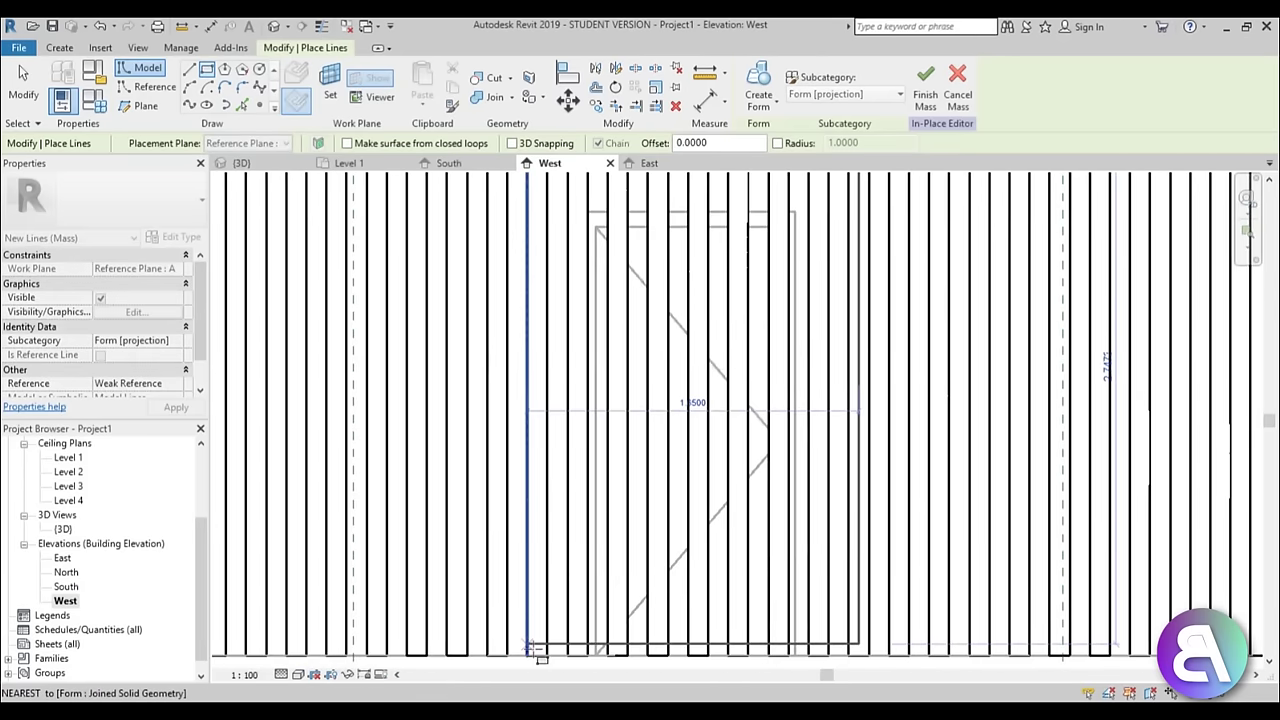
scroll(530, 650, "up", 2)
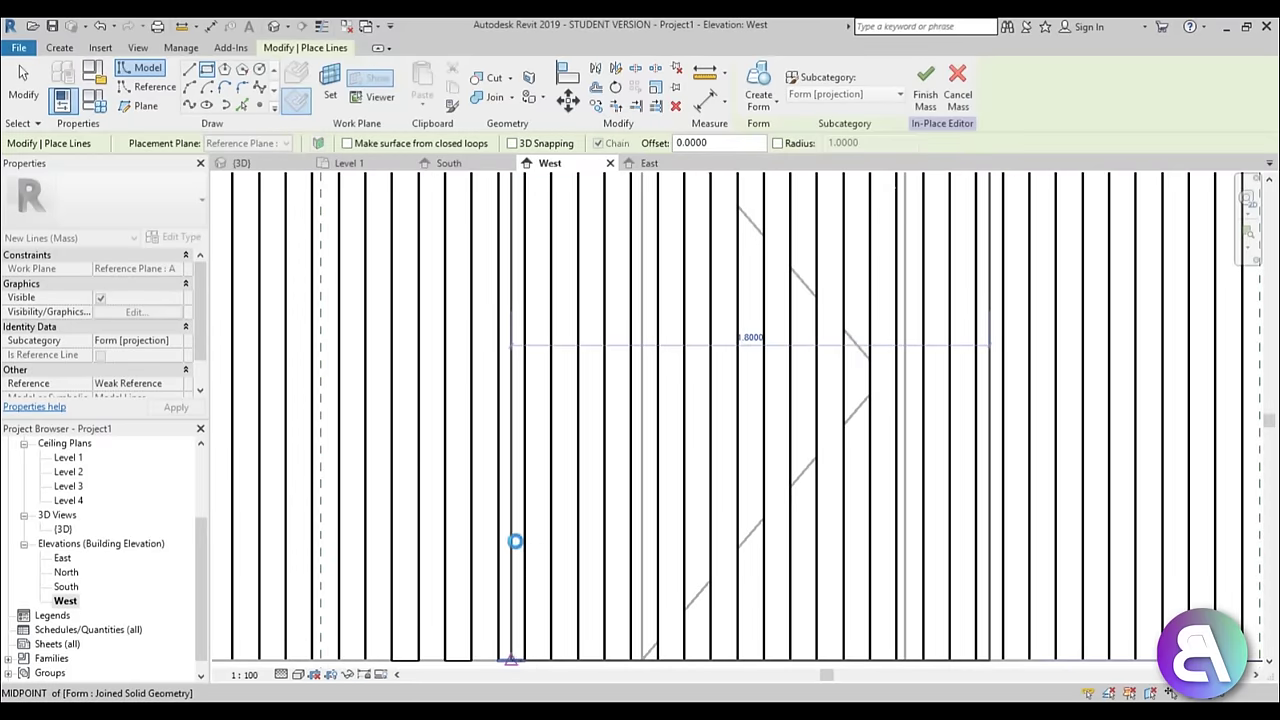
left_click(513, 536)
scroll(771, 471, "down", 3)
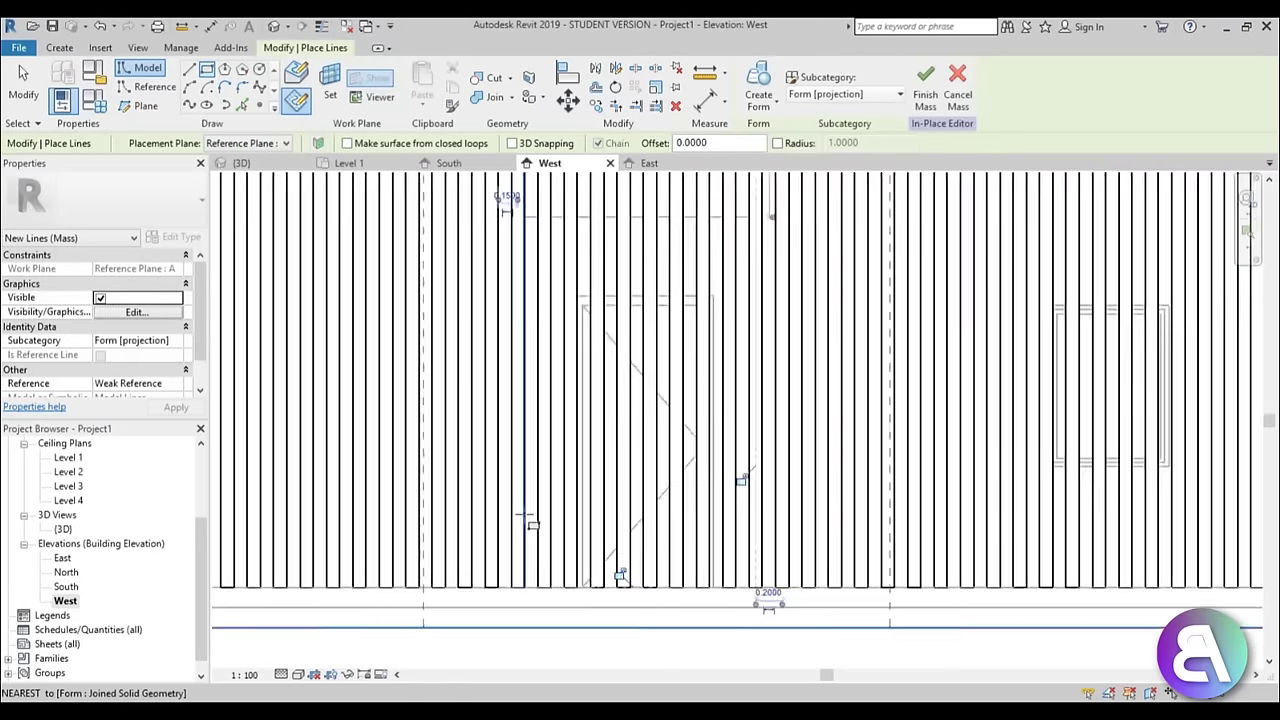
key("Escape")
scroll(513, 285, "up", 2)
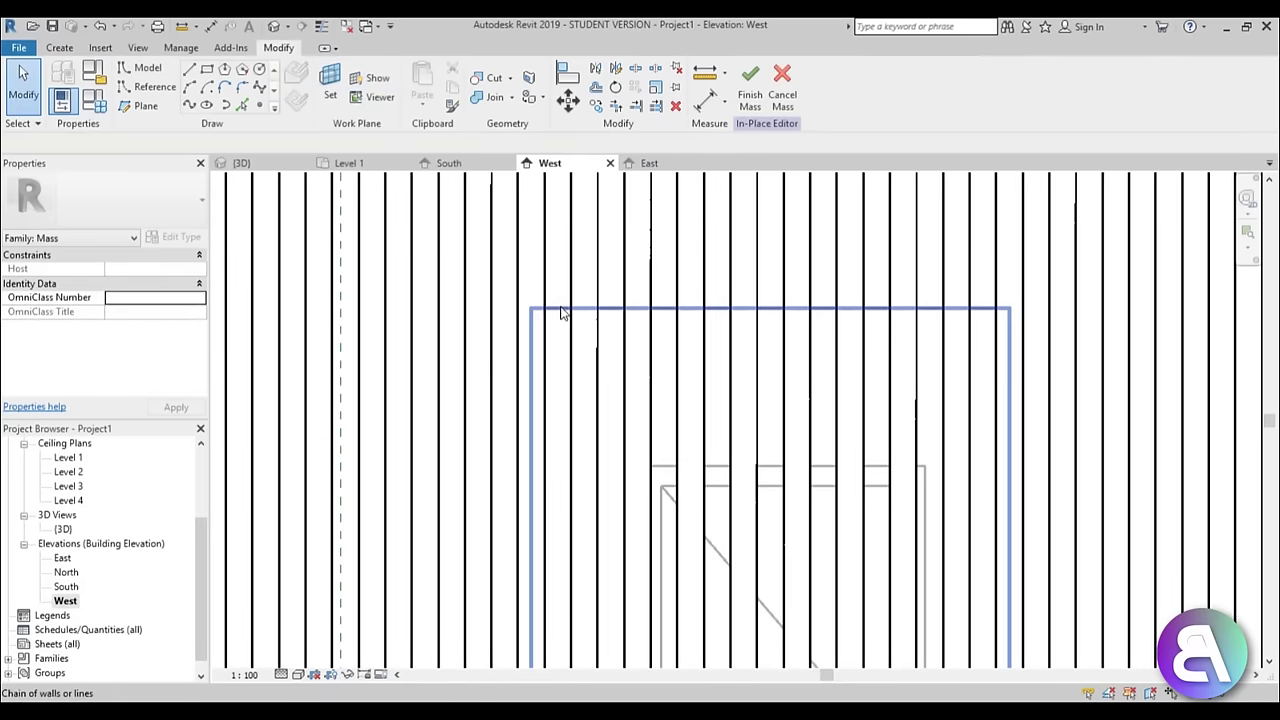
left_click(541, 358)
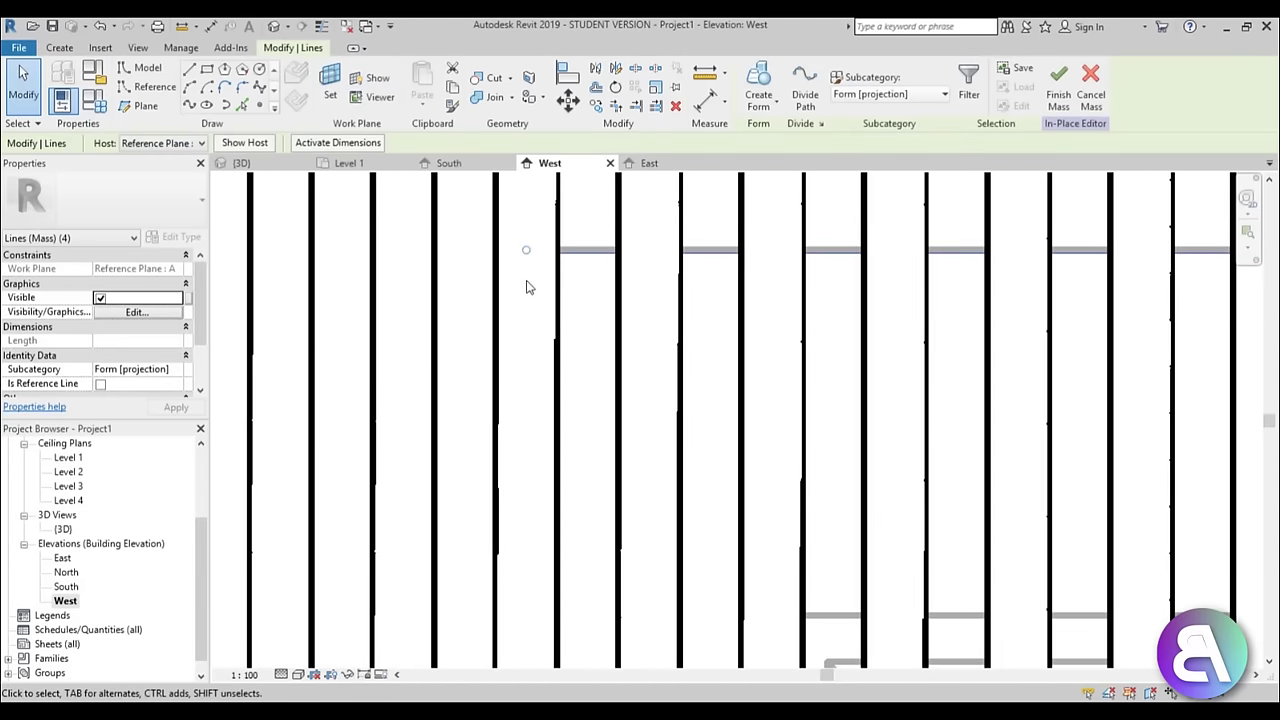
key("Escape")
key("Tab")
left_click(585, 251)
key("Delete")
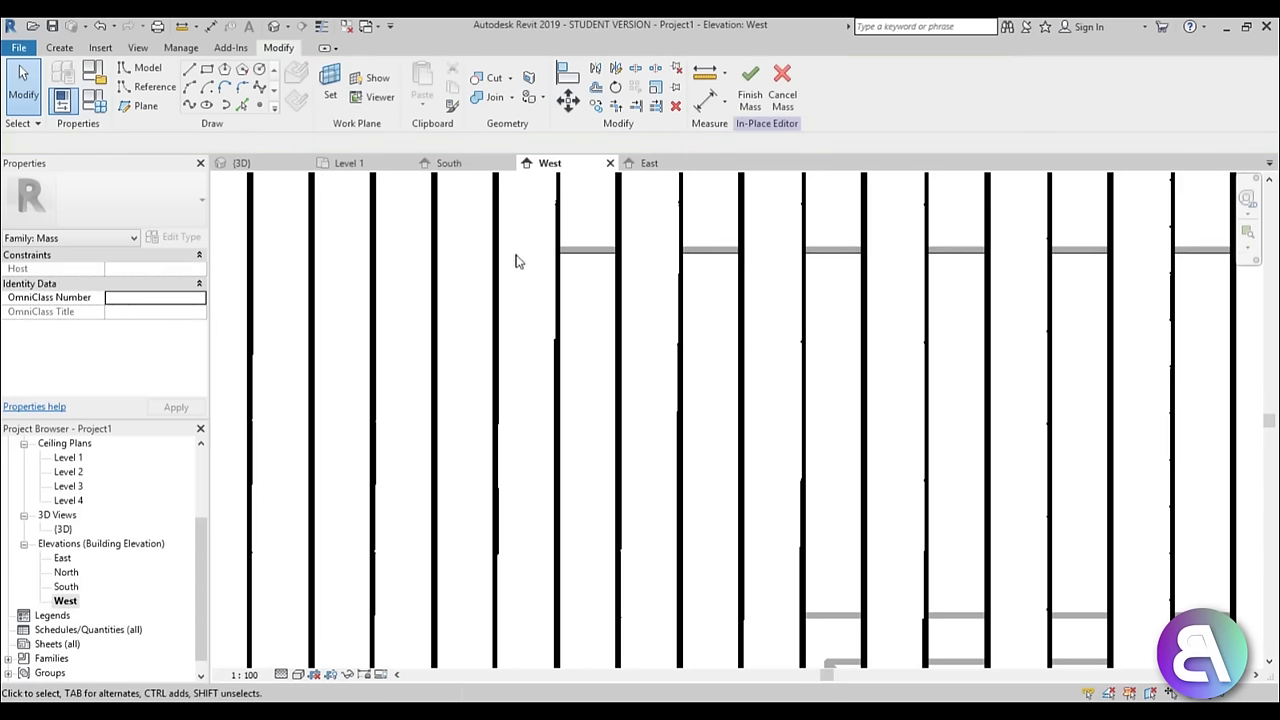
Set the West elevation's visual style to Wireframe and move the door rectangle's left side inward onto the adjacent fin edge
left_click(305, 677)
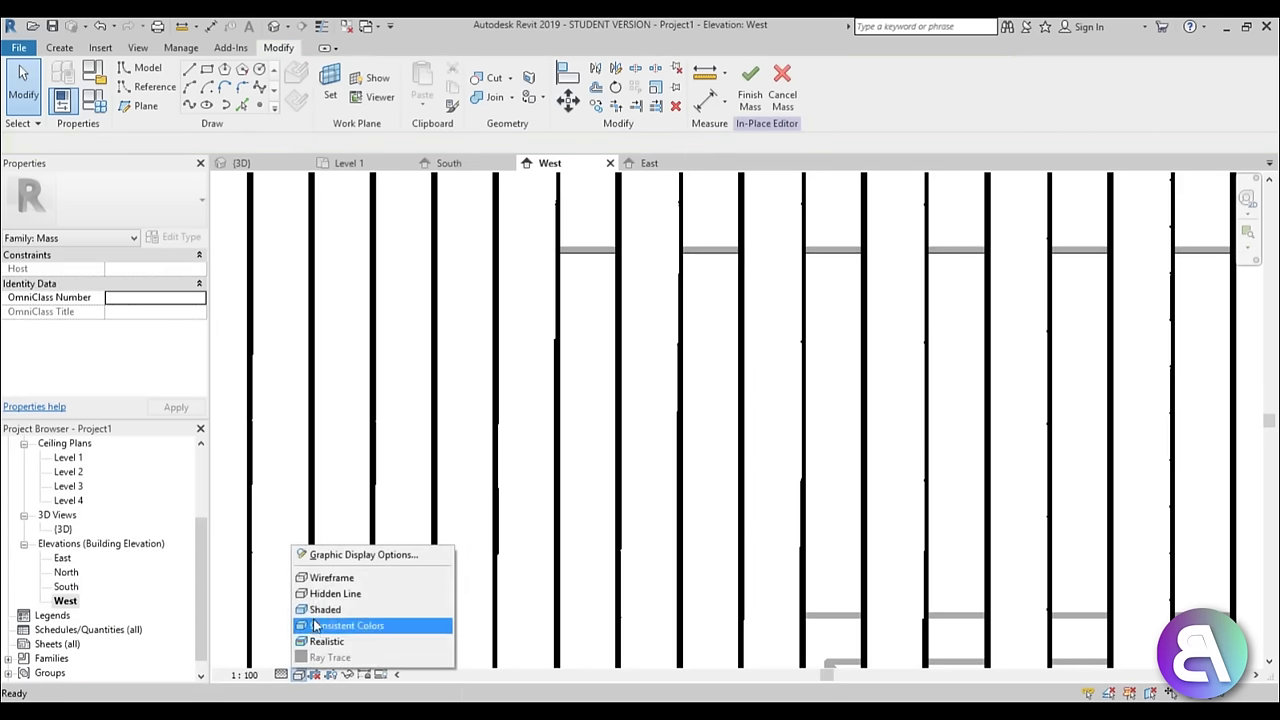
left_click(320, 576)
key("Tab")
key("Tab")
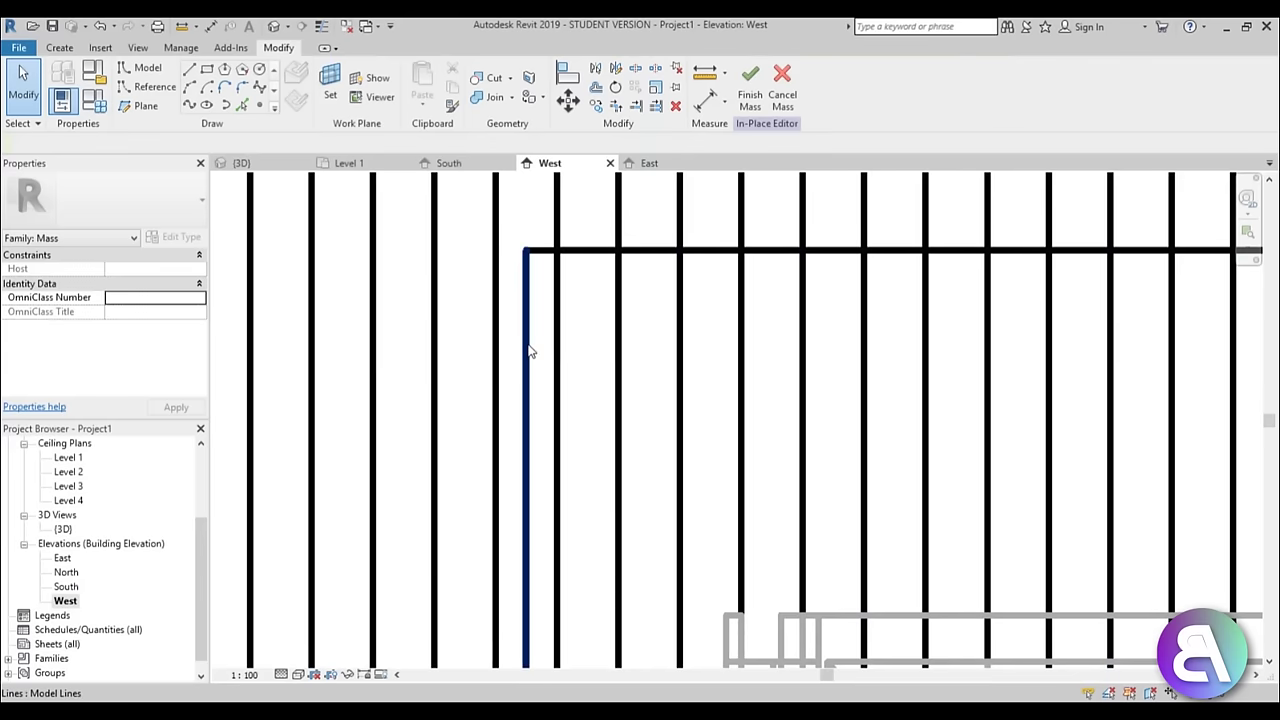
left_click(530, 352)
scroll(505, 330, "down", 4)
scroll(503, 323, "up", 3)
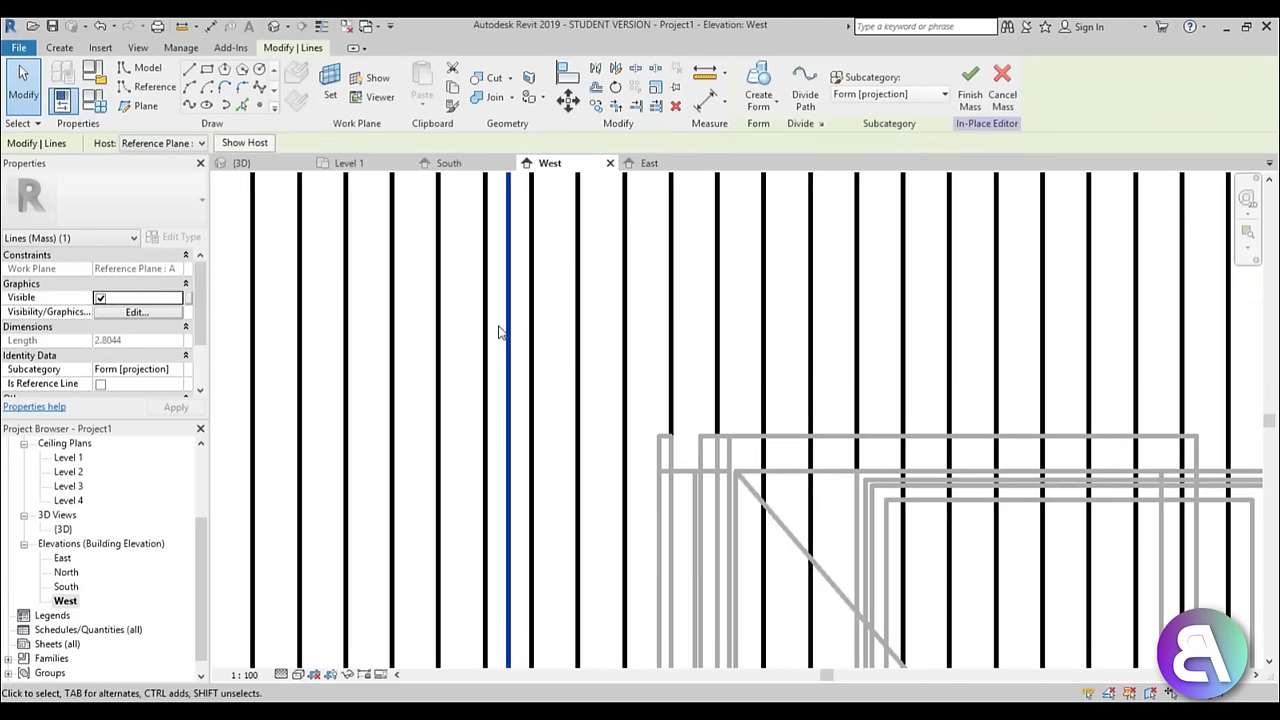
mouse_move(504, 323)
left_mouse_down()
mouse_move(564, 326)
mouse_move(528, 331)
left_mouse_up()
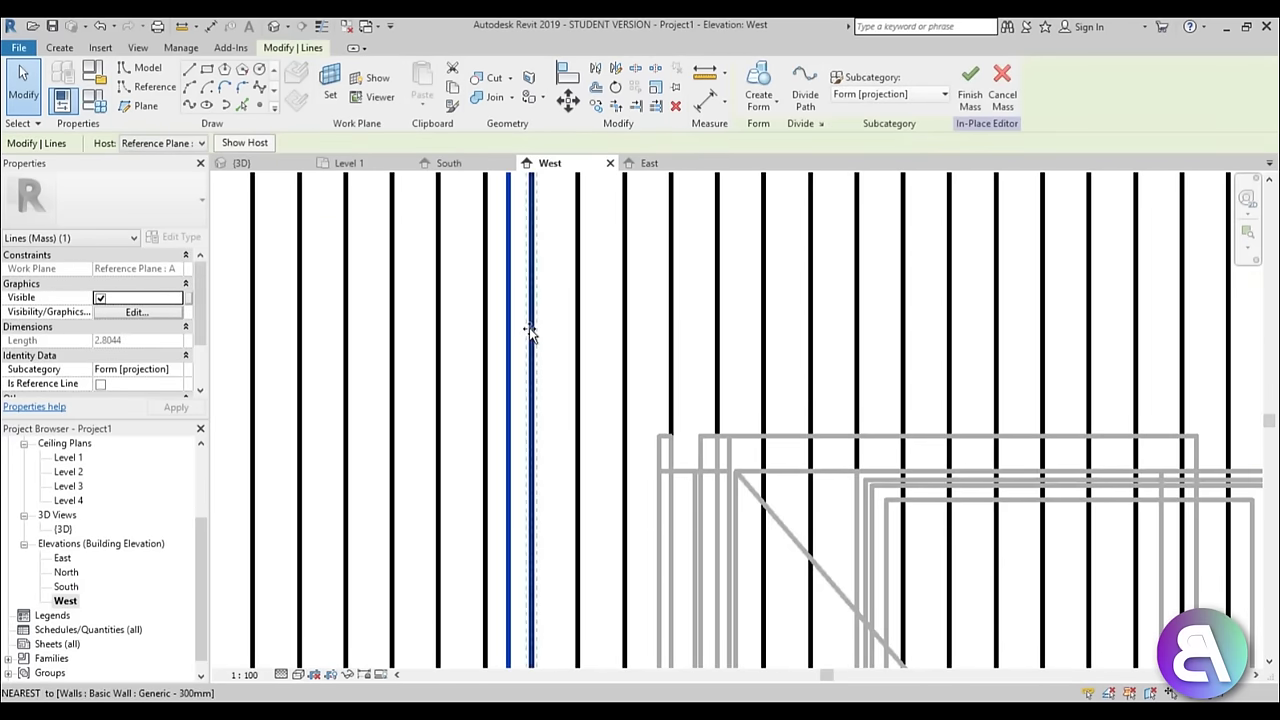
Move the door rectangle's right side inward onto the nearest fin edge
scroll(440, 335, "down", 5)
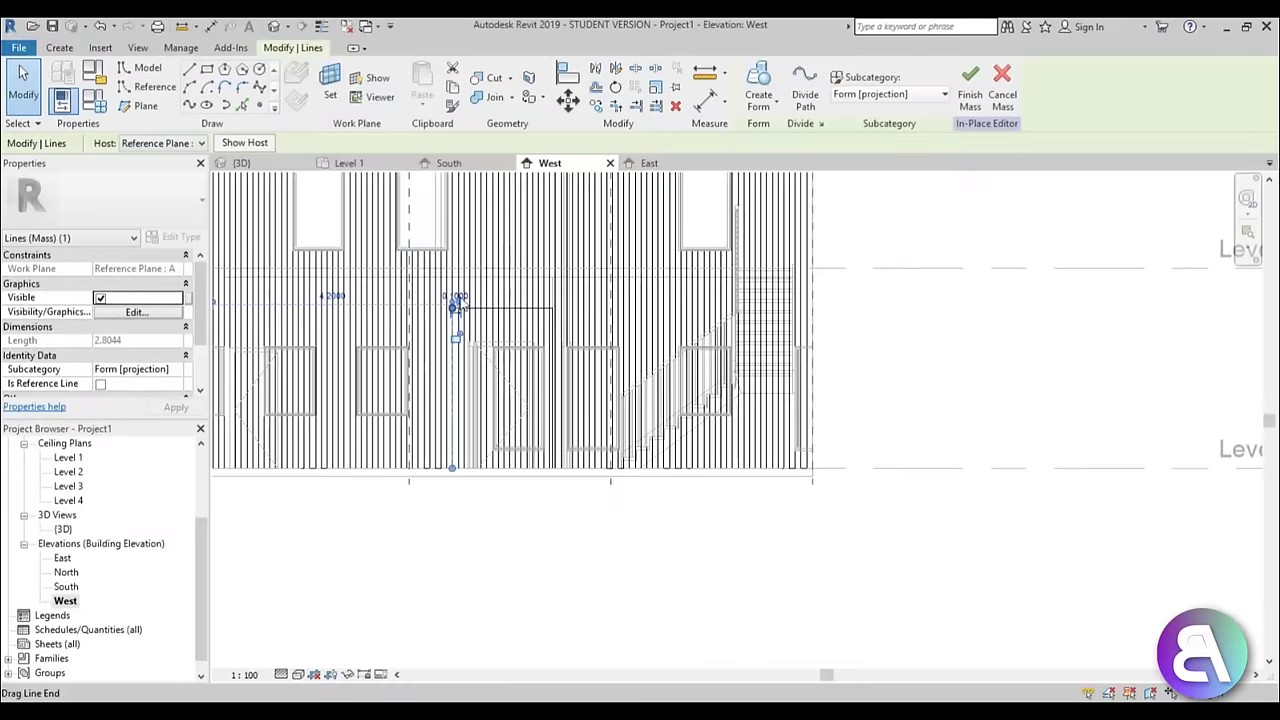
scroll(459, 291, "up", 2)
scroll(588, 328, "up", 3)
scroll(595, 300, "down", 5)
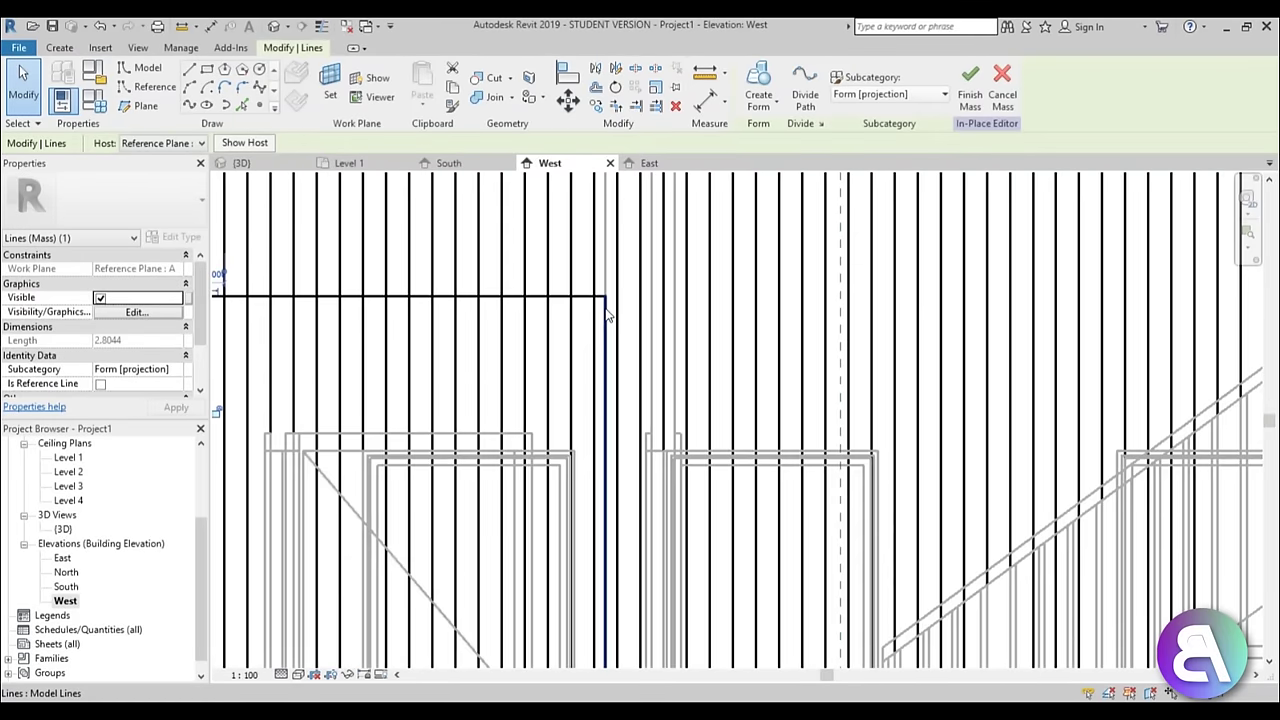
scroll(586, 260, "up", 5)
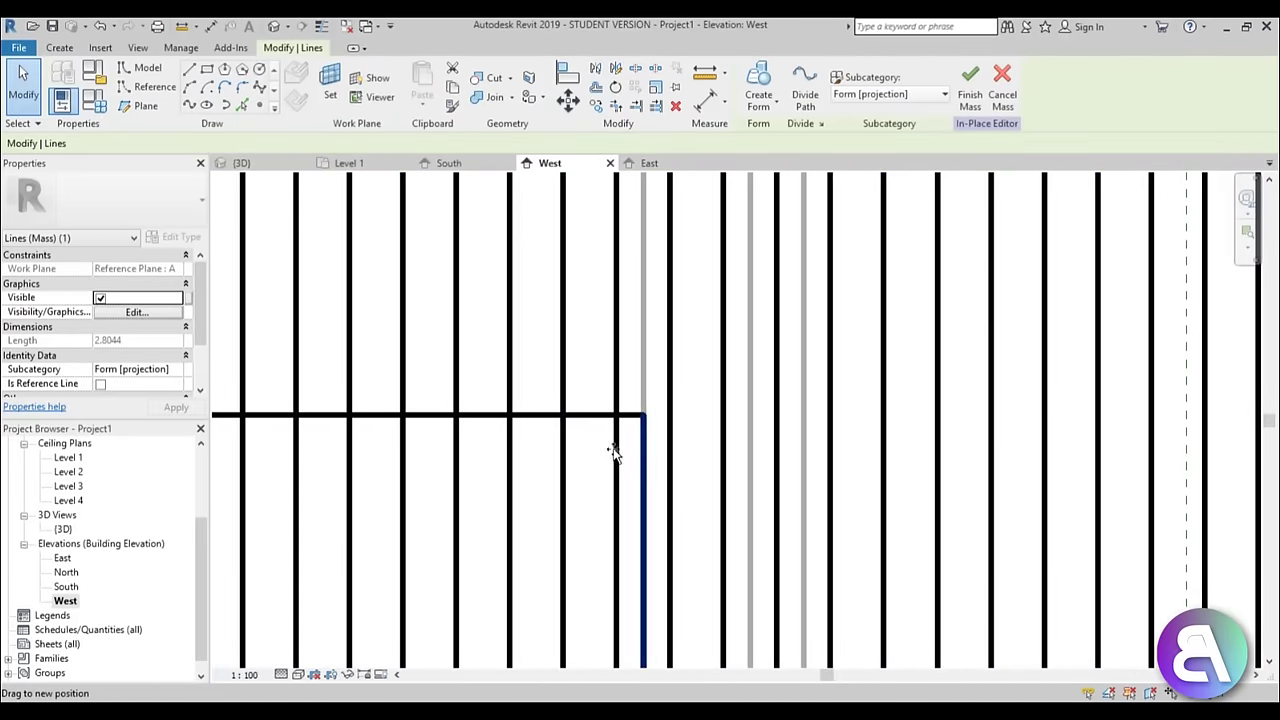
left_click(613, 452)
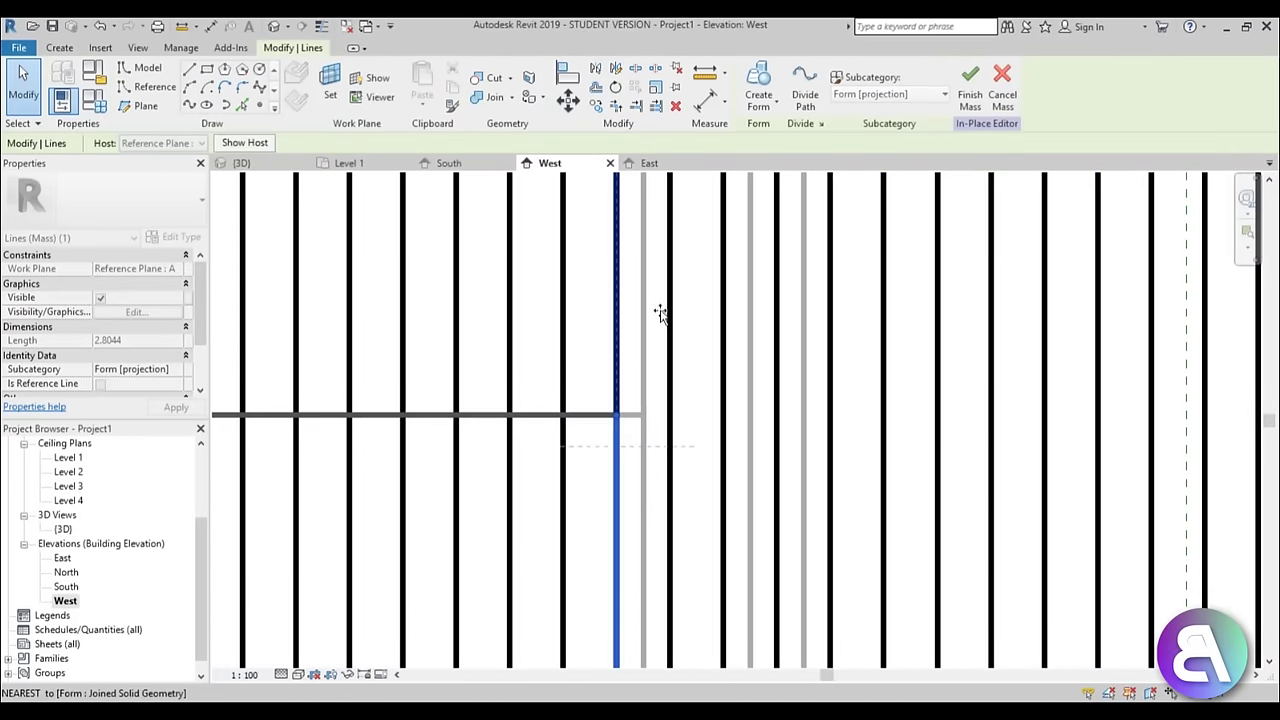
scroll(658, 295, "down", 4)
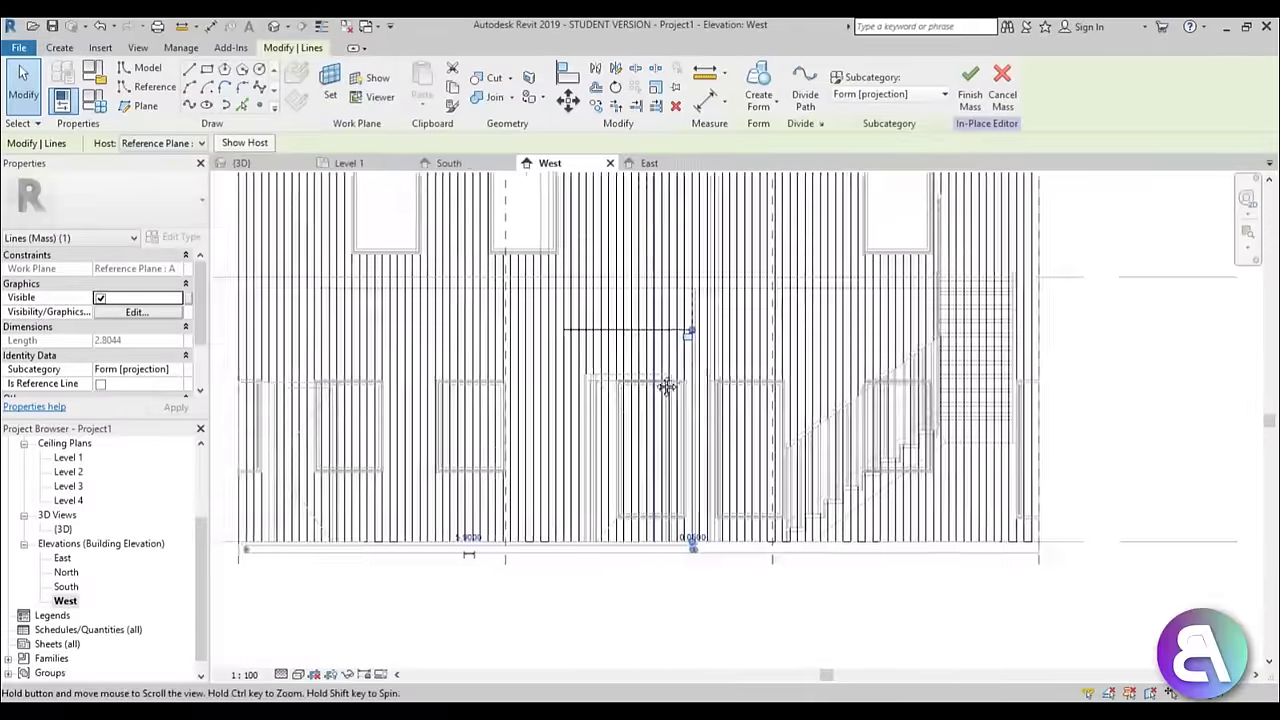
Create a void form from the door rectangle in the 3D view
left_click(272, 27)
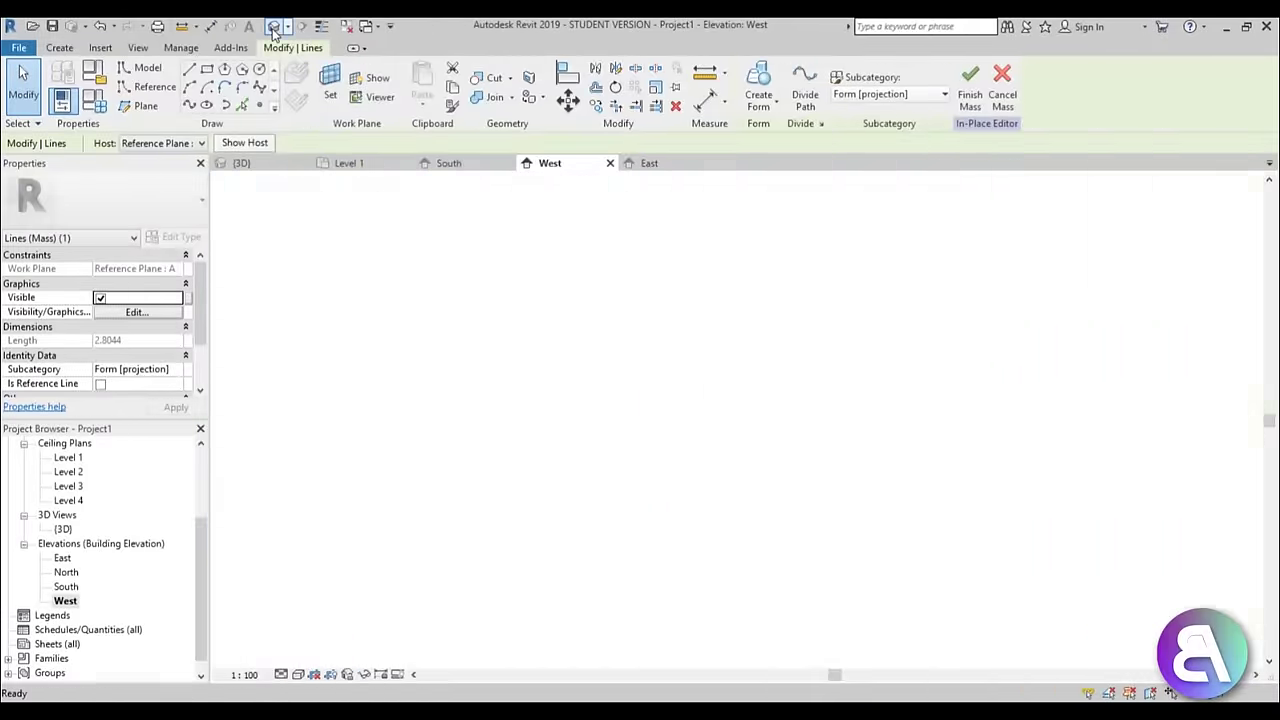
scroll(641, 505, "down", 3)
scroll(641, 505, "up", 4)
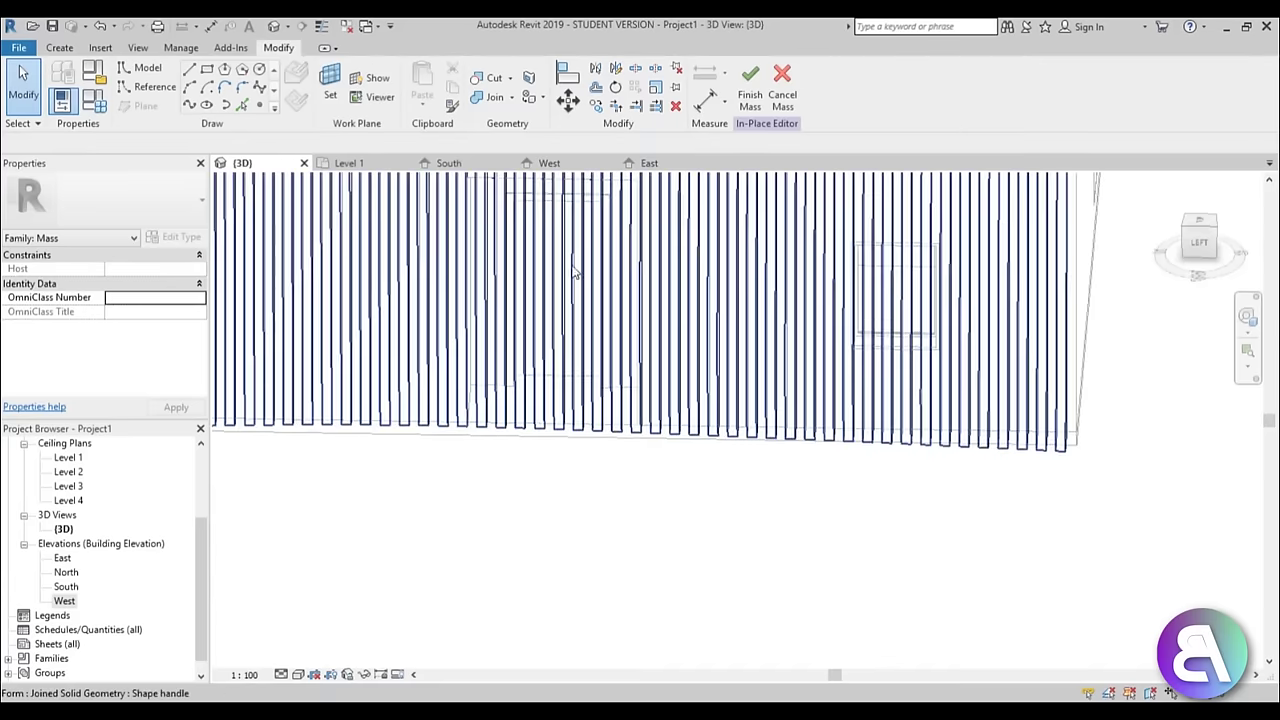
scroll(576, 285, "up", 2)
left_click(593, 295)
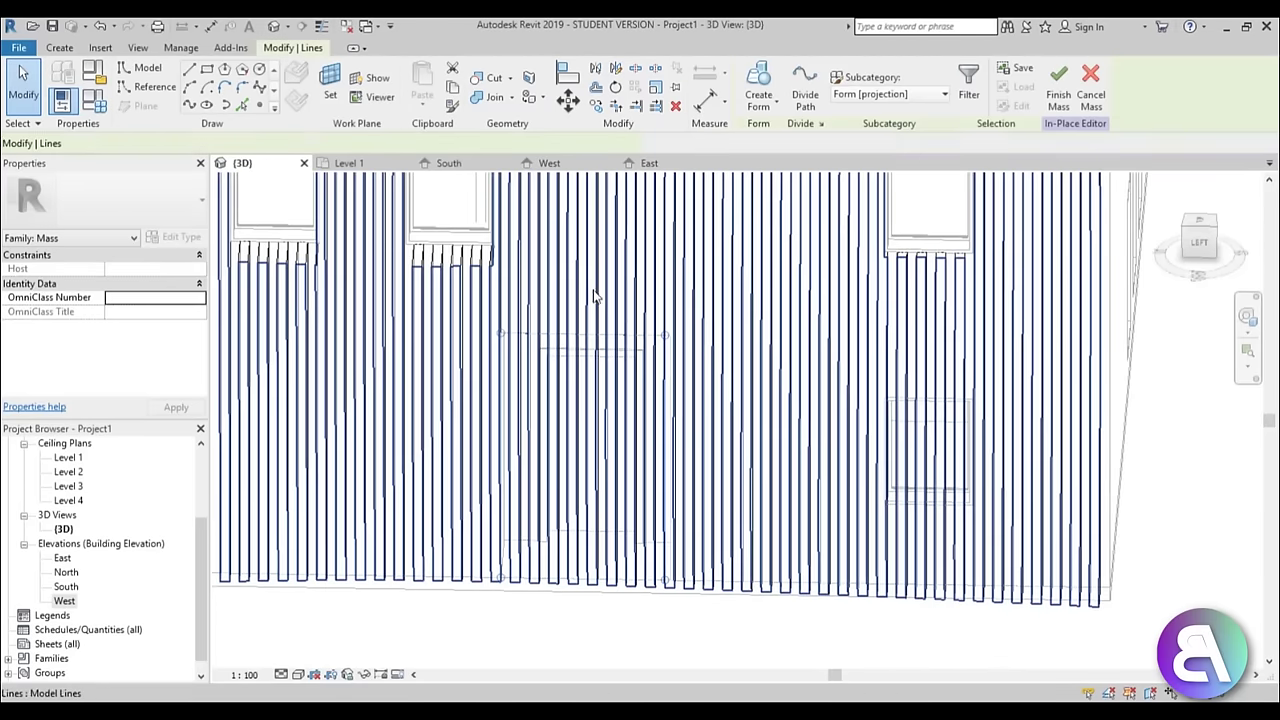
left_click(758, 104)
left_click(786, 130)
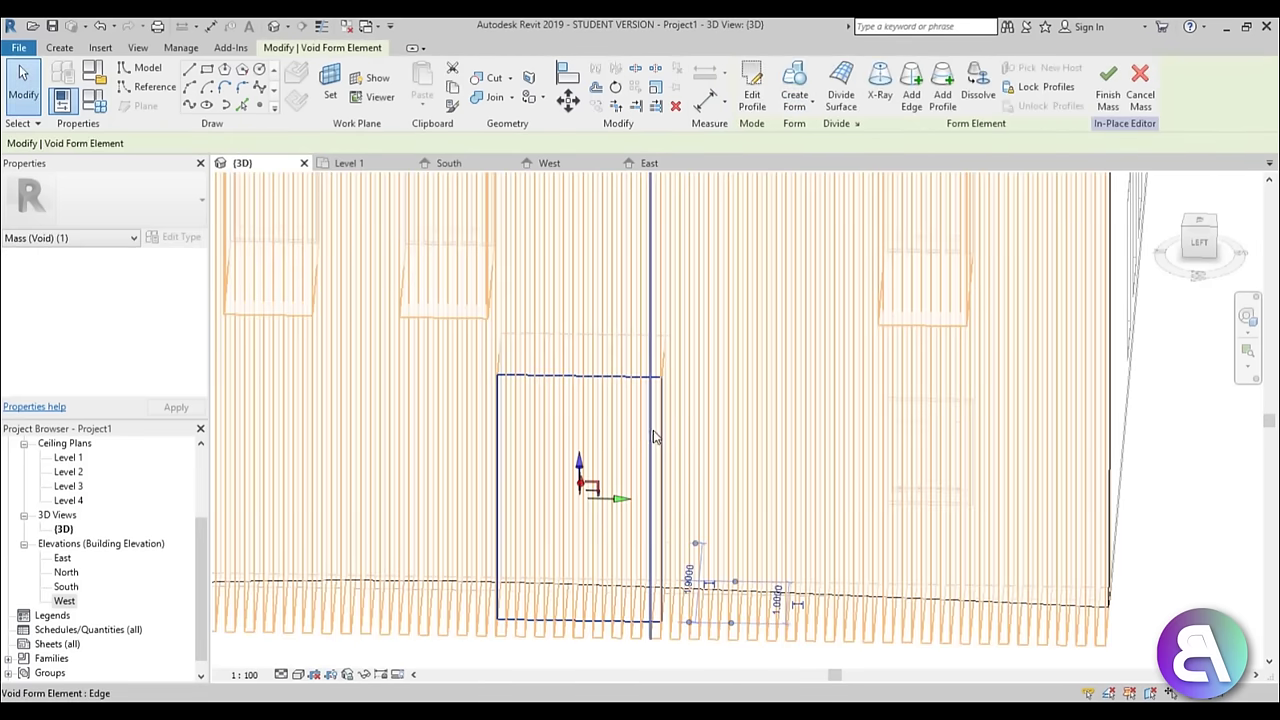
Pull the door void's outer face outward through the wavy fins to a depth of about 2.34
middle_click_drag(629, 394, 560, 450, "shift")
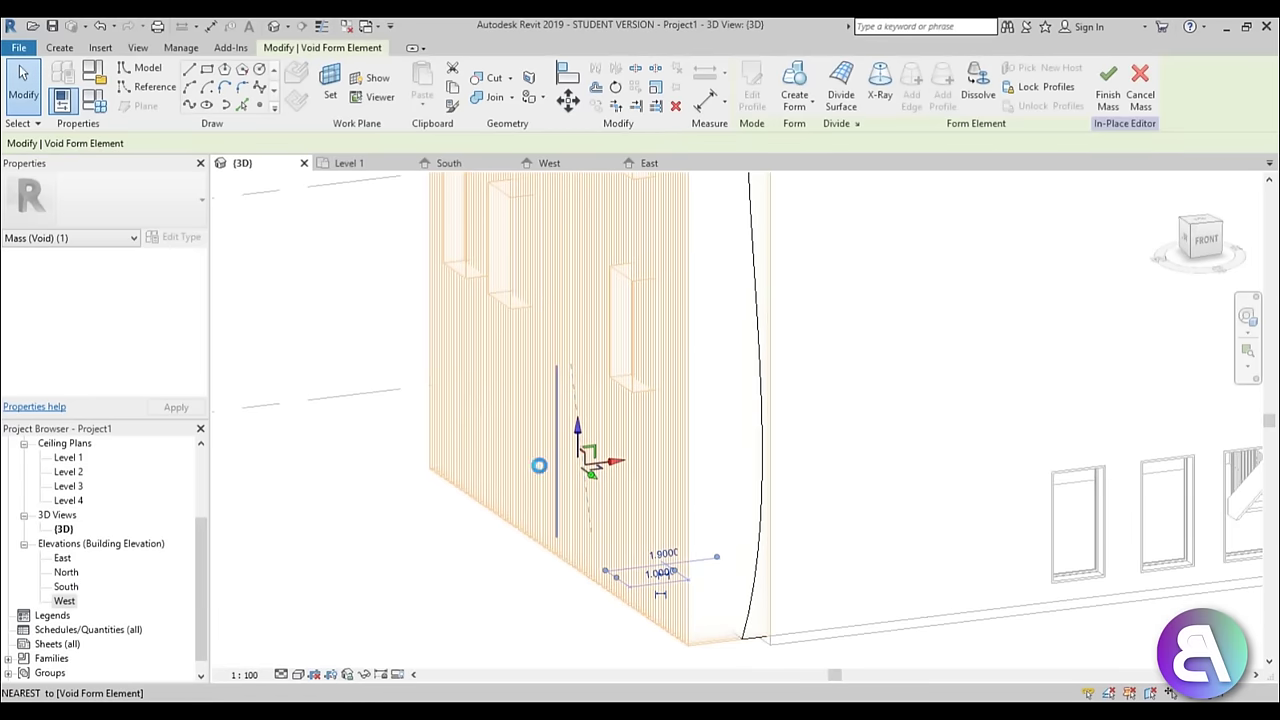
left_click_drag(539, 465, 540, 472)
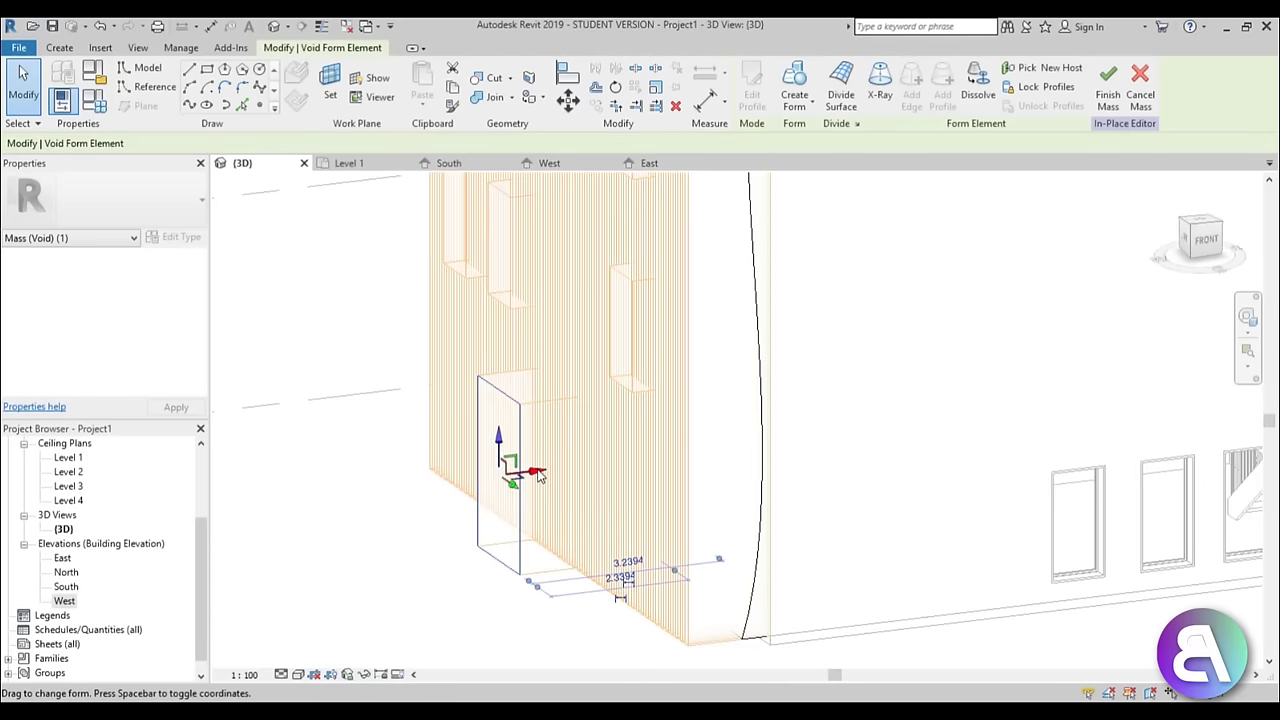
left_click(406, 582)
scroll(401, 567, "down", 2)
middle_click_drag(401, 567, 560, 430, "shift")
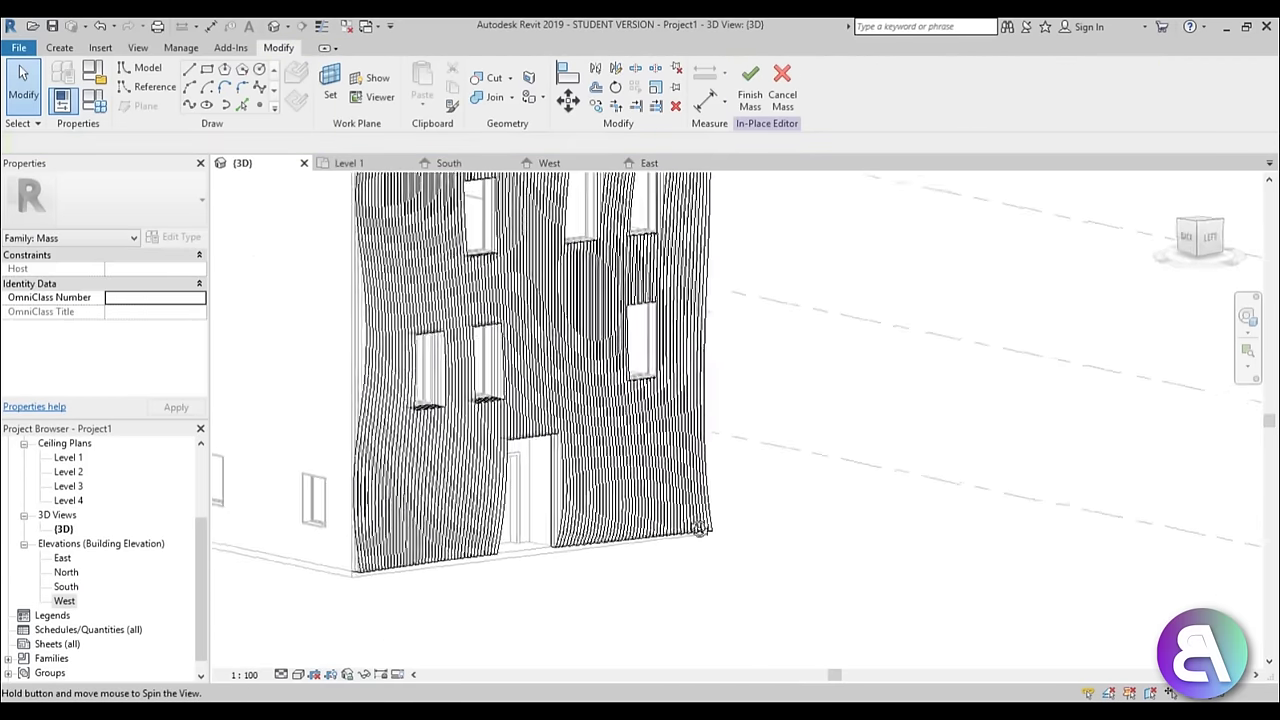
scroll(655, 480, "up", 6)
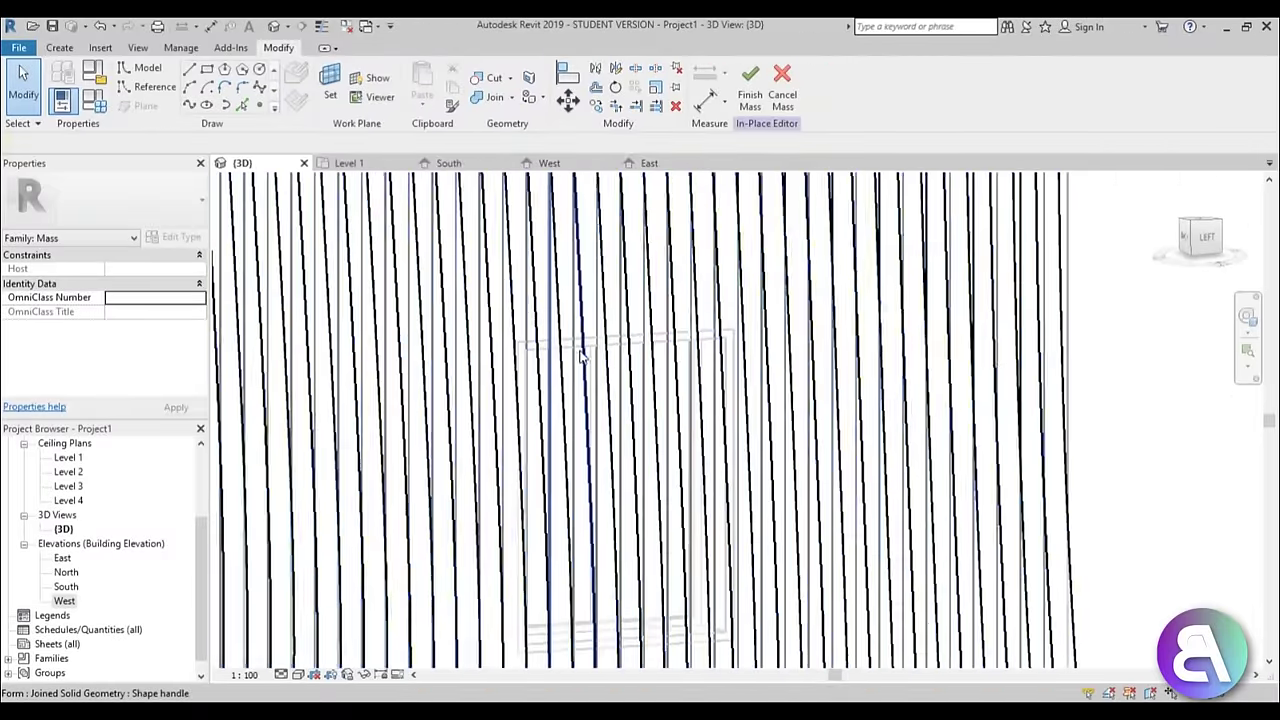
Examine the door and window openings cut through the wavy fins from several angles in the 3D view
scroll(585, 355, "down", 5)
scroll(571, 529, "down", 3)
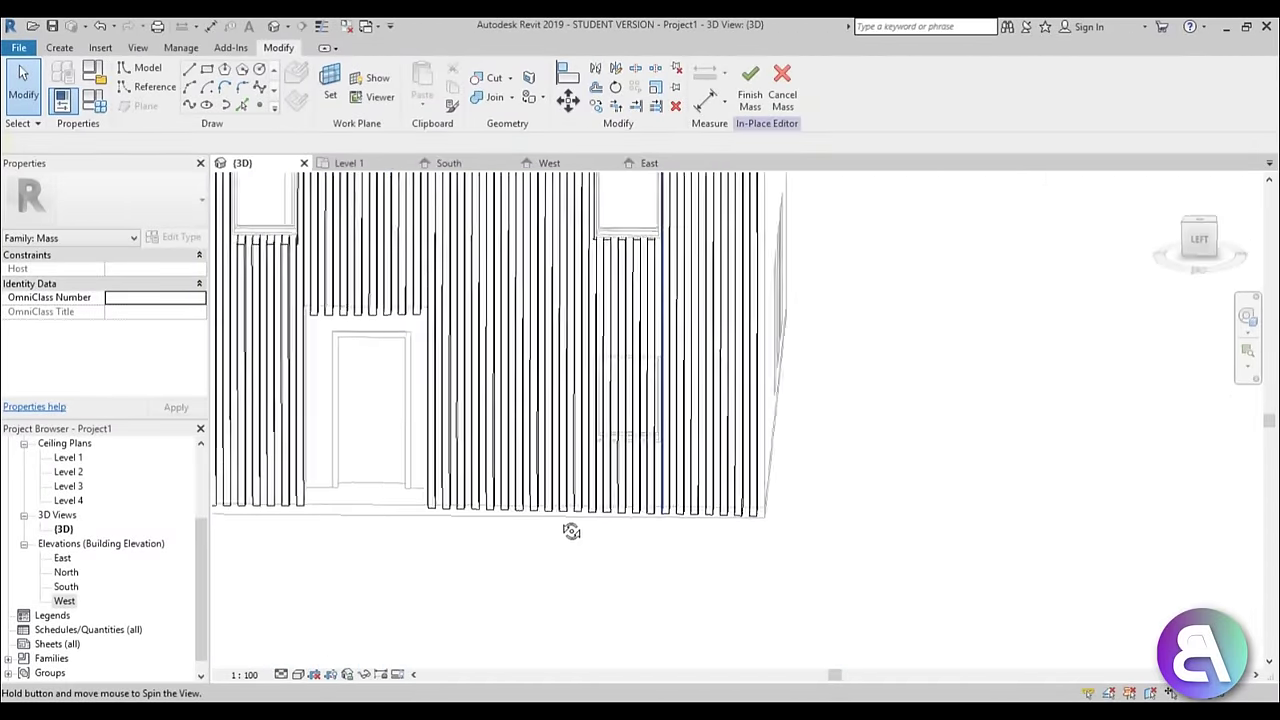
scroll(590, 420, "up", 6)
scroll(571, 374, "down", 3)
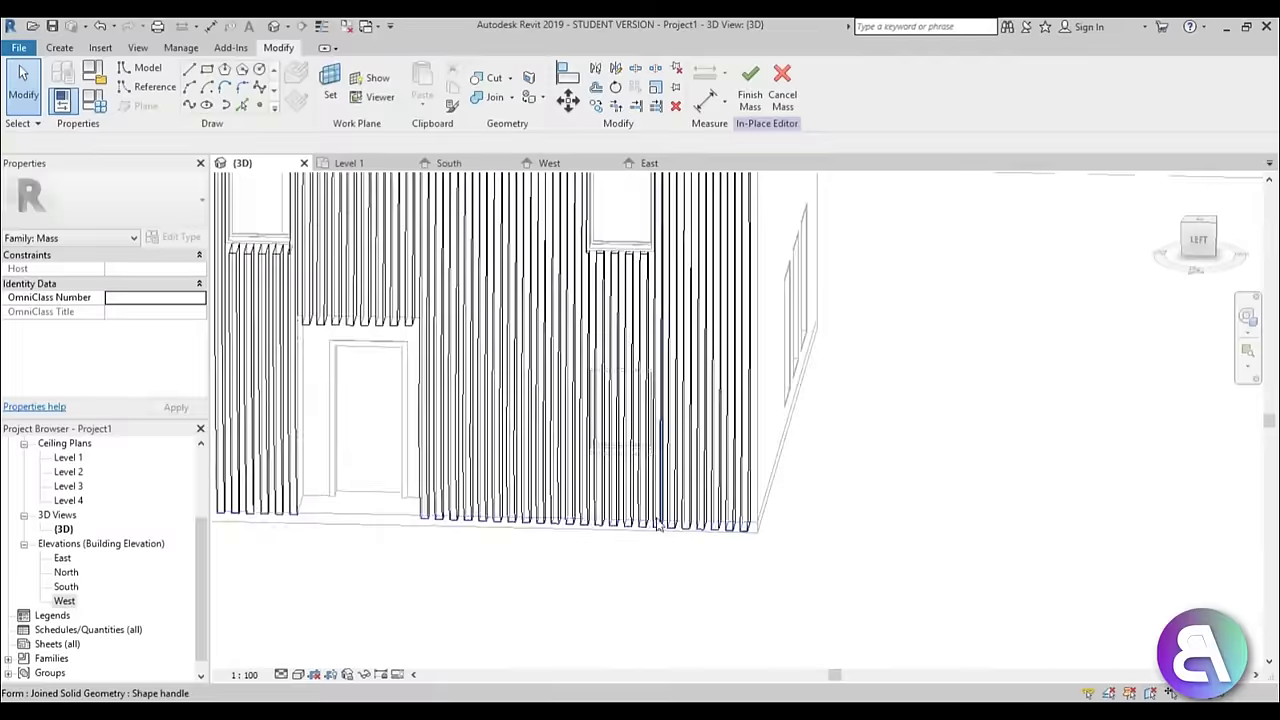
middle_click_drag(571, 374, 576, 405, "shift")
scroll(578, 413, "up", 3)
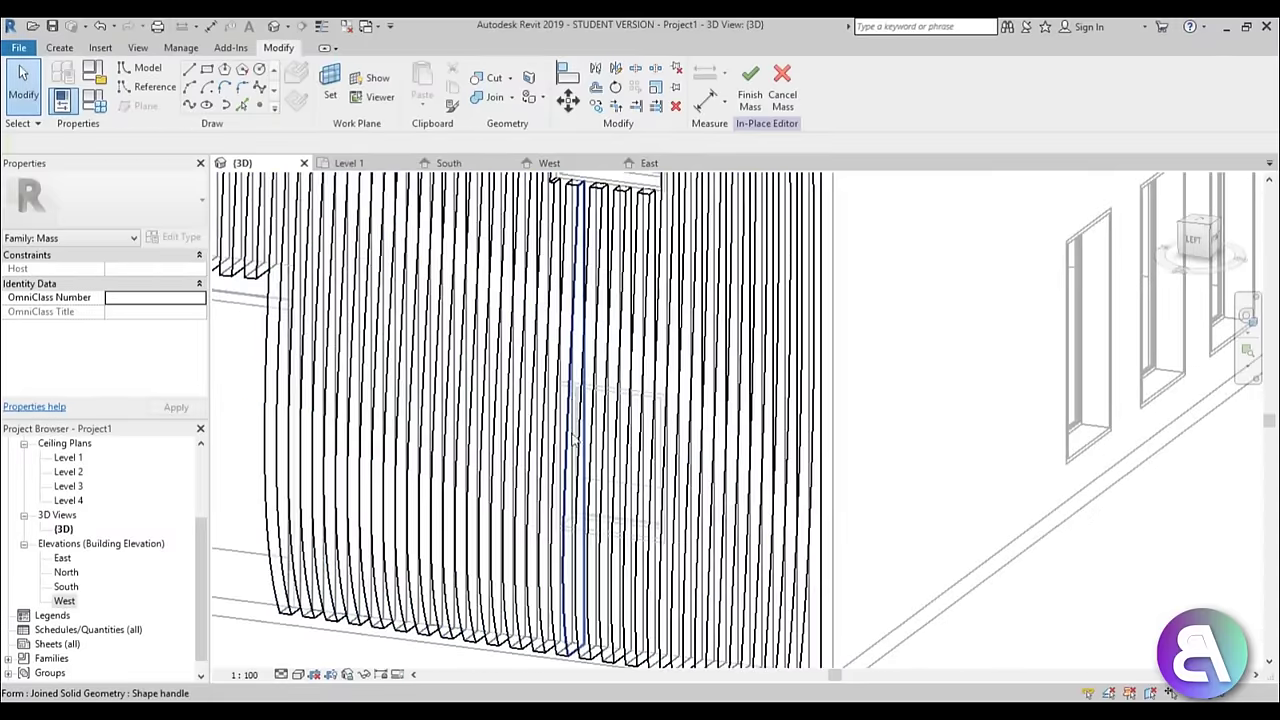
middle_click_drag(584, 460, 588, 451)
scroll(638, 417, "down", 2)
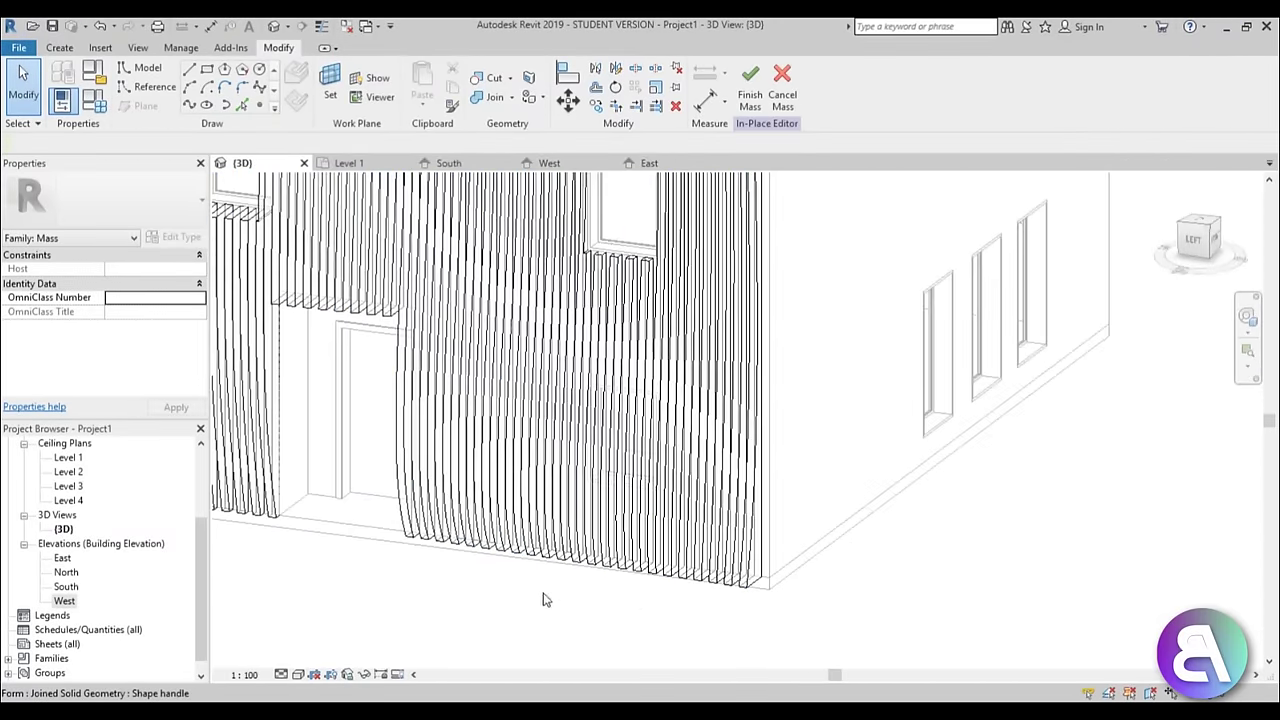
middle_click_drag(545, 600, 688, 566, "shift")
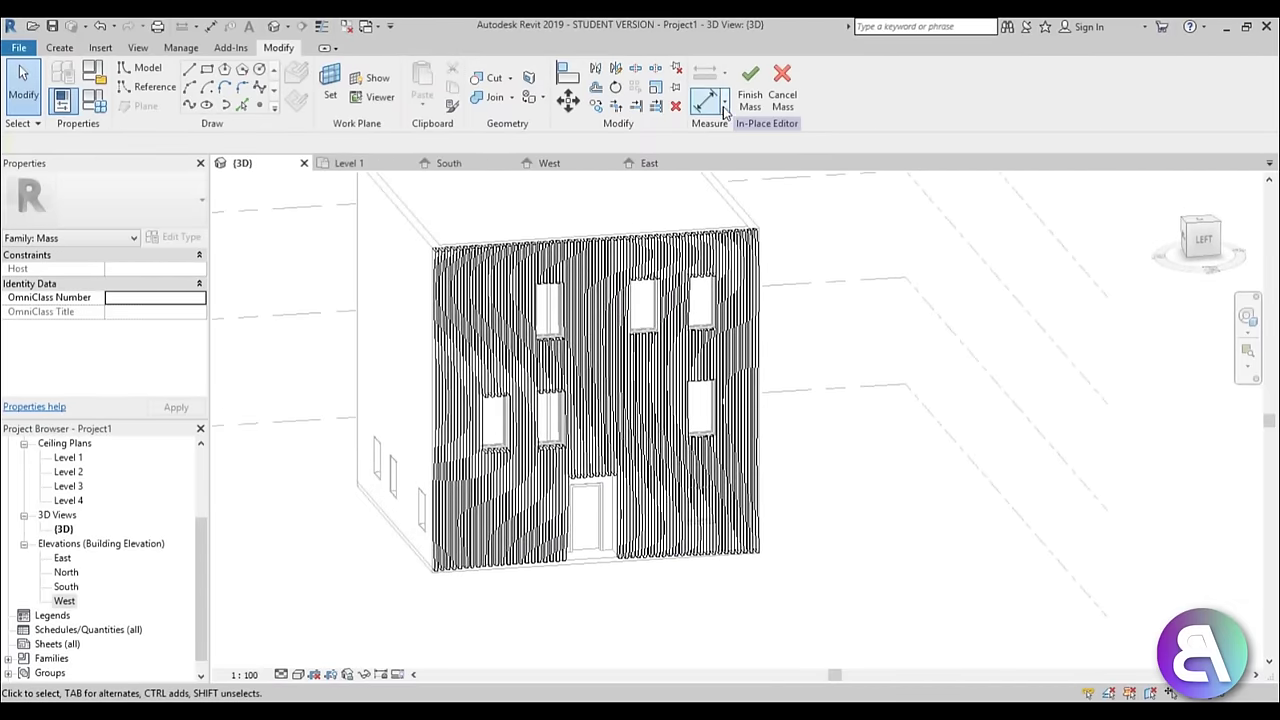
Assign the Birch material from the wood search results to the vertical fin form
scroll(450, 260, "up", 5)
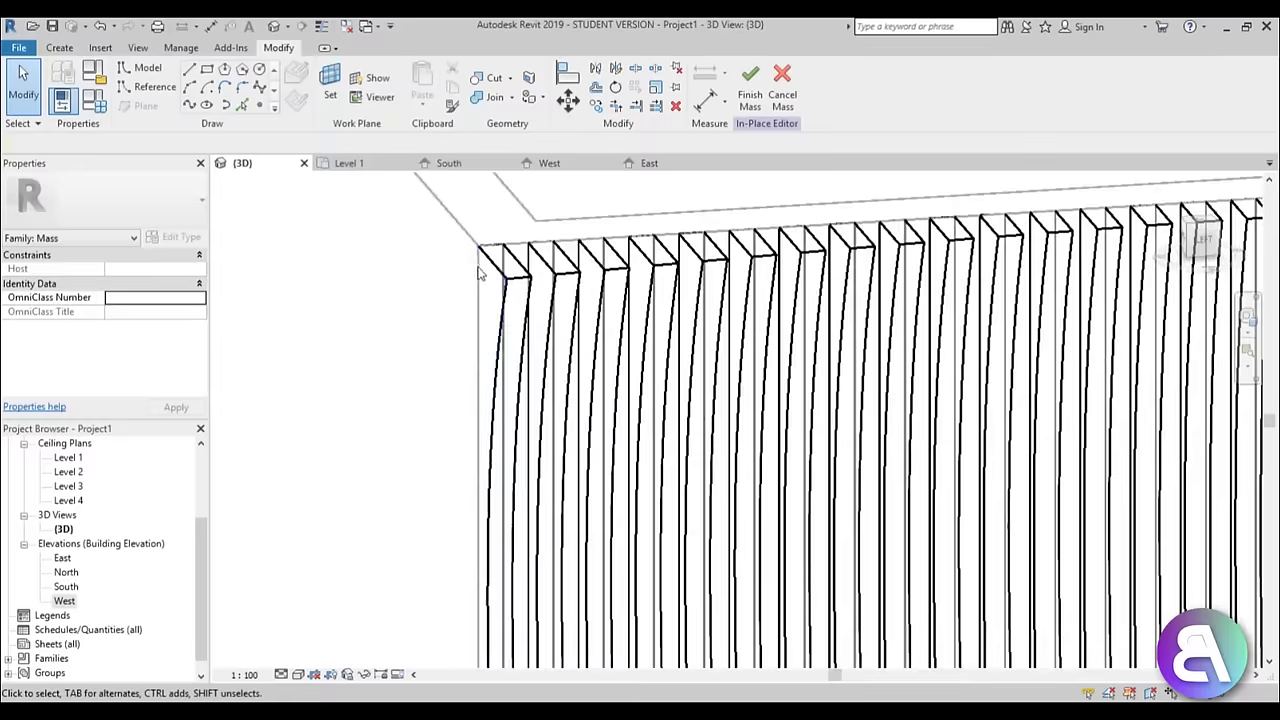
left_click(492, 268)
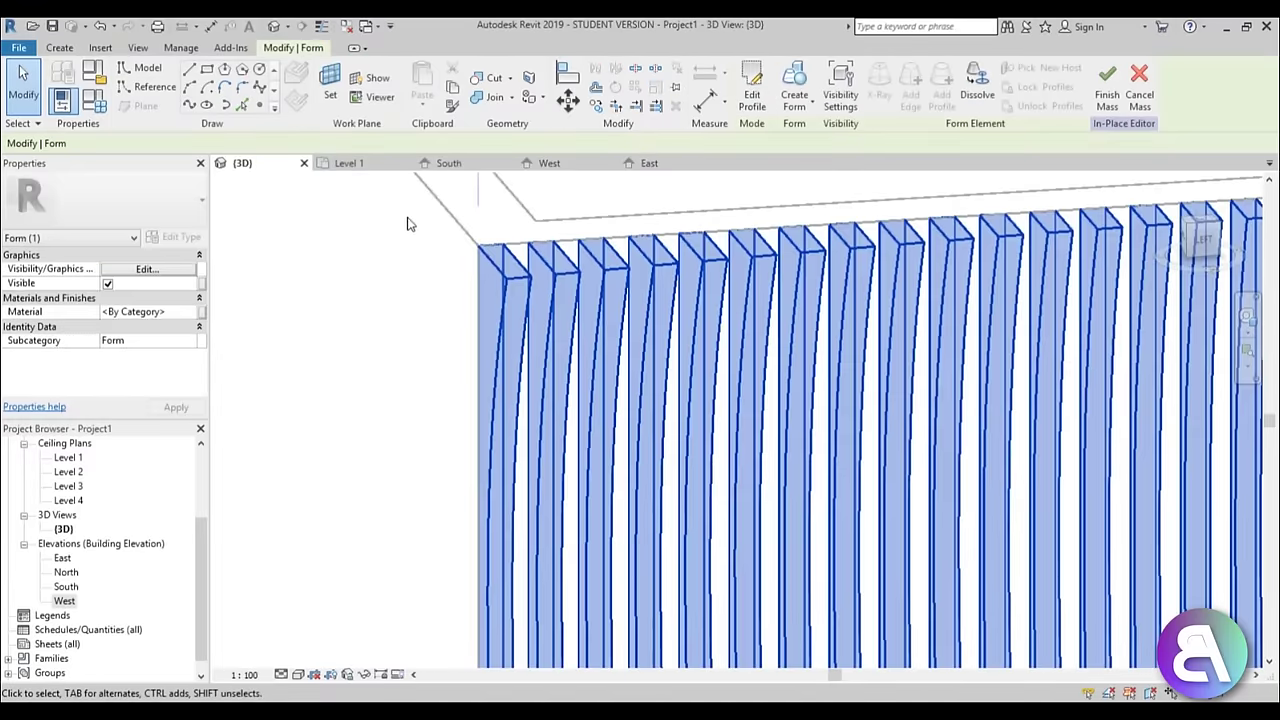
scroll(409, 223, "down", 5)
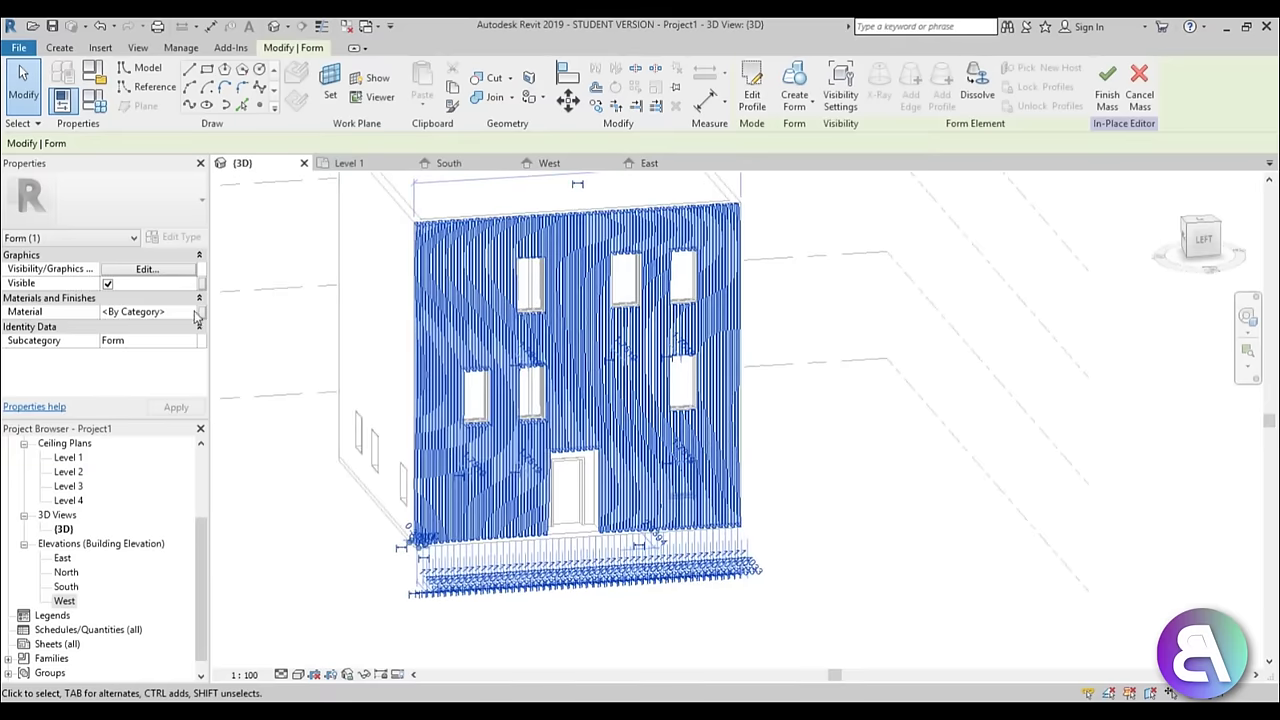
left_click(193, 311)
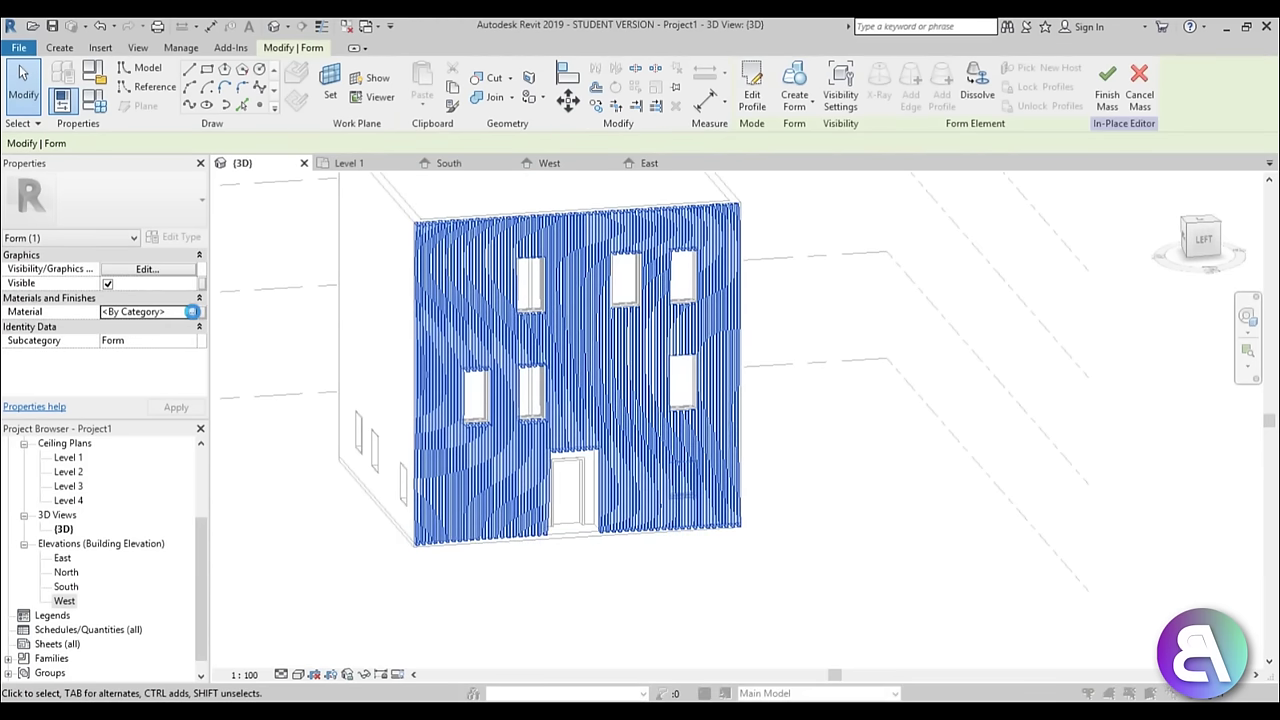
left_click(195, 312)
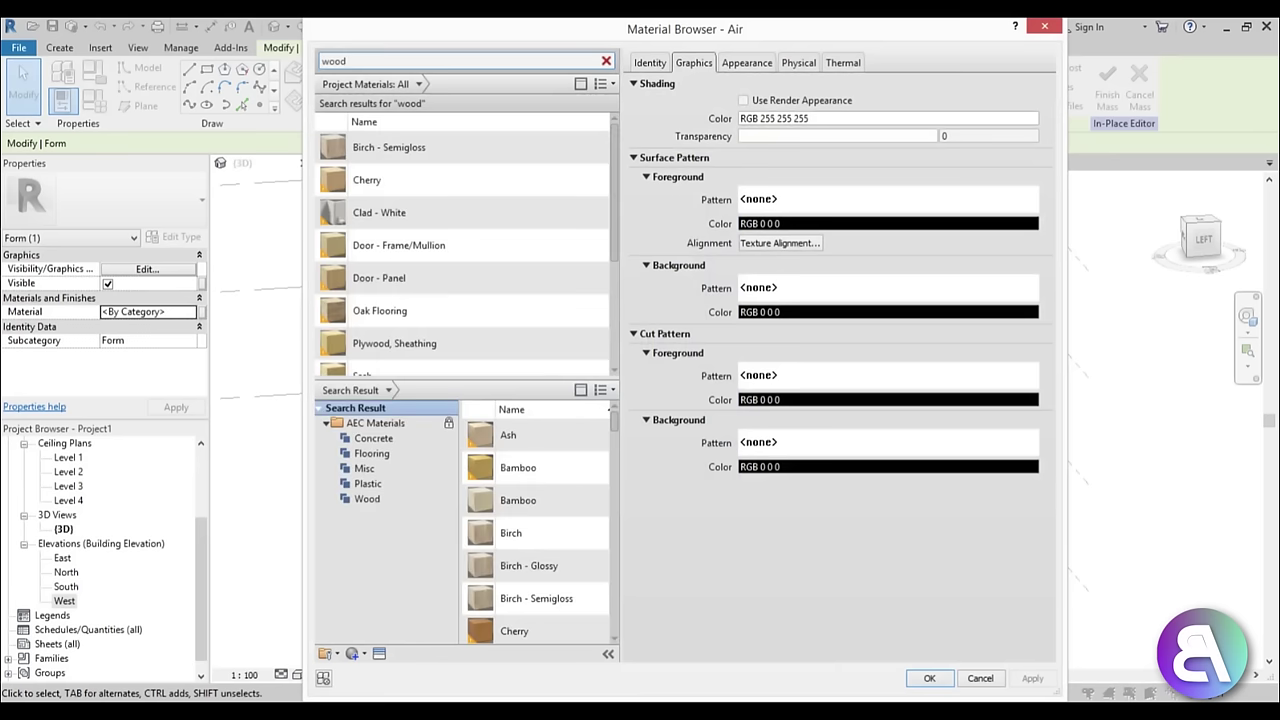
left_click(551, 540)
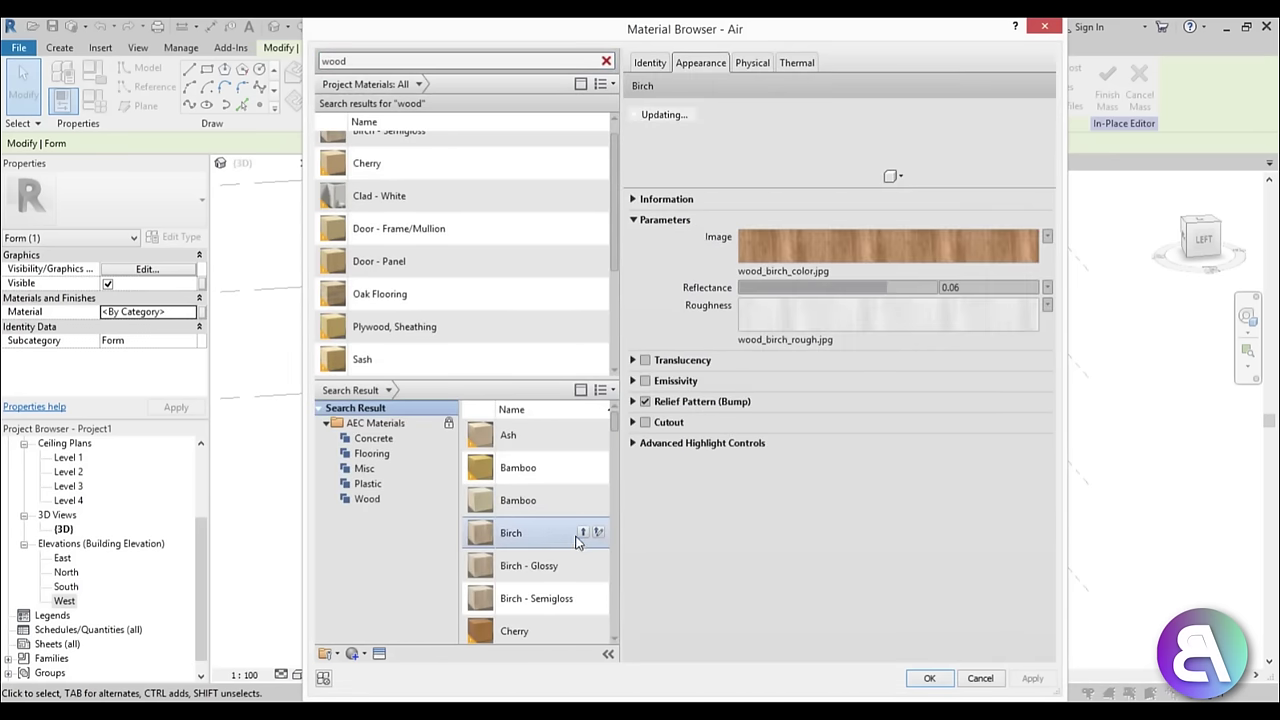
left_click(582, 533)
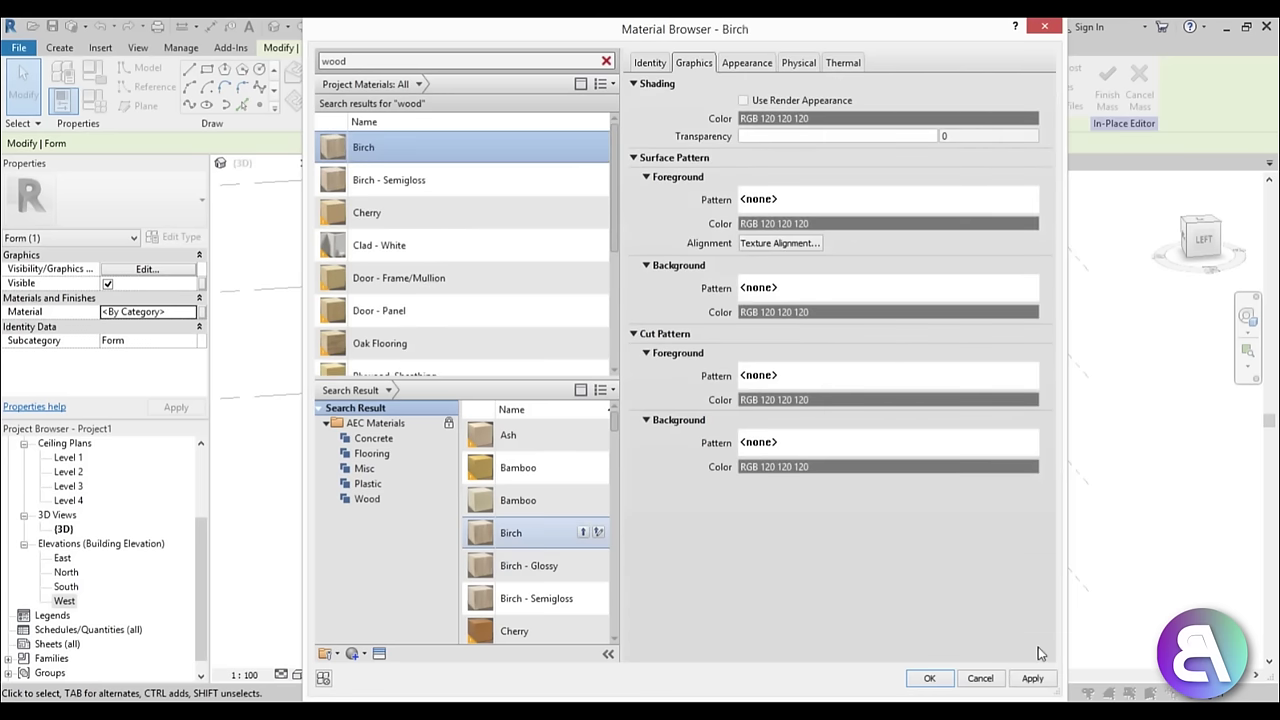
left_click(929, 679)
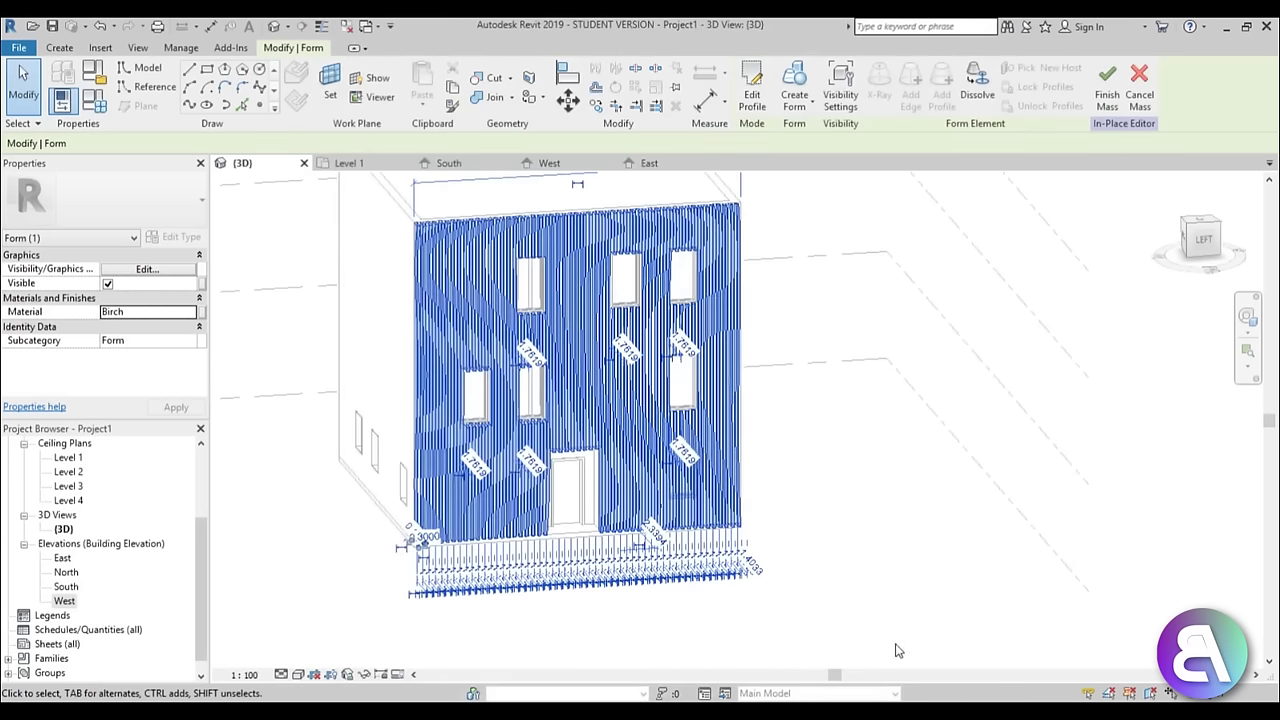
Deselect the fin form and finish the in-place mass
left_click(869, 573)
left_click(751, 108)
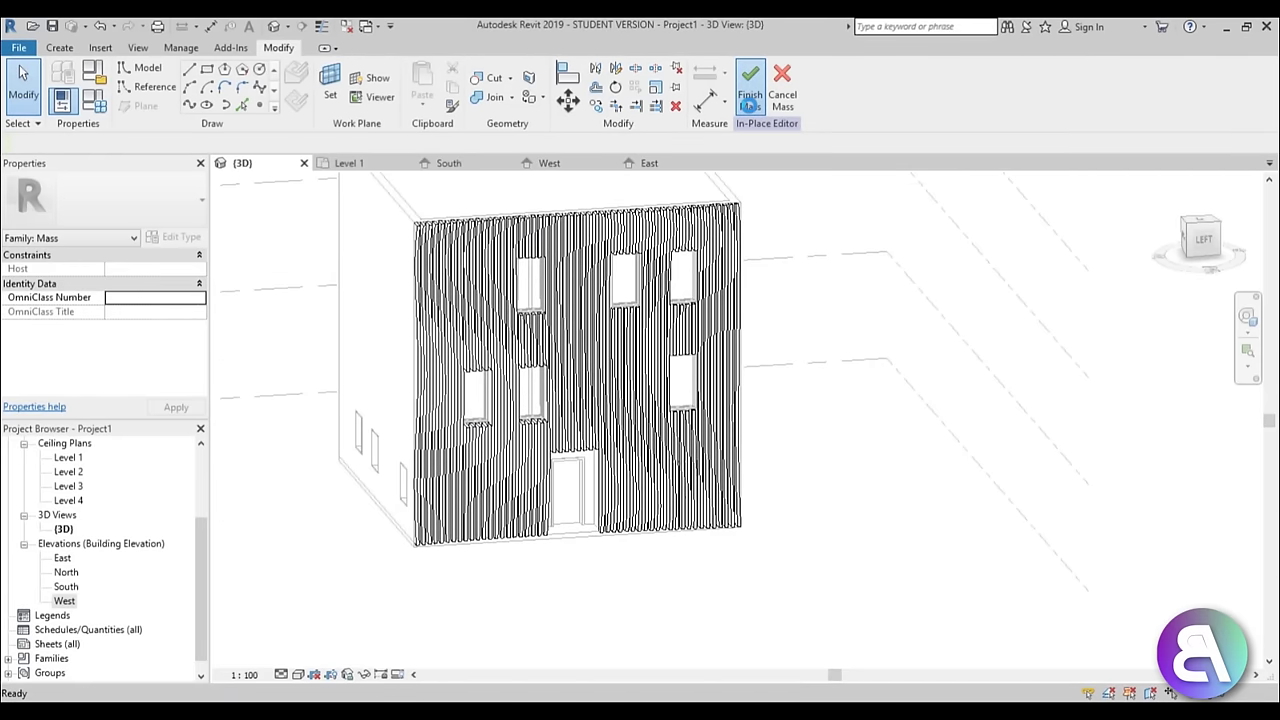
left_click(749, 106)
scroll(820, 429, "down", 3)
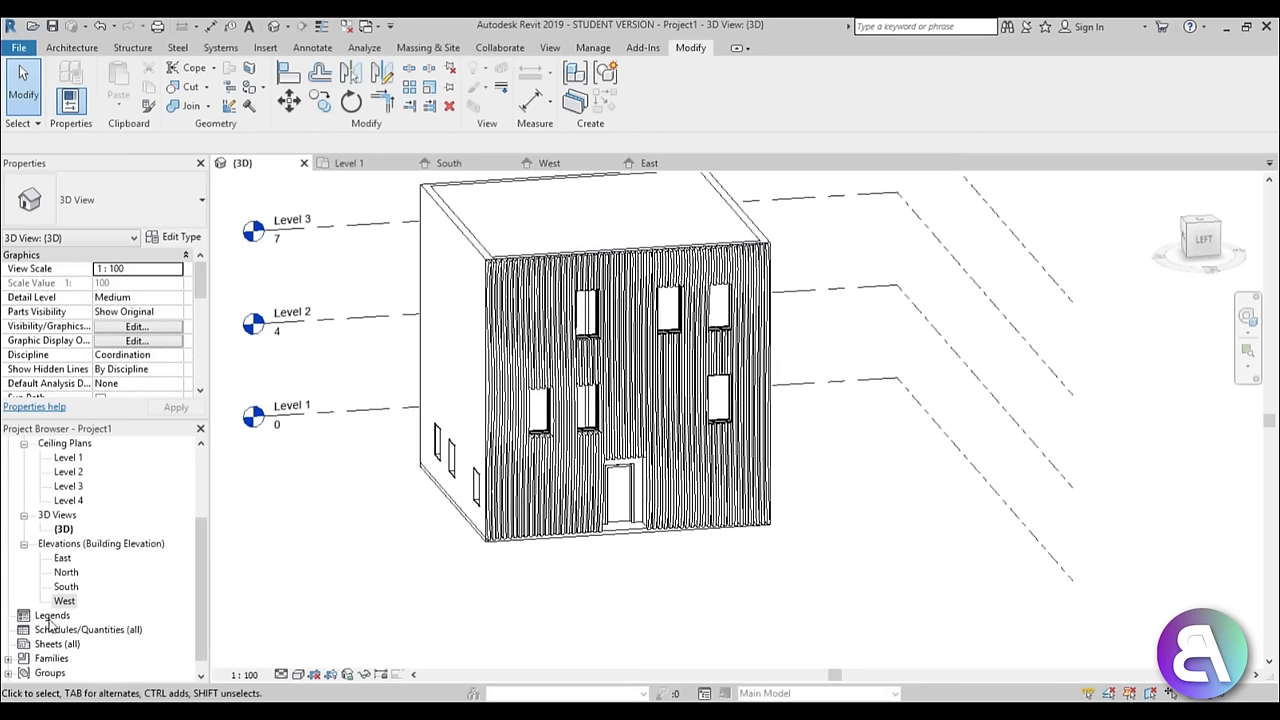
Place a perspective camera in the Level 1 ceiling plan, southwest of the building and aimed northeast through it
double_click(68, 462)
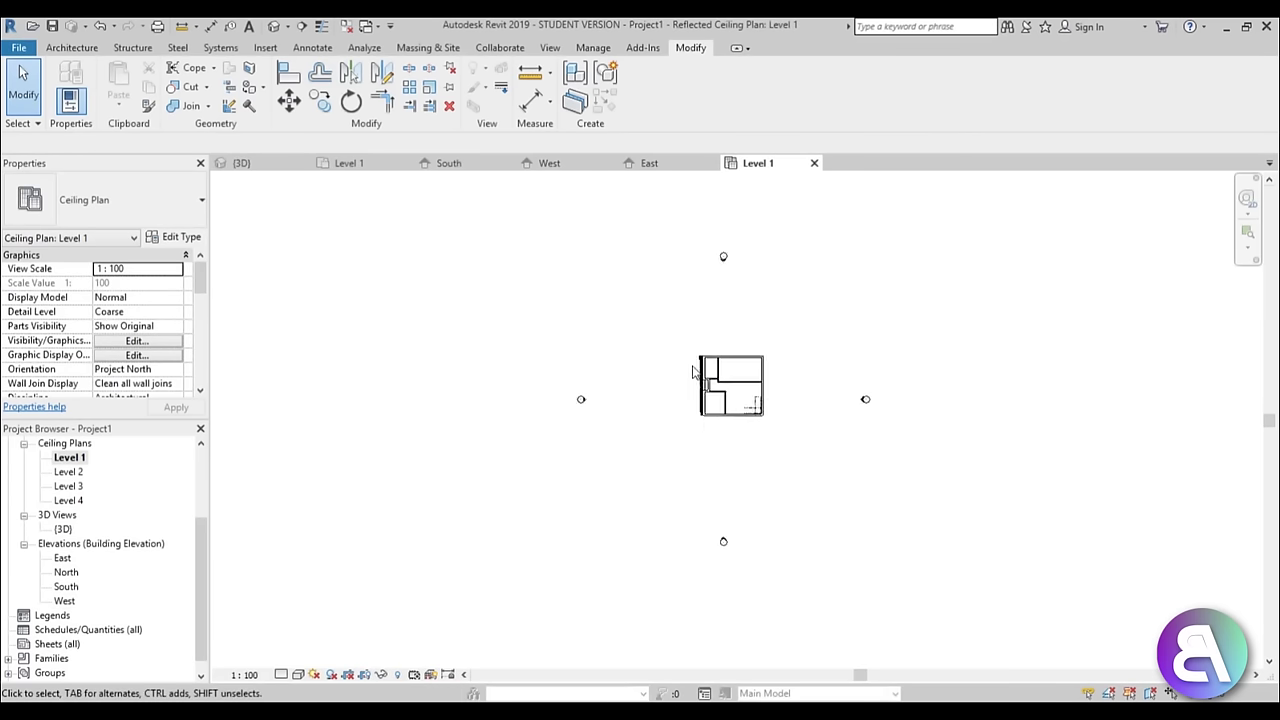
left_click(289, 27)
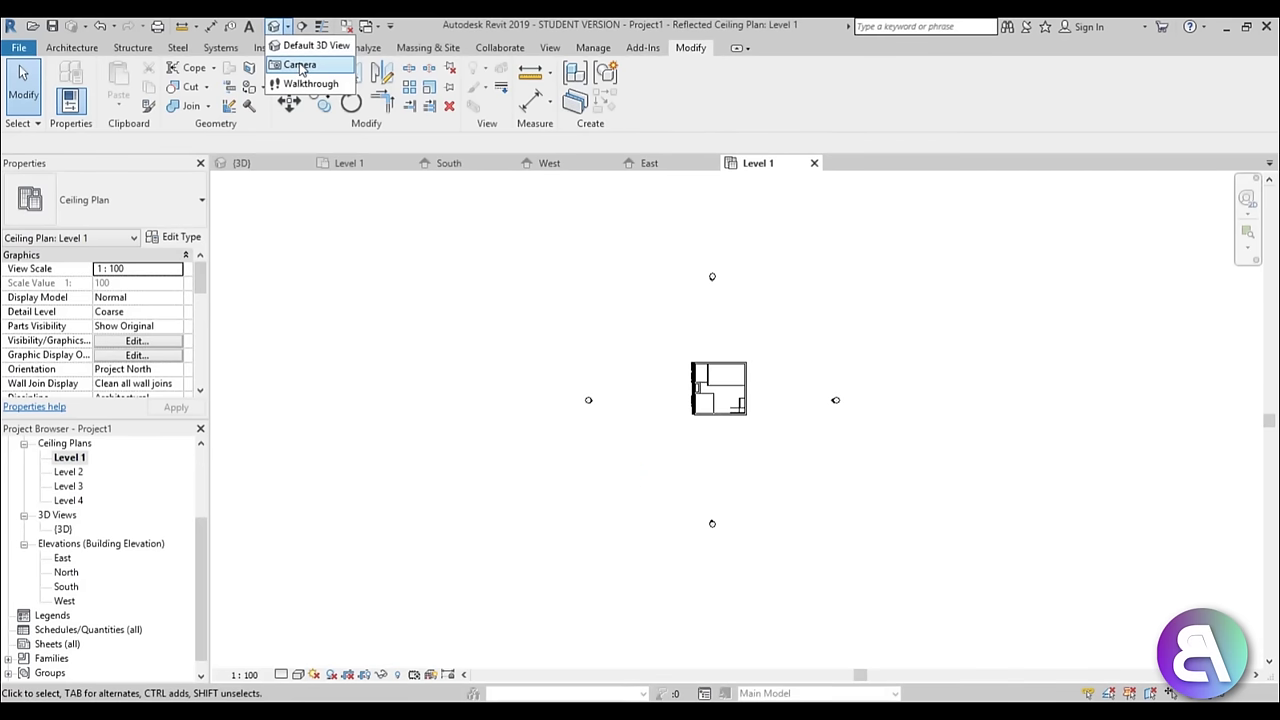
left_click(300, 63)
left_click(593, 478)
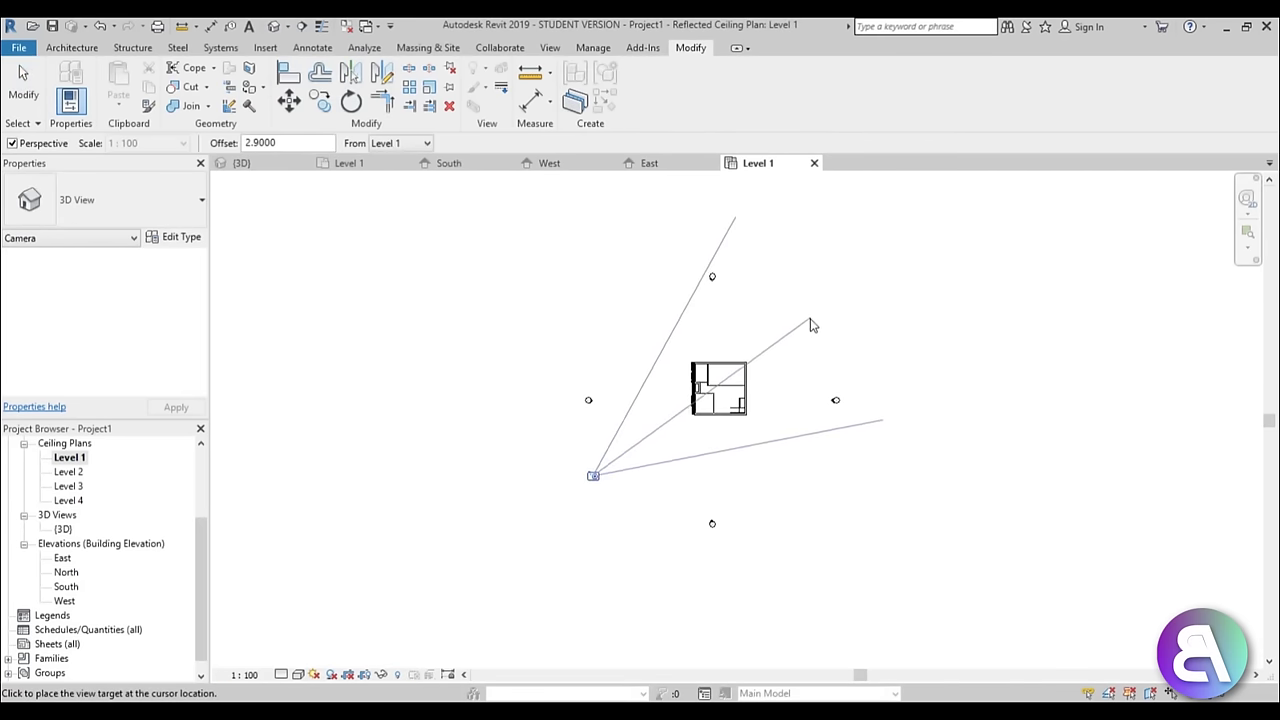
left_click(809, 321)
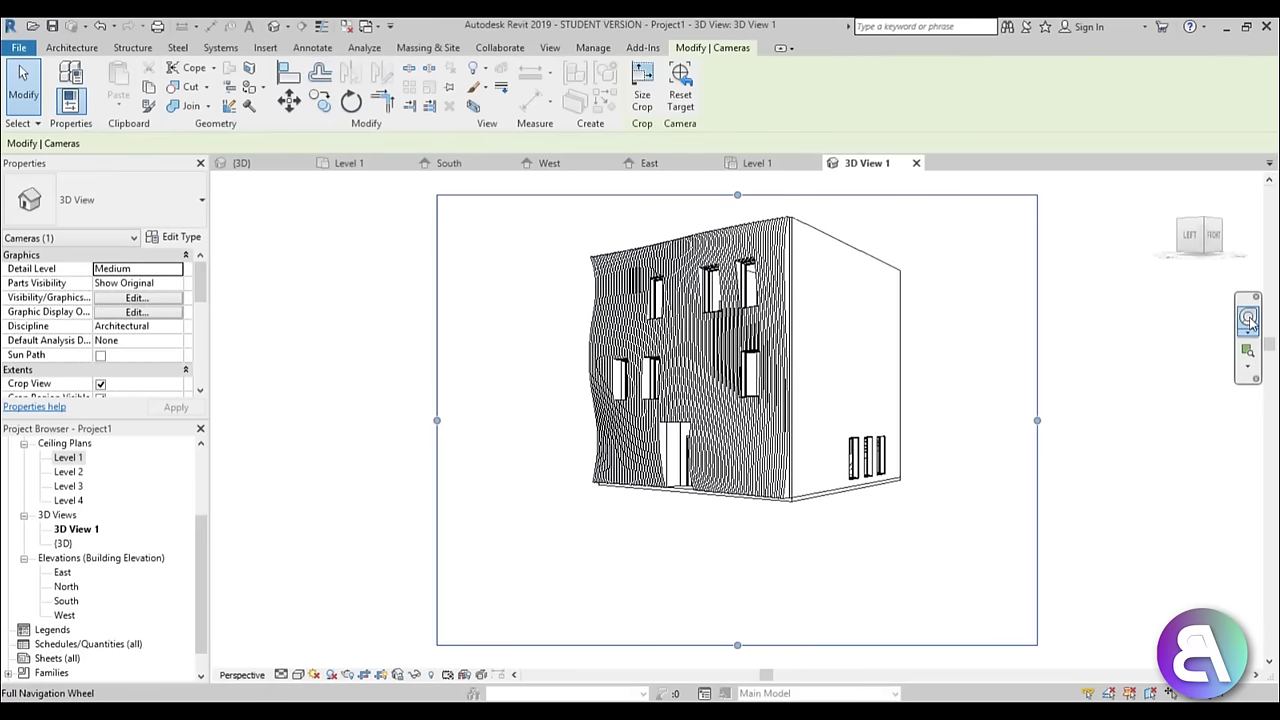
Adjust the camera view with the navigation wheel so the building sits lower in the frame
left_click(1248, 317)
left_click_drag(733, 436, 736, 412)
left_click(24, 85)
Tighten the camera view's crop region at its upper and lower edges to fit closely around the building
left_click(737, 645)
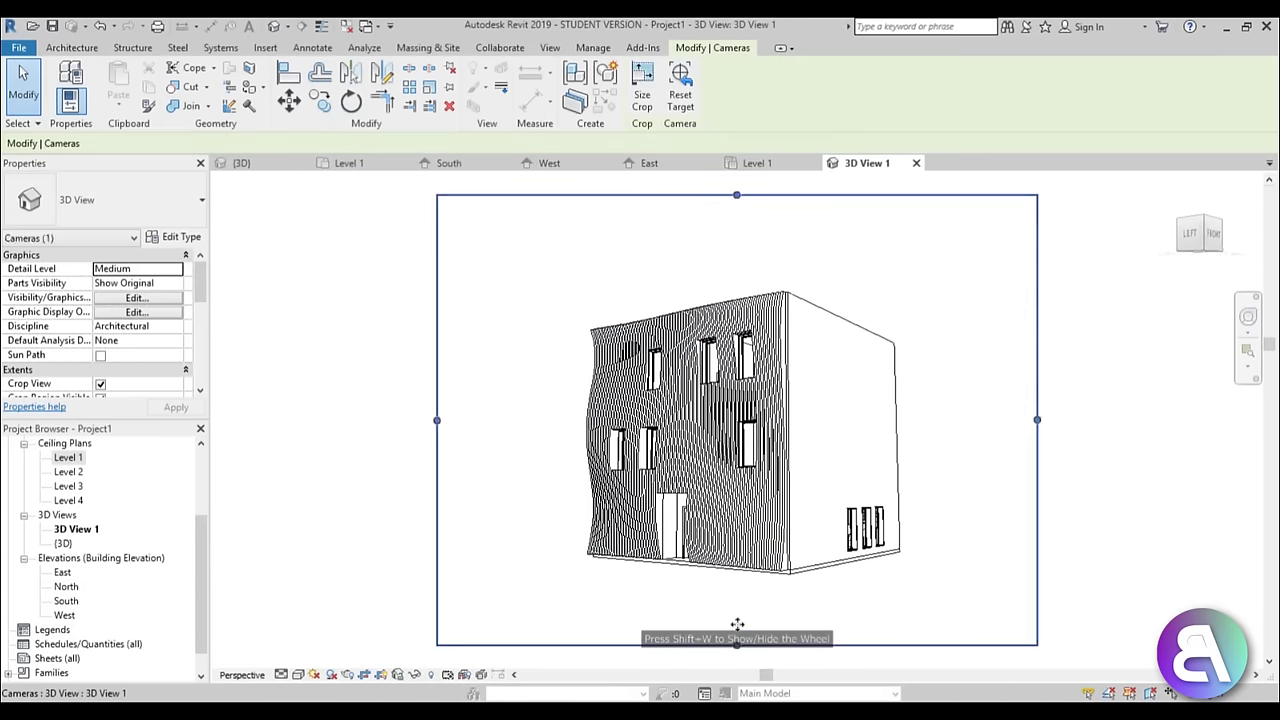
left_click_drag(737, 623, 735, 584)
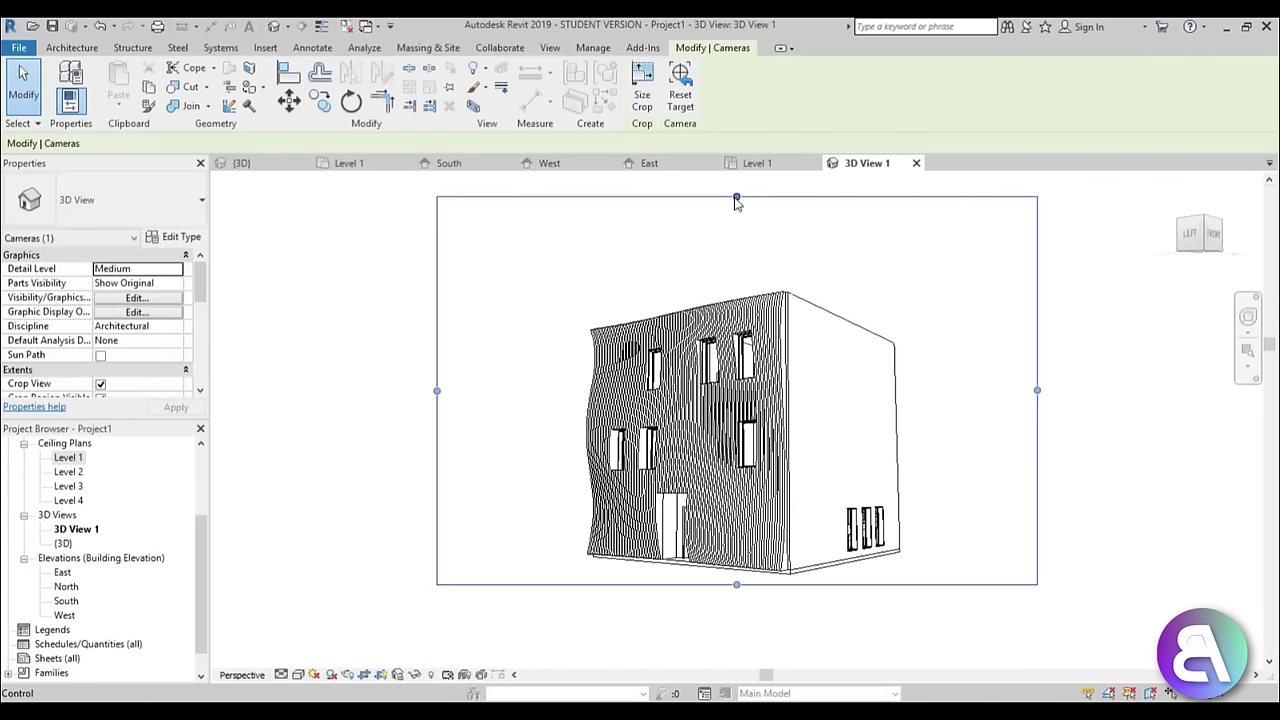
left_click_drag(737, 197, 732, 289)
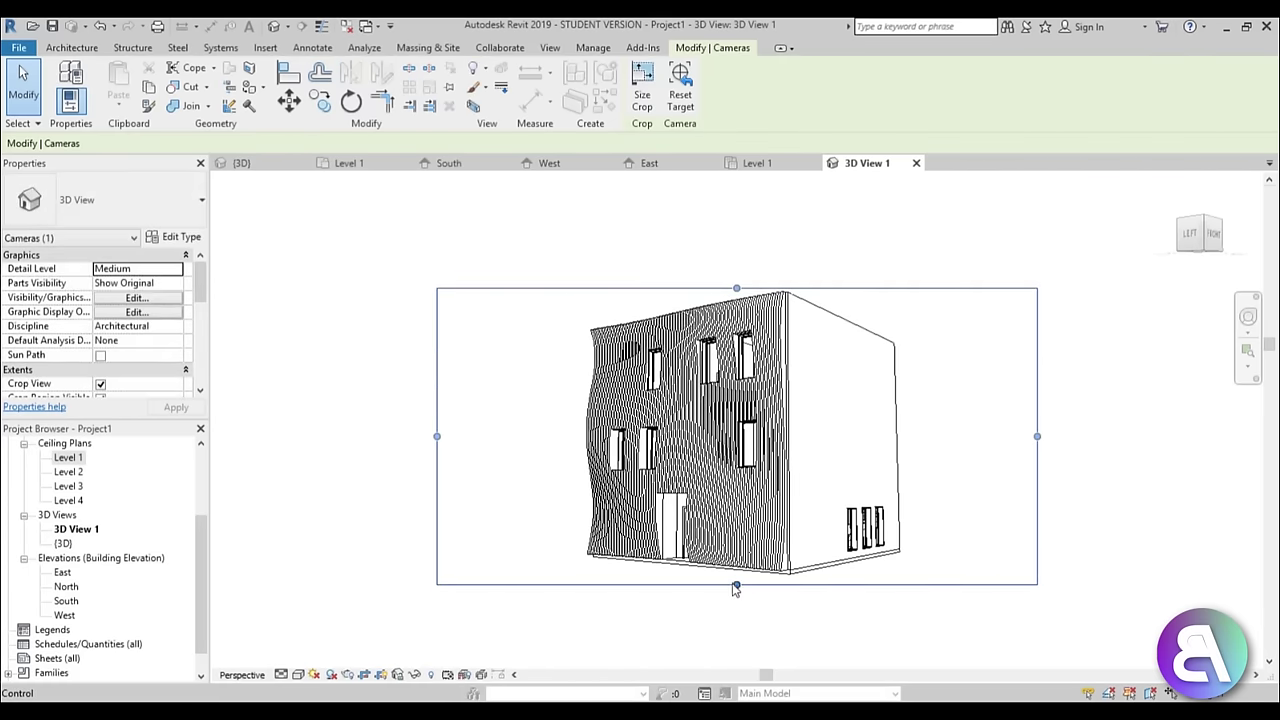
left_click_drag(737, 585, 731, 568)
scroll(731, 471, "up", 4)
middle_click_drag(680, 482, 643, 506)
scroll(655, 514, "down", 1)
left_click(361, 521)
Render the camera view at Medium quality with printer resolution at 150 DPI
key("r")
key("r")
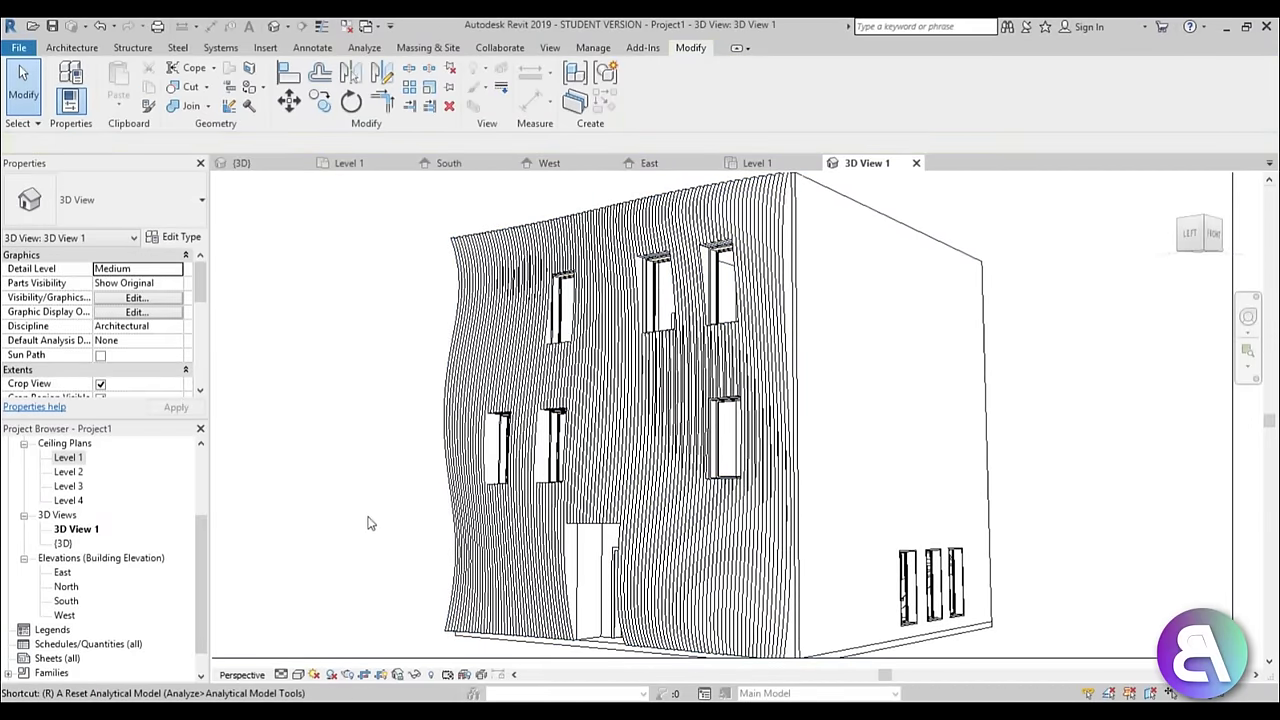
left_click(125, 97)
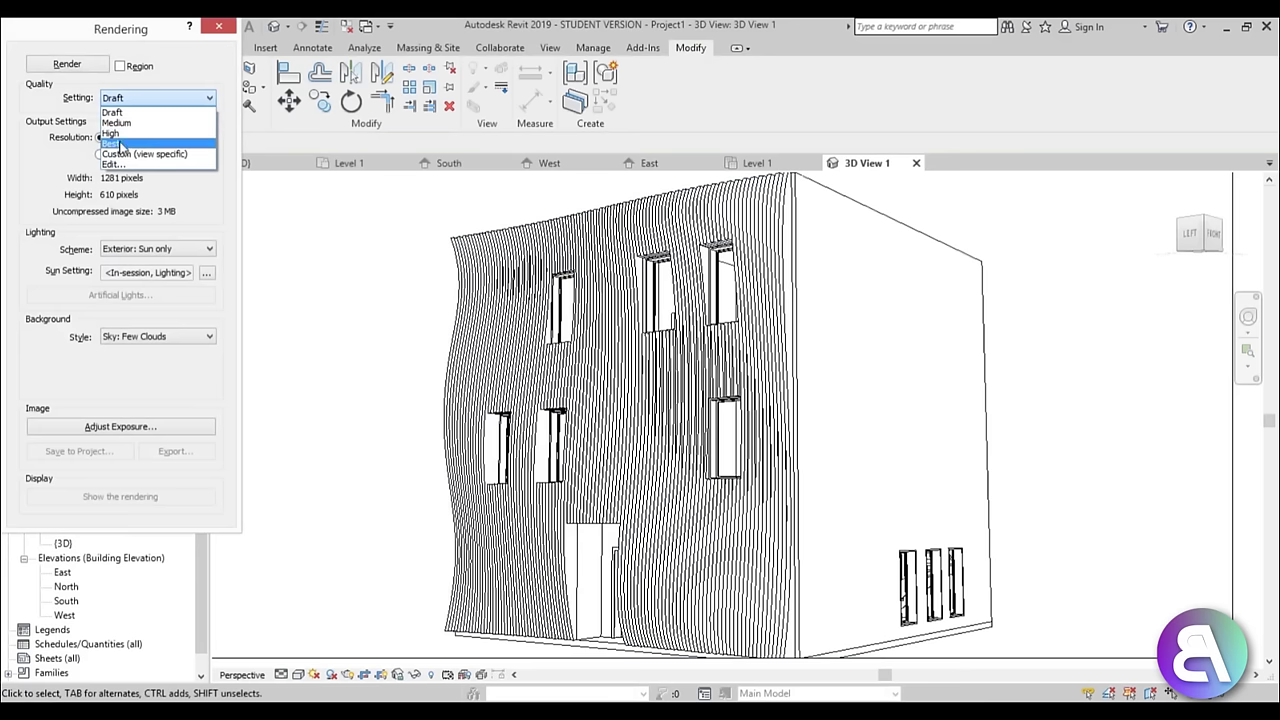
left_click(121, 123)
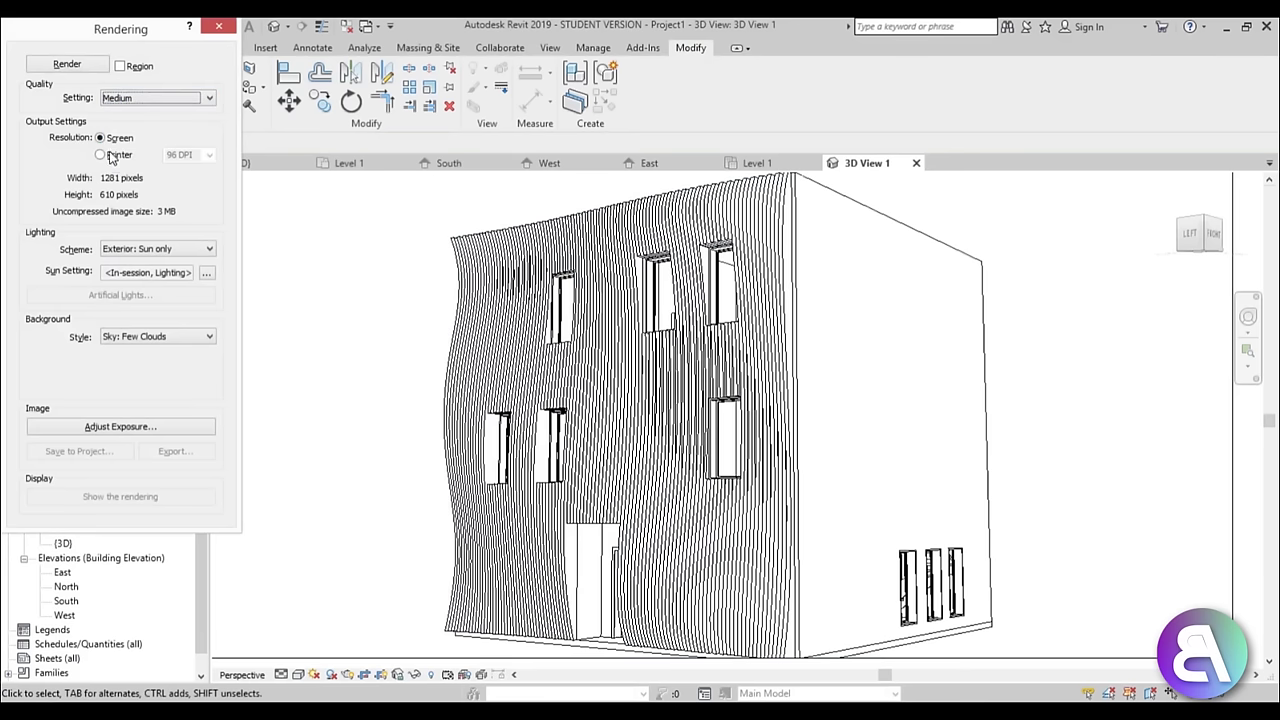
left_click(101, 155)
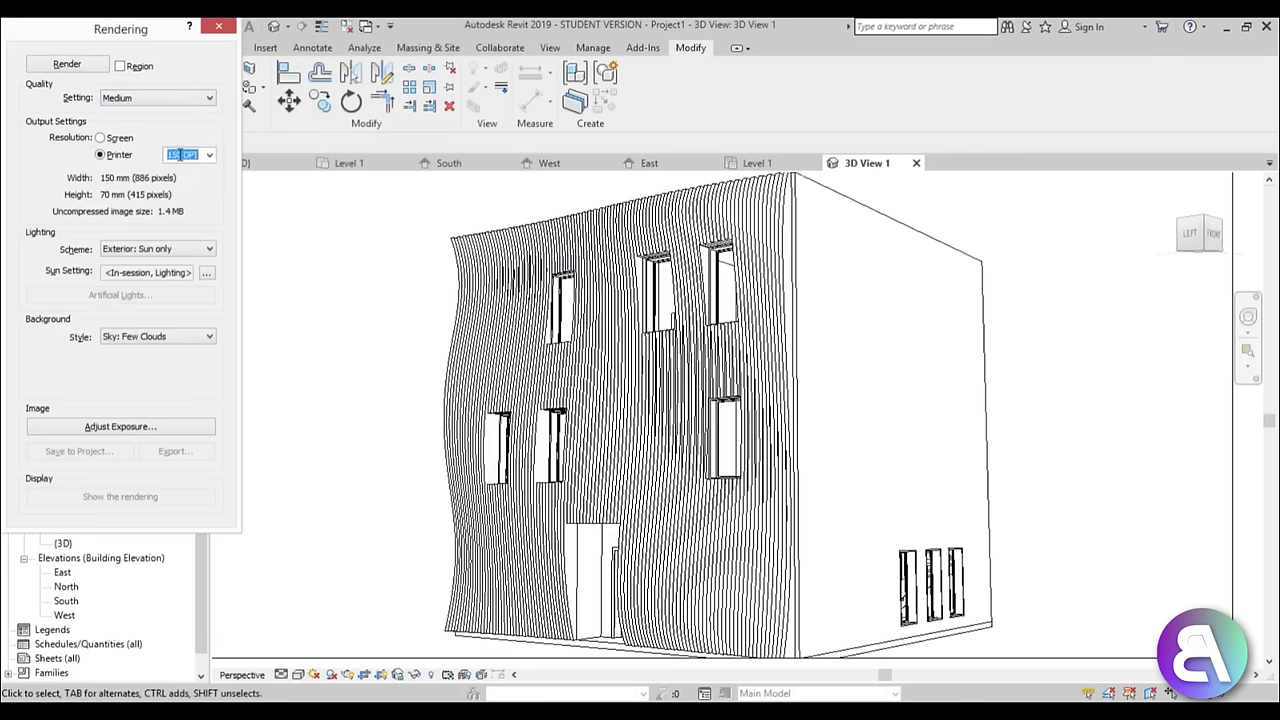
left_click(70, 65)
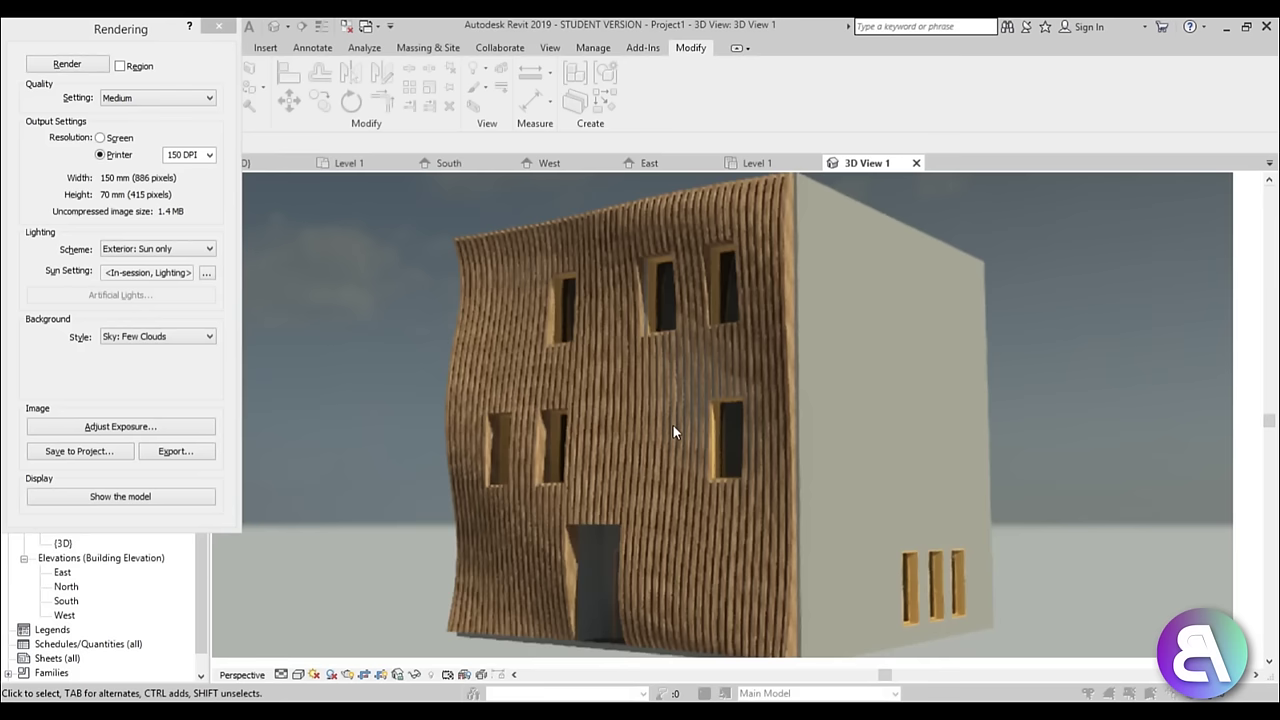
Examine the rendered wood fins, window openings and door opening on the wavy facade
scroll(649, 432, "up", 2)
scroll(621, 340, "down", 2)
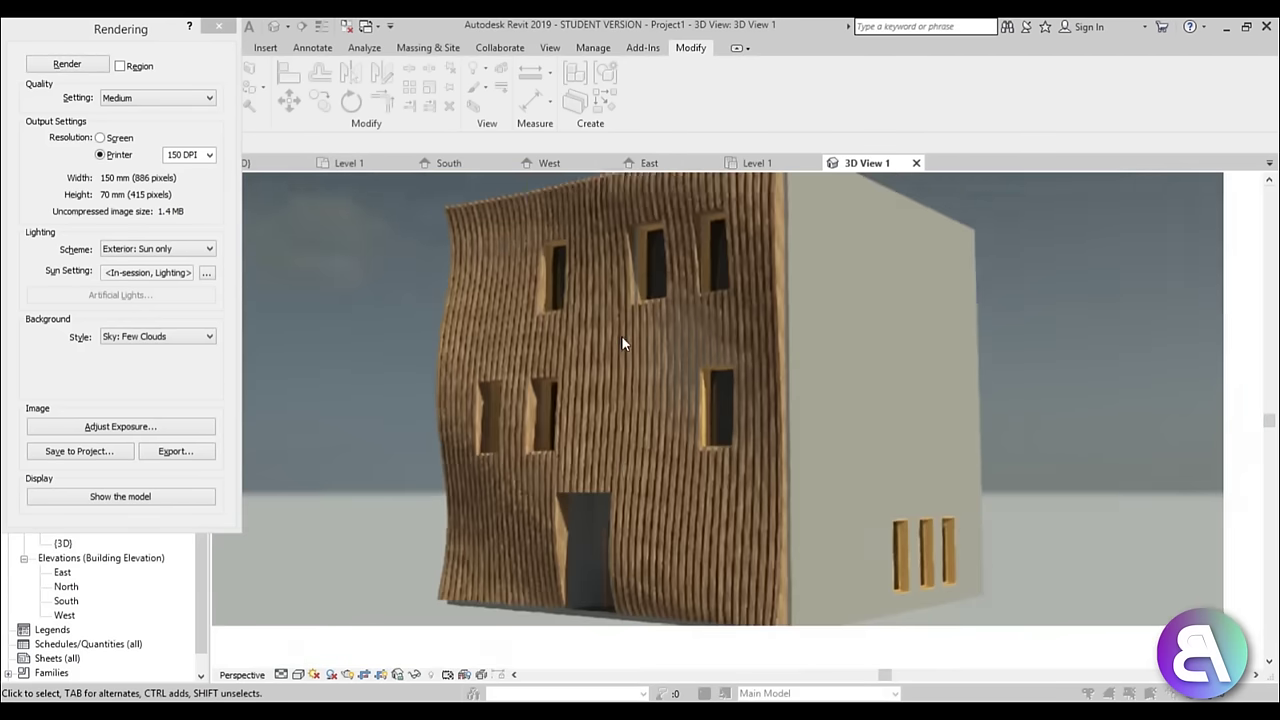
scroll(627, 447, "up", 2)
middle_click_drag(629, 449, 657, 332)
scroll(652, 521, "down", 1)
middle_click_drag(650, 413, 650, 534)
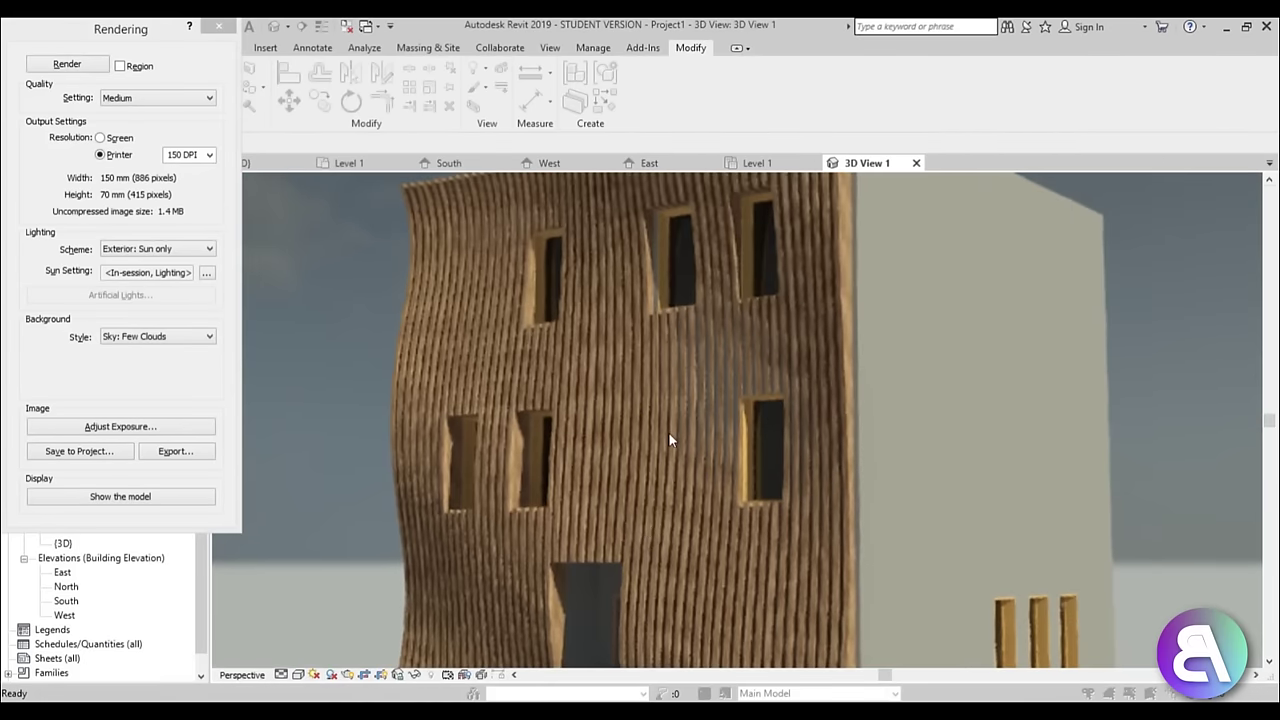
scroll(668, 432, "down", 2)
middle_click(697, 574)
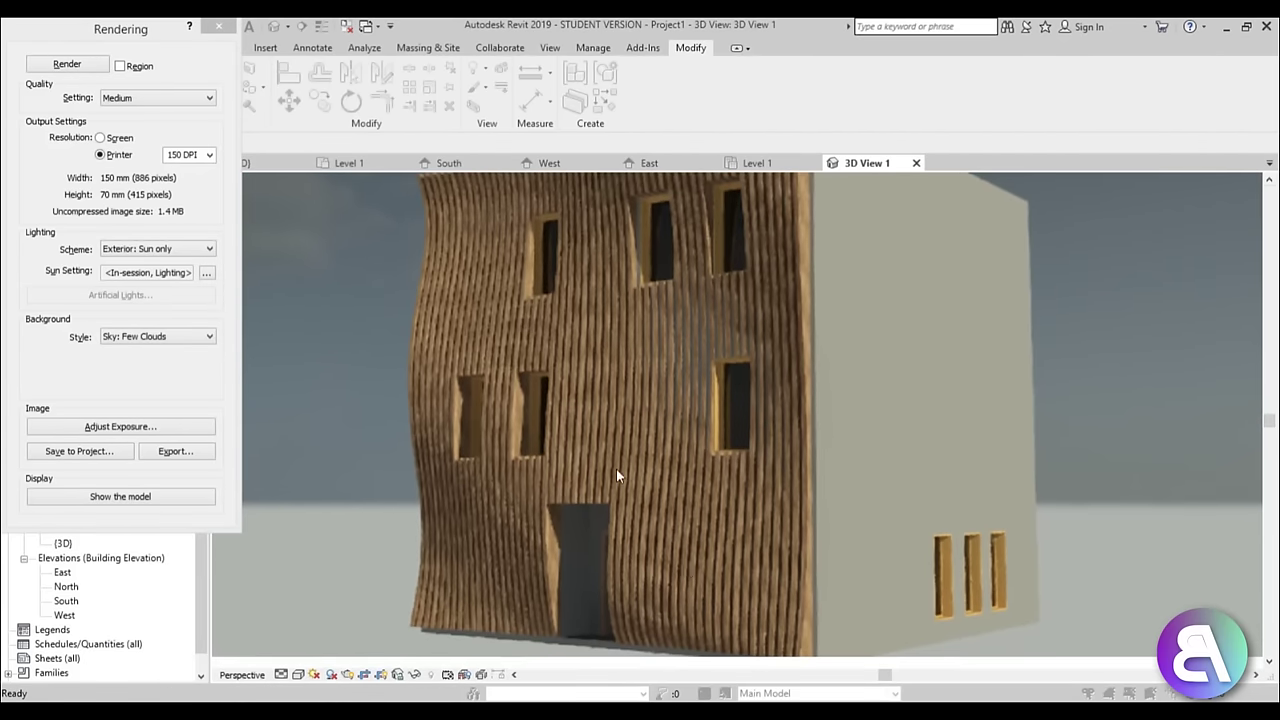
scroll(619, 455, "down", 2)
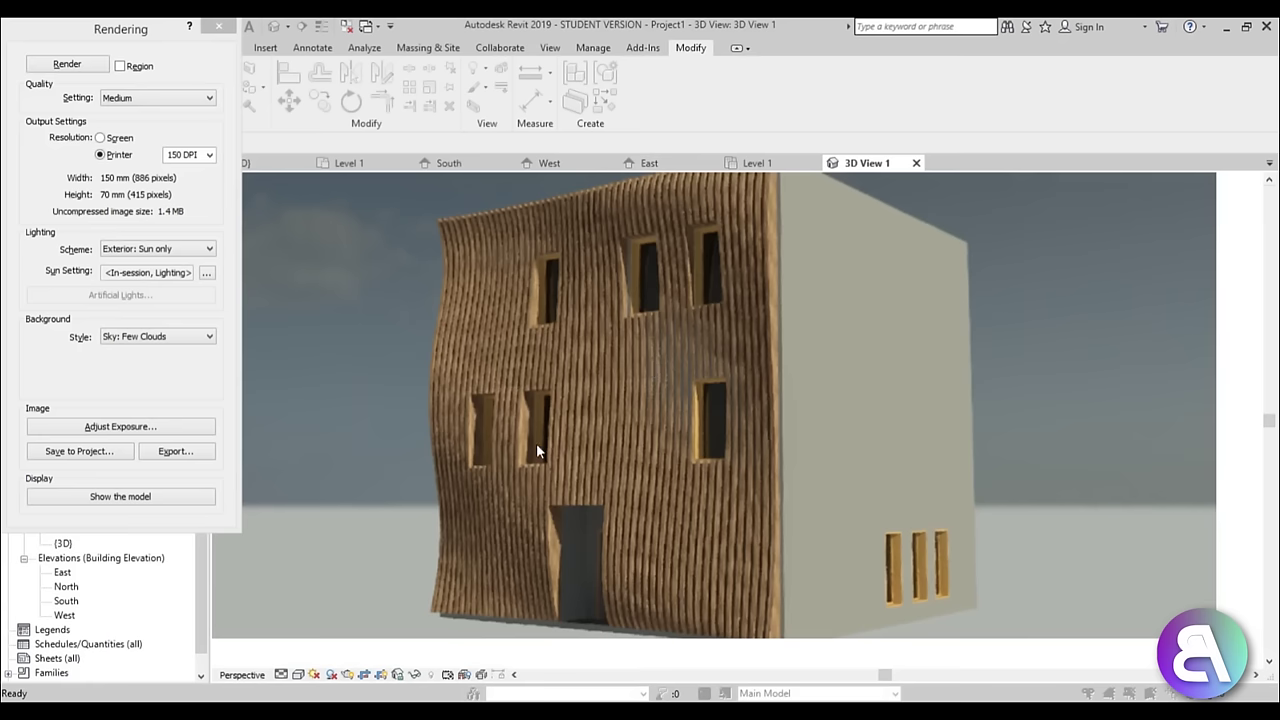
middle_click_drag(428, 282, 469, 306)
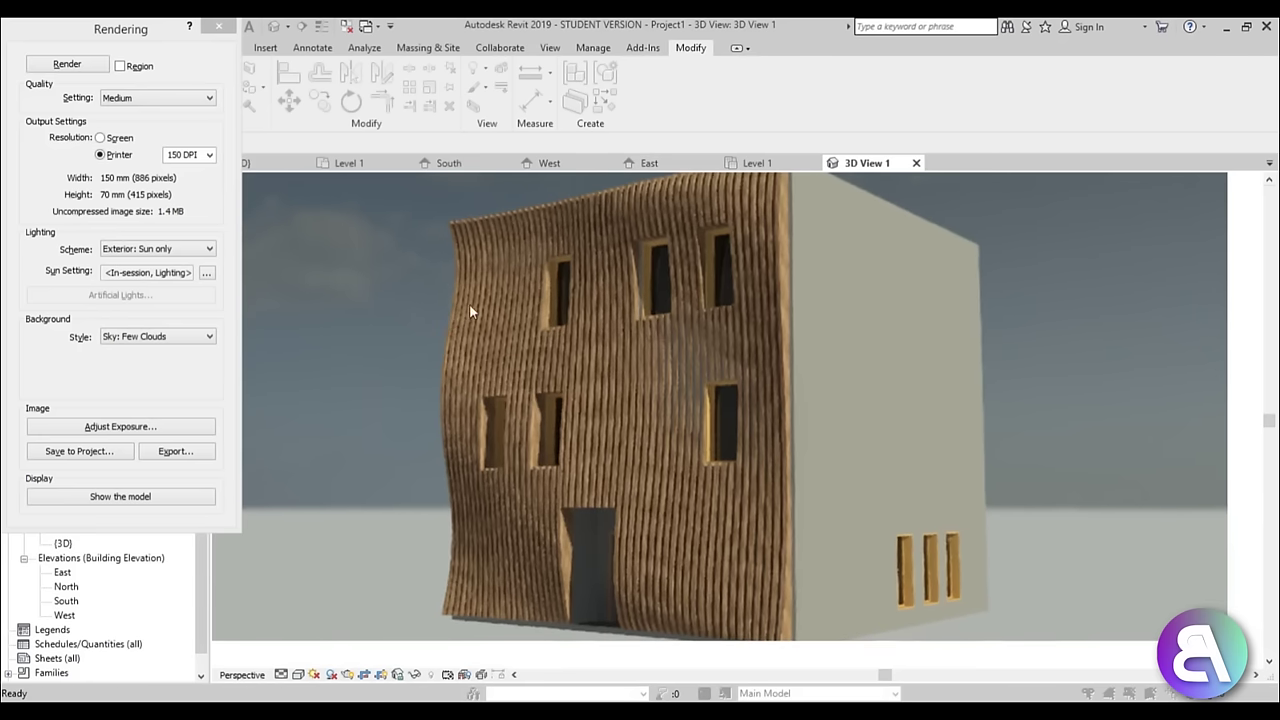
Close the rendering settings and reopen the facade mass for in-place editing from the default 3D view
left_click(218, 28)
double_click(63, 543)
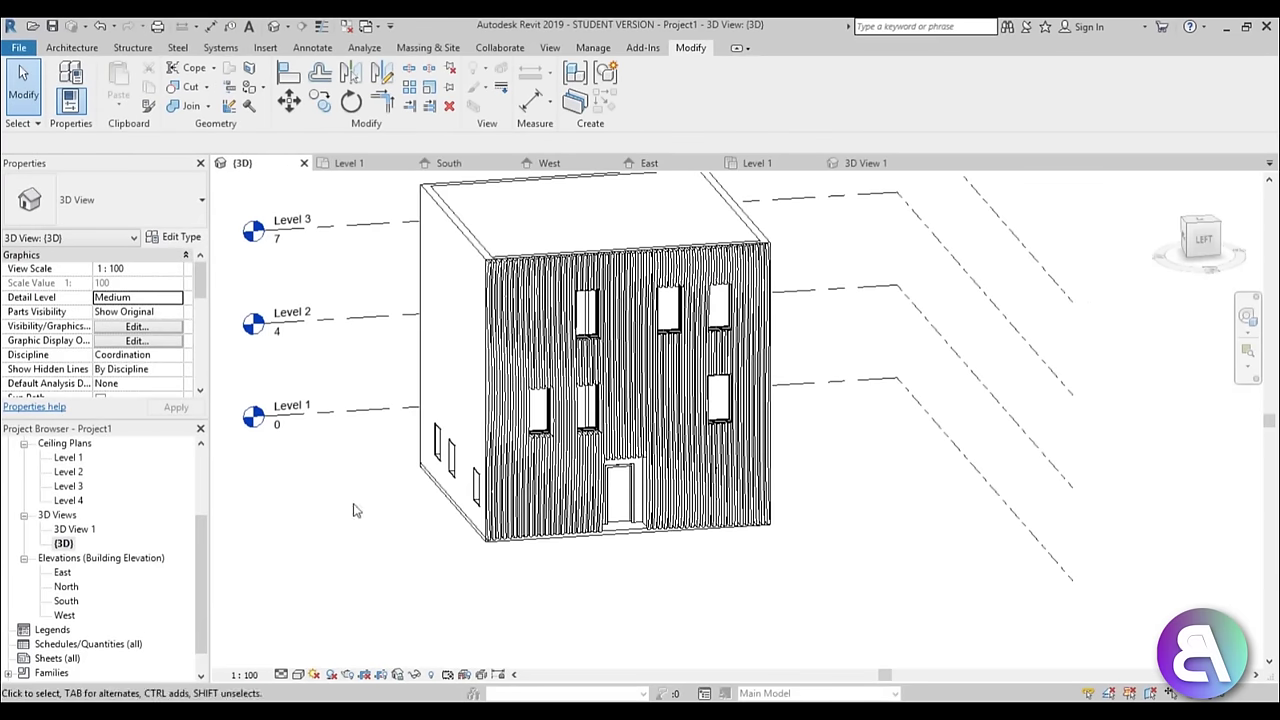
left_click(508, 470)
left_click(650, 102)
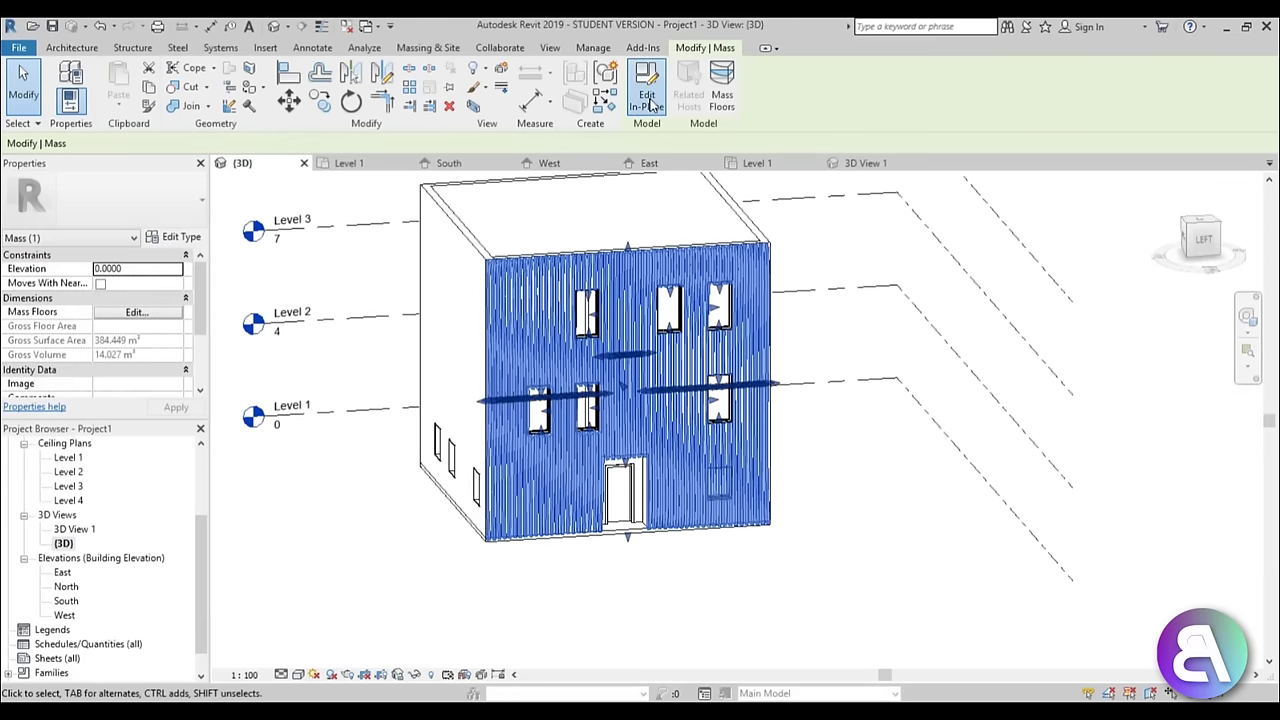
Open the wavy profile at the end face of the fin form for editing
middle_click_drag(905, 497, 722, 455, "shift")
scroll(714, 342, "up", 3)
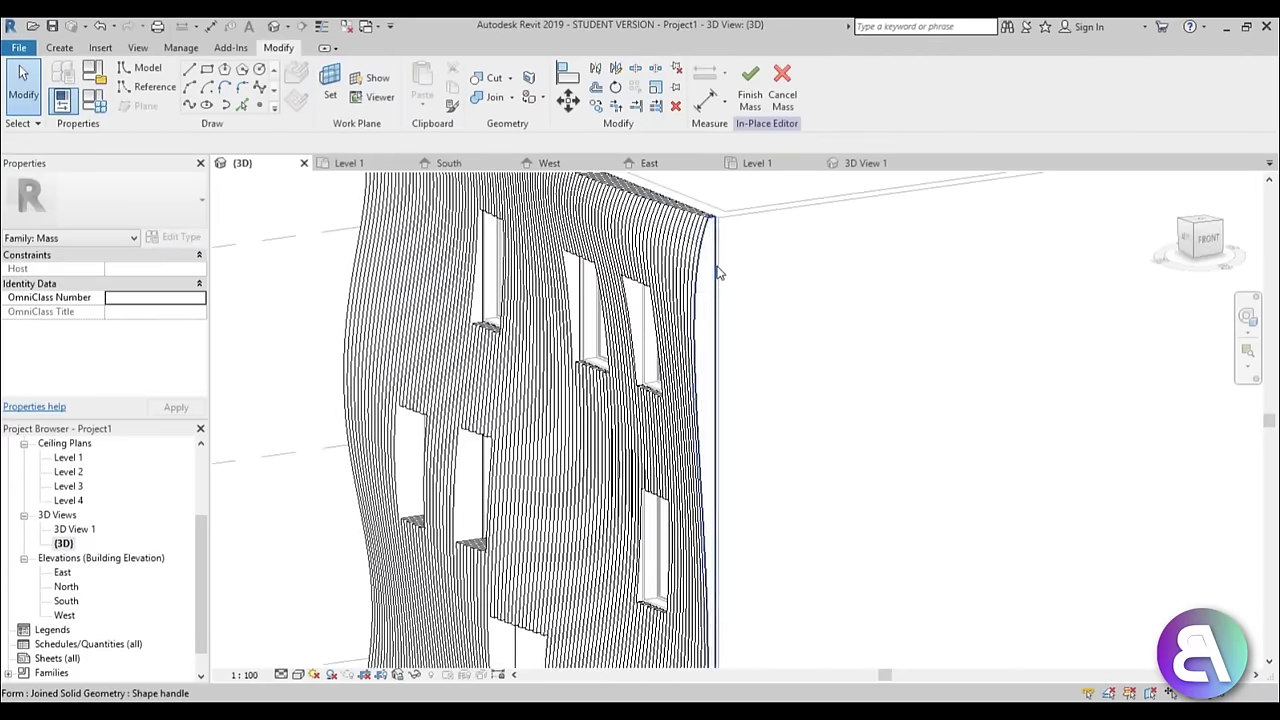
key("Tab")
left_click(718, 272)
scroll(783, 409, "down", 3)
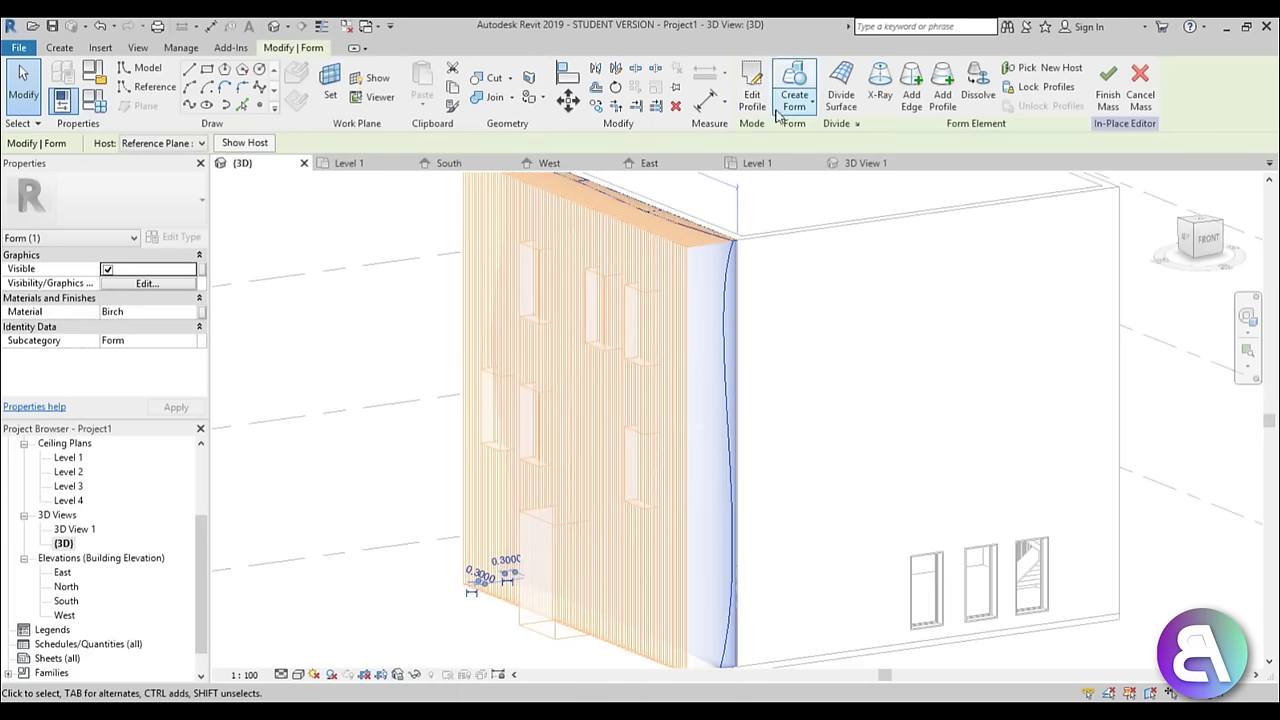
key("Escape")
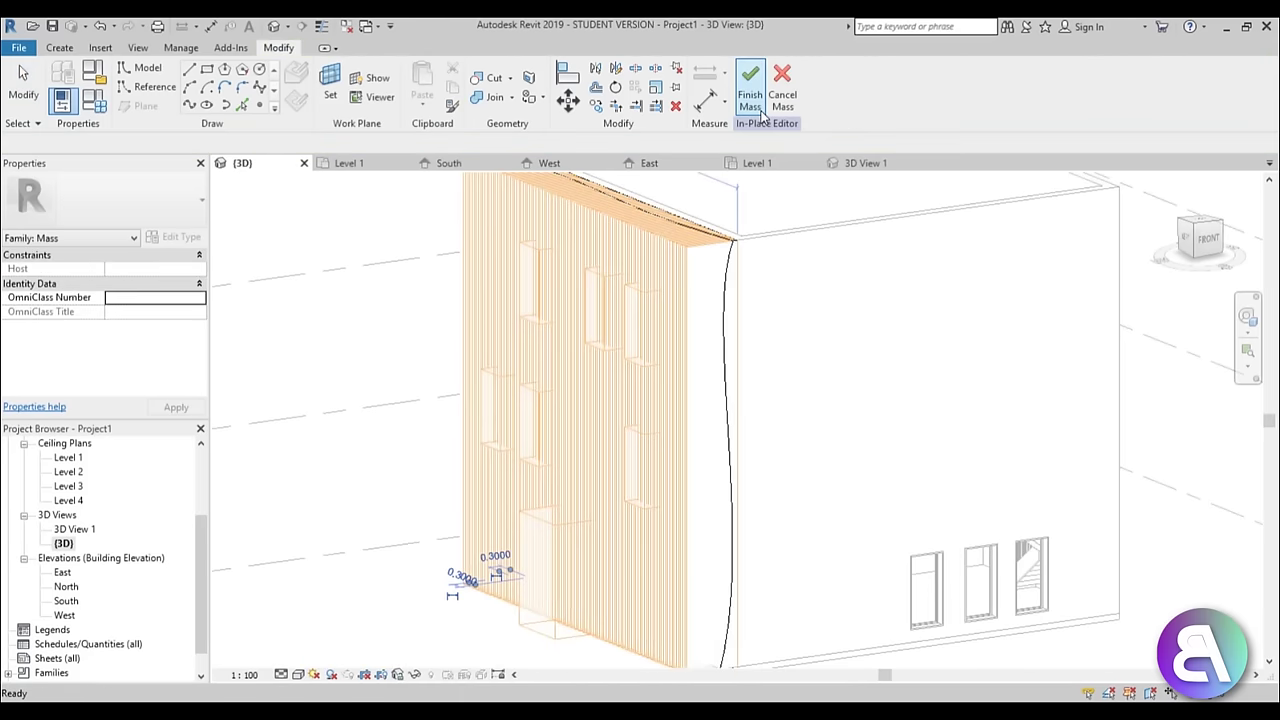
double_click(730, 315)
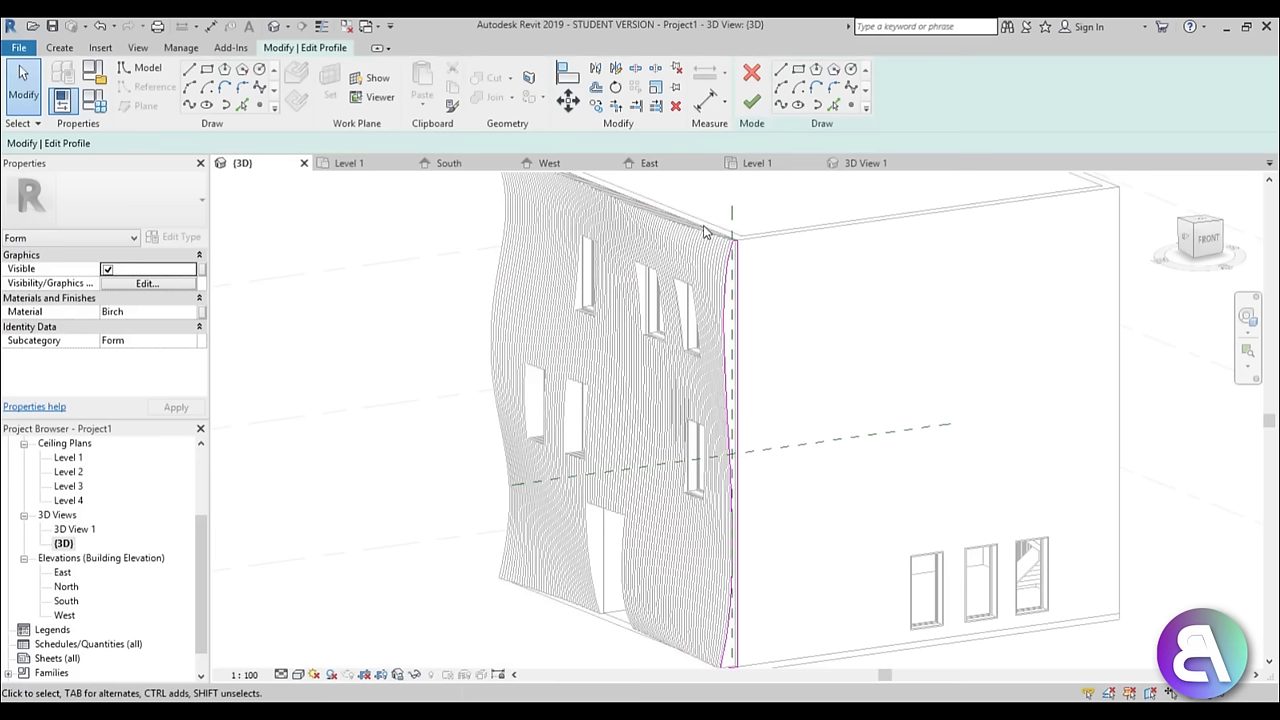
Pull the upper control point of the profile's spline farther outward from the wall and finish the profile edit
scroll(700, 343, "up", 3)
left_click(722, 330)
left_click_drag(704, 318, 692, 318)
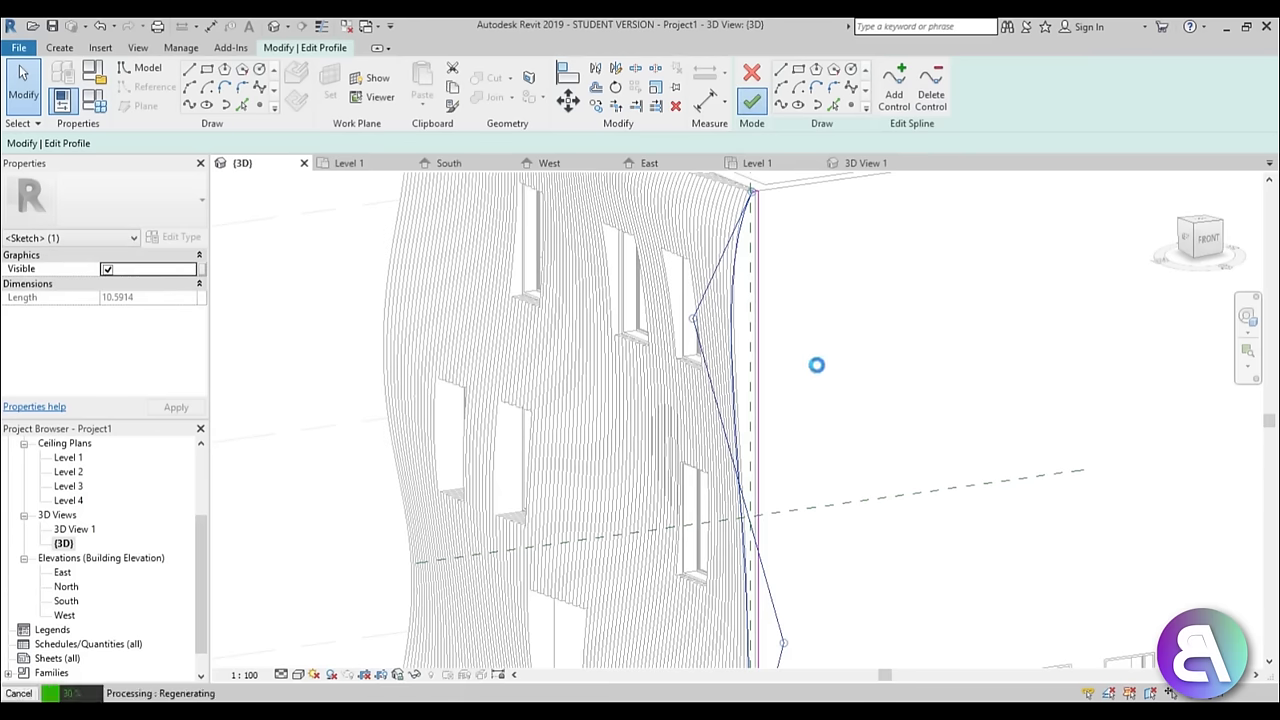
scroll(835, 345, "down", 3)
middle_click_drag(829, 336, 836, 451, "shift")
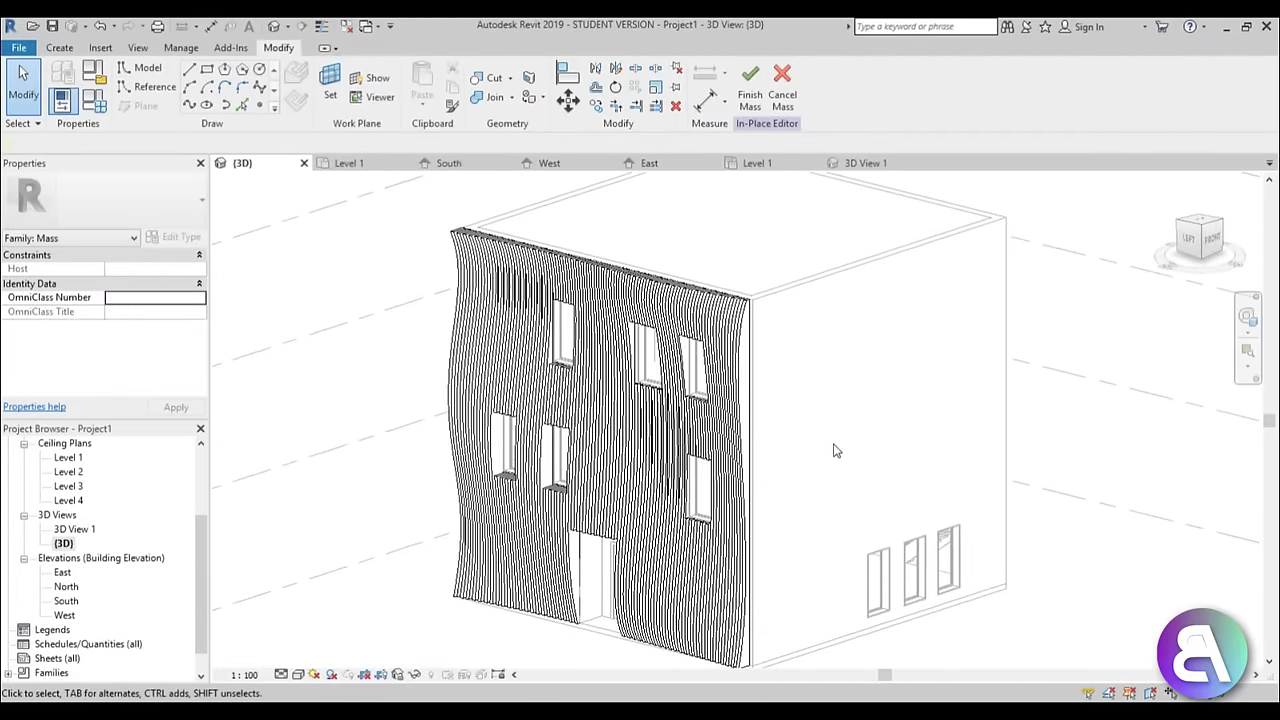